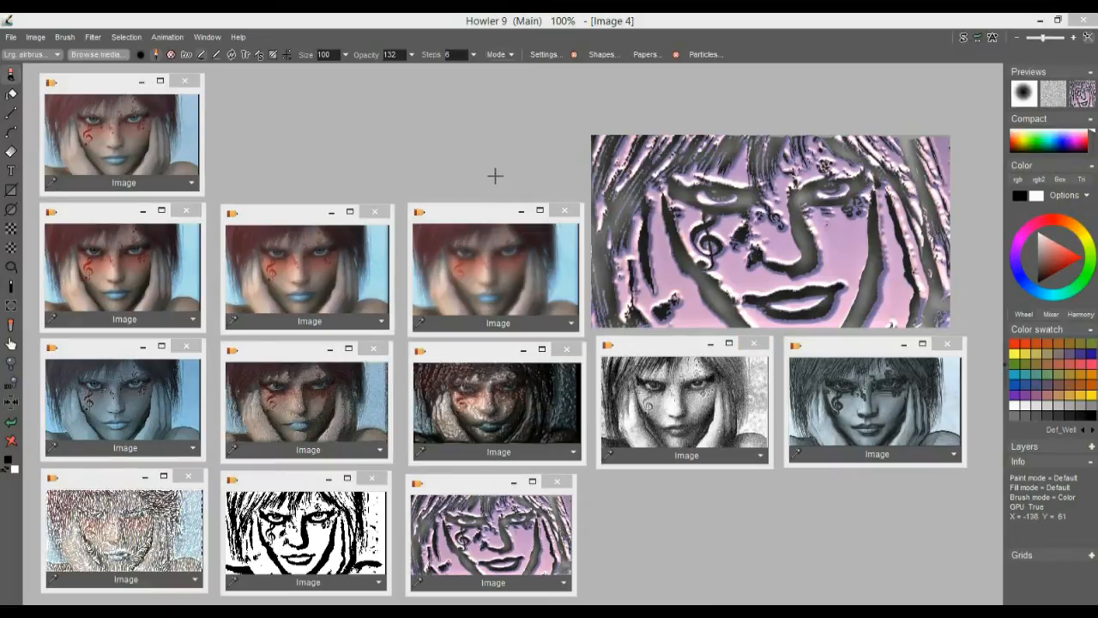
Move the main image up clear of the stored thumbnails and view the original portrait and the three second-row variants in it
{"action": "left_click_drag", "start_coordinate": [590, 193], "coordinate": [603, 150]}
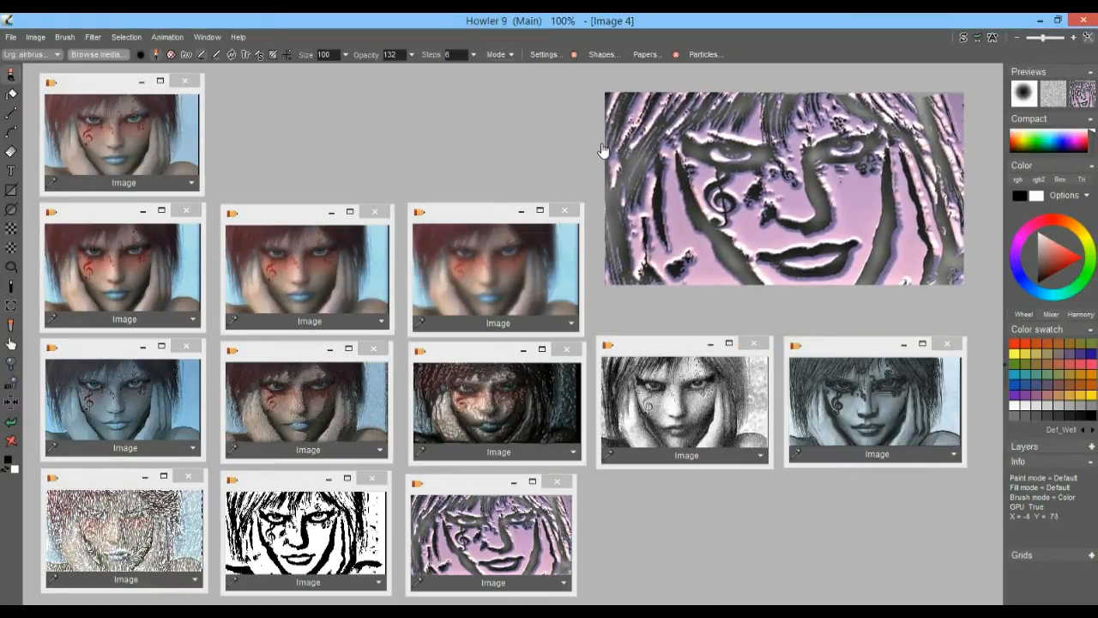
{"action": "left_click", "coordinate": [117, 160]}
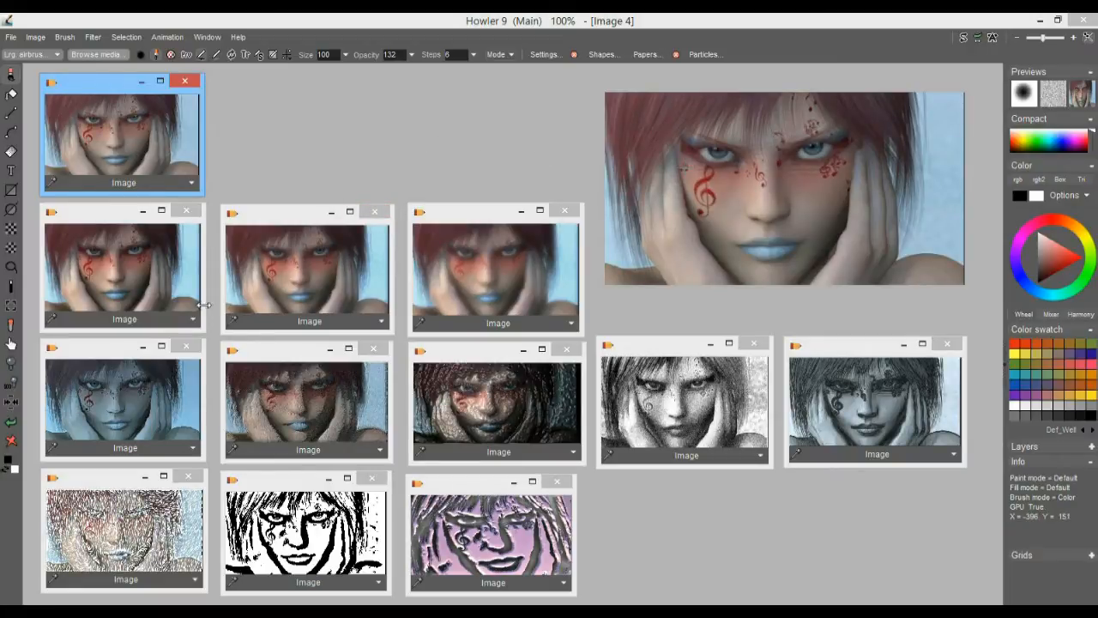
{"action": "left_click", "coordinate": [129, 262]}
{"action": "left_click", "coordinate": [310, 293]}
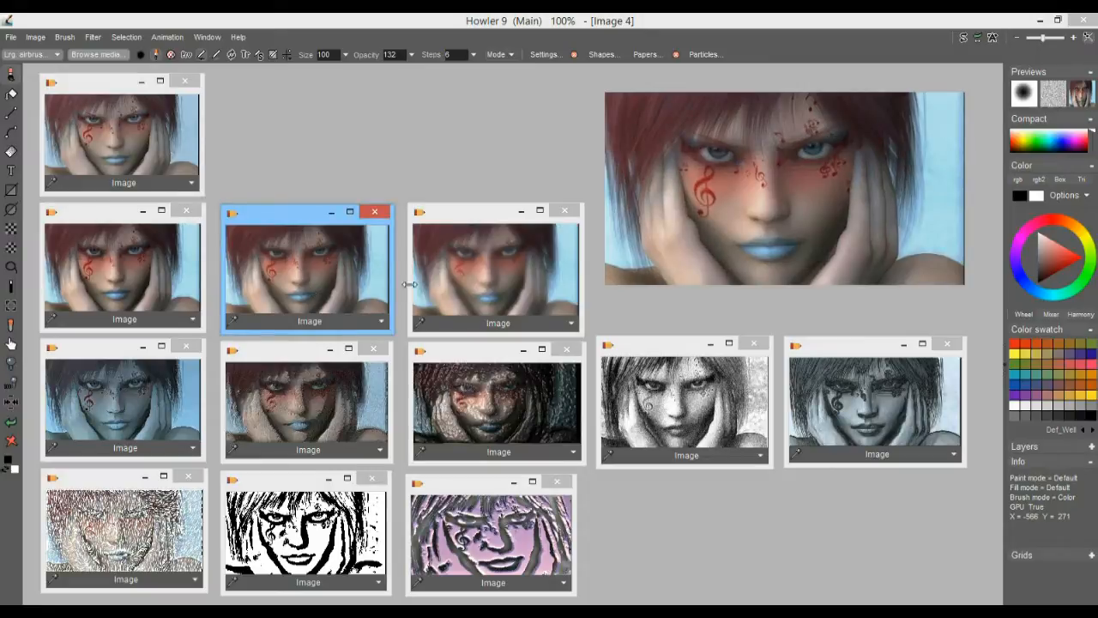
{"action": "left_click", "coordinate": [462, 279]}
Examine the stylised variants in the third and fourth thumbnail rows, including the embossed, sketch, black-and-white and brush-stroke versions
{"action": "left_click", "coordinate": [307, 405]}
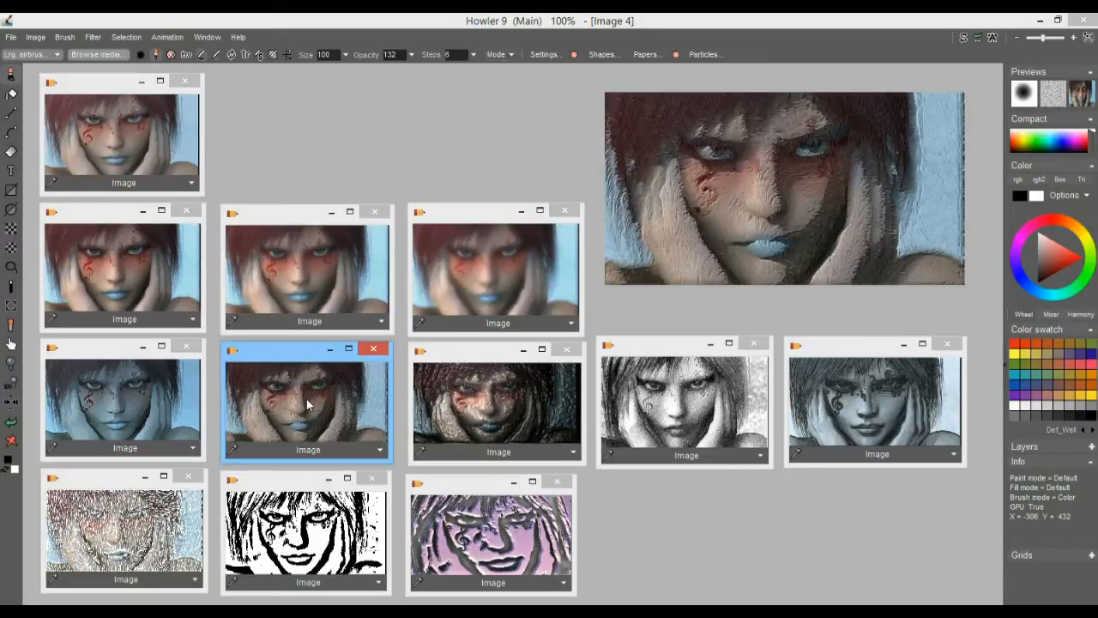
{"action": "left_click", "coordinate": [135, 415]}
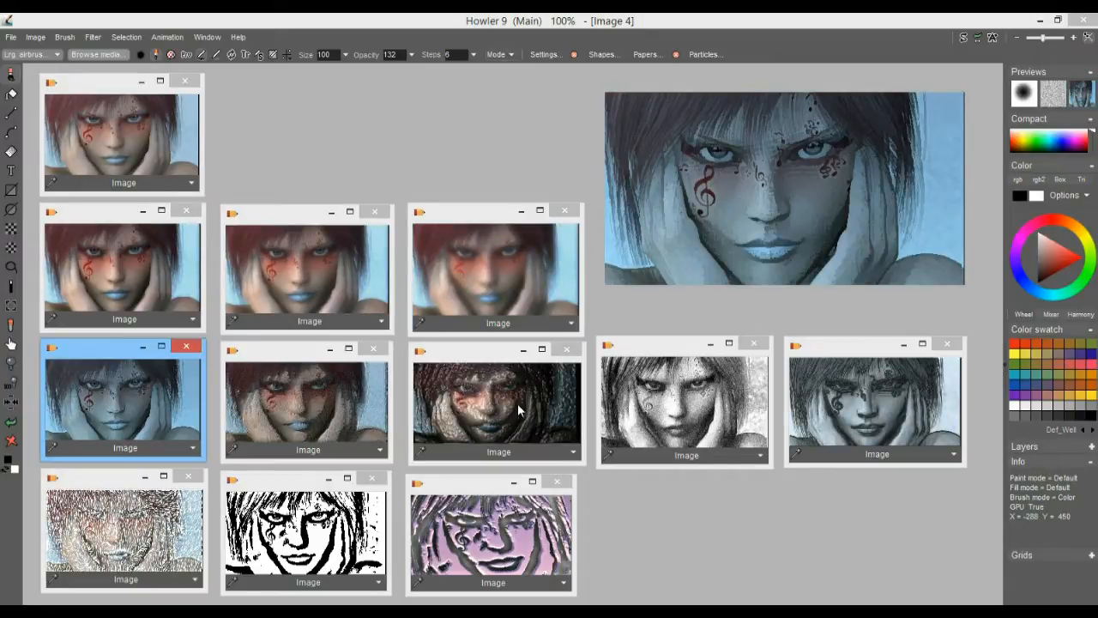
{"action": "left_click", "coordinate": [519, 411]}
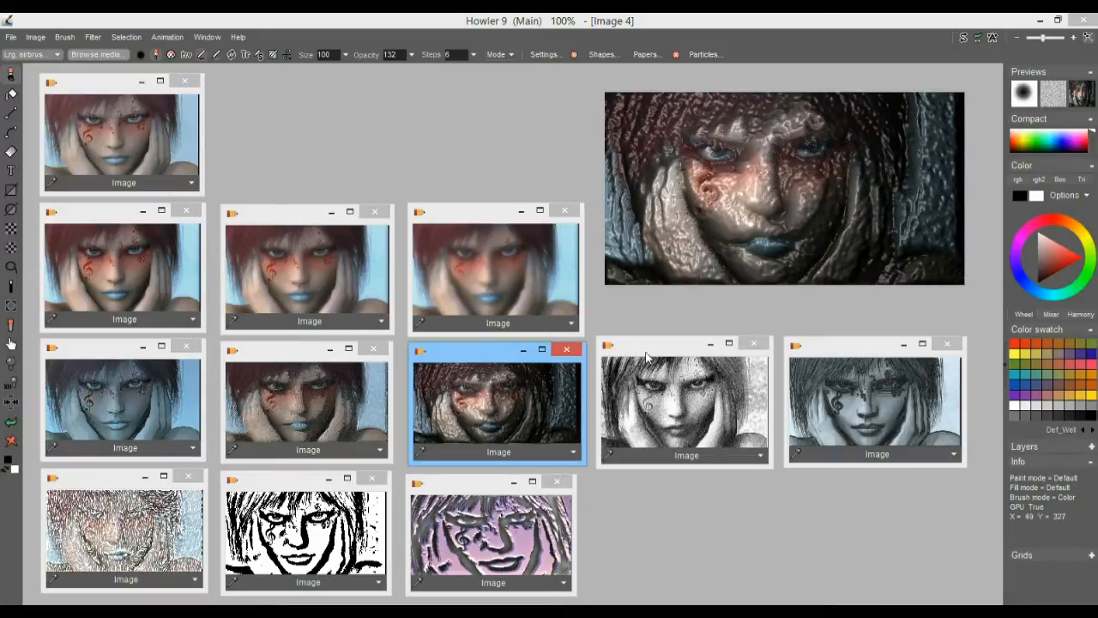
{"action": "left_click", "coordinate": [862, 408]}
{"action": "left_click", "coordinate": [695, 409]}
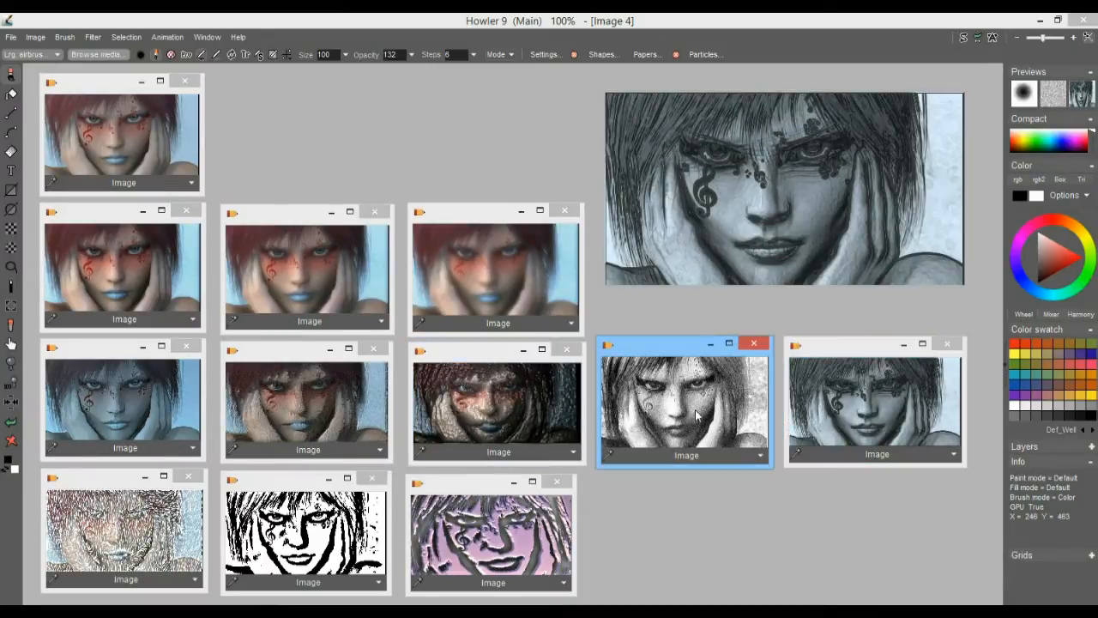
{"action": "left_click", "coordinate": [296, 519]}
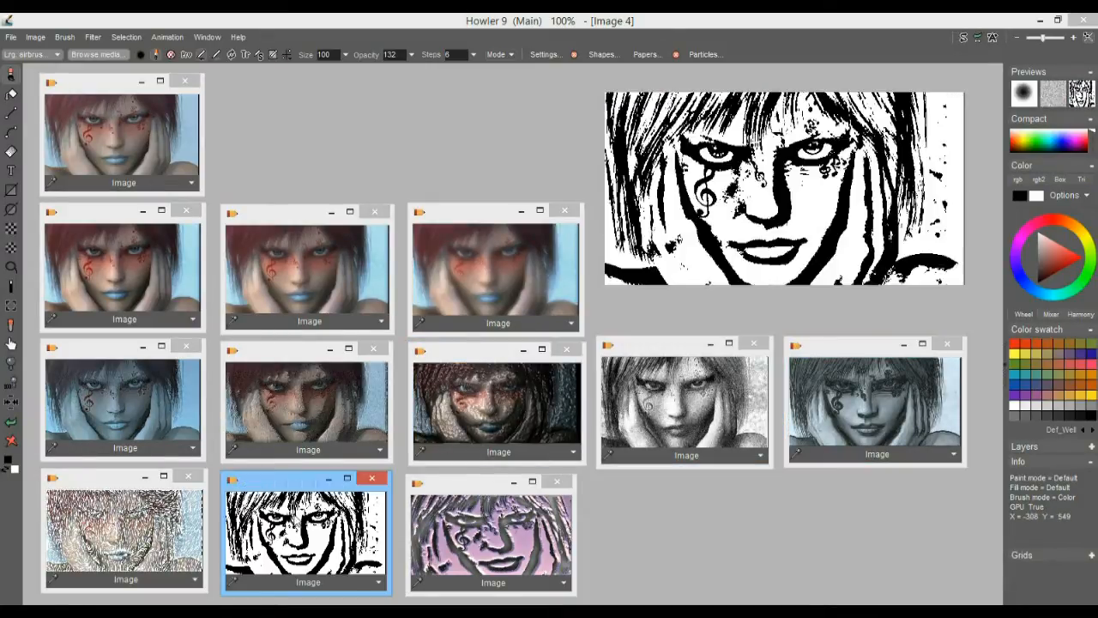
{"action": "left_click", "coordinate": [700, 397]}
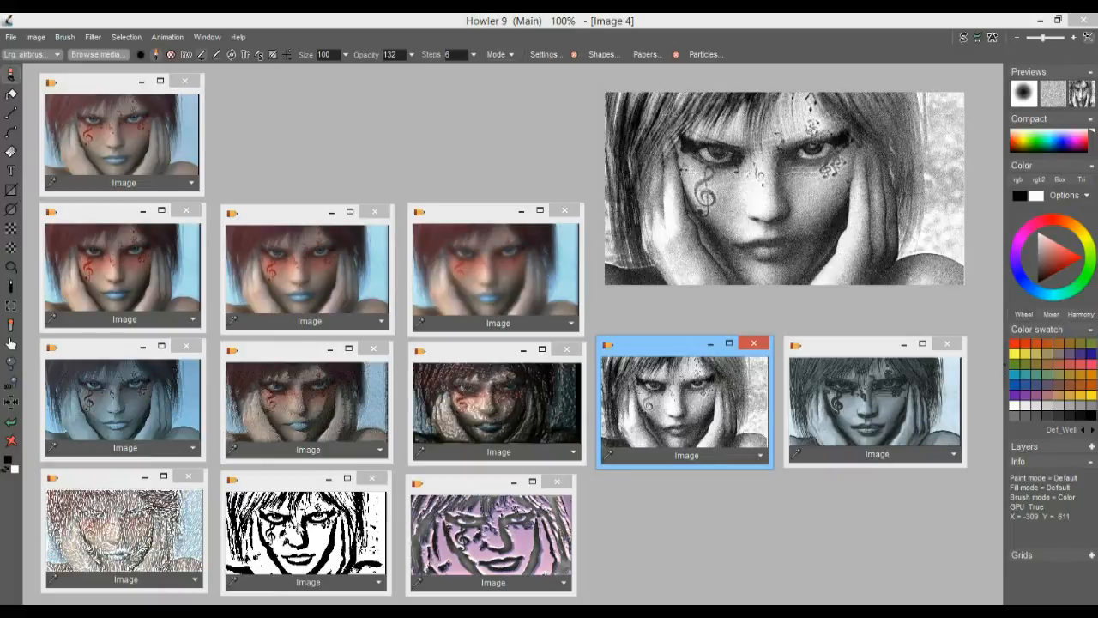
{"action": "left_click", "coordinate": [139, 519]}
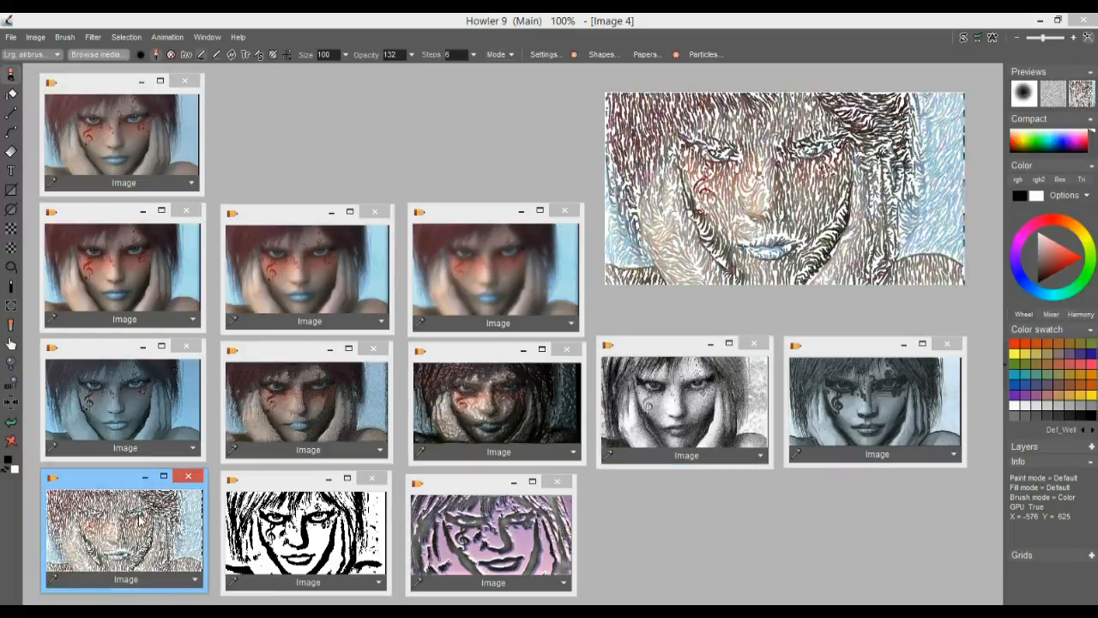
Compare the embossed portrait versions with the grainy black-and-white one and the soft blurred one in the main image
{"action": "left_click", "coordinate": [313, 393]}
{"action": "left_click", "coordinate": [532, 406]}
{"action": "left_click", "coordinate": [708, 401]}
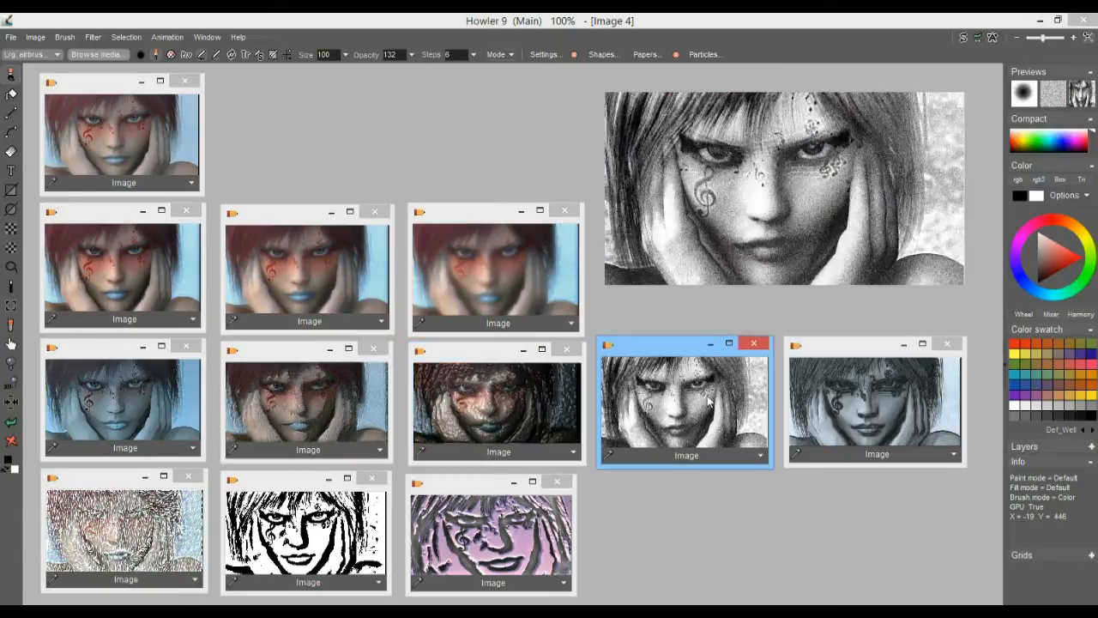
{"action": "left_click", "coordinate": [487, 402]}
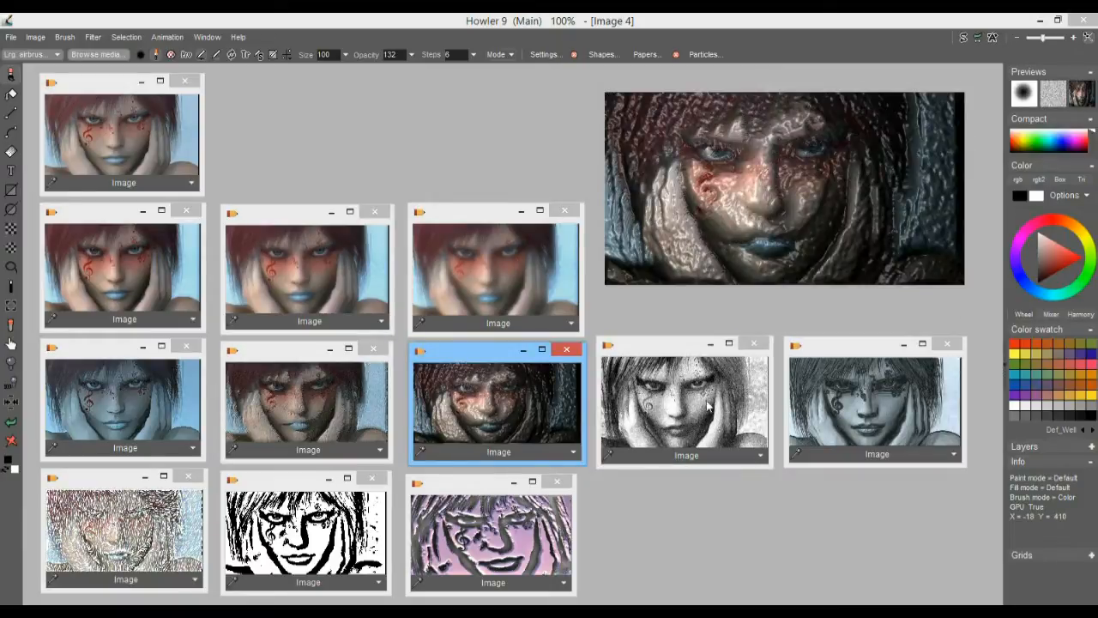
{"action": "left_click", "coordinate": [672, 390]}
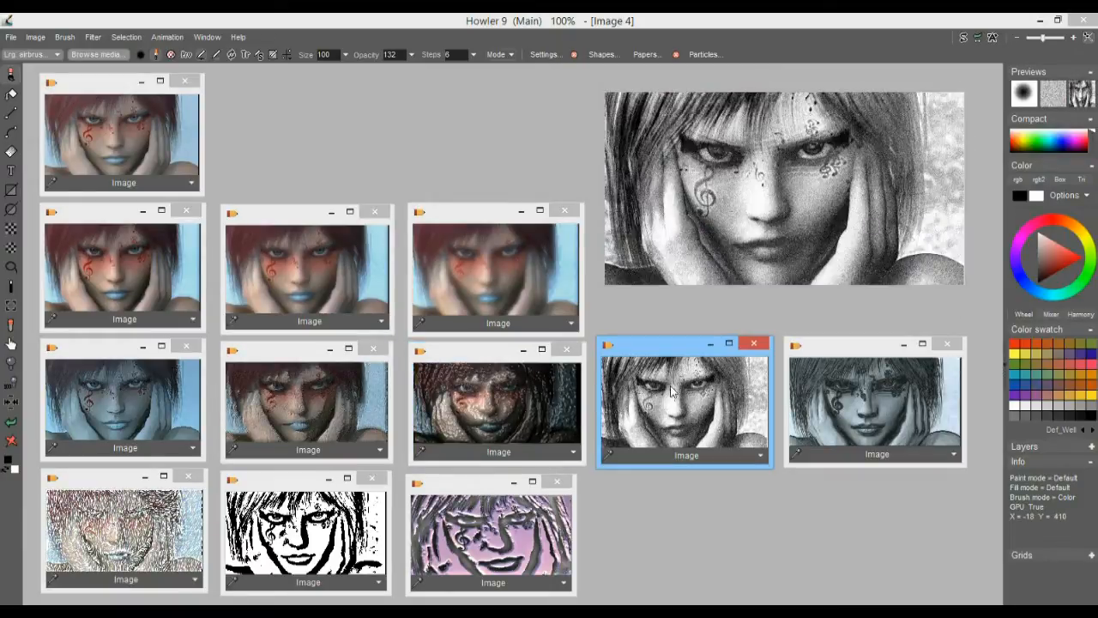
{"action": "left_click", "coordinate": [475, 277]}
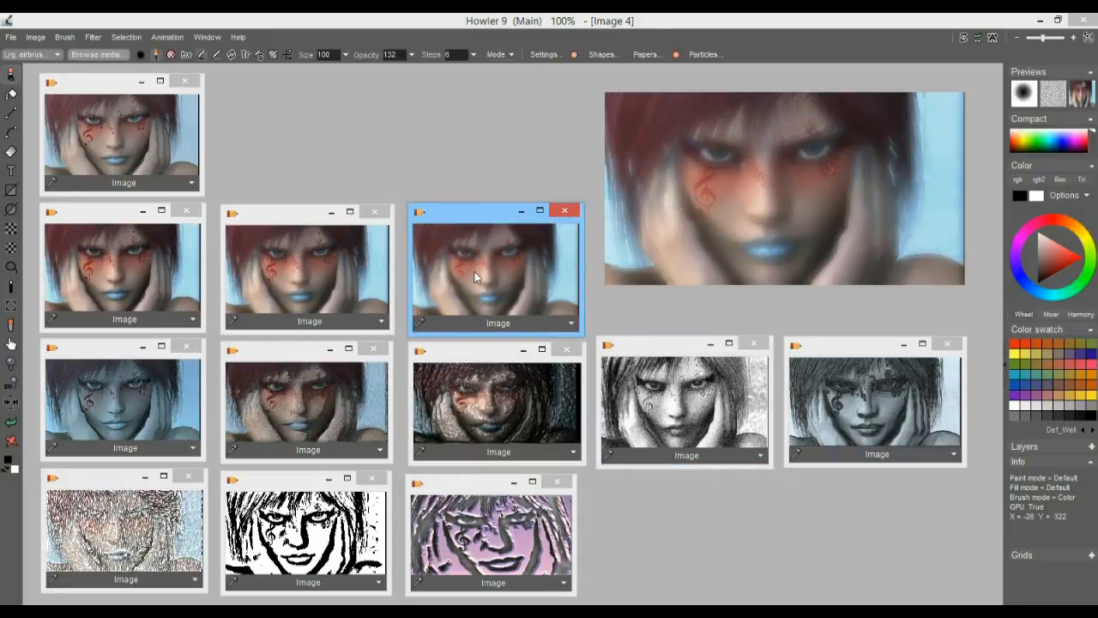
{"action": "left_click", "coordinate": [755, 371]}
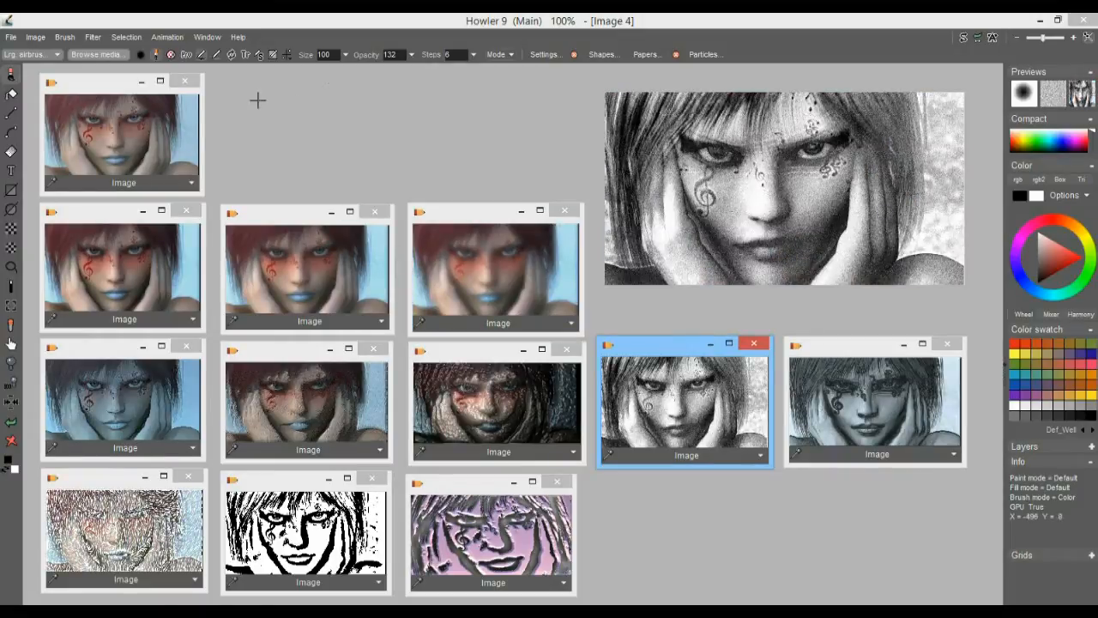
Go through the original and the second-row variants, and load the softest blurred portrait as the working image
{"action": "left_click", "coordinate": [110, 114]}
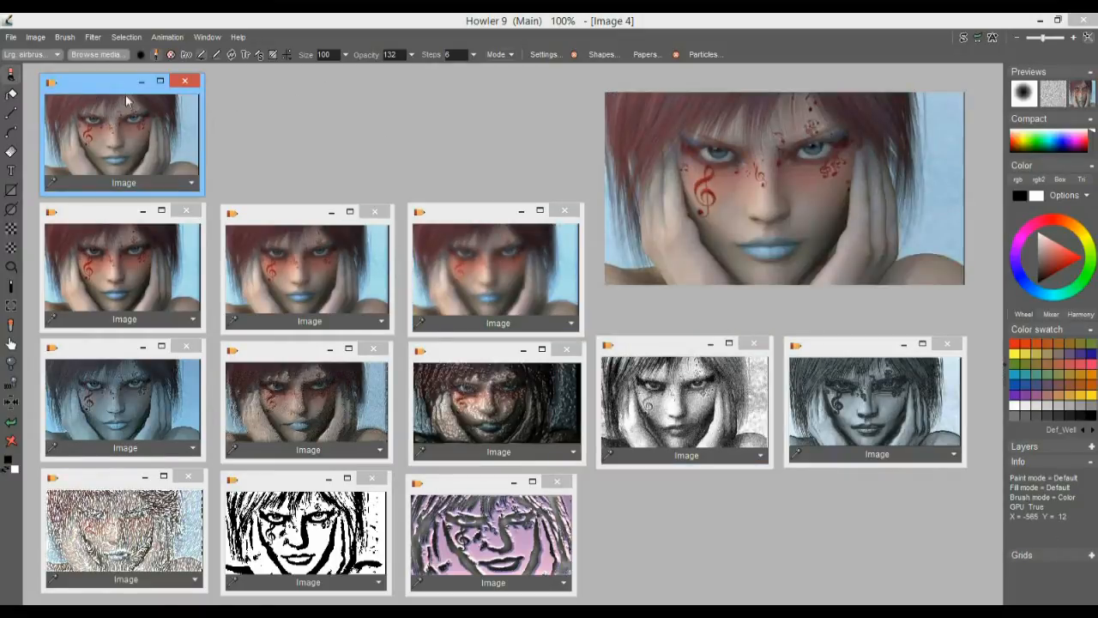
{"action": "left_click", "coordinate": [163, 251]}
{"action": "left_click", "coordinate": [303, 255]}
{"action": "left_click", "coordinate": [505, 266]}
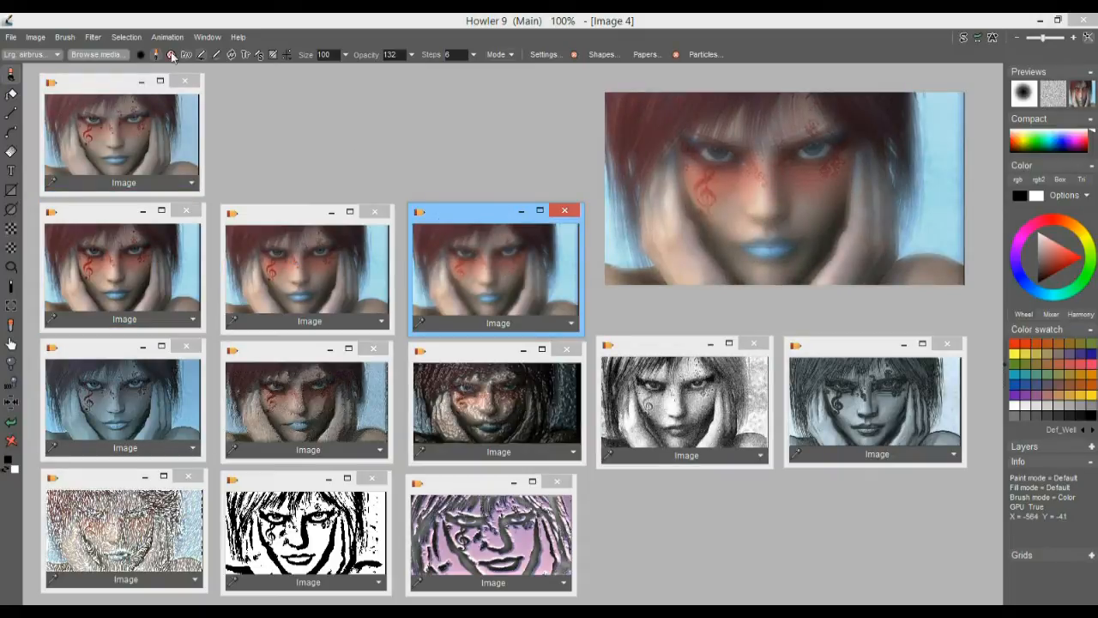
{"action": "left_click", "coordinate": [91, 37]}
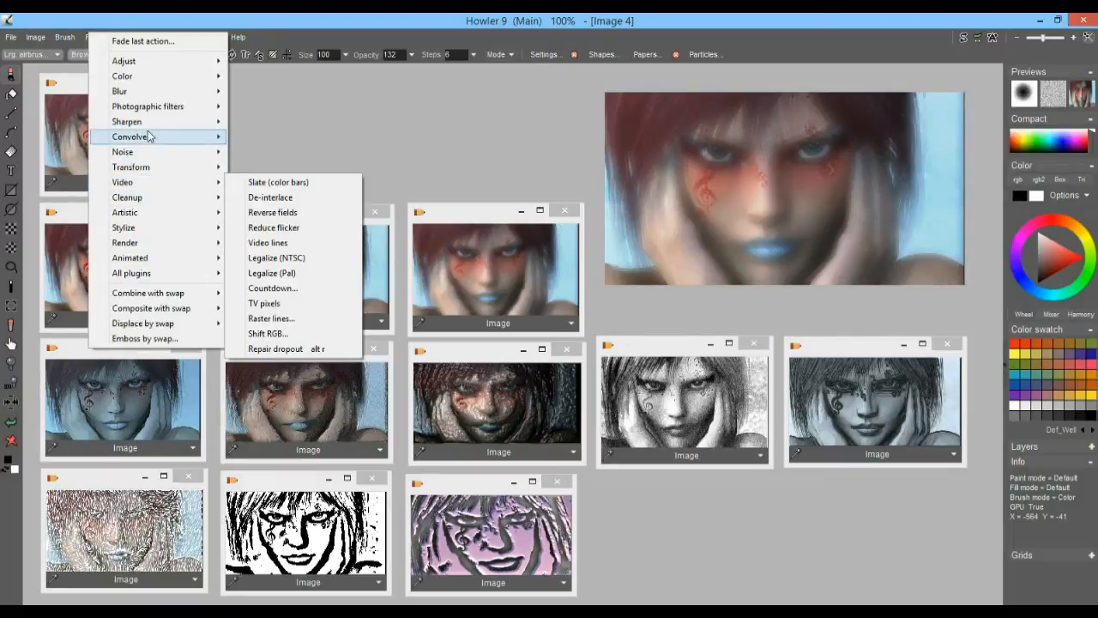
{"action": "mouse_move", "coordinate": [155, 113]}
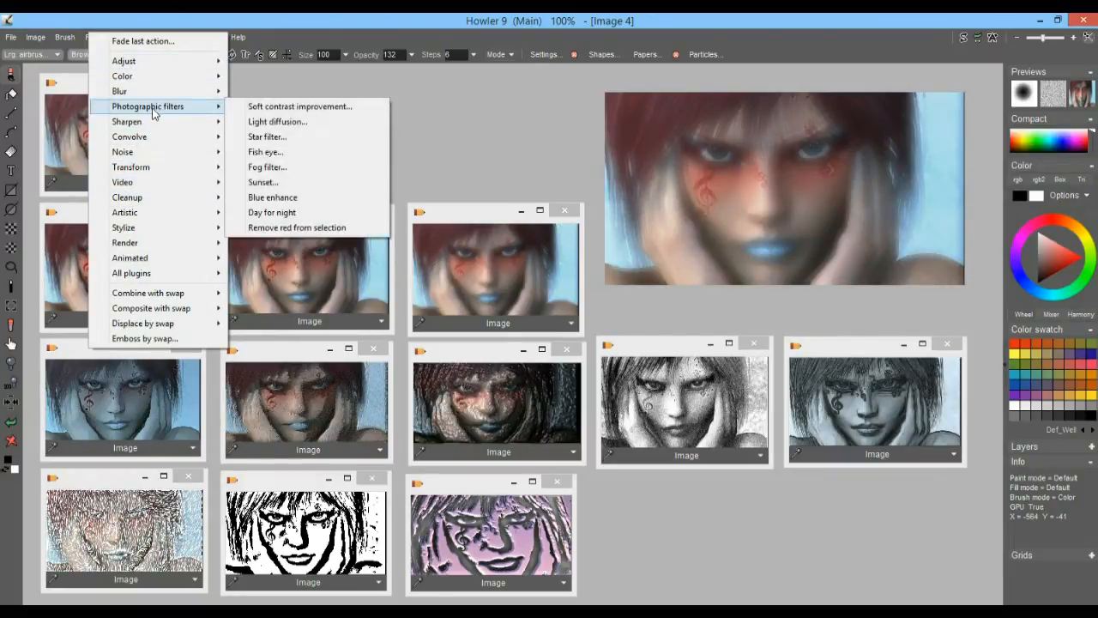
{"action": "mouse_move", "coordinate": [140, 64]}
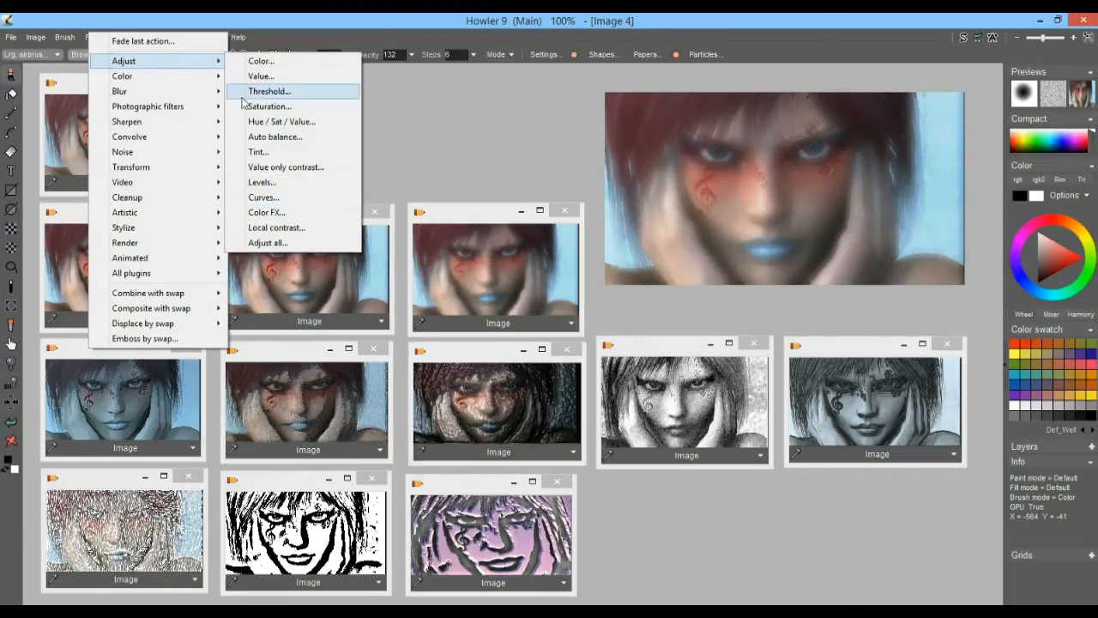
{"action": "mouse_move", "coordinate": [190, 110]}
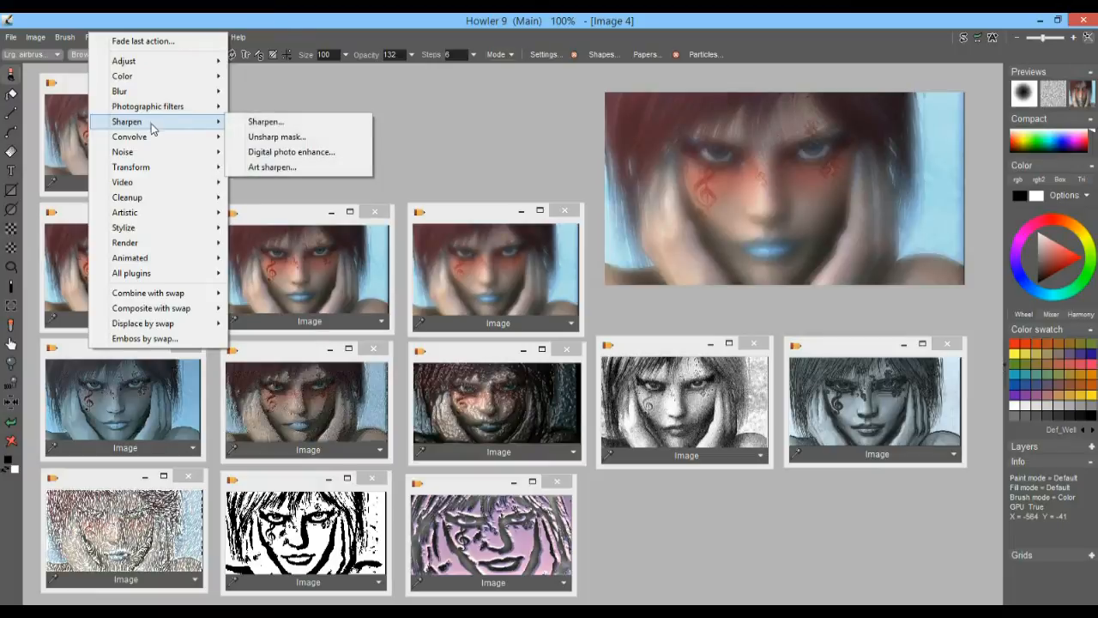
{"action": "mouse_move", "coordinate": [167, 211]}
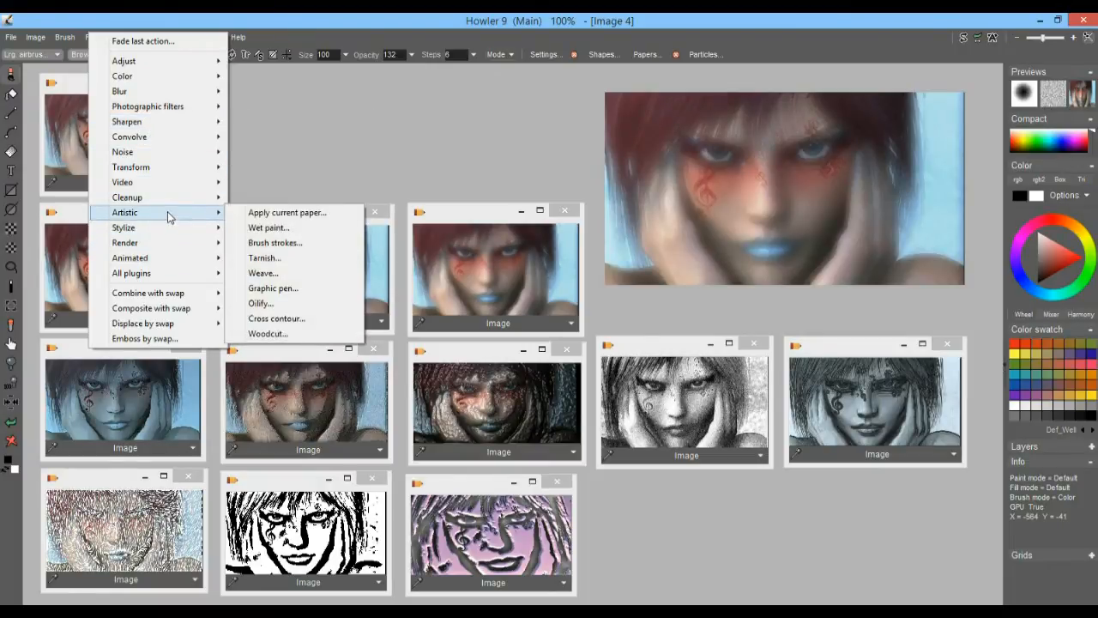
{"action": "left_click", "coordinate": [278, 228]}
{"action": "mouse_move", "coordinate": [541, 297]}
{"action": "left_mouse_down"}
{"action": "mouse_move", "coordinate": [520, 300]}
{"action": "mouse_move", "coordinate": [560, 301]}
{"action": "mouse_move", "coordinate": [533, 300]}
{"action": "left_mouse_up"}
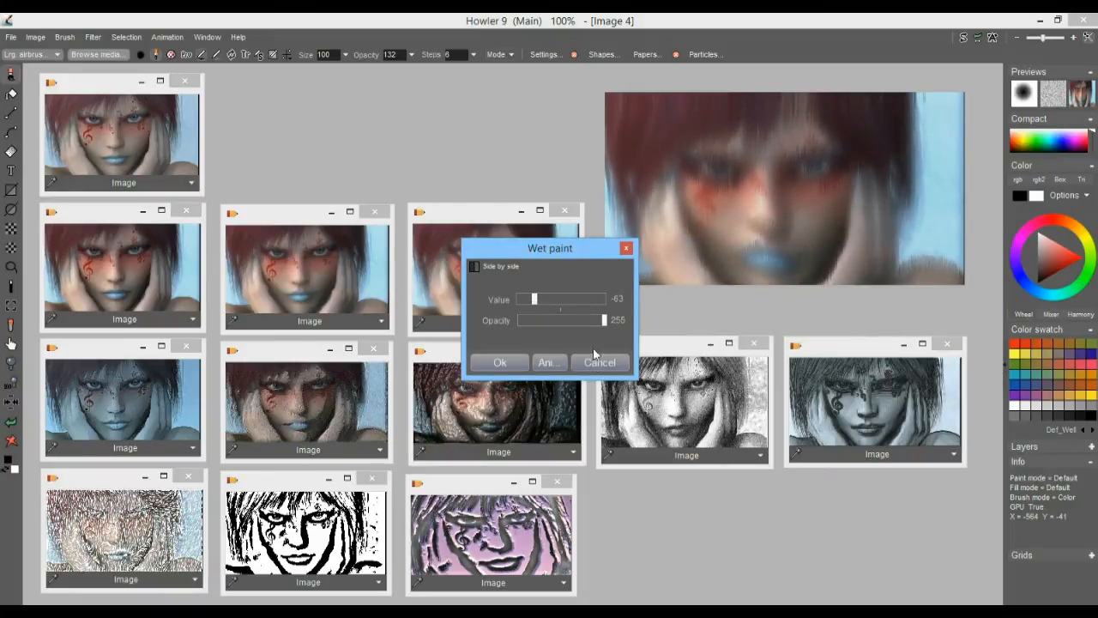
{"action": "left_click", "coordinate": [596, 359]}
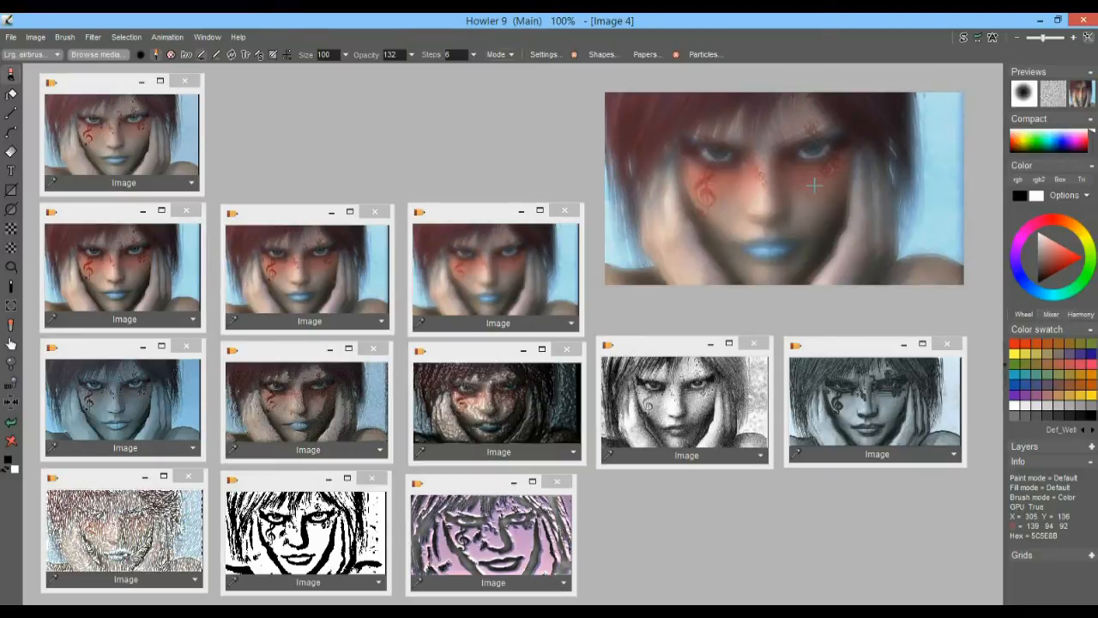
Rotate the soft blurred portrait 90 degrees clockwise
{"action": "left_click", "coordinate": [39, 37]}
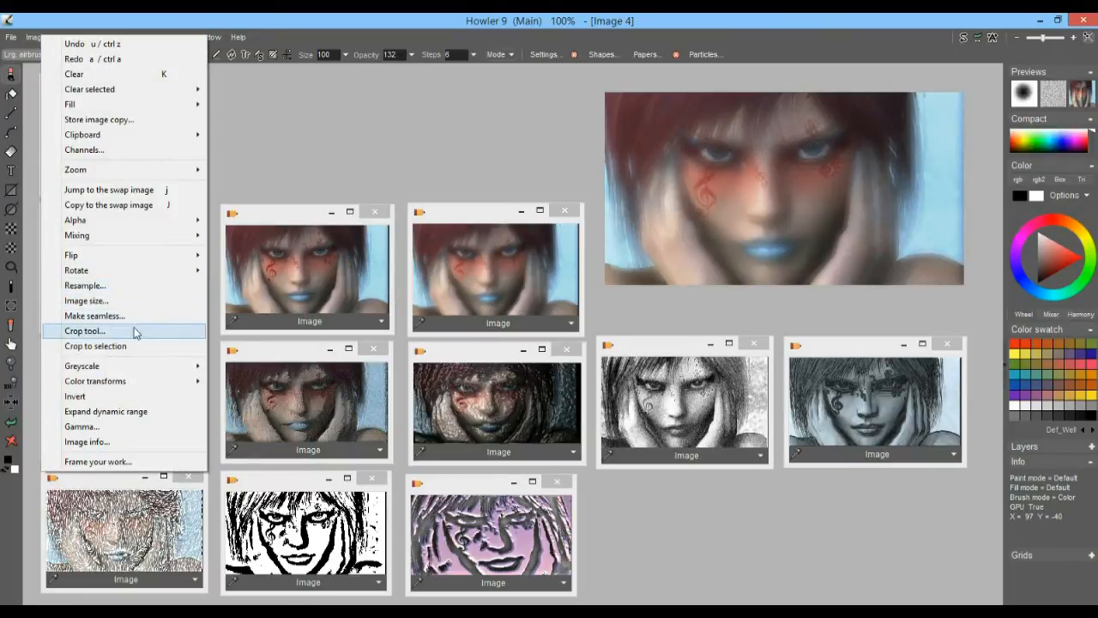
{"action": "mouse_move", "coordinate": [120, 271]}
{"action": "left_click", "coordinate": [250, 271]}
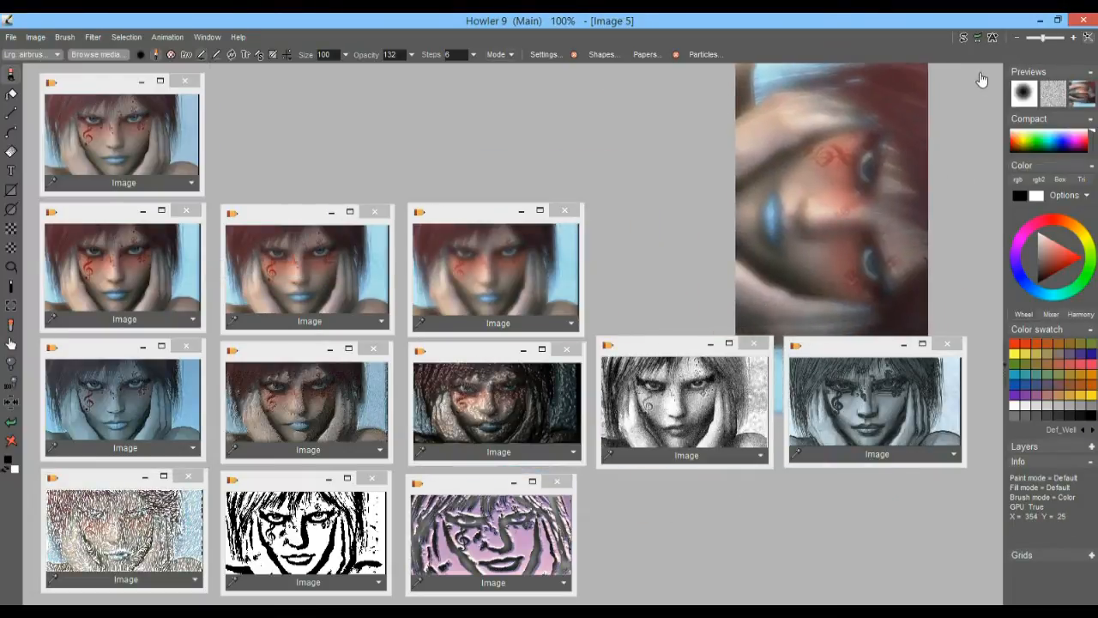
Apply the artistic Wet paint filter to the rotated portrait with a value of -87 and an opacity of 255
{"action": "left_click", "coordinate": [93, 38]}
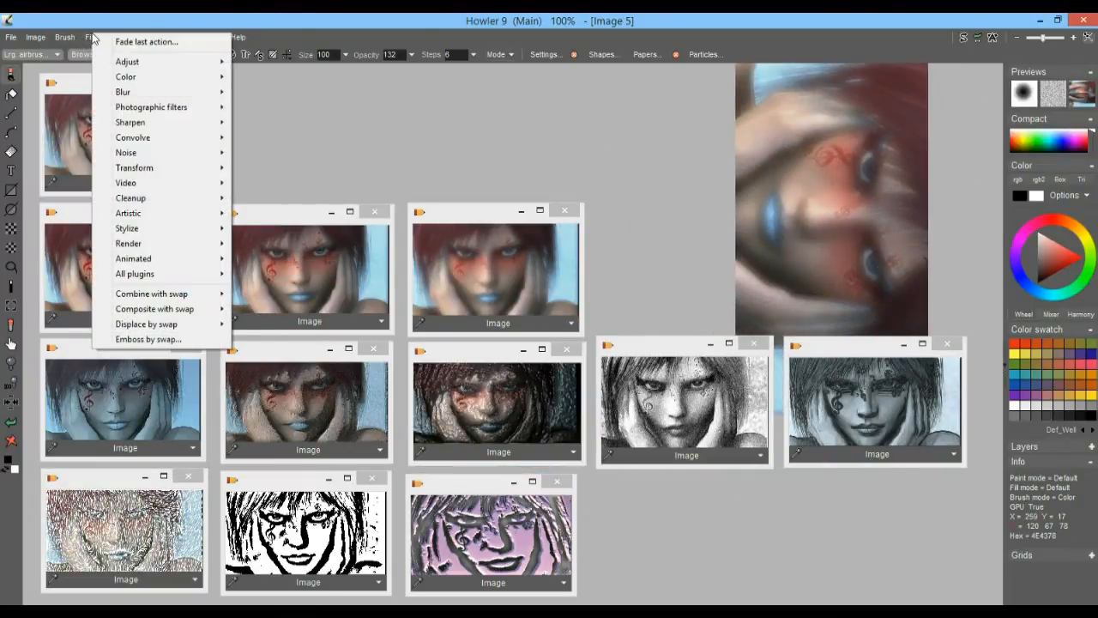
{"action": "mouse_move", "coordinate": [157, 173]}
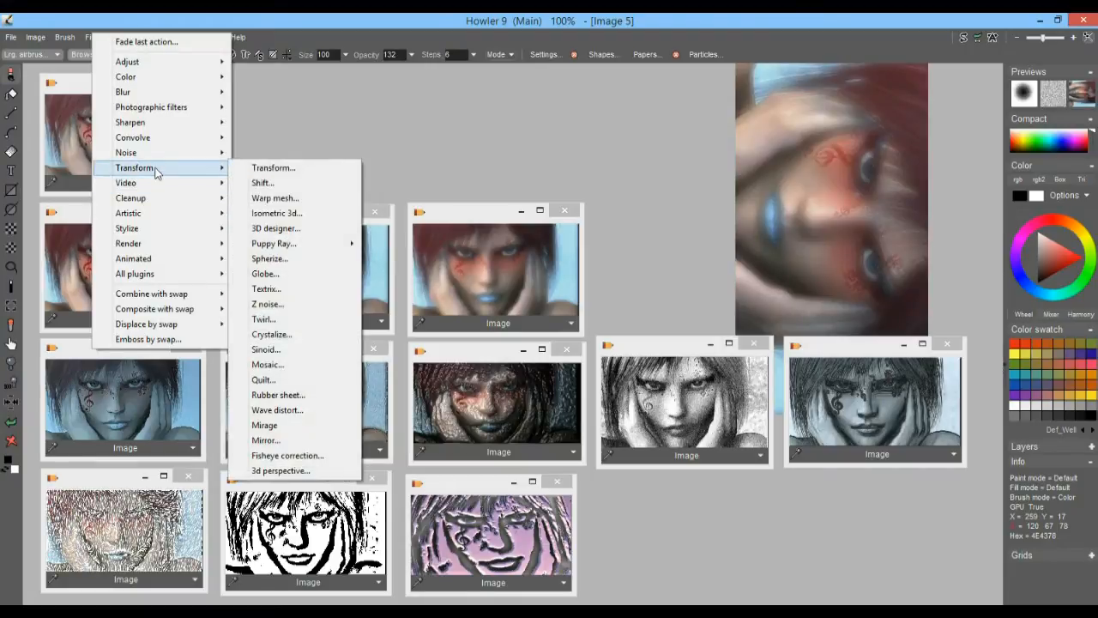
{"action": "mouse_move", "coordinate": [154, 214]}
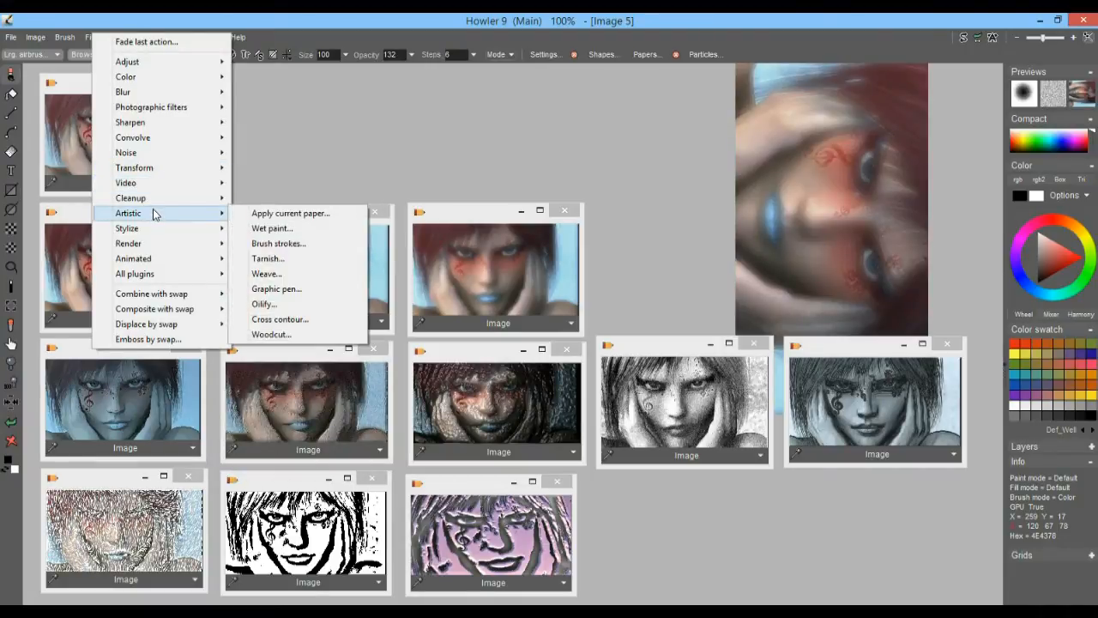
{"action": "left_click", "coordinate": [297, 231]}
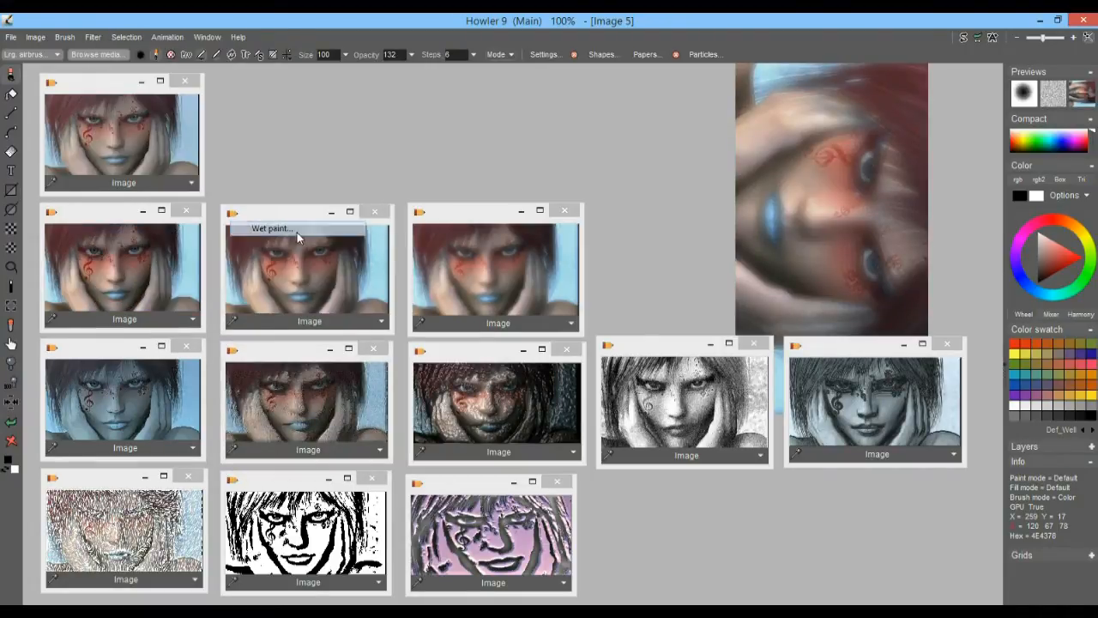
{"action": "mouse_move", "coordinate": [532, 298]}
{"action": "left_mouse_down"}
{"action": "mouse_move", "coordinate": [603, 298]}
{"action": "mouse_move", "coordinate": [518, 299]}
{"action": "mouse_move", "coordinate": [543, 308]}
{"action": "mouse_move", "coordinate": [514, 311]}
{"action": "mouse_move", "coordinate": [606, 303]}
{"action": "mouse_move", "coordinate": [525, 305]}
{"action": "left_mouse_up"}
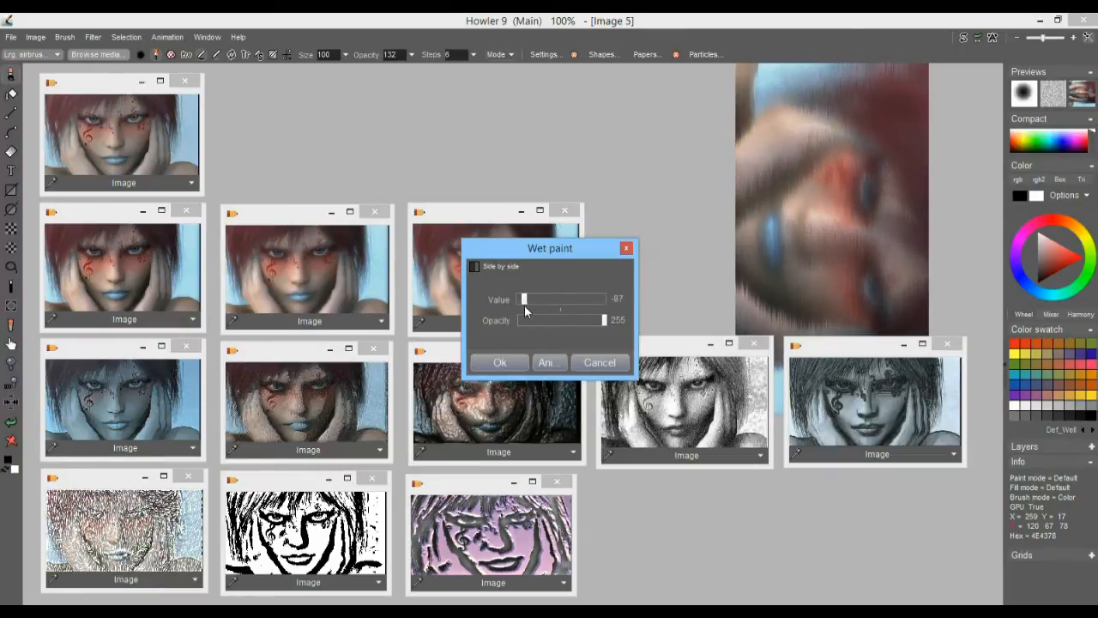
{"action": "left_click", "coordinate": [501, 364]}
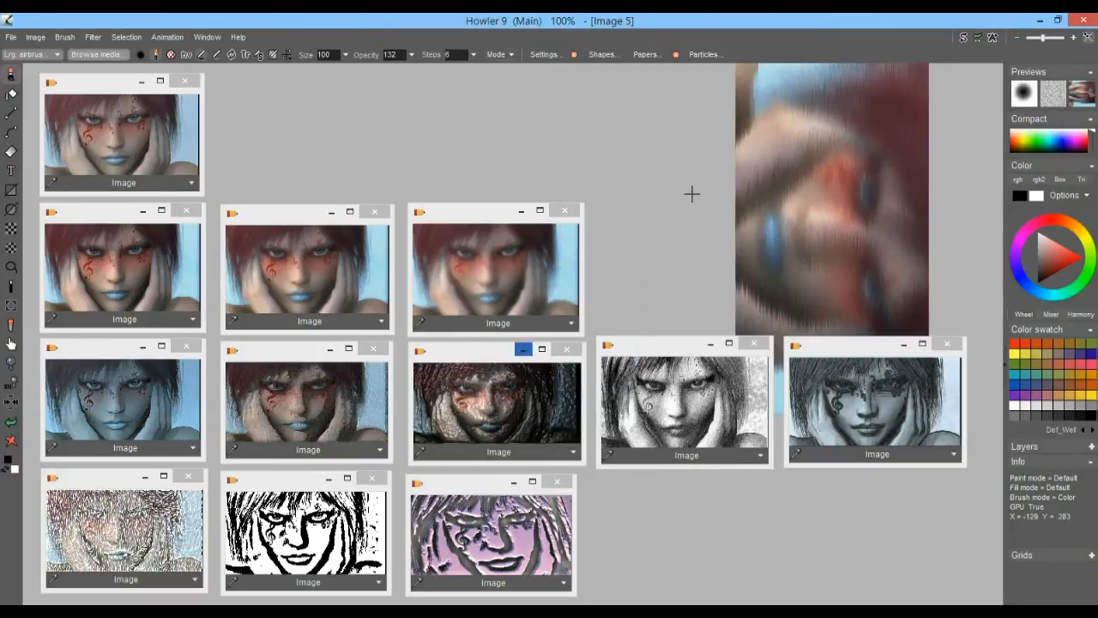
Store a copy of the rotated wet-paint image, place its thumbnail beside the original in the first row and enlarge it
{"action": "left_click", "coordinate": [35, 36]}
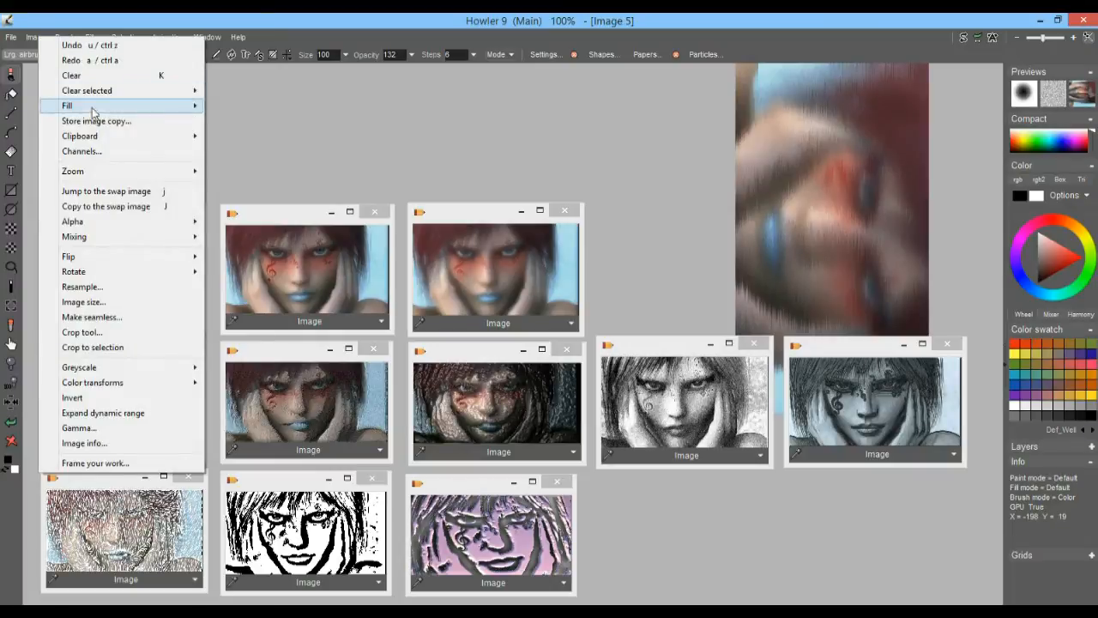
{"action": "left_click", "coordinate": [85, 117]}
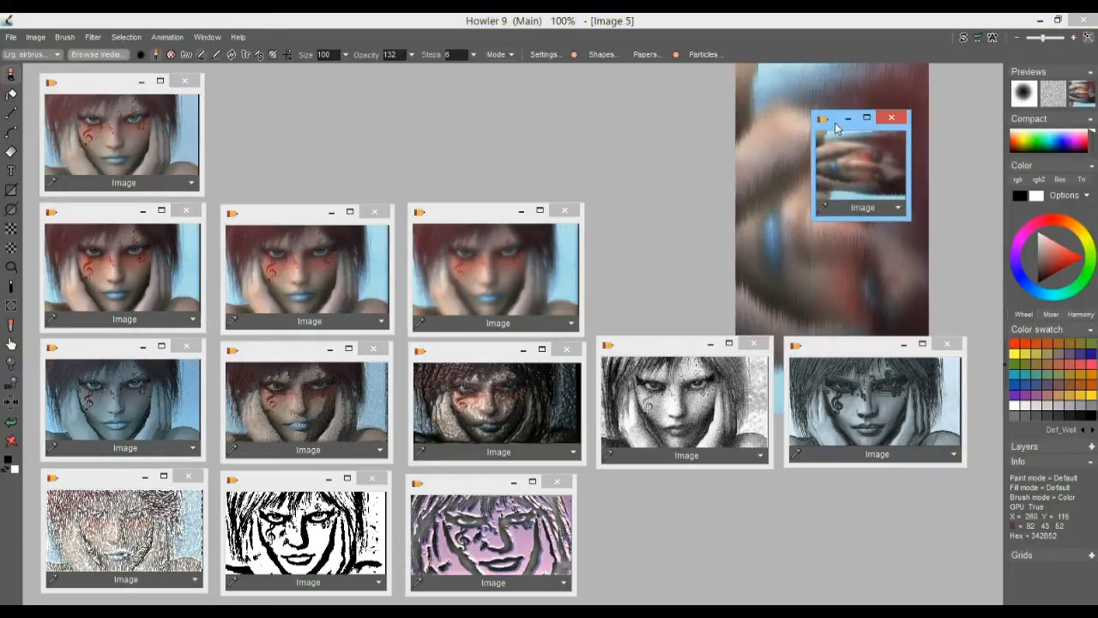
{"action": "left_click_drag", "start_coordinate": [833, 126], "coordinate": [241, 85]}
{"action": "left_click_drag", "start_coordinate": [316, 181], "coordinate": [336, 211]}
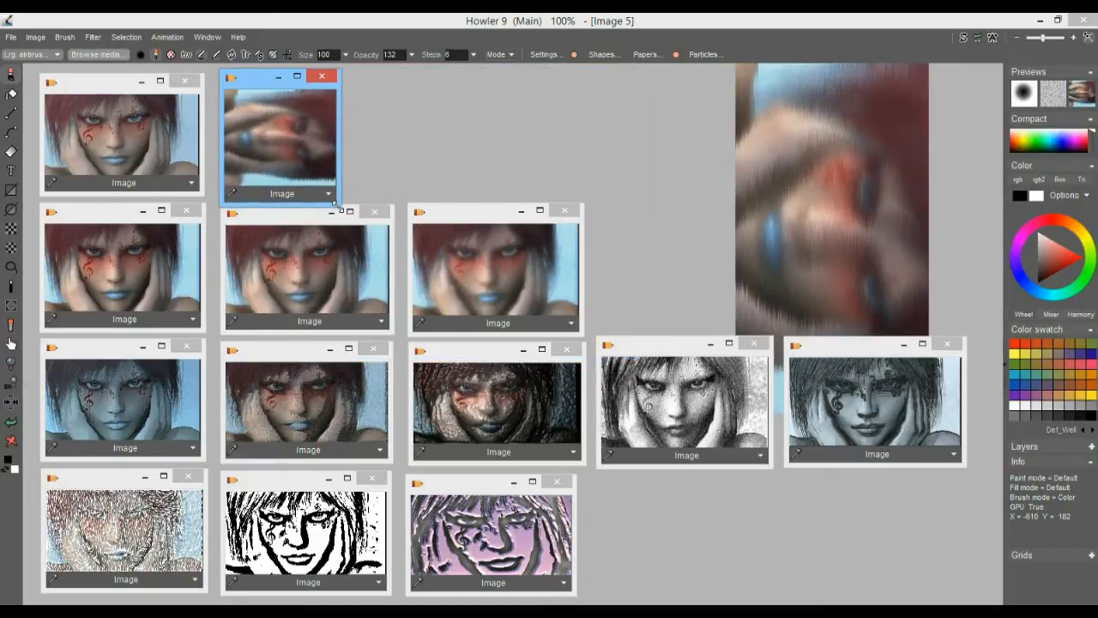
Undo the last Wet paint effect on the rotated portrait and reapply Wet paint with a value of 93 and an opacity of 255
{"action": "left_click", "coordinate": [45, 19]}
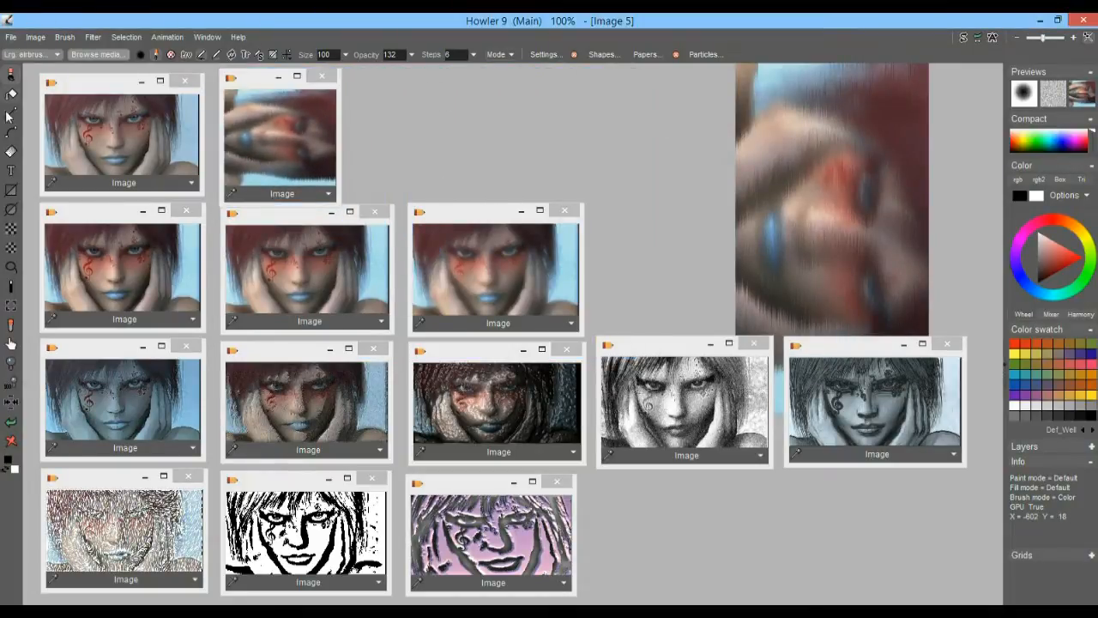
{"action": "left_click", "coordinate": [9, 426]}
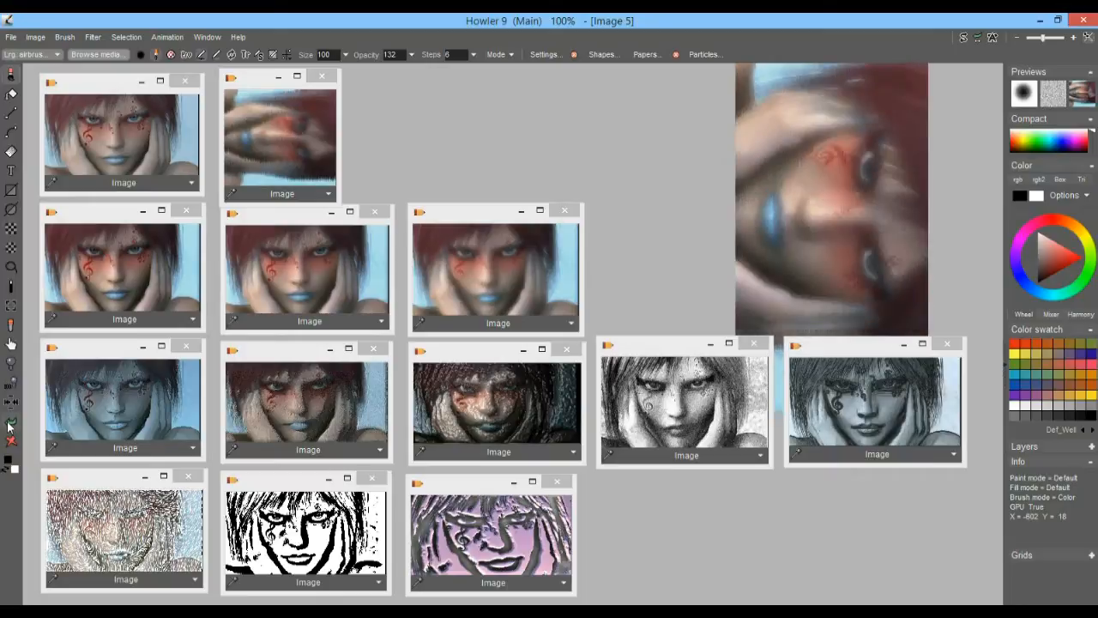
{"action": "left_click", "coordinate": [91, 37]}
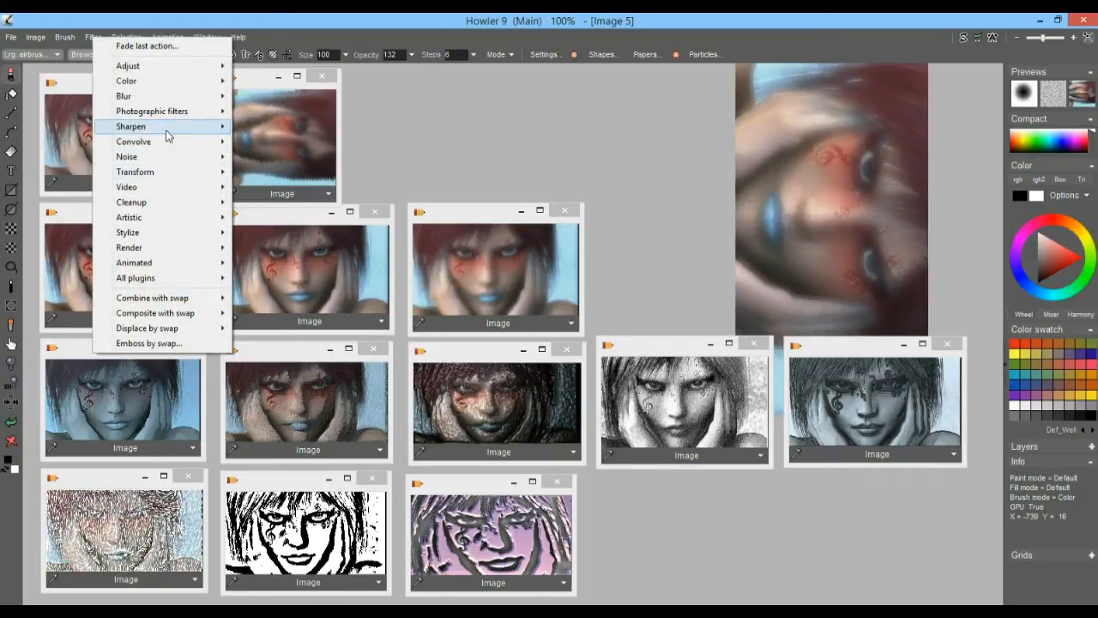
{"action": "mouse_move", "coordinate": [161, 218]}
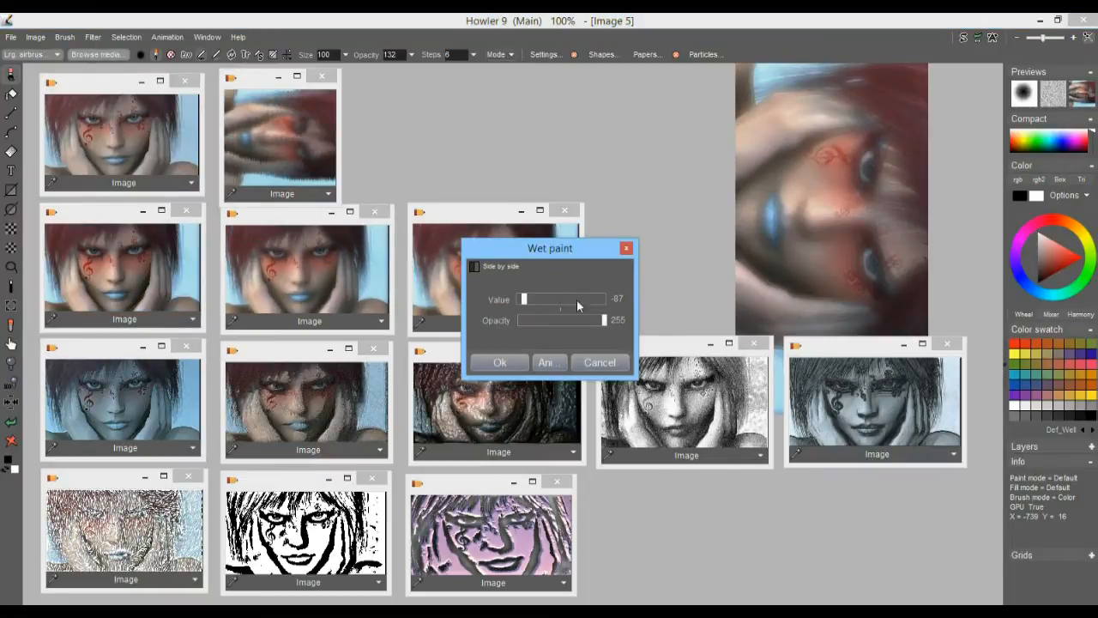
{"action": "left_click_drag", "start_coordinate": [524, 299], "coordinate": [601, 305]}
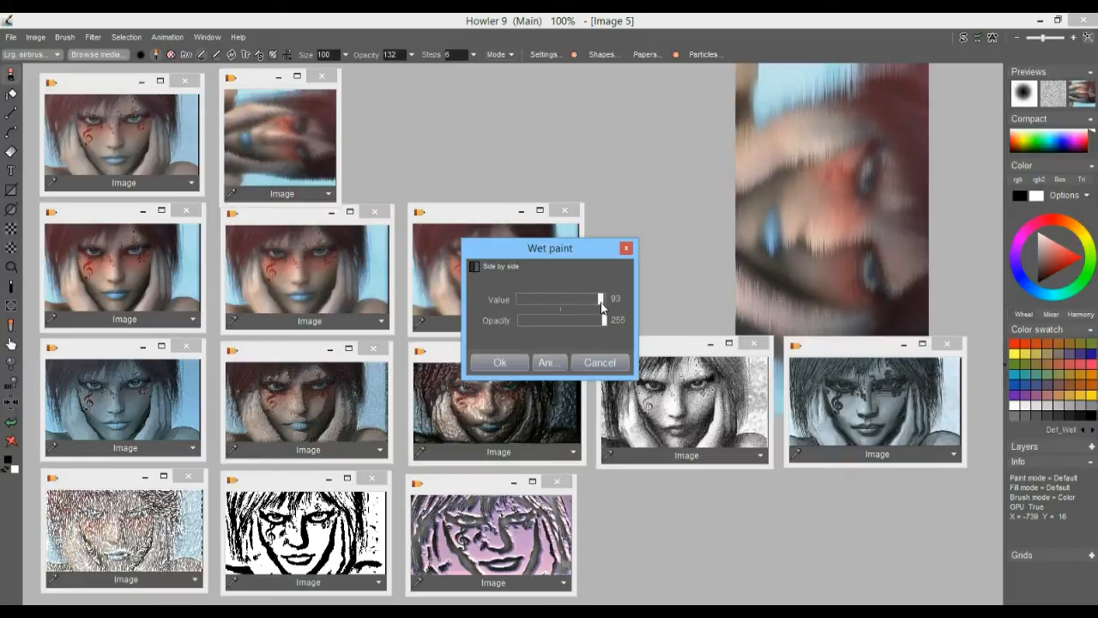
{"action": "left_click", "coordinate": [501, 363]}
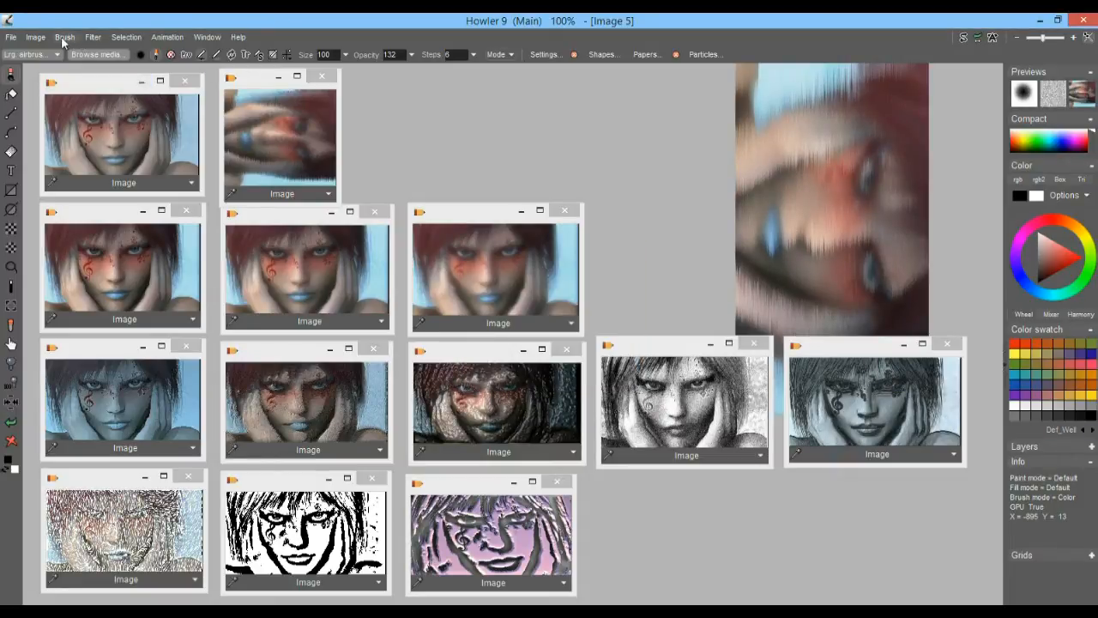
Store a copy of the new wet-paint version, place its thumbnail third in the first row and enlarge it
{"action": "left_click", "coordinate": [39, 36]}
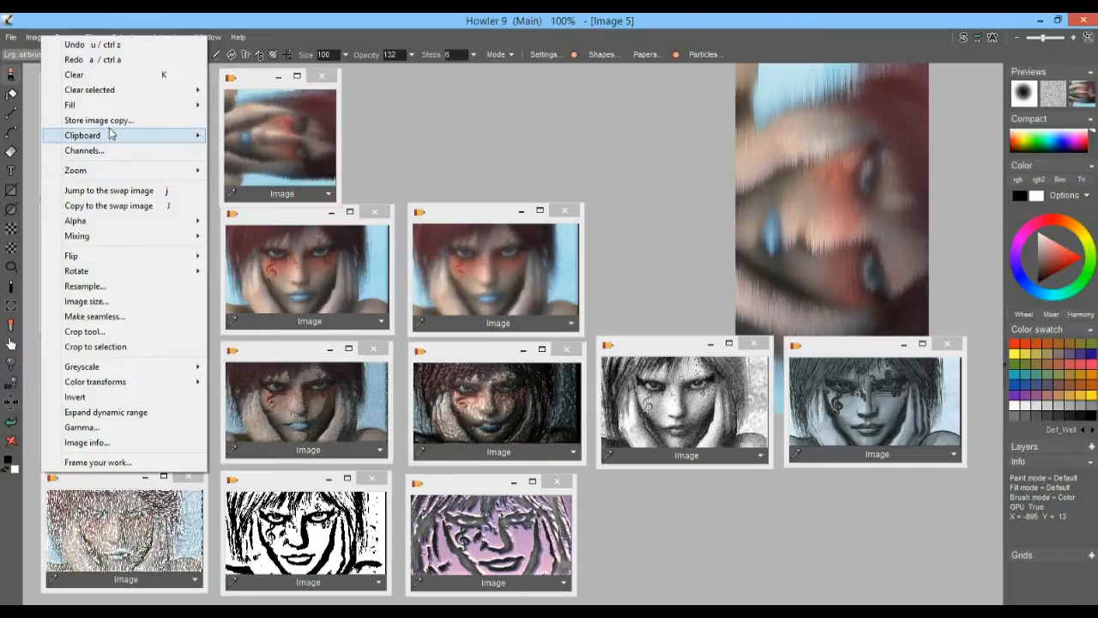
{"action": "left_click", "coordinate": [109, 121]}
{"action": "left_click_drag", "start_coordinate": [807, 106], "coordinate": [378, 84]}
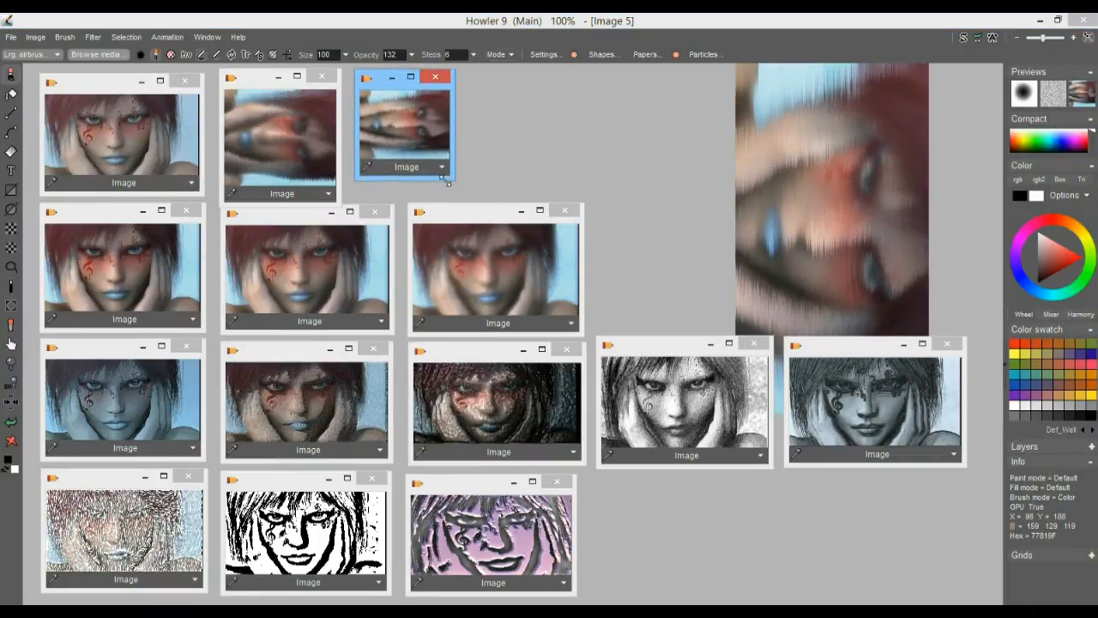
{"action": "left_click_drag", "start_coordinate": [446, 177], "coordinate": [475, 206]}
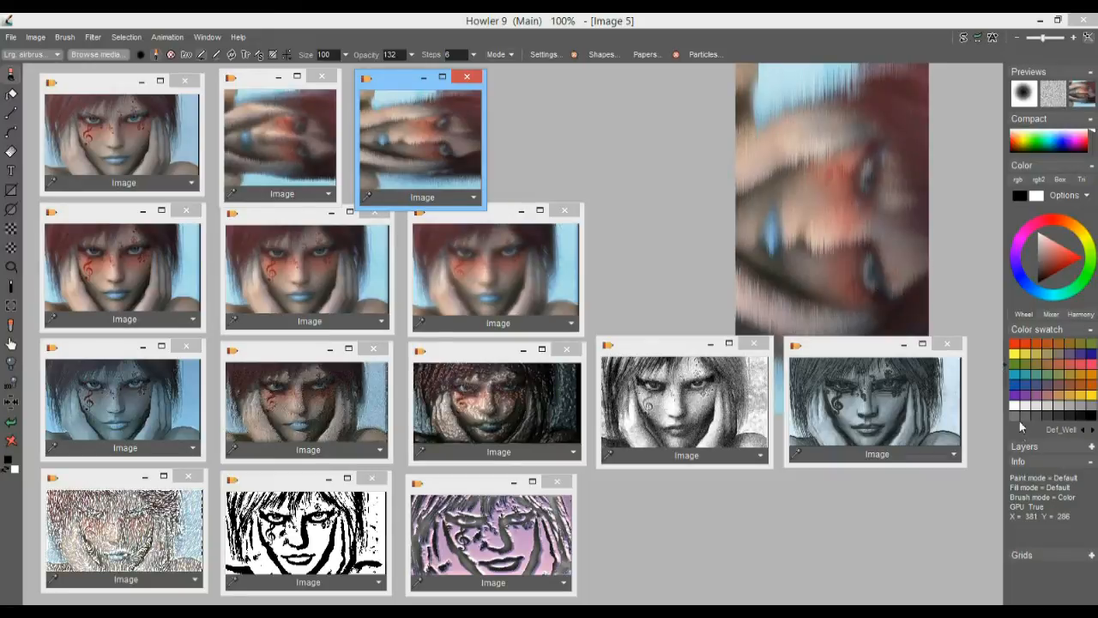
Load the first wet-paint copy into the main image and the second into the swap image, and return to the main image
{"action": "left_click", "coordinate": [288, 129]}
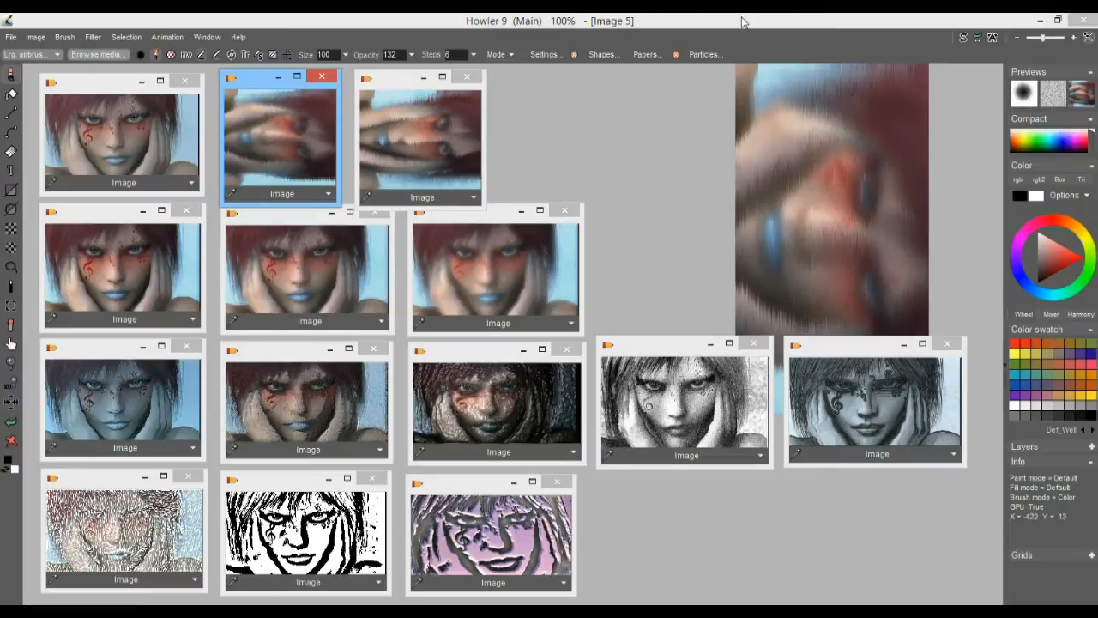
{"action": "left_click", "coordinate": [964, 39]}
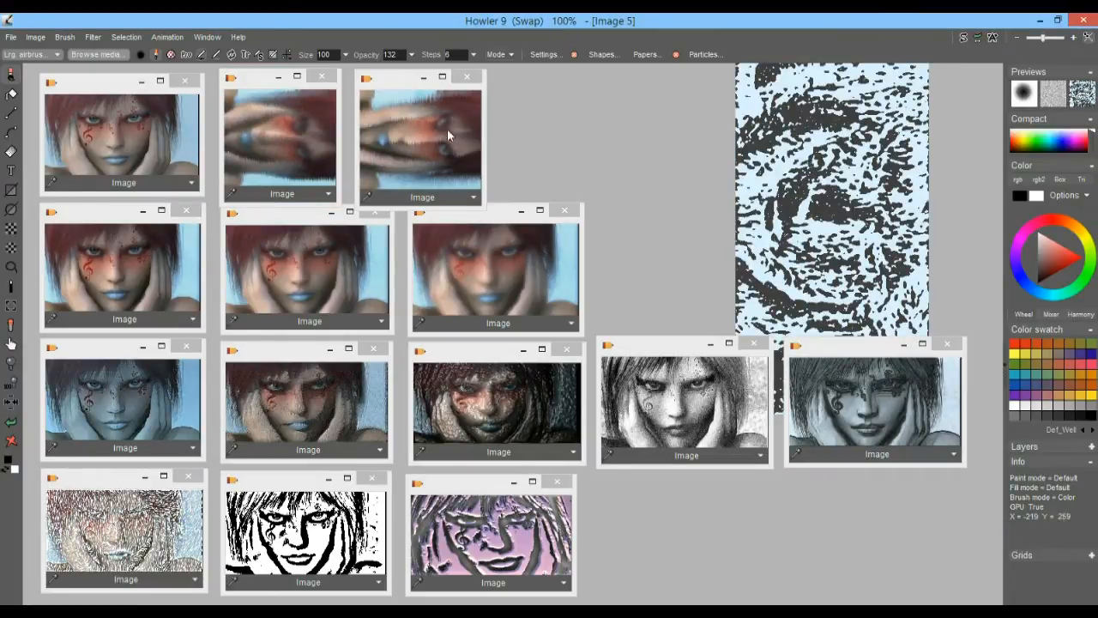
{"action": "left_click", "coordinate": [412, 135]}
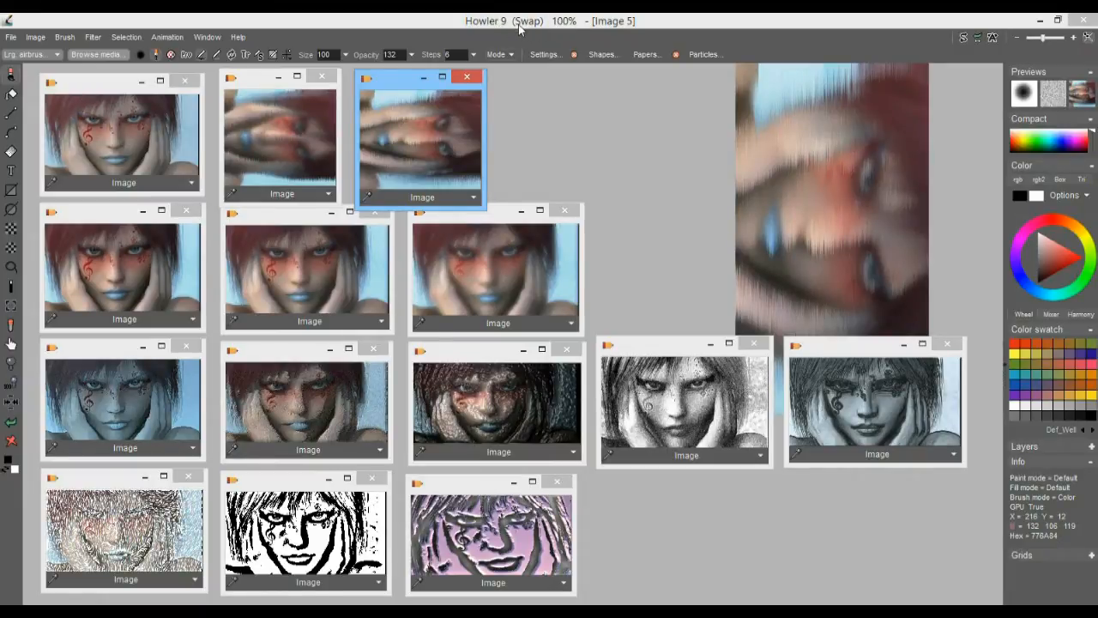
{"action": "left_click", "coordinate": [963, 38]}
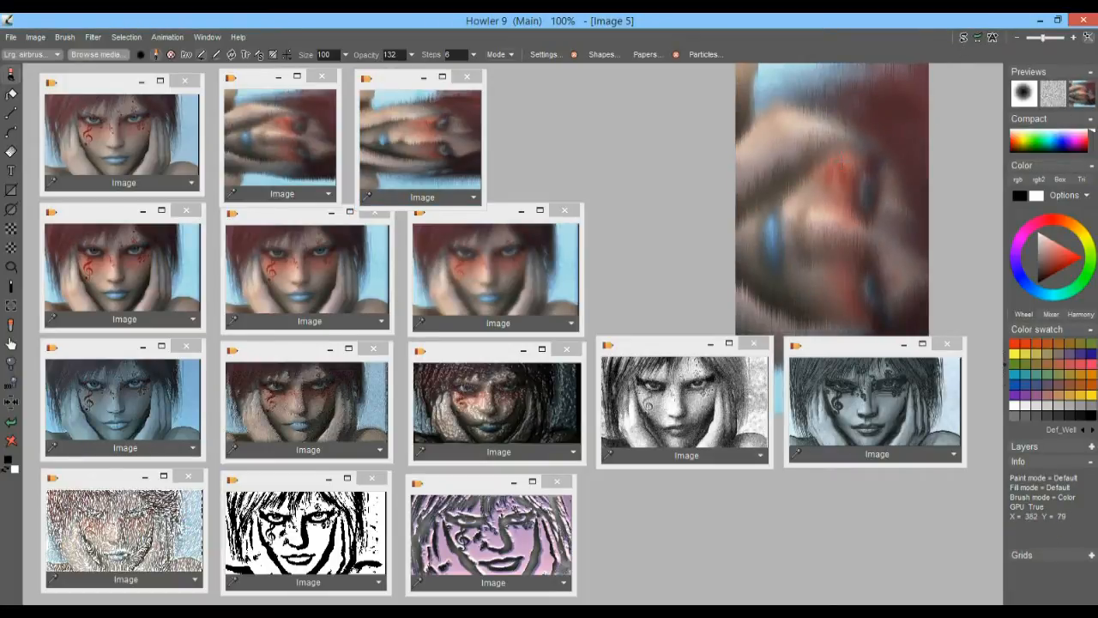
Turn on swap mixing for the two wet-paint portraits and set the current layer's mode to Screen
{"action": "left_click", "coordinate": [1087, 100]}
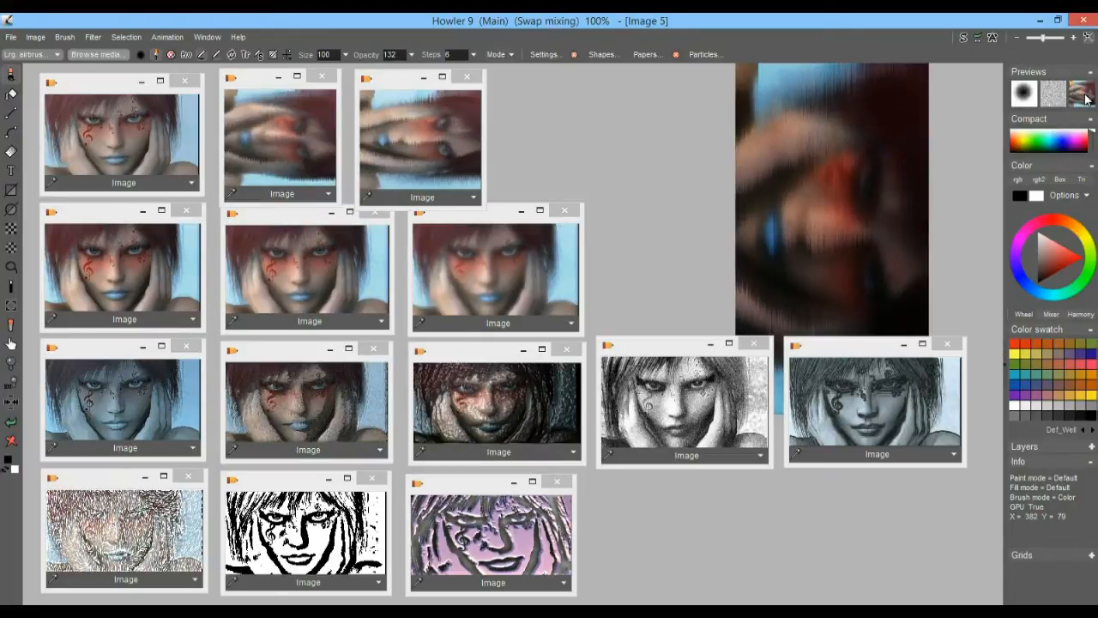
{"action": "right_click", "coordinate": [1087, 100]}
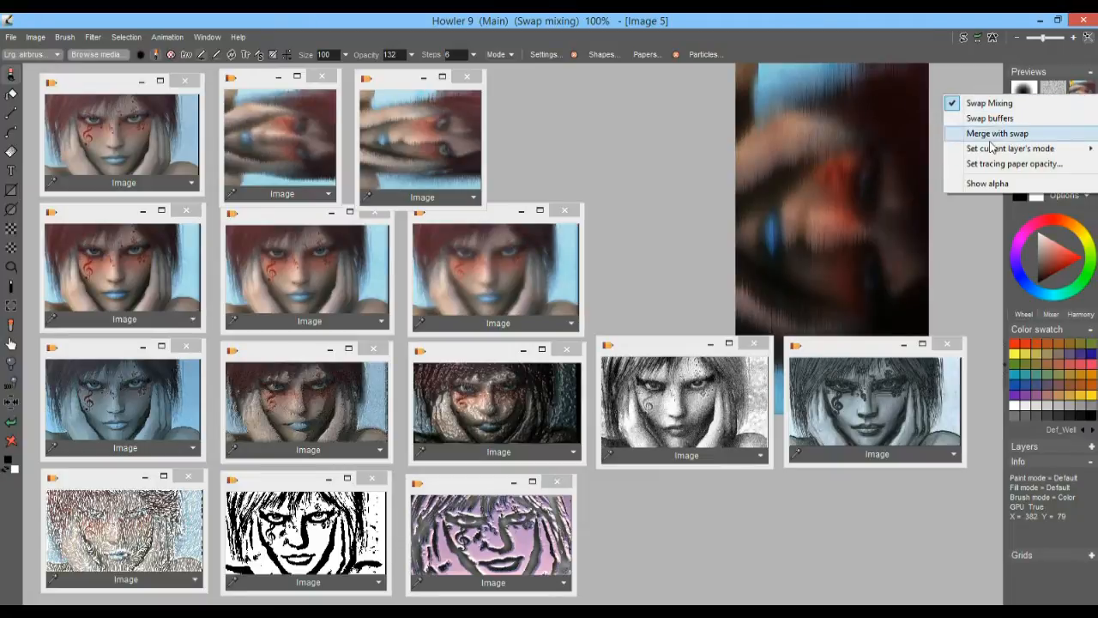
{"action": "mouse_move", "coordinate": [984, 152]}
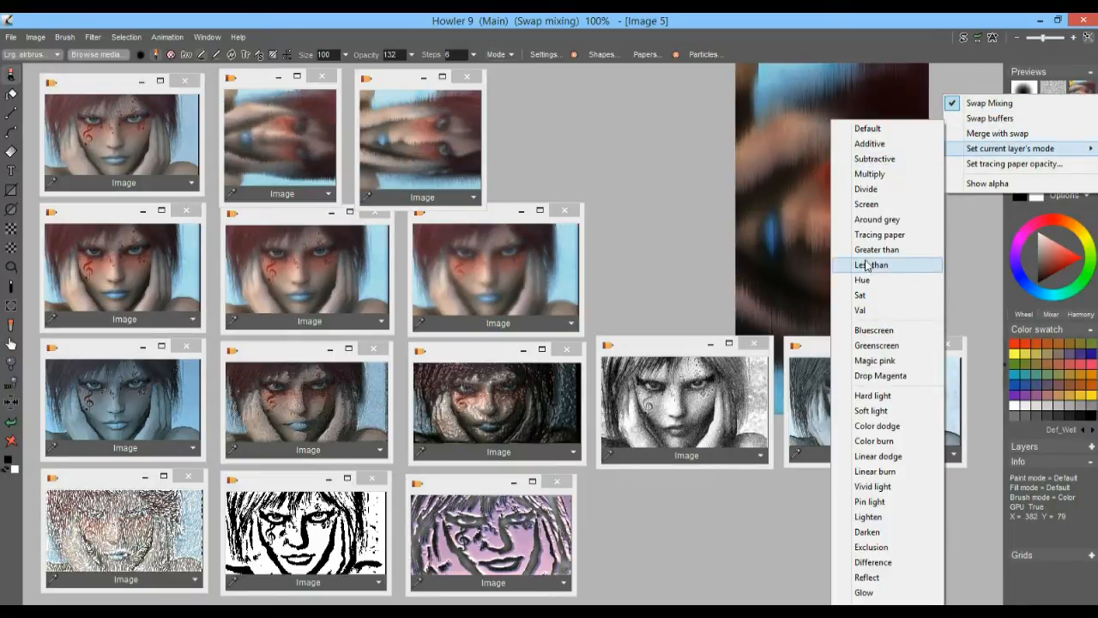
{"action": "left_click", "coordinate": [875, 206]}
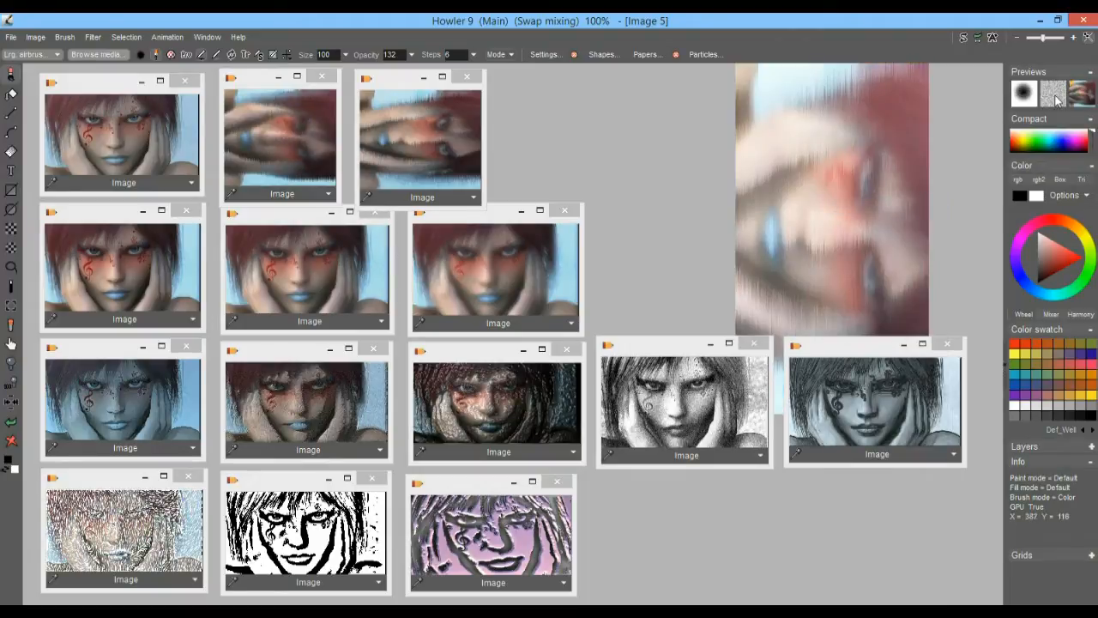
Try the Greenscreen and Magic pink modes on the current layer
{"action": "left_click", "coordinate": [1088, 103]}
{"action": "mouse_move", "coordinate": [1010, 151]}
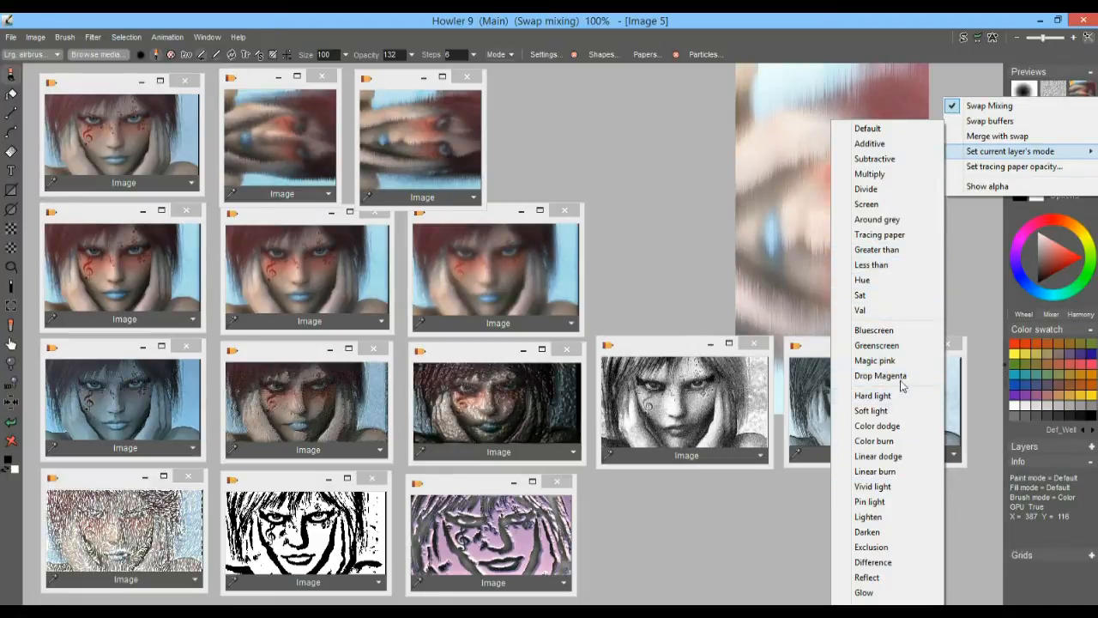
{"action": "left_click", "coordinate": [893, 346]}
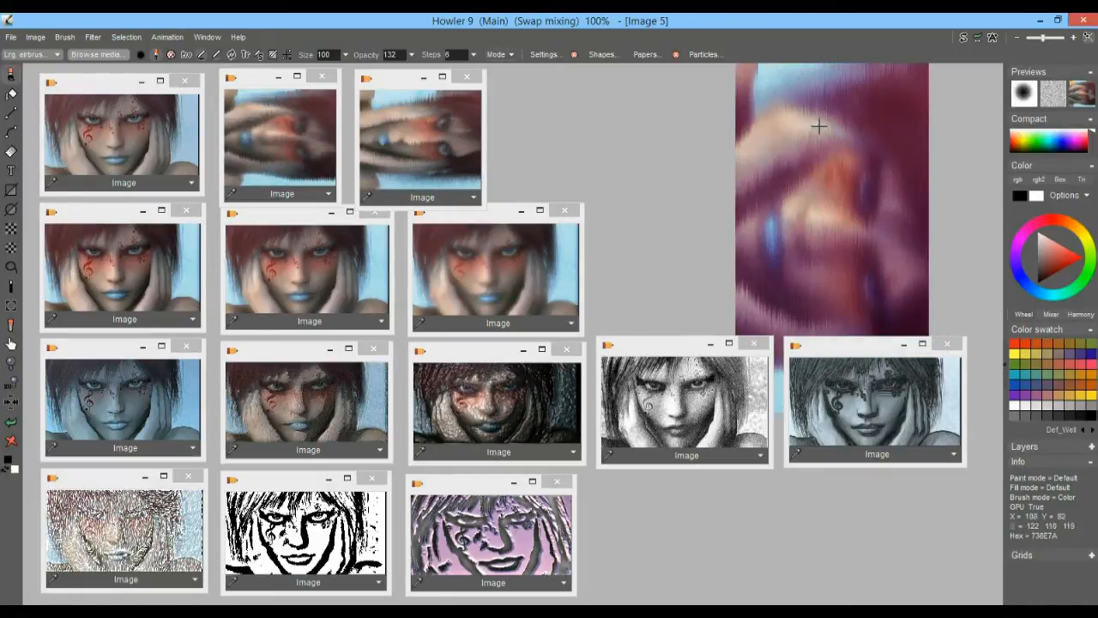
{"action": "right_click", "coordinate": [1084, 97]}
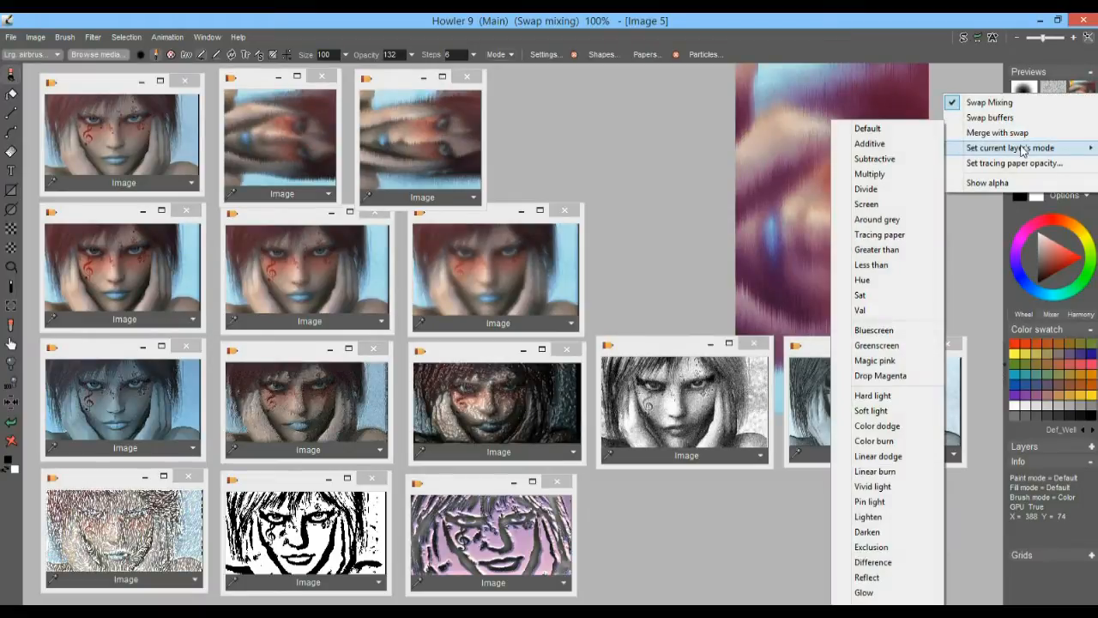
{"action": "left_click", "coordinate": [899, 360]}
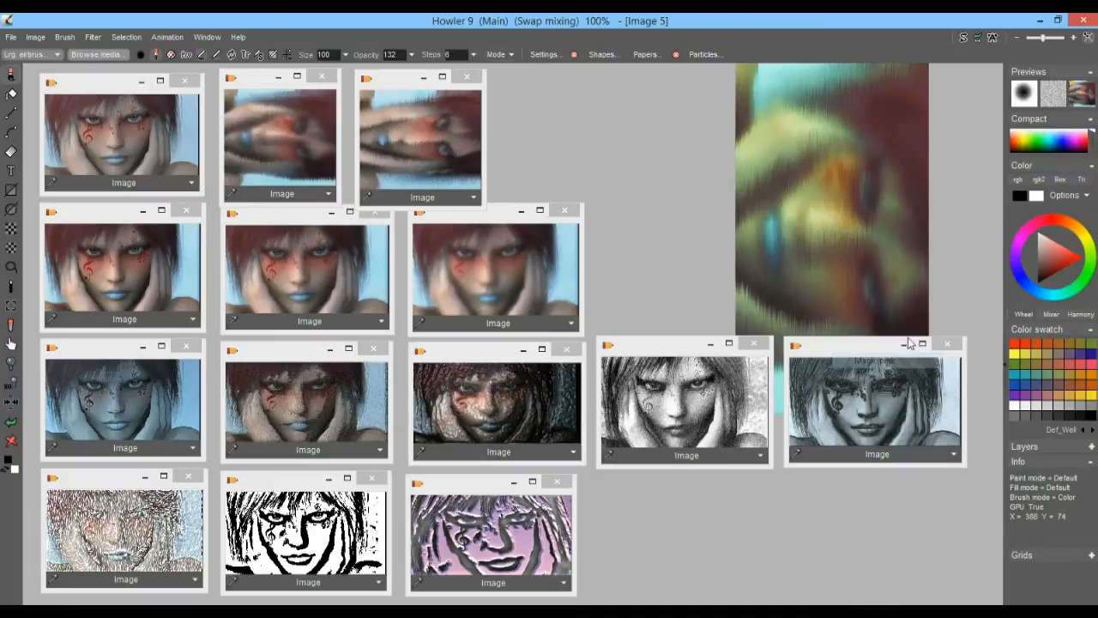
Try the Exclusion and Difference modes on the current layer
{"action": "right_click", "coordinate": [1079, 92]}
{"action": "mouse_move", "coordinate": [952, 141]}
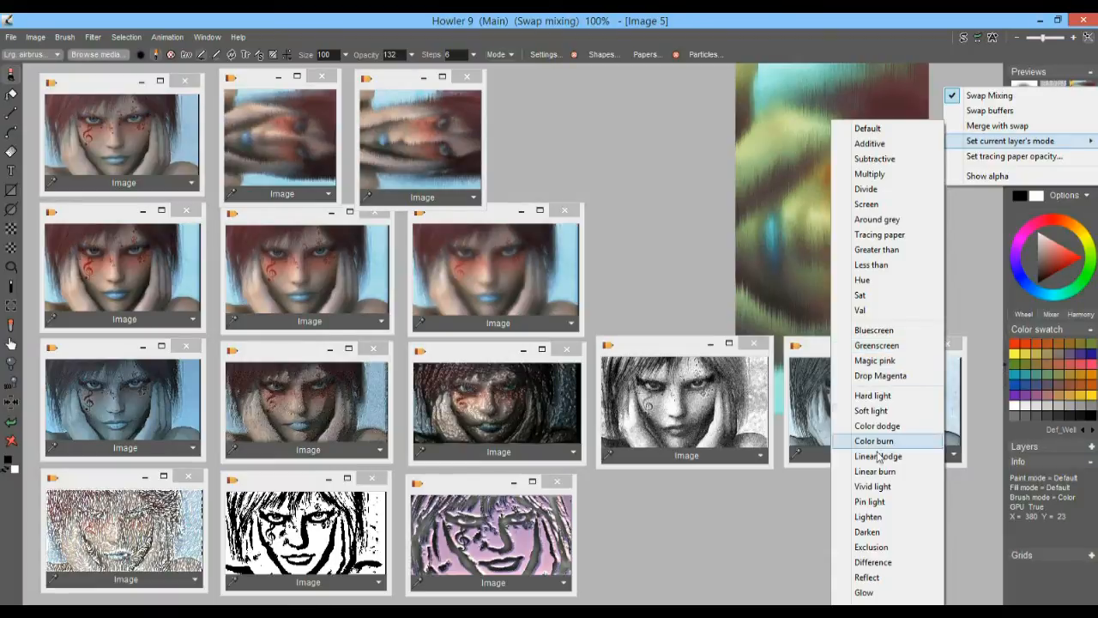
{"action": "left_click", "coordinate": [894, 544]}
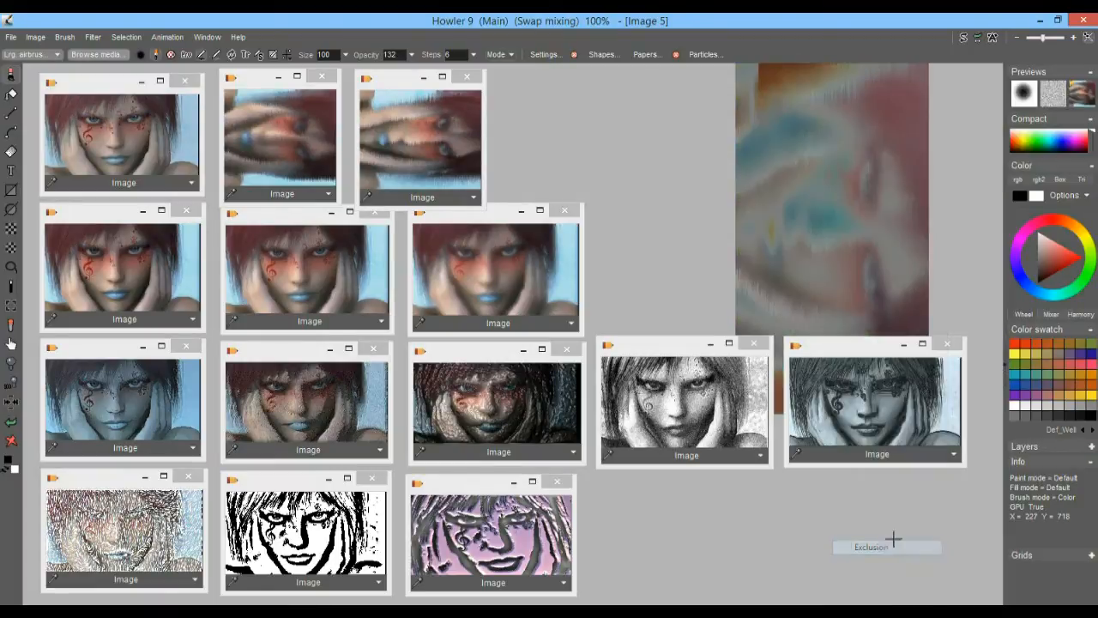
{"action": "left_click", "coordinate": [1084, 98]}
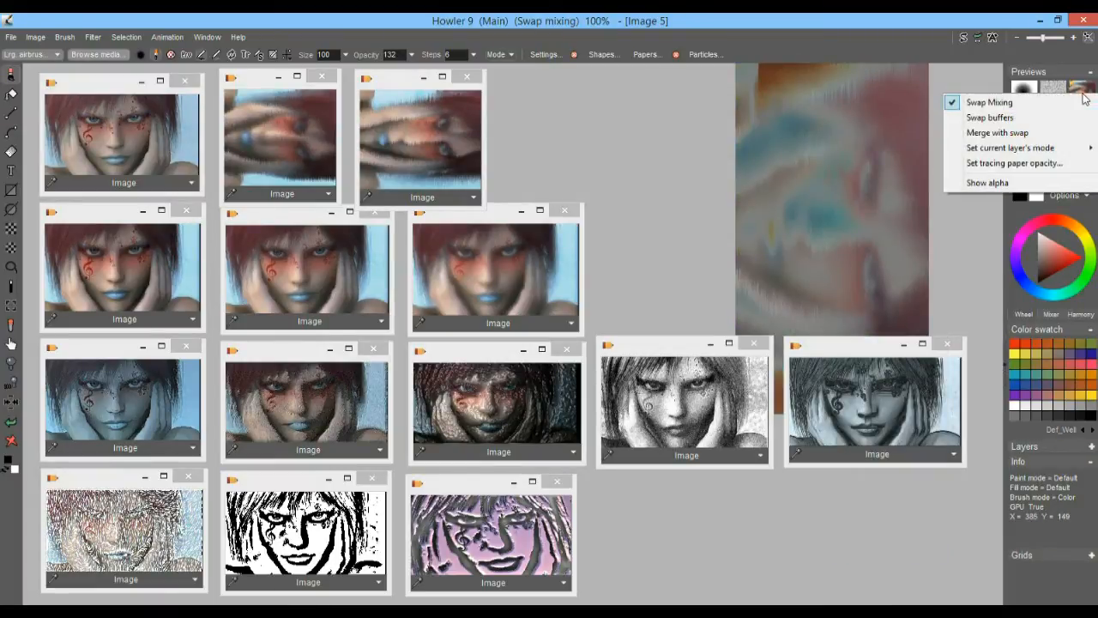
{"action": "mouse_move", "coordinate": [1021, 147]}
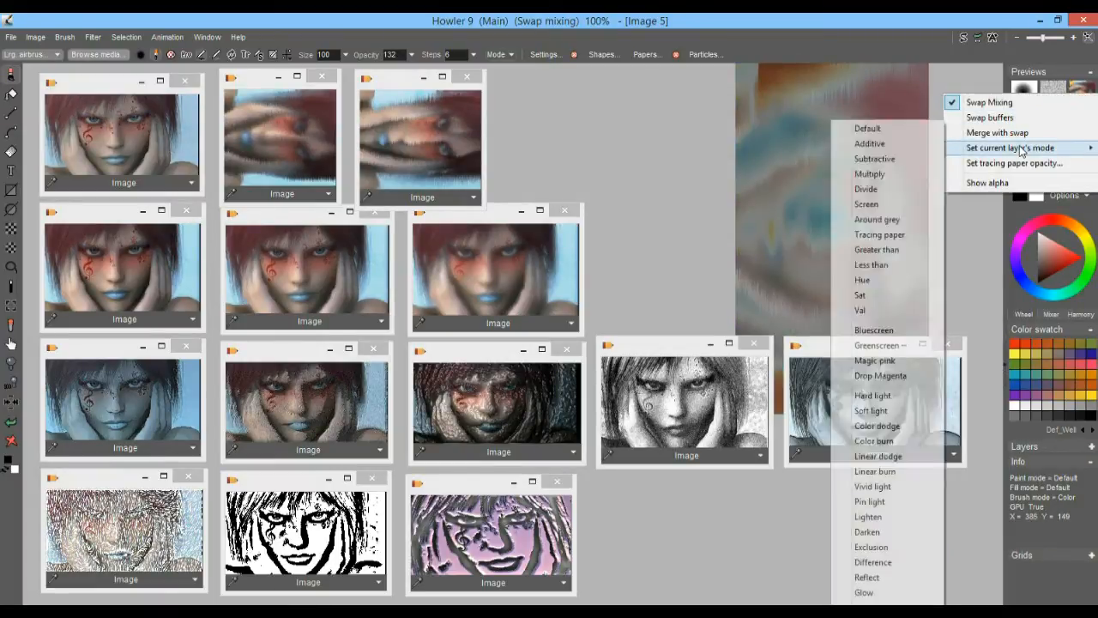
{"action": "left_click", "coordinate": [884, 568]}
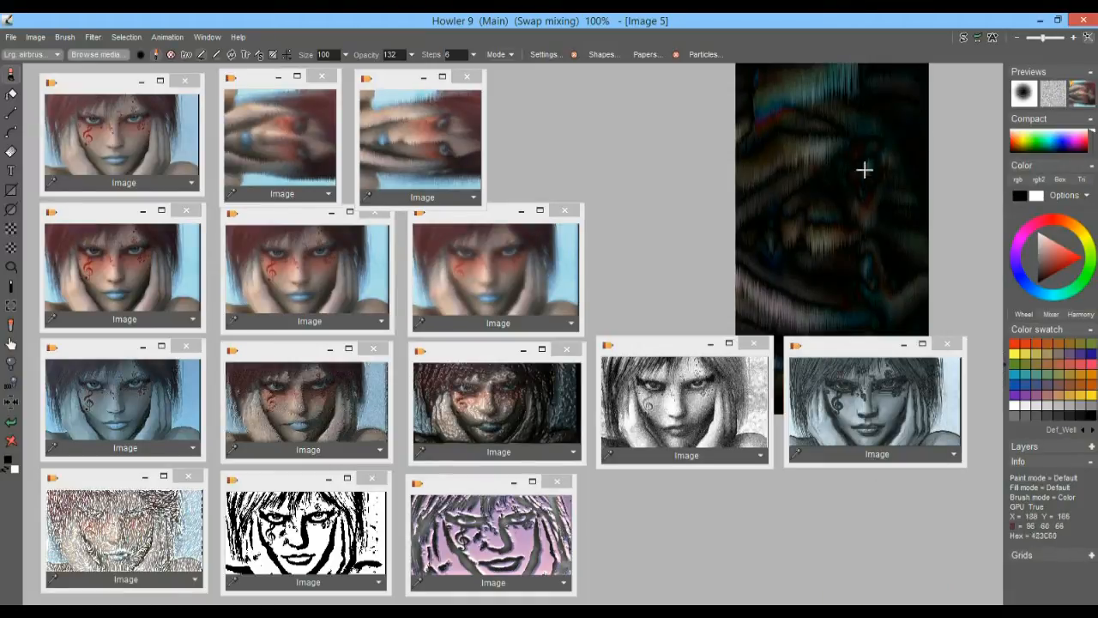
Set the current layer's mode to Reflect and merge the main image with the swap image
{"action": "right_click", "coordinate": [1083, 99]}
{"action": "mouse_move", "coordinate": [1045, 151]}
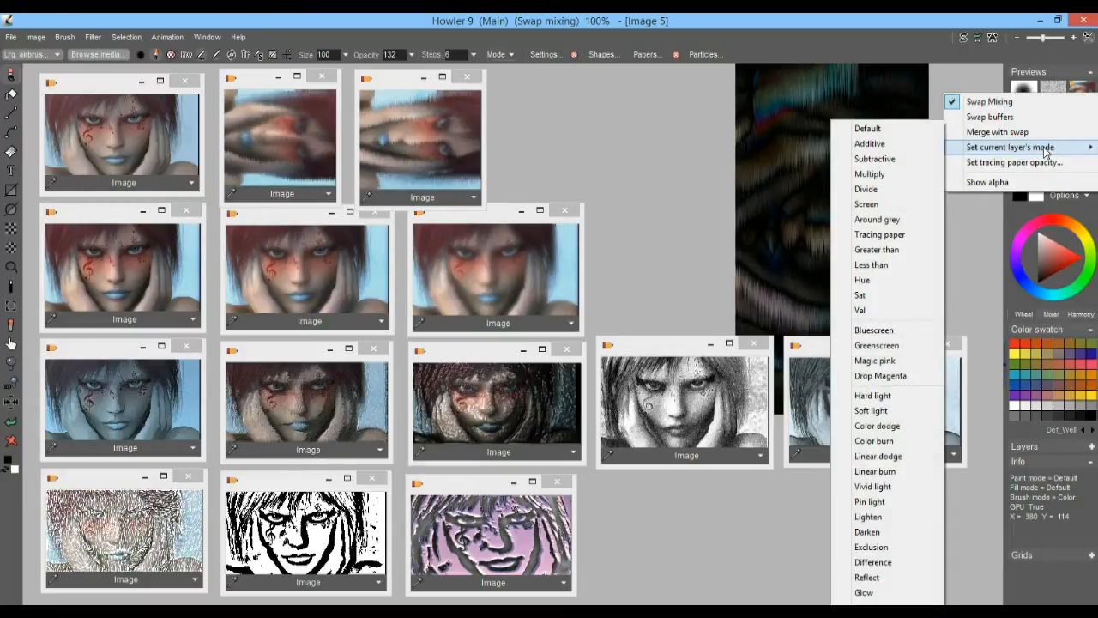
{"action": "left_click", "coordinate": [894, 577]}
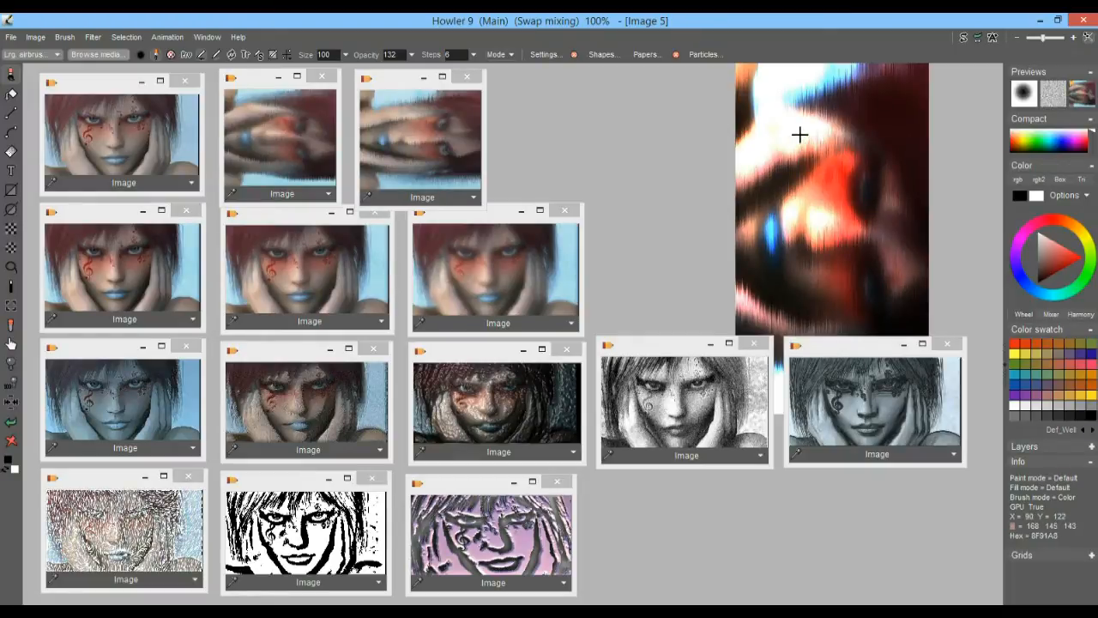
{"action": "right_click", "coordinate": [1080, 89]}
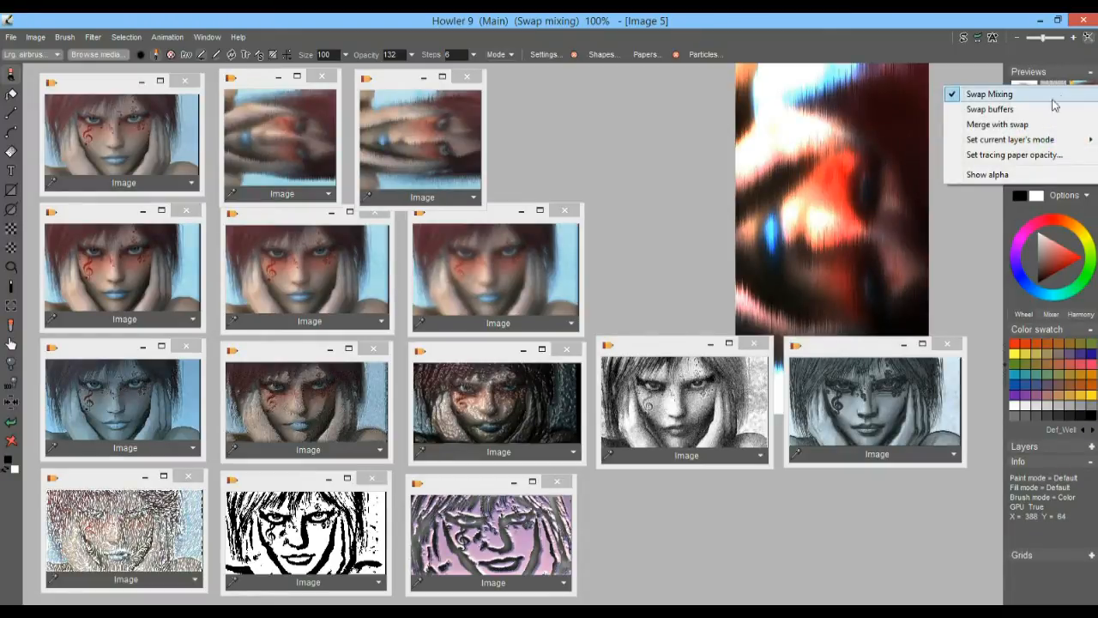
{"action": "left_click", "coordinate": [1000, 125]}
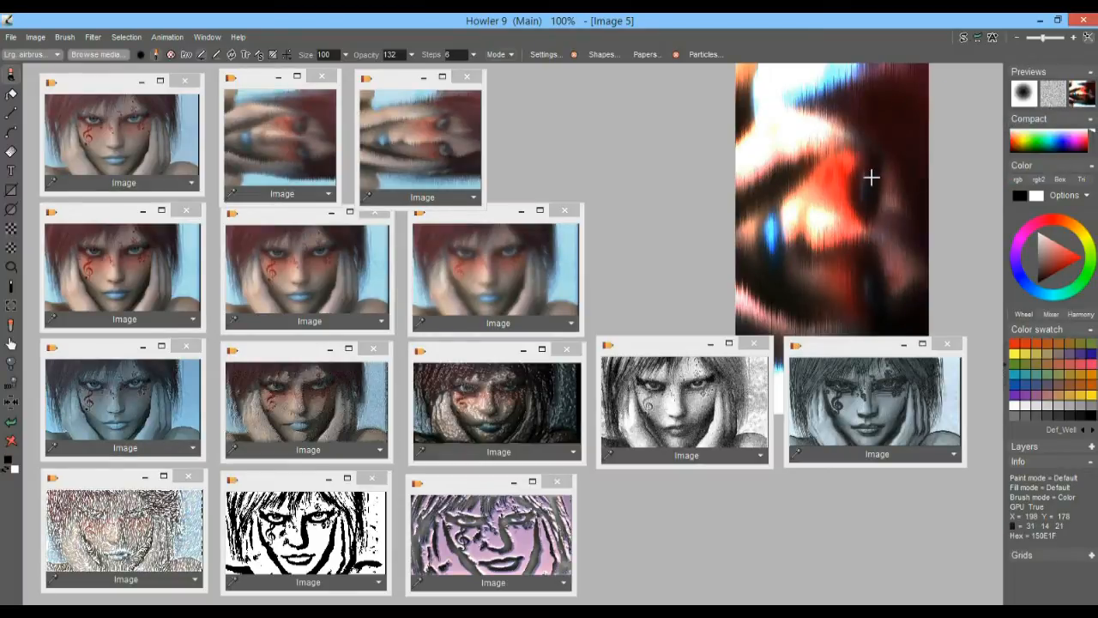
{"action": "left_click", "coordinate": [978, 39]}
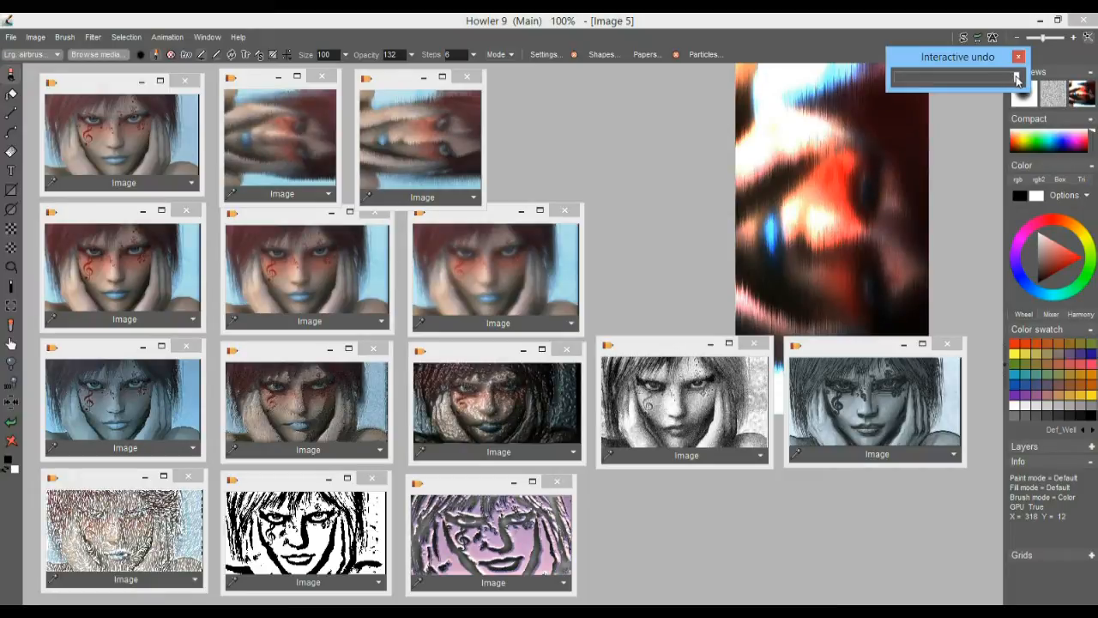
{"action": "mouse_move", "coordinate": [1018, 80]}
{"action": "left_mouse_down"}
{"action": "mouse_move", "coordinate": [900, 79]}
{"action": "mouse_move", "coordinate": [1003, 88]}
{"action": "mouse_move", "coordinate": [1015, 83]}
{"action": "mouse_move", "coordinate": [898, 78]}
{"action": "mouse_move", "coordinate": [1037, 88]}
{"action": "left_mouse_up"}
{"action": "left_click", "coordinate": [395, 18]}
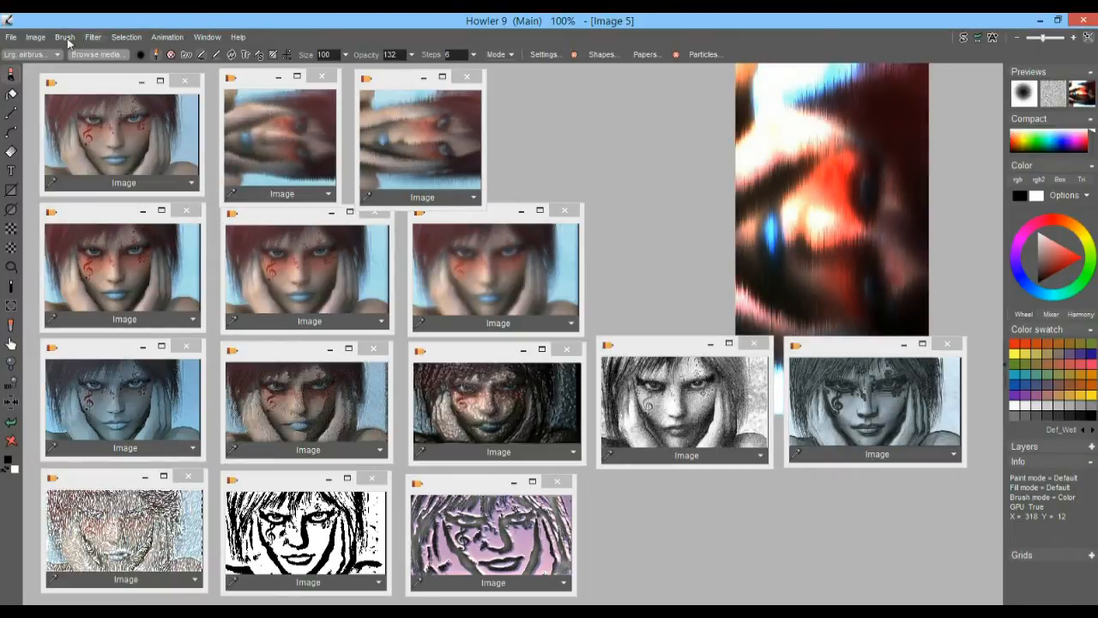
{"action": "left_click", "coordinate": [92, 37]}
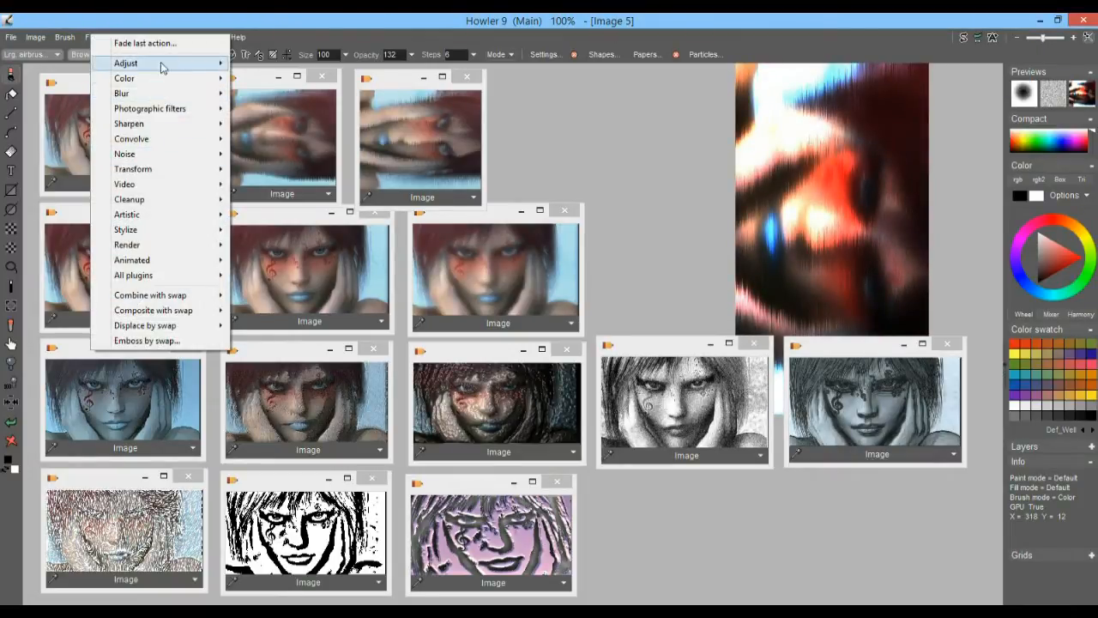
{"action": "left_click", "coordinate": [466, 18]}
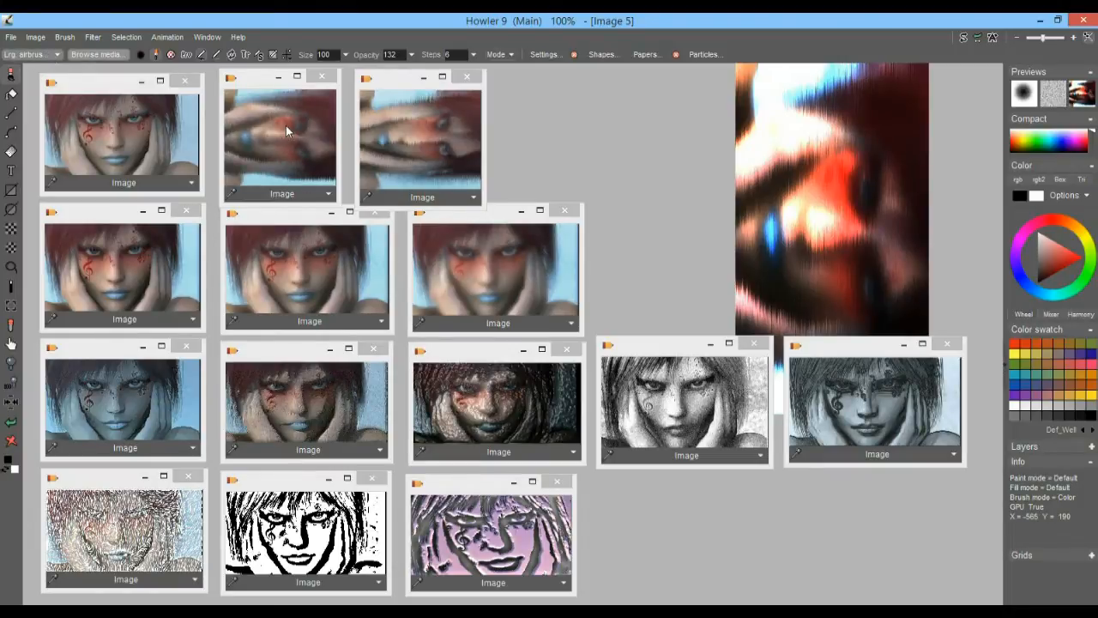
Rotate the merged Reflect portrait 90 degrees counterclockwise
{"action": "left_click", "coordinate": [37, 38]}
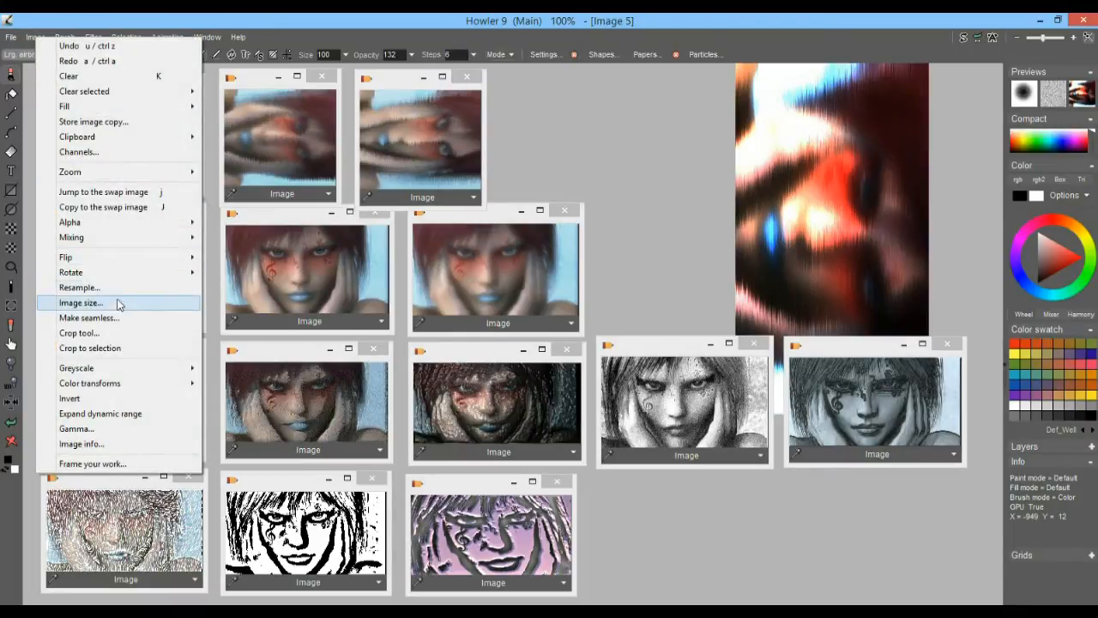
{"action": "mouse_move", "coordinate": [120, 274]}
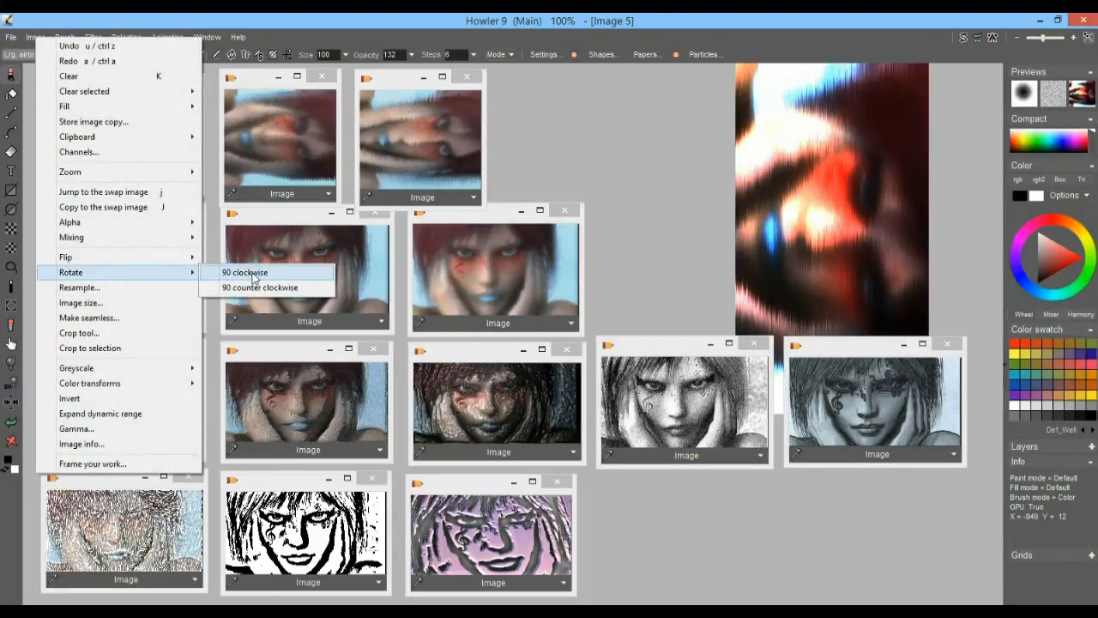
{"action": "left_click", "coordinate": [260, 288]}
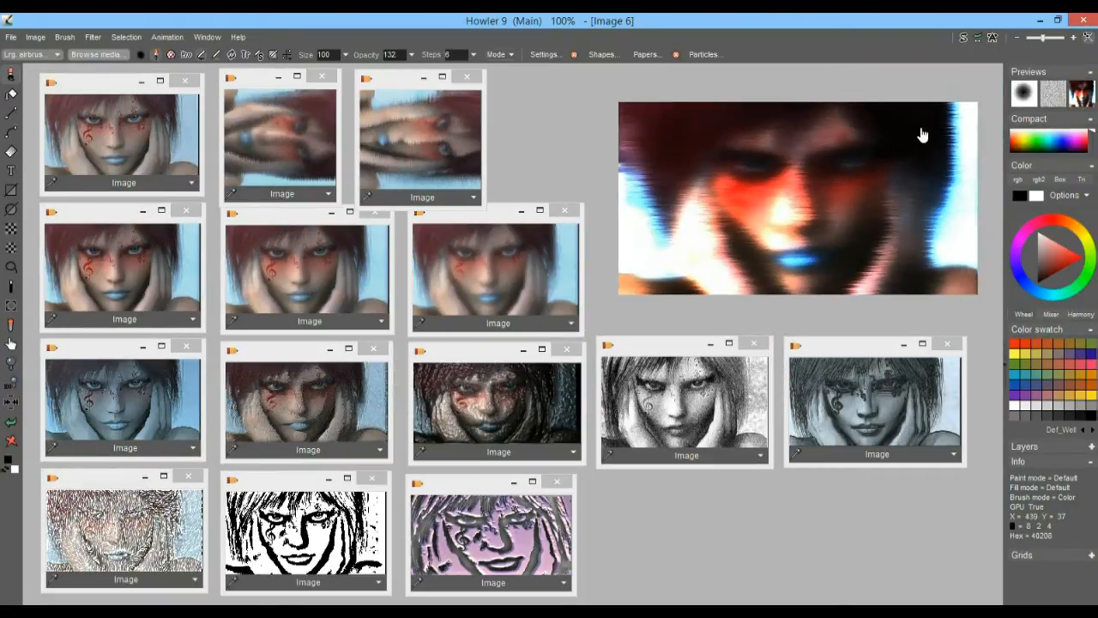
{"action": "scroll", "coordinate": [796, 208], "scroll_direction": "up", "scroll_amount": 2}
{"action": "left_click_drag", "start_coordinate": [861, 171], "coordinate": [689, 239]}
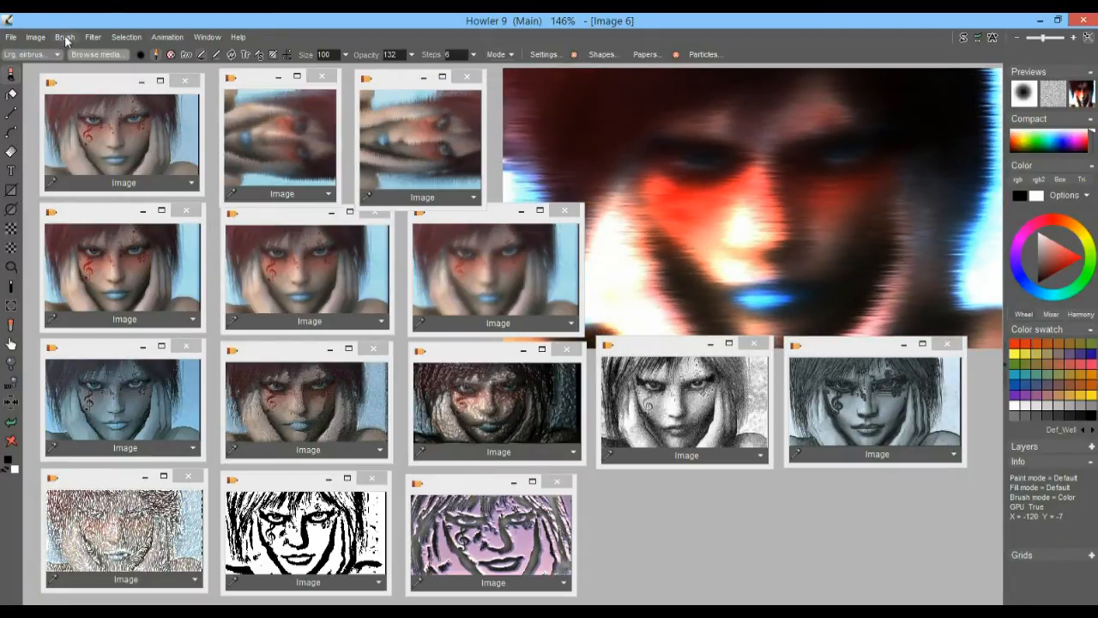
Apply a Color emboss filter to the upright merged portrait with an emboss level of 143
{"action": "left_click", "coordinate": [93, 37]}
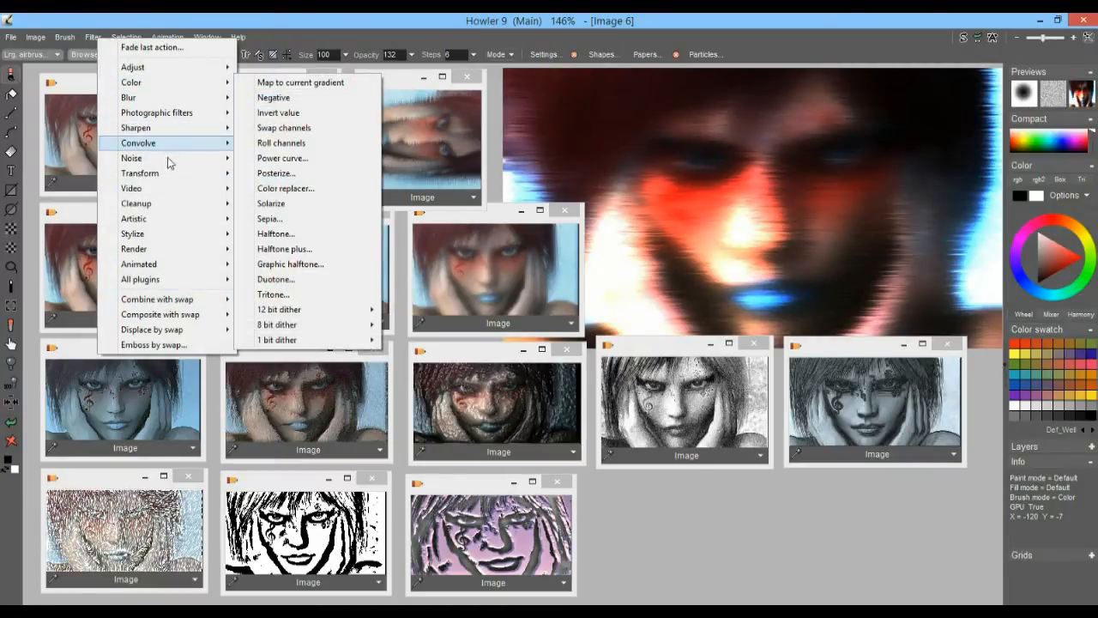
{"action": "mouse_move", "coordinate": [170, 148]}
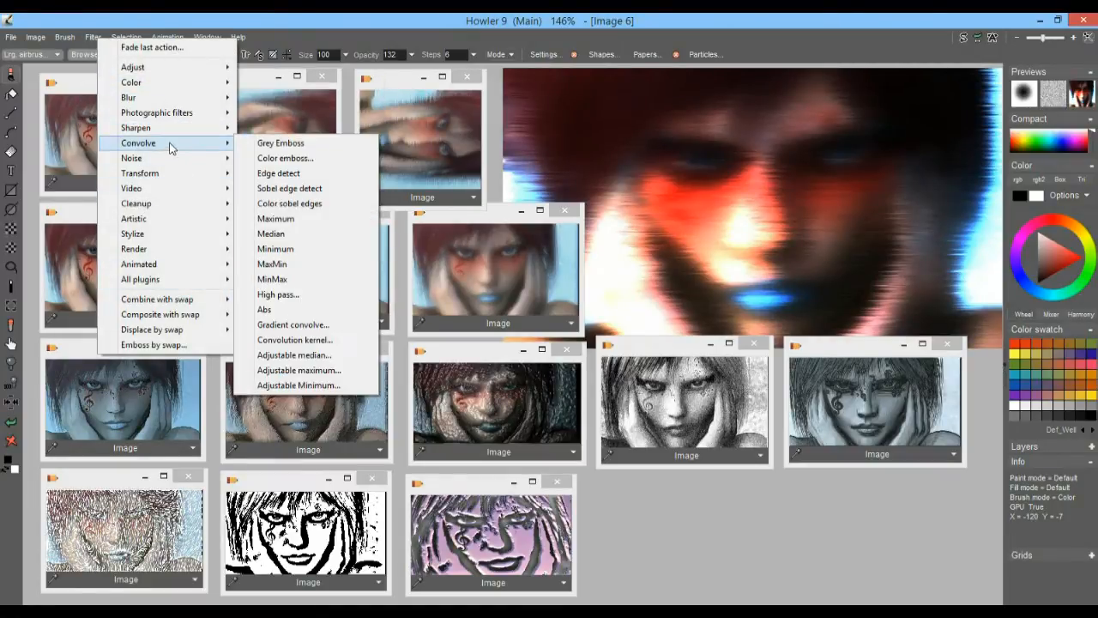
{"action": "left_click", "coordinate": [315, 159]}
{"action": "mouse_move", "coordinate": [568, 317]}
{"action": "left_mouse_down"}
{"action": "mouse_move", "coordinate": [601, 317]}
{"action": "mouse_move", "coordinate": [489, 316]}
{"action": "mouse_move", "coordinate": [588, 317]}
{"action": "mouse_move", "coordinate": [560, 321]}
{"action": "mouse_move", "coordinate": [573, 322]}
{"action": "left_mouse_up"}
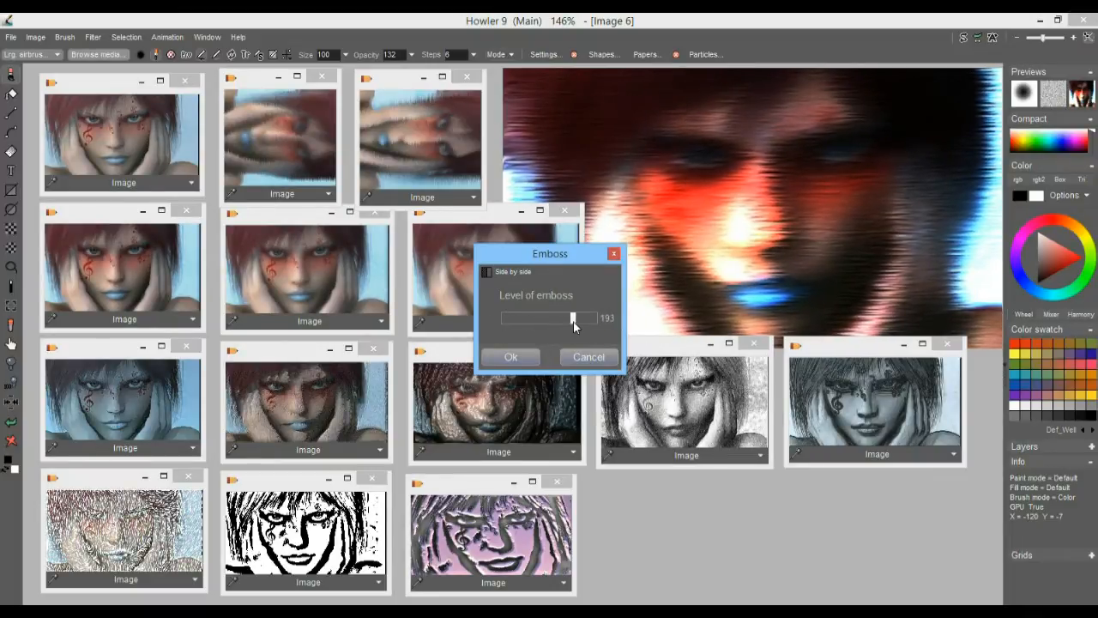
{"action": "left_click", "coordinate": [511, 356]}
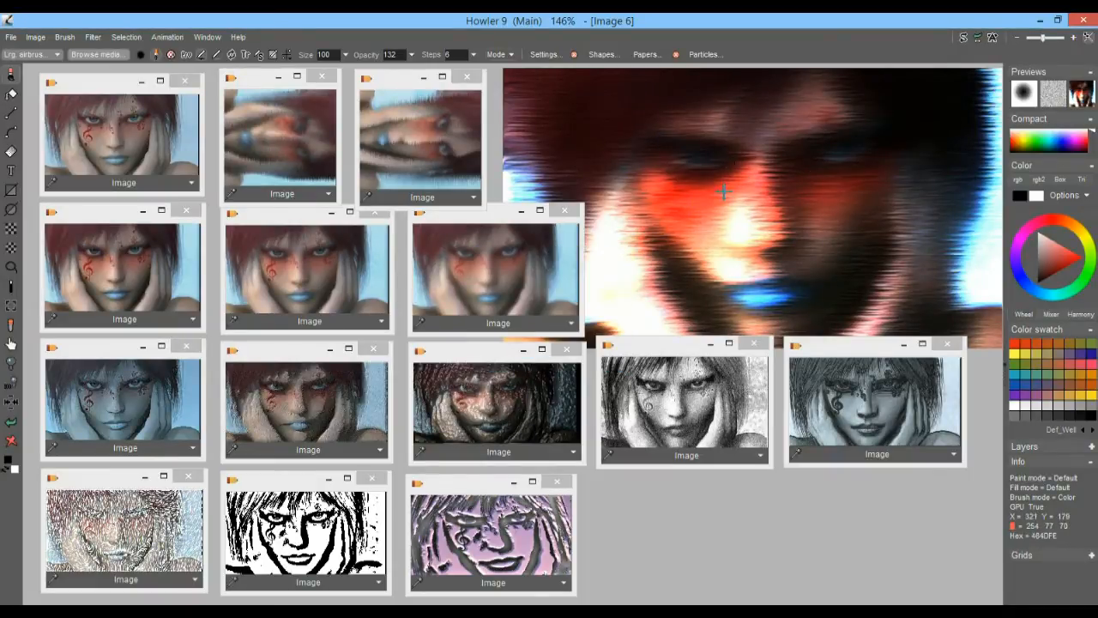
Load the original stored portrait onto the canvas and revert that change with interactive undo
{"action": "left_click", "coordinate": [105, 123]}
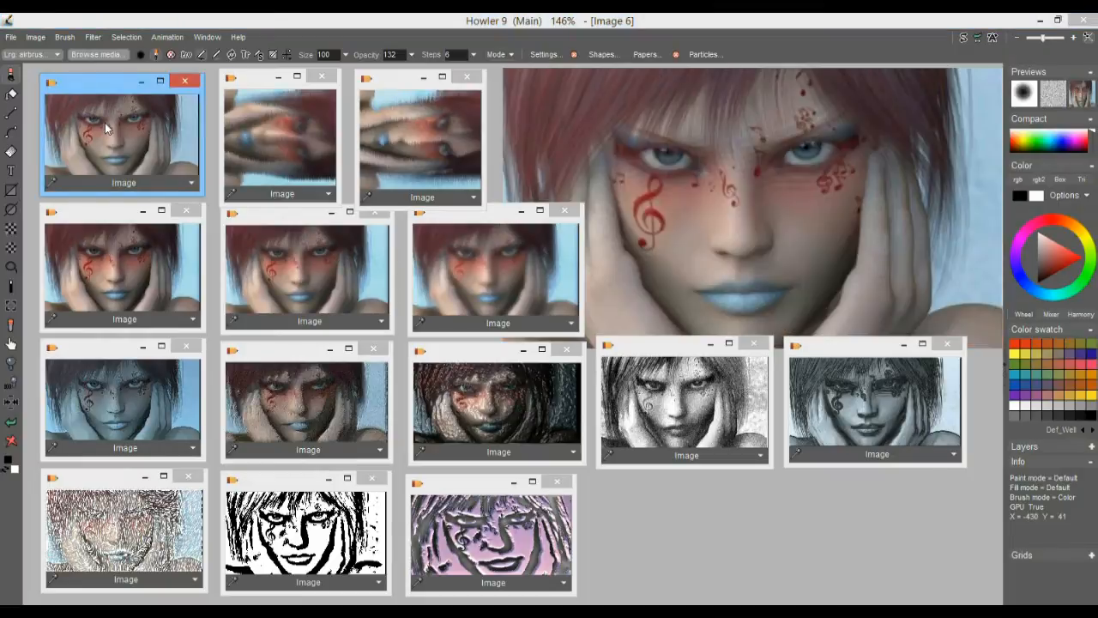
{"action": "left_click", "coordinate": [978, 37]}
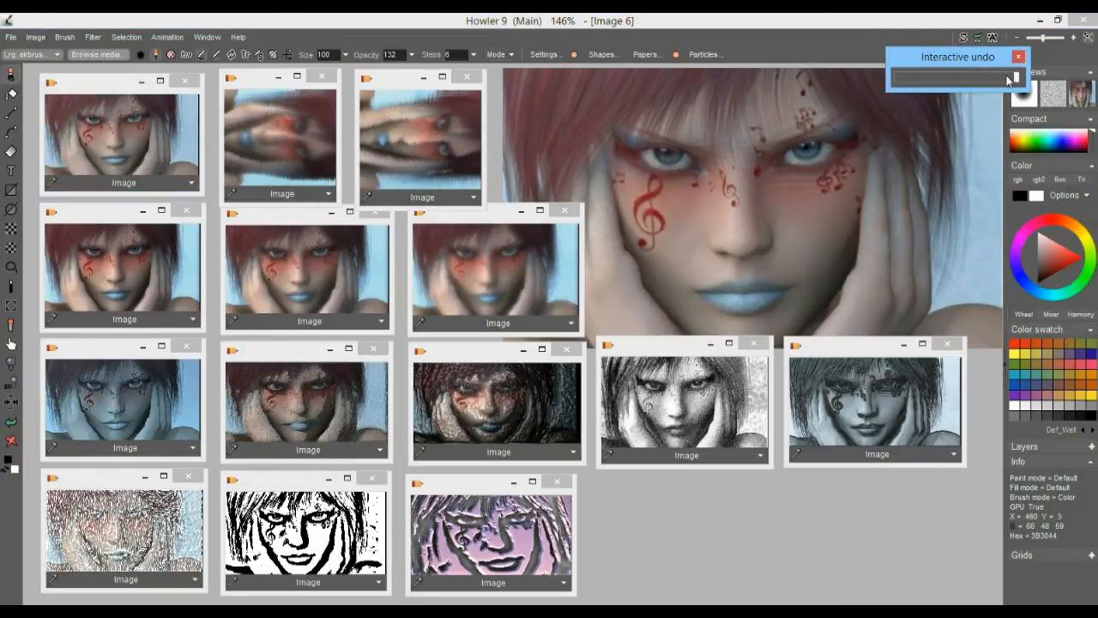
{"action": "left_click_drag", "start_coordinate": [897, 77], "coordinate": [897, 51]}
{"action": "left_click", "coordinate": [757, 19]}
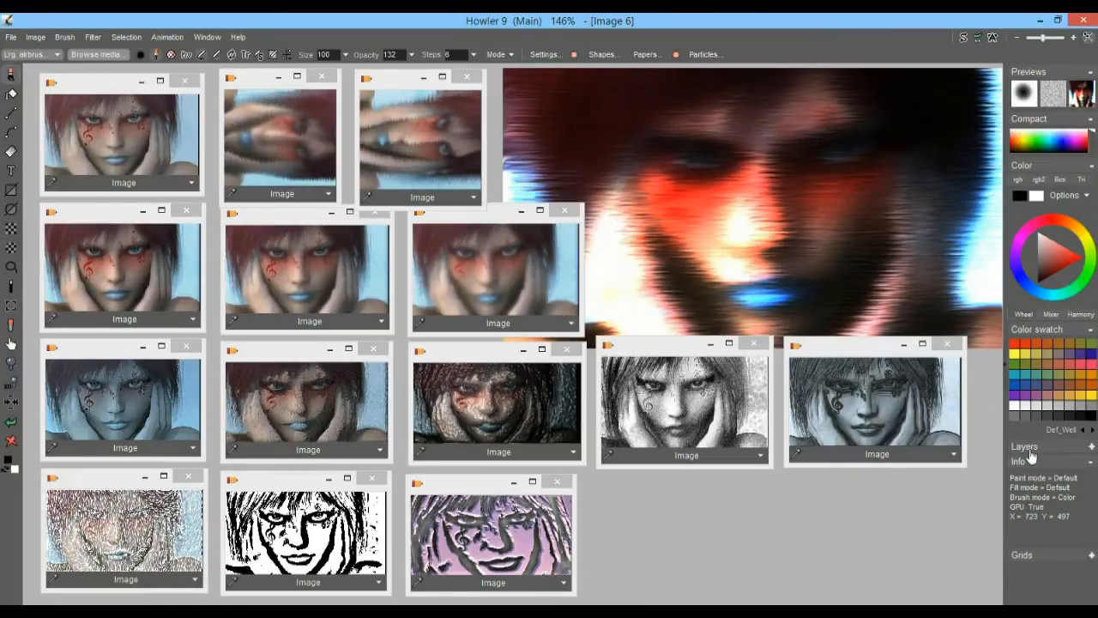
Expand the layer controls and store a copy of the embossed portrait in the empty space below the greyscale variants
{"action": "left_click", "coordinate": [1092, 447]}
{"action": "left_click_drag", "start_coordinate": [1095, 464], "coordinate": [1095, 572]}
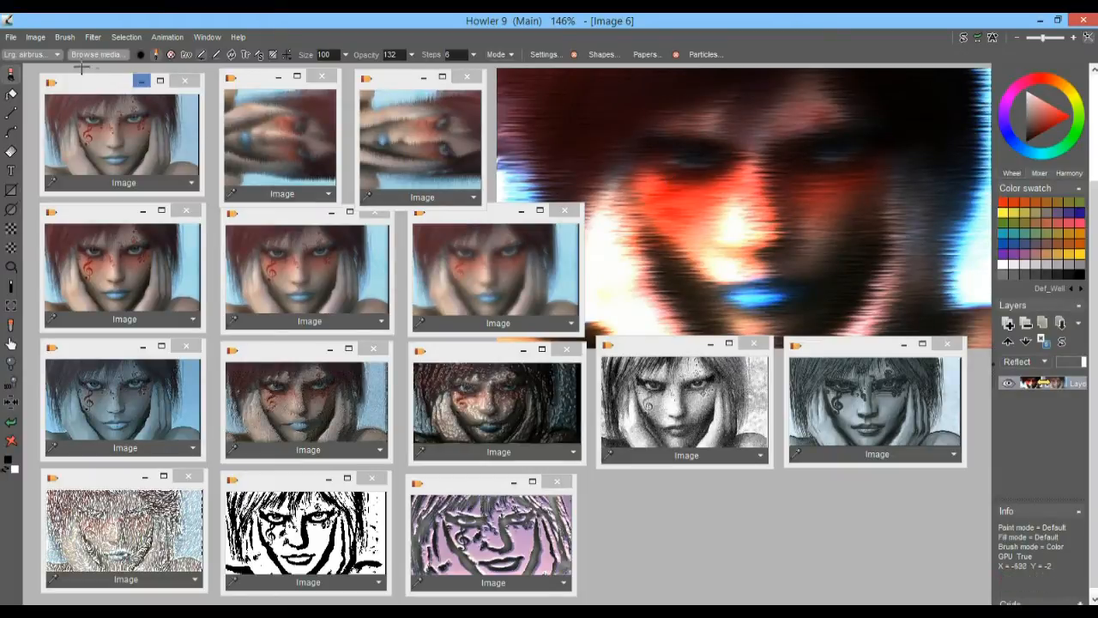
{"action": "left_click", "coordinate": [36, 37]}
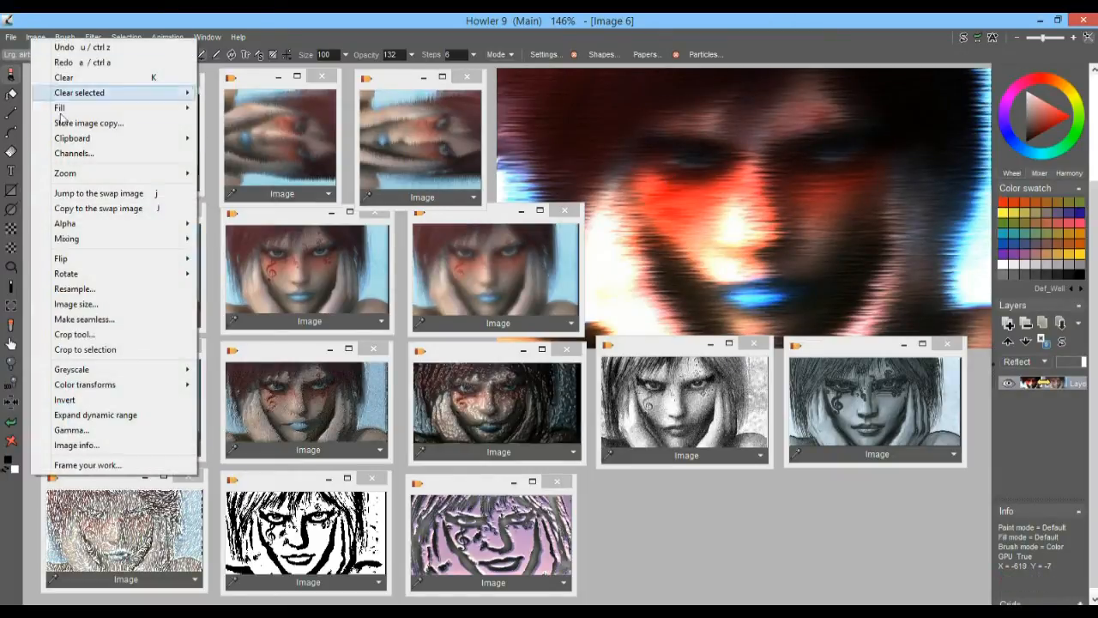
{"action": "left_click", "coordinate": [134, 120]}
{"action": "left_click_drag", "start_coordinate": [838, 129], "coordinate": [627, 507]}
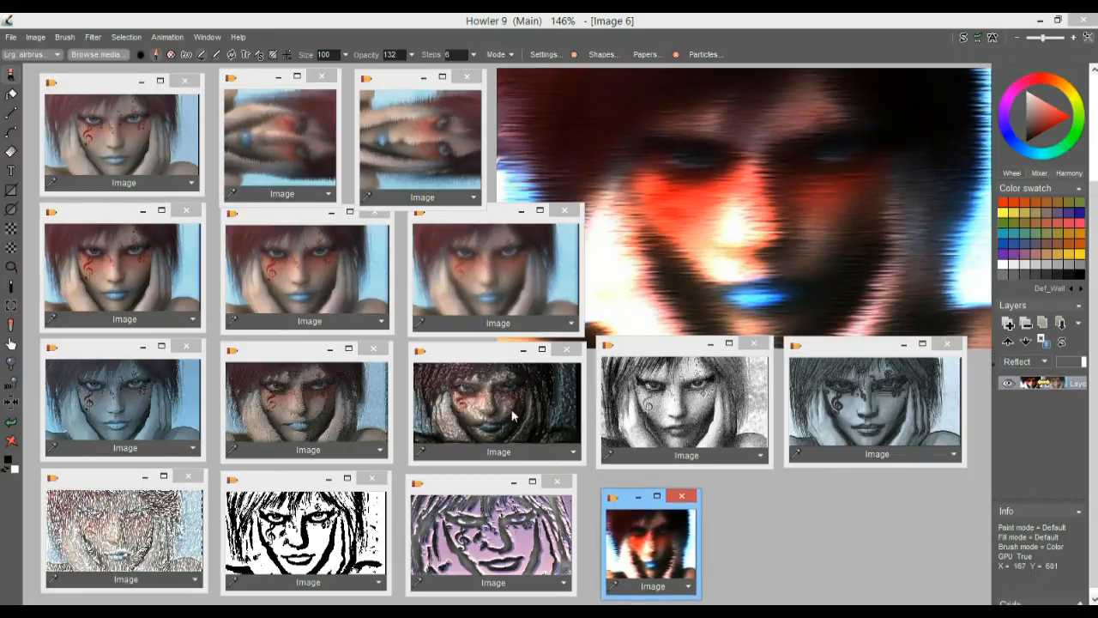
Minimize the two sideways wet-paint copies and place the new stored copy beside the original, enlarged to match the other thumbnails
{"action": "left_click", "coordinate": [277, 79]}
{"action": "left_click", "coordinate": [423, 76]}
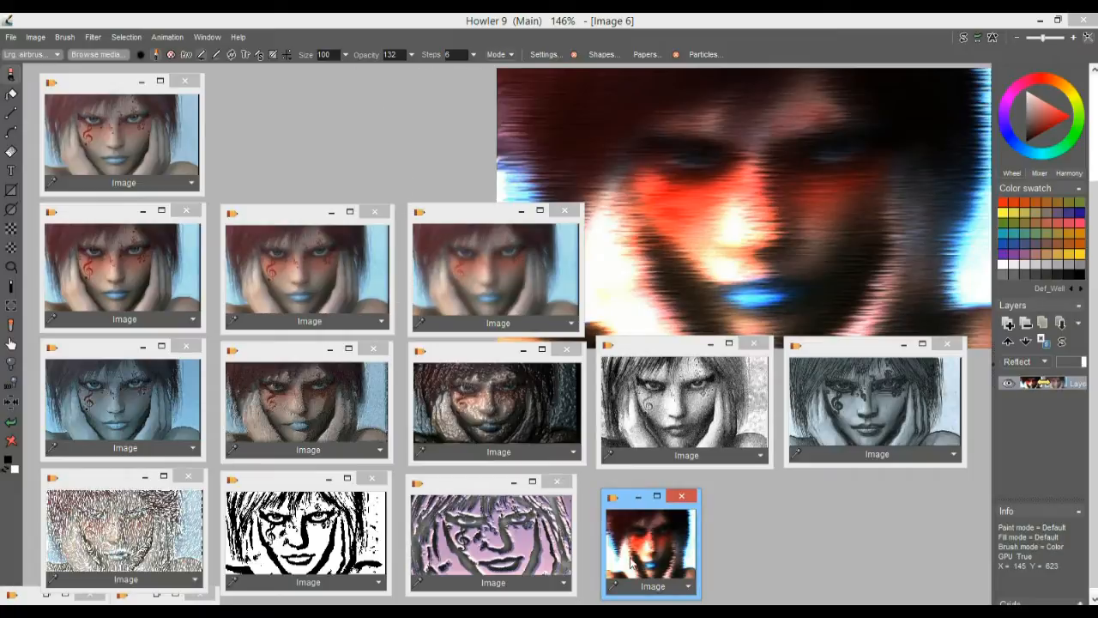
{"action": "left_click_drag", "start_coordinate": [625, 509], "coordinate": [262, 89]}
{"action": "left_click_drag", "start_coordinate": [335, 170], "coordinate": [400, 195]}
Load the original portrait as the base layer, add a new layer and load the embossed high-contrast copy onto it
{"action": "left_click", "coordinate": [146, 136]}
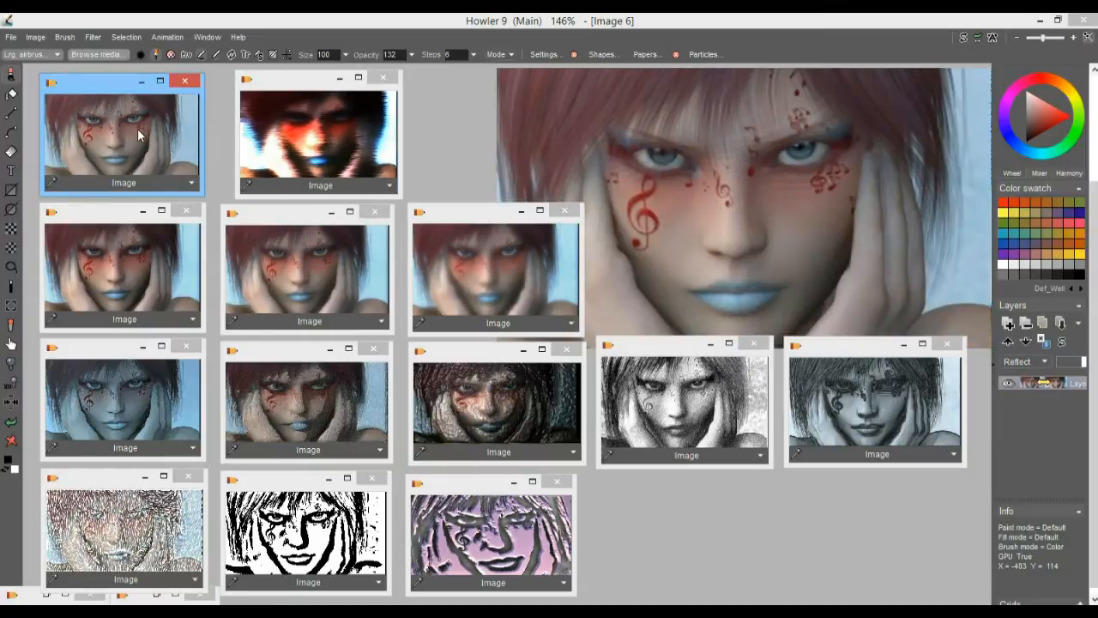
{"action": "left_click", "coordinate": [320, 144]}
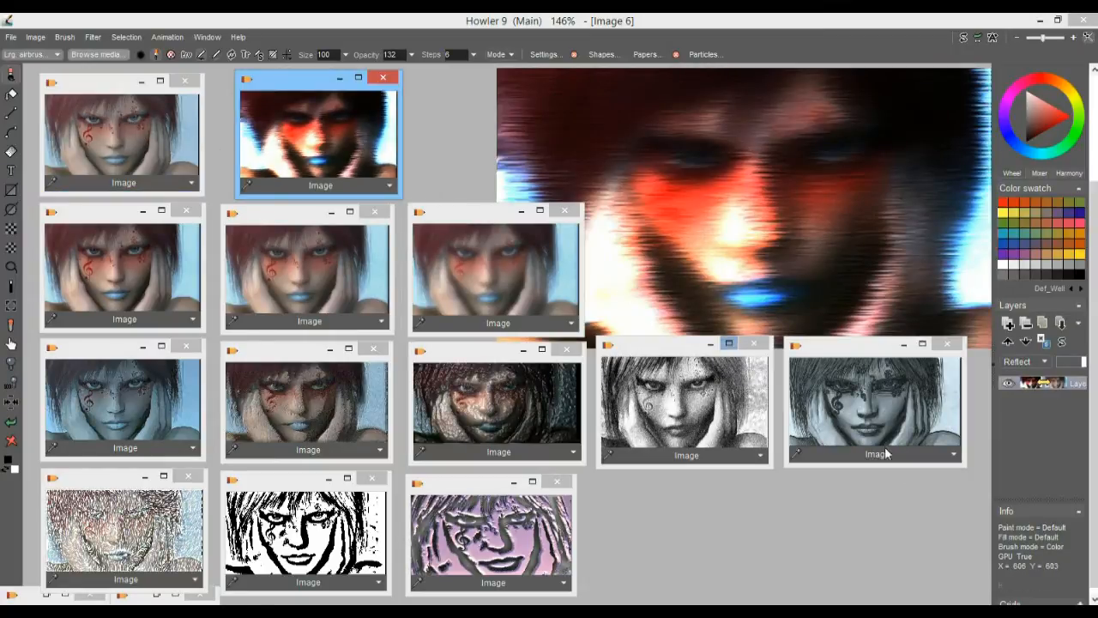
{"action": "left_click", "coordinate": [111, 124]}
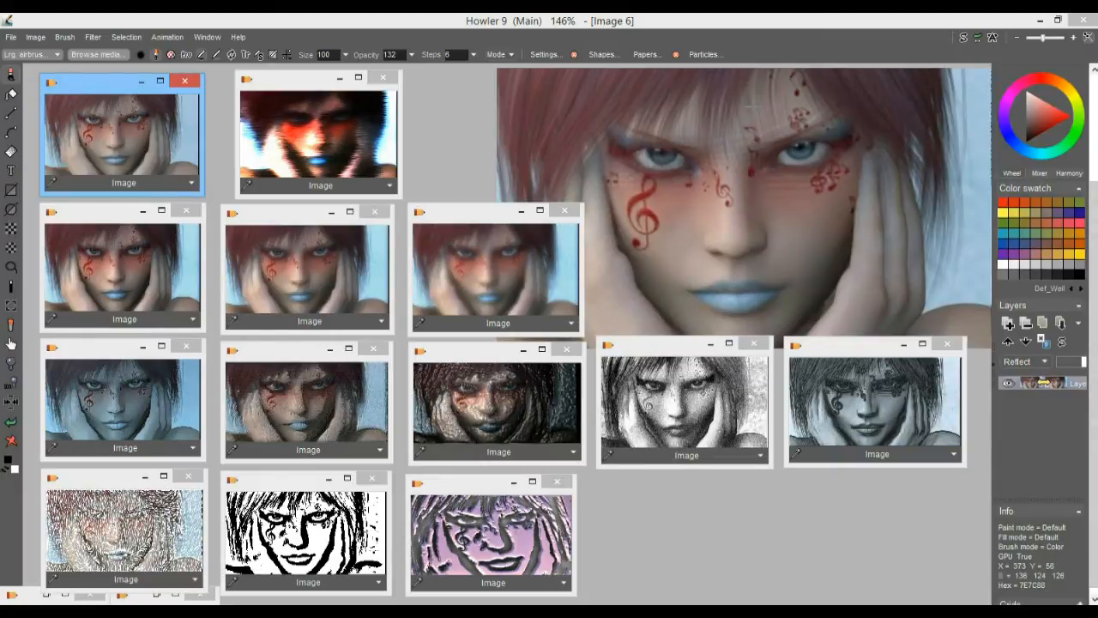
{"action": "left_click", "coordinate": [1027, 339]}
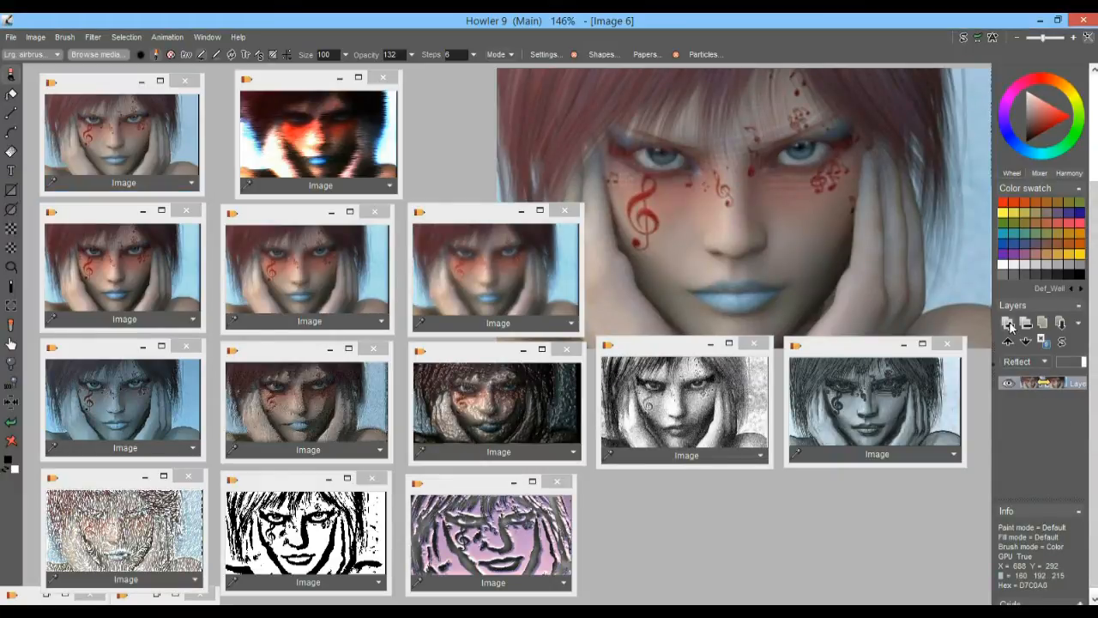
{"action": "left_click", "coordinate": [318, 122]}
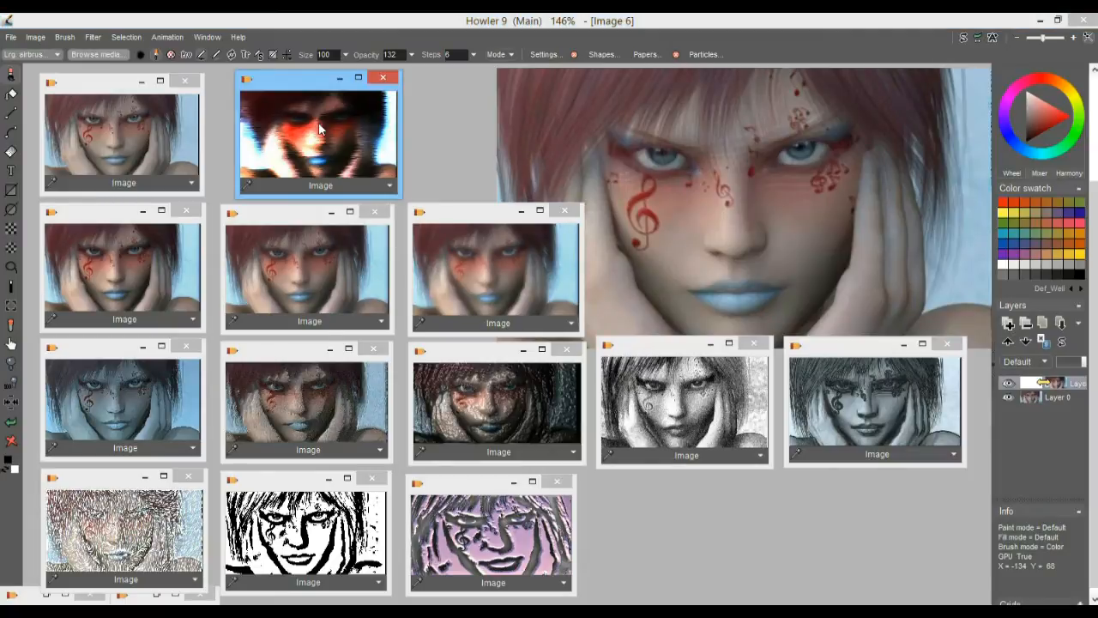
Lower the top layer's opacity in Default mode to blend it with the original portrait
{"action": "left_click", "coordinate": [1086, 363]}
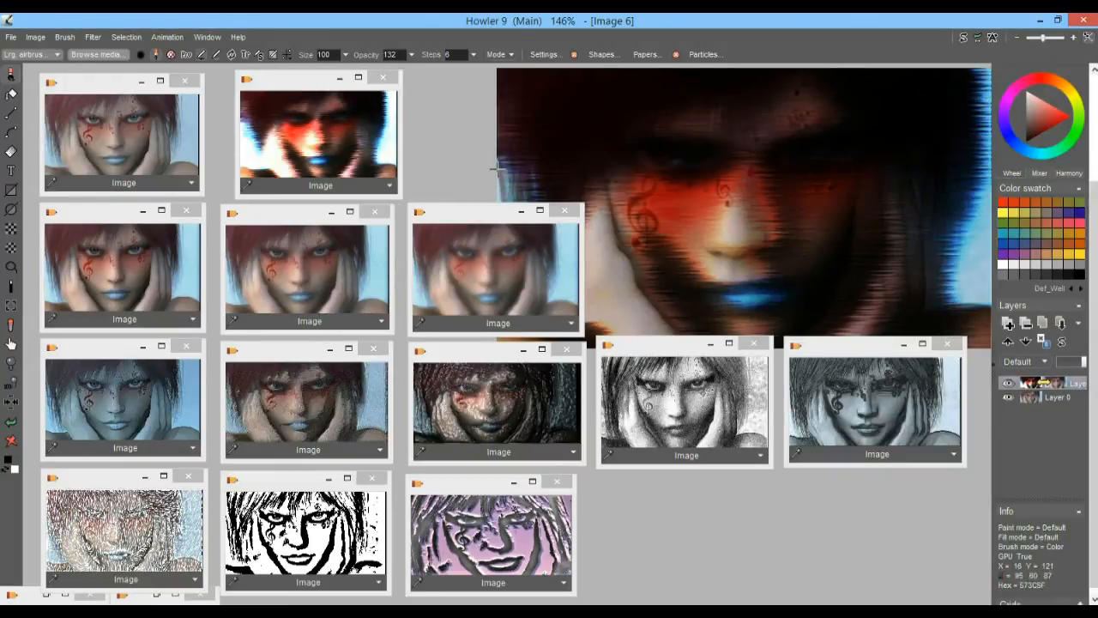
{"action": "scroll", "coordinate": [1064, 94], "scroll_direction": "up", "scroll_amount": 2}
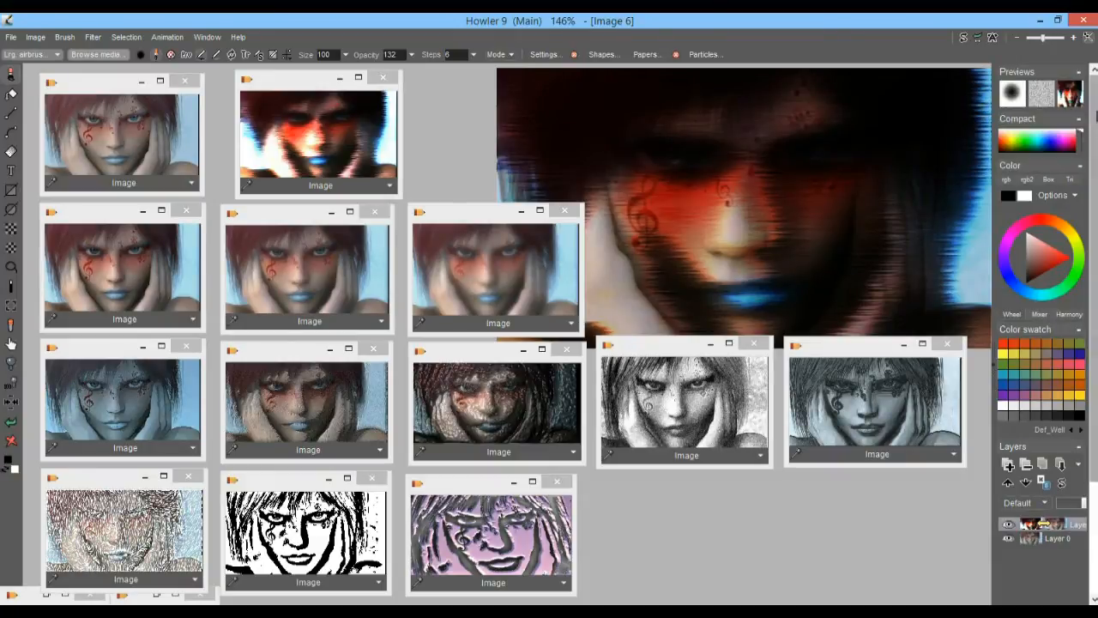
{"action": "scroll", "coordinate": [1064, 258], "scroll_direction": "down", "scroll_amount": 4}
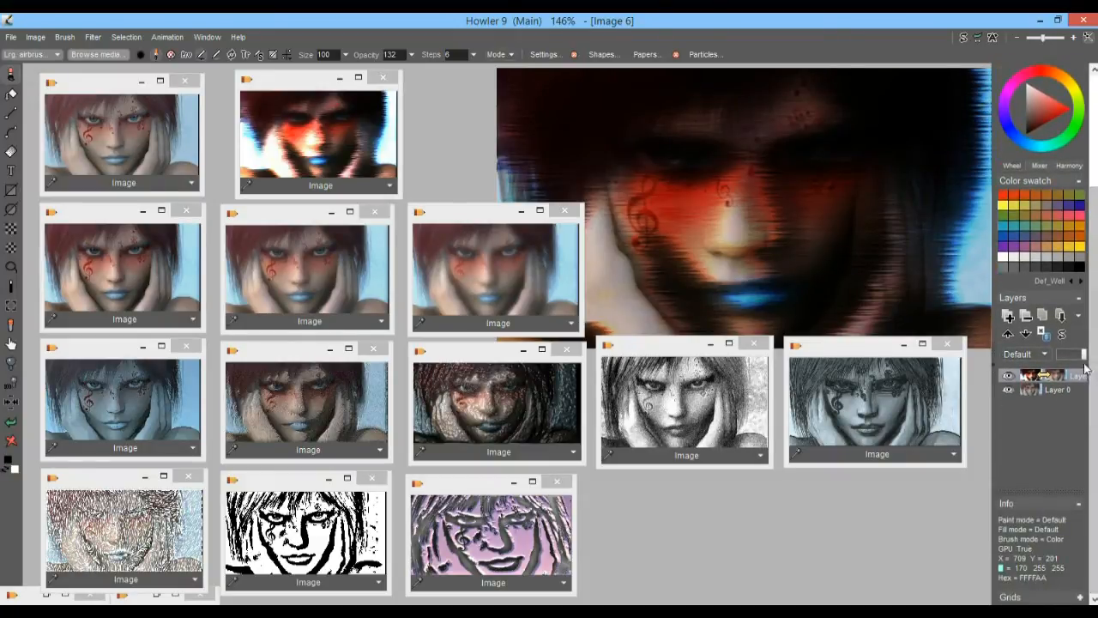
{"action": "mouse_move", "coordinate": [1083, 354]}
{"action": "left_mouse_down"}
{"action": "mouse_move", "coordinate": [1064, 364]}
{"action": "mouse_move", "coordinate": [1080, 373]}
{"action": "left_mouse_up"}
Try the Tracing paper mode on the top layer and vary its opacity
{"action": "left_click", "coordinate": [1045, 354]}
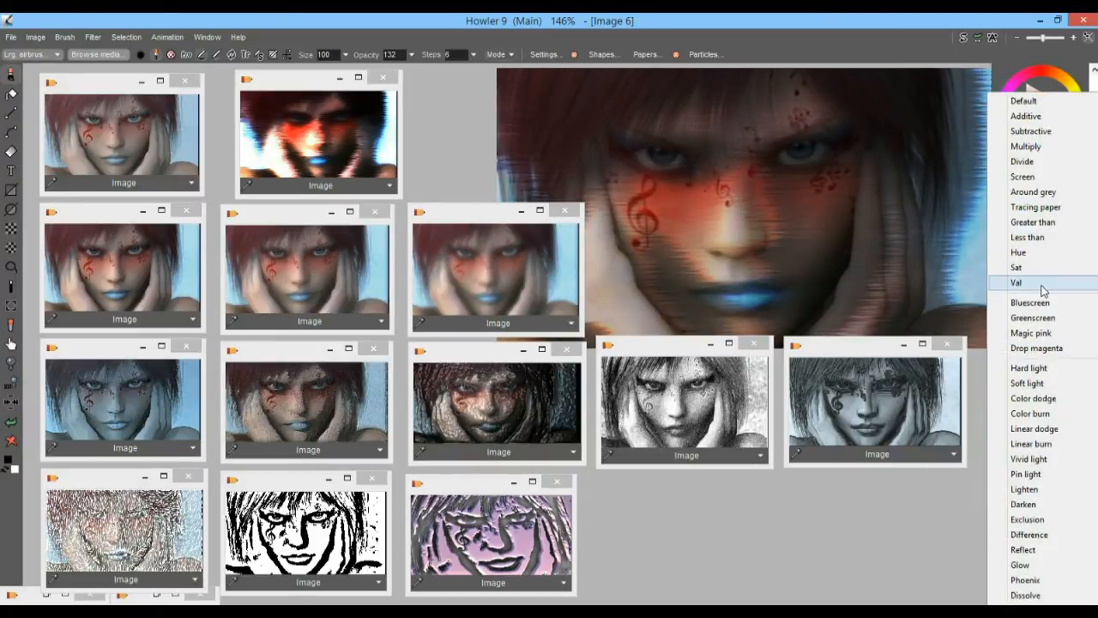
{"action": "left_click", "coordinate": [1049, 207]}
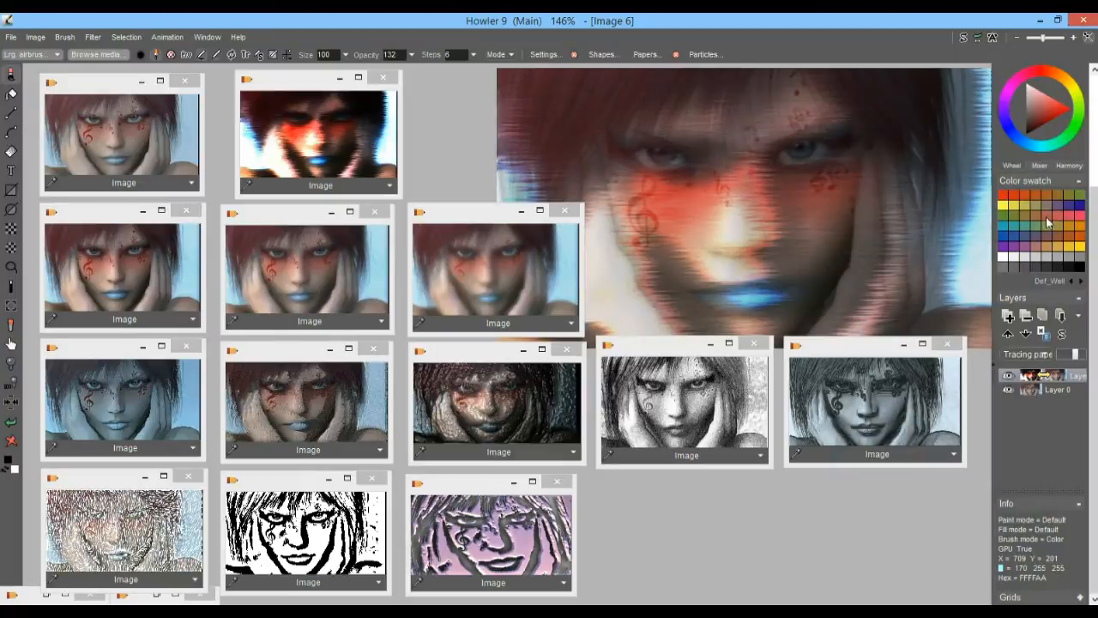
{"action": "mouse_move", "coordinate": [1077, 356]}
{"action": "left_mouse_down"}
{"action": "mouse_move", "coordinate": [1088, 360]}
{"action": "mouse_move", "coordinate": [1076, 365]}
{"action": "left_mouse_up"}
Set the top layer's mode to Greater than and raise its opacity to full
{"action": "left_click", "coordinate": [1042, 360]}
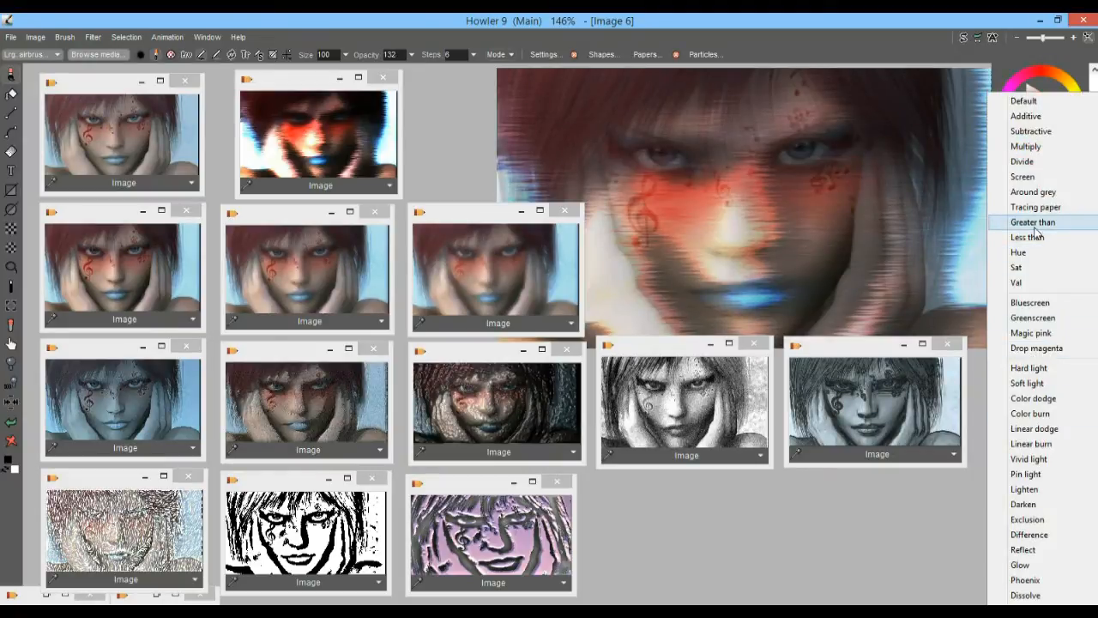
{"action": "left_click", "coordinate": [1043, 222]}
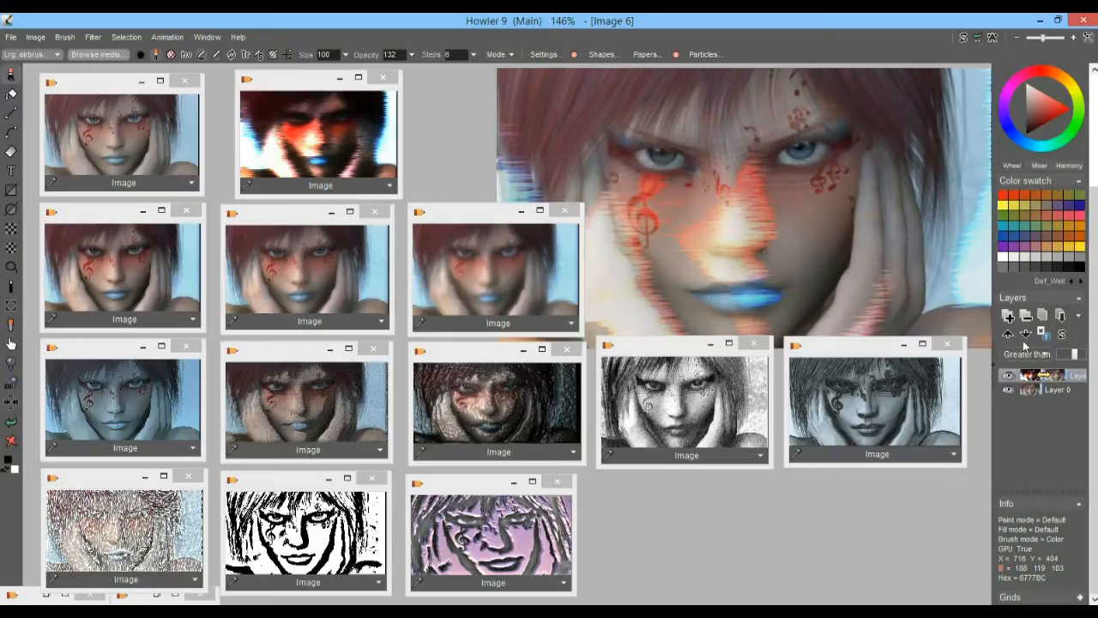
{"action": "left_click_drag", "start_coordinate": [1076, 356], "coordinate": [1091, 361]}
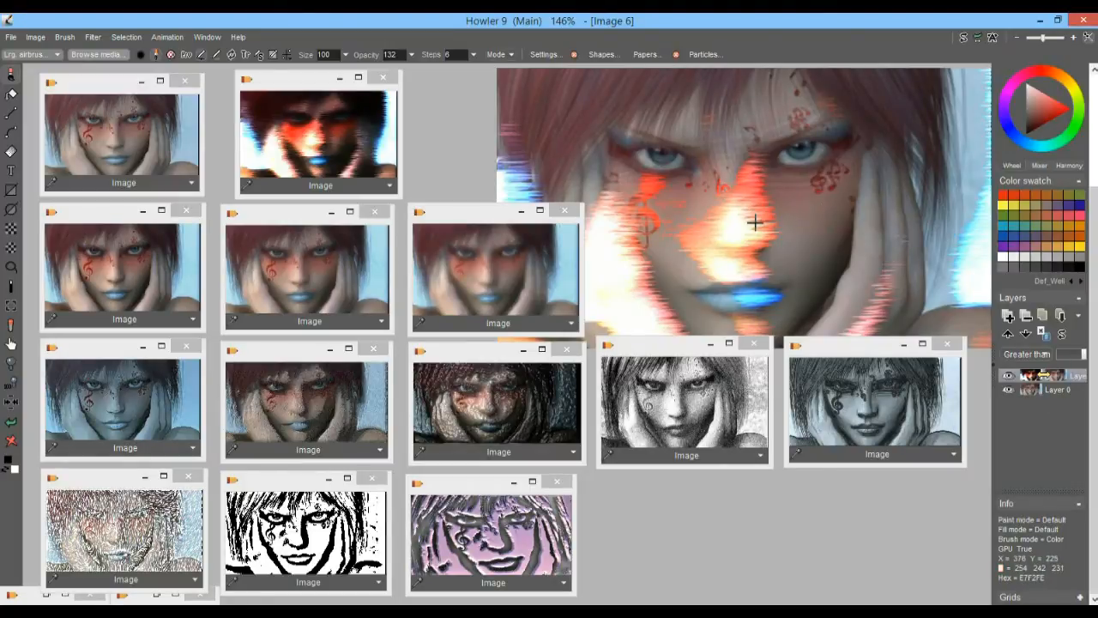
Hide the top layer and darken the base portrait with a Multiply color adjustment of Red 51, Green 25, Blue 21
{"action": "left_click", "coordinate": [1008, 377]}
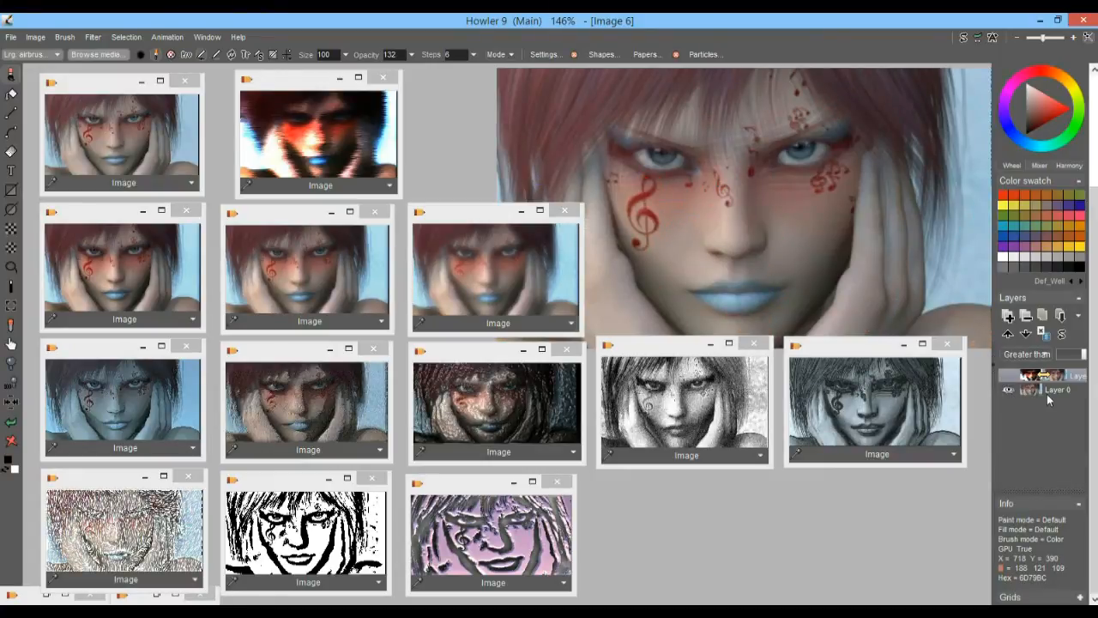
{"action": "left_click", "coordinate": [1046, 390]}
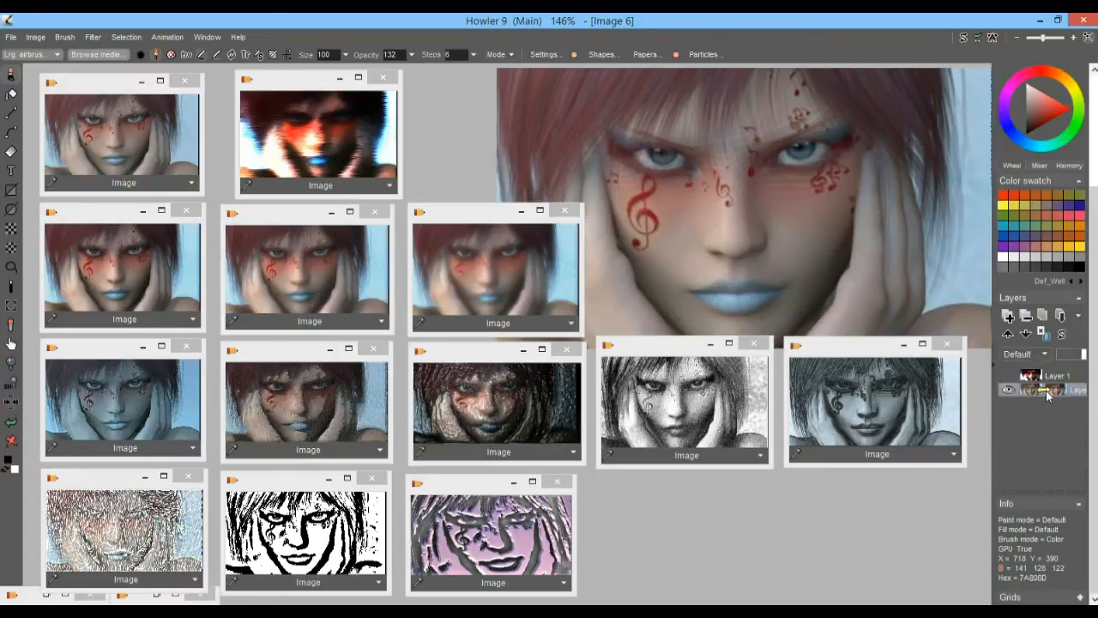
{"action": "left_click", "coordinate": [88, 38]}
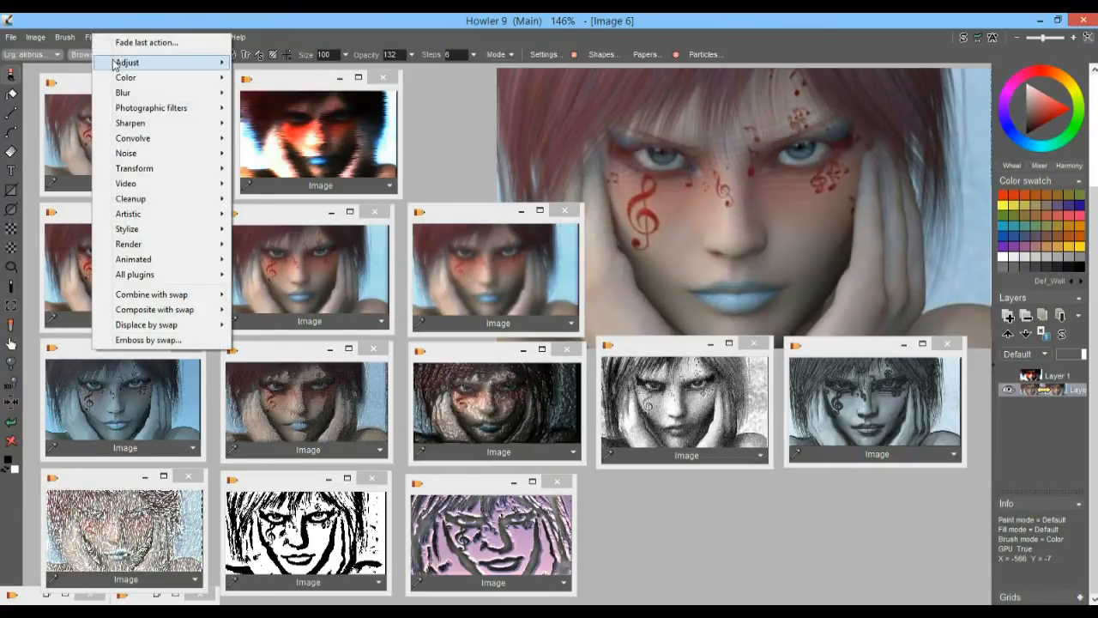
{"action": "mouse_move", "coordinate": [114, 65]}
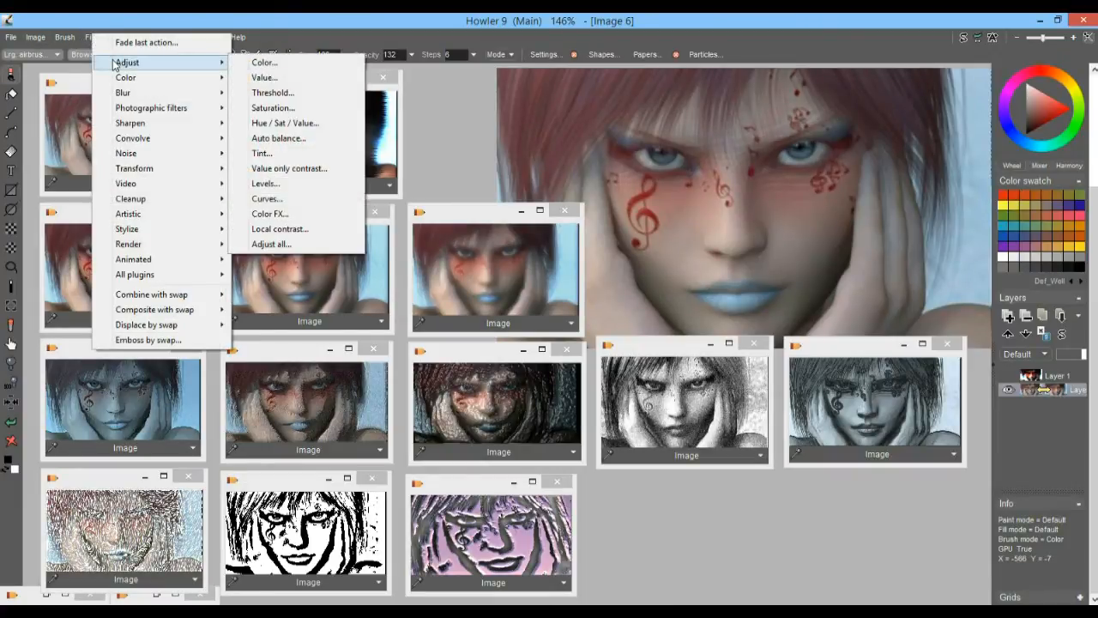
{"action": "left_click", "coordinate": [275, 66]}
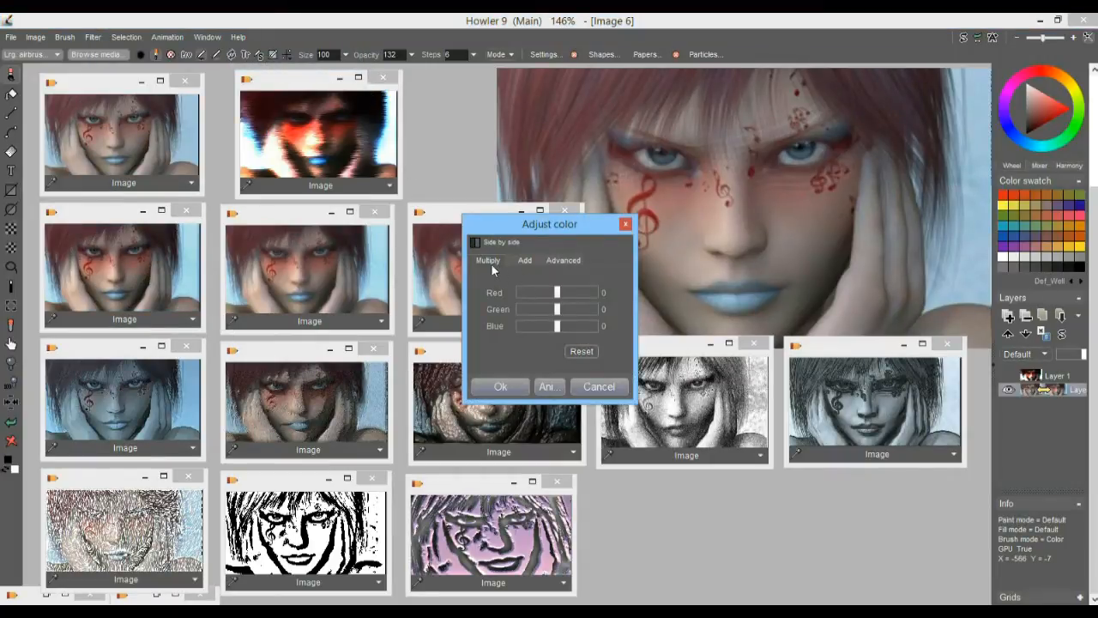
{"action": "left_click_drag", "start_coordinate": [557, 292], "coordinate": [530, 312]}
{"action": "left_click", "coordinate": [527, 327]}
{"action": "left_click", "coordinate": [527, 293]}
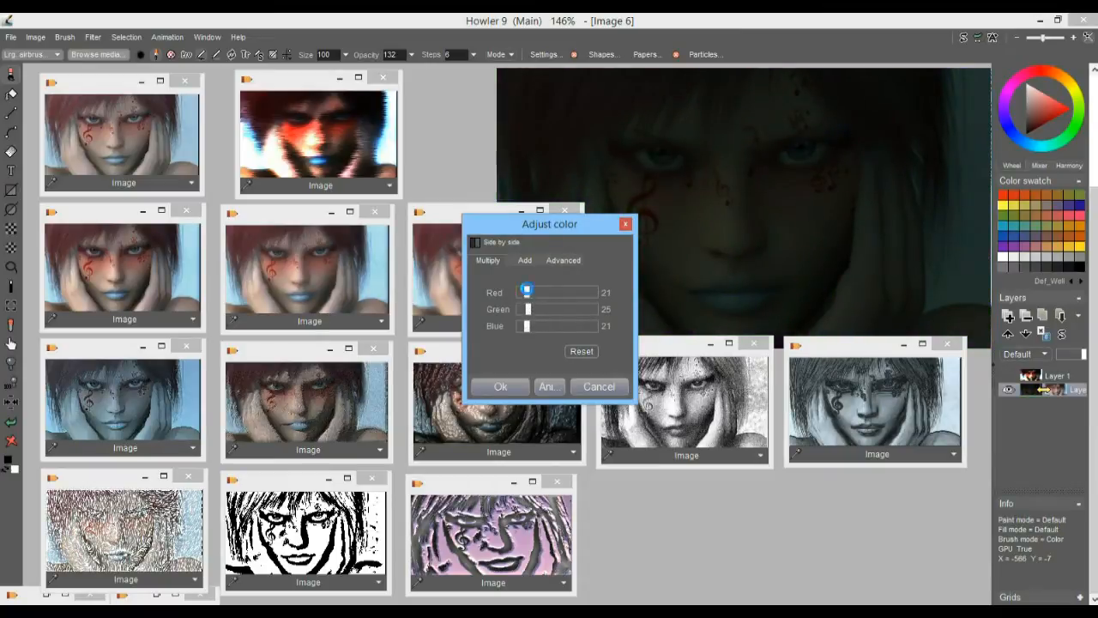
{"action": "left_click", "coordinate": [532, 296]}
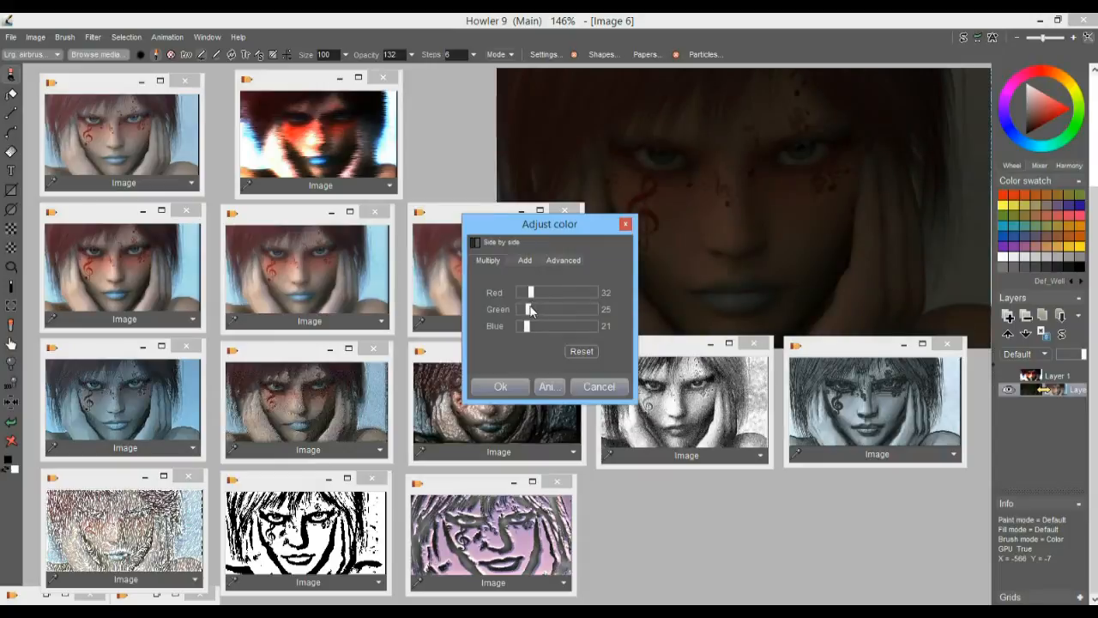
{"action": "left_click_drag", "start_coordinate": [530, 293], "coordinate": [539, 295]}
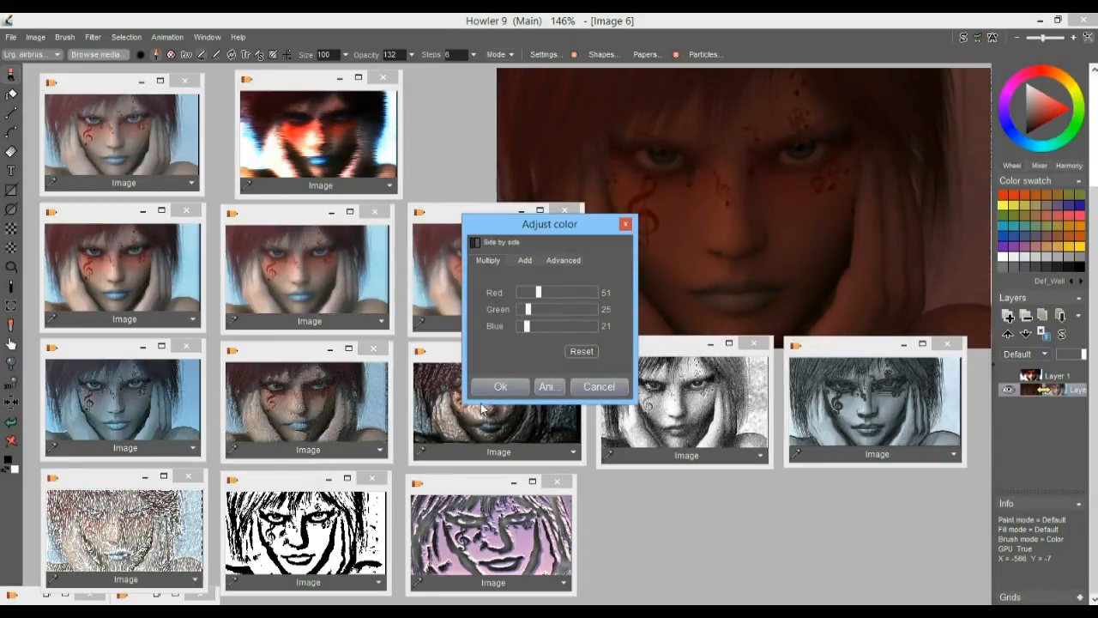
{"action": "left_click", "coordinate": [502, 386]}
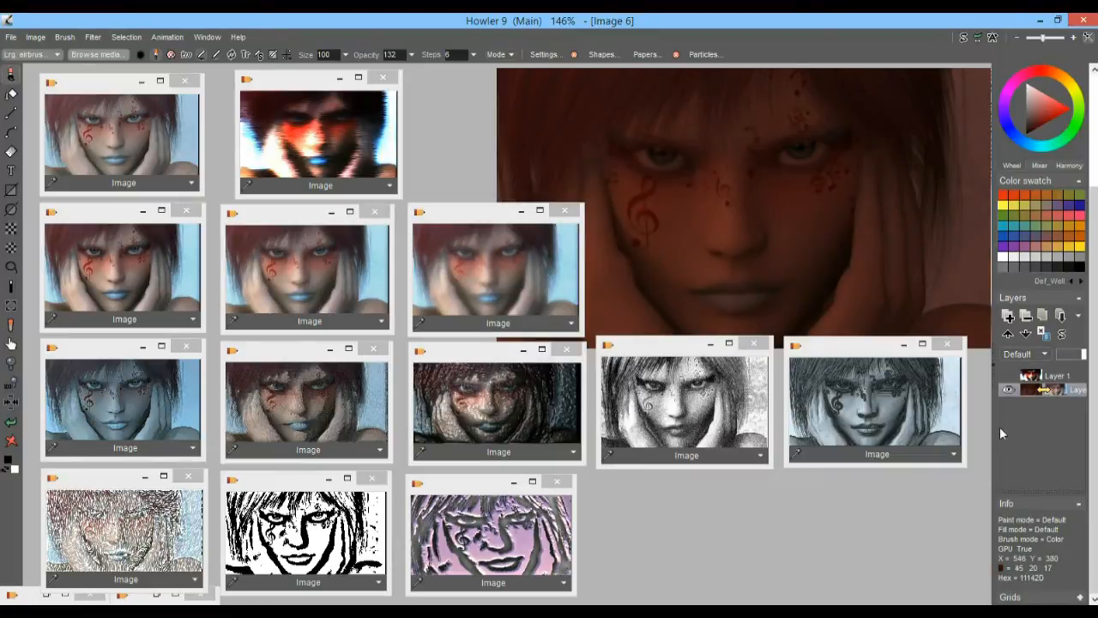
Show the top layer again and lower its opacity to about half in Greater than mode
{"action": "left_click", "coordinate": [1058, 375]}
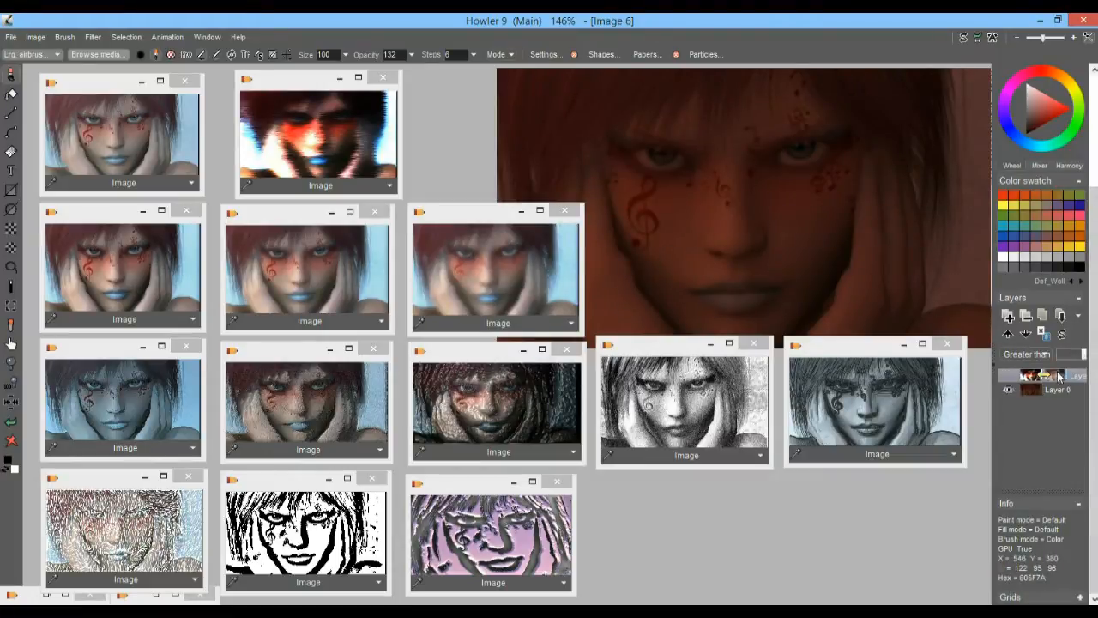
{"action": "left_click", "coordinate": [1008, 376]}
{"action": "mouse_move", "coordinate": [1081, 356]}
{"action": "left_mouse_down"}
{"action": "mouse_move", "coordinate": [1060, 356]}
{"action": "mouse_move", "coordinate": [1080, 356]}
{"action": "mouse_move", "coordinate": [1069, 363]}
{"action": "left_mouse_up"}
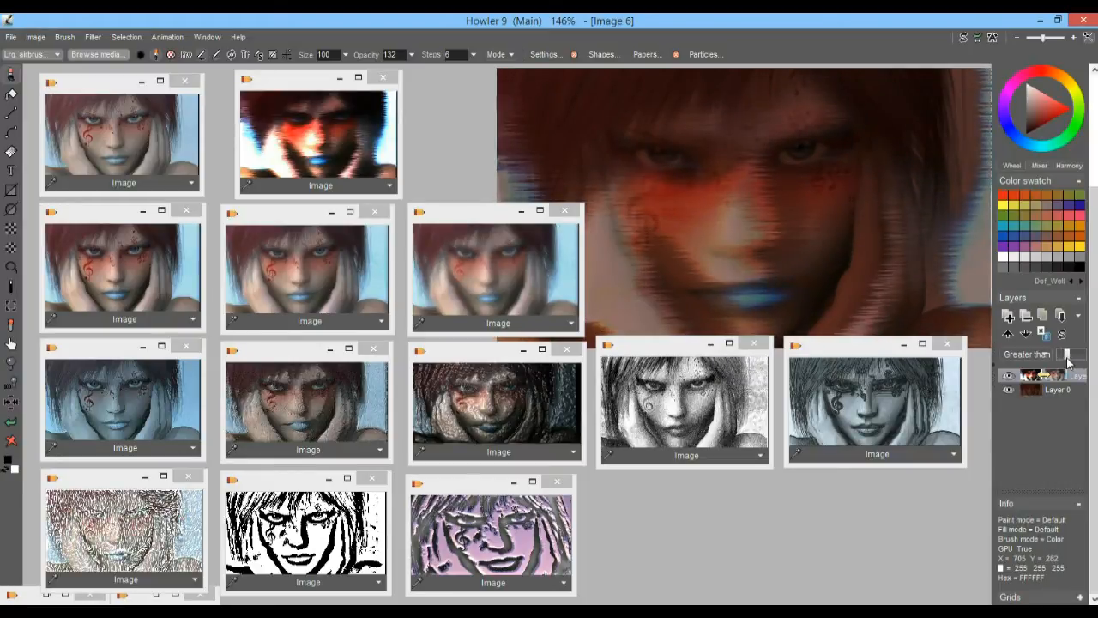
{"action": "left_click_drag", "start_coordinate": [1070, 359], "coordinate": [1072, 358]}
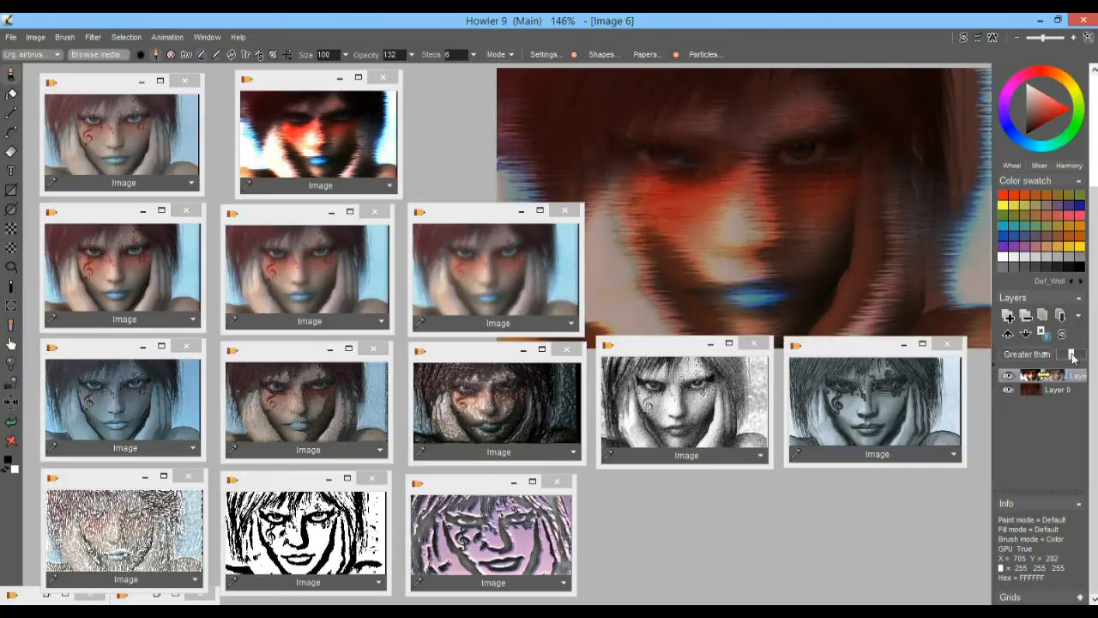
Add a new top layer, load a stored copy of the darkened base layer onto it, and close the stored copy
{"action": "left_click", "coordinate": [1010, 317]}
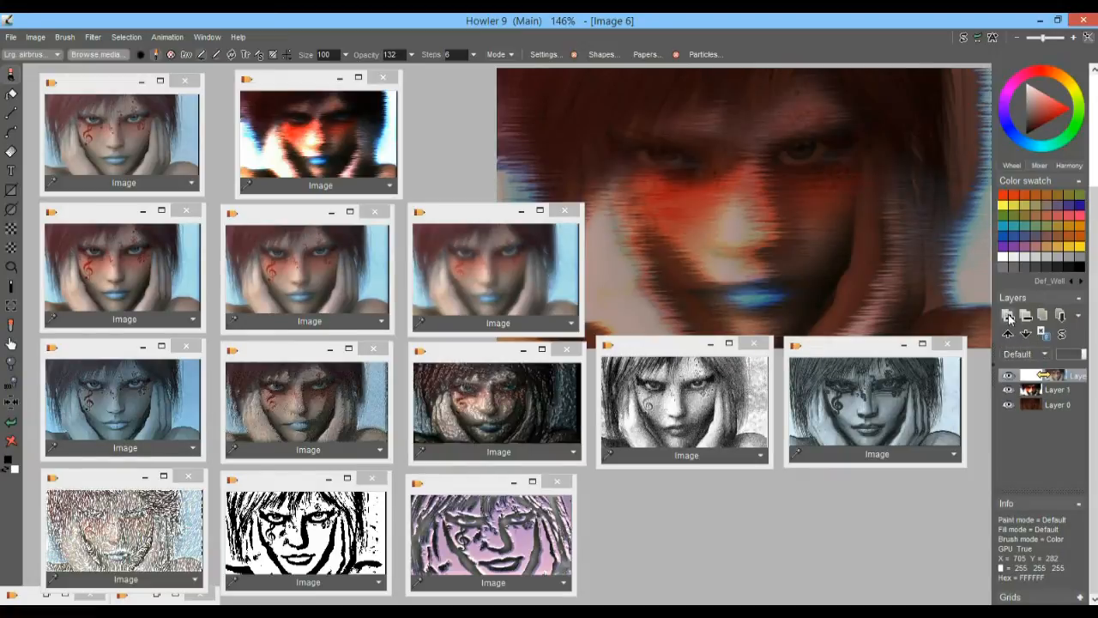
{"action": "left_click", "coordinate": [1051, 405]}
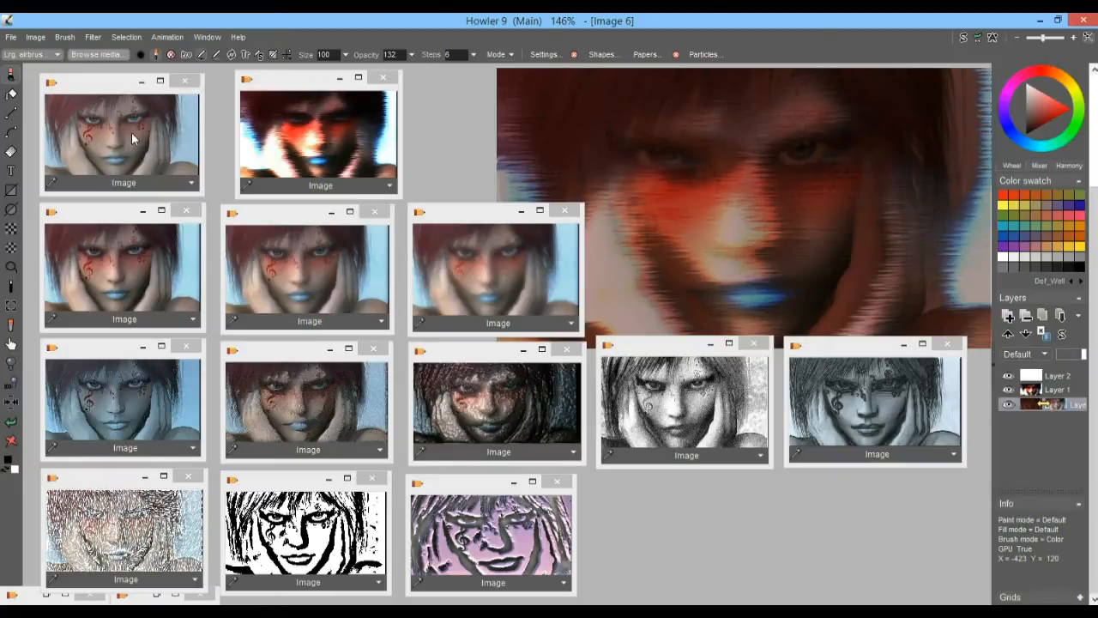
{"action": "left_click", "coordinate": [35, 38]}
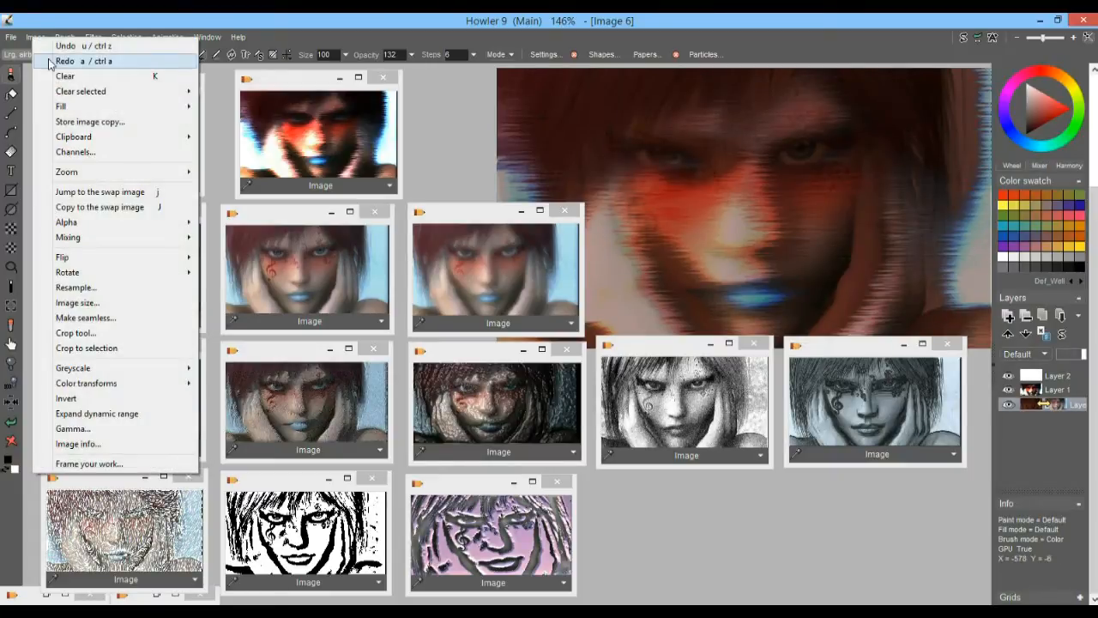
{"action": "left_click", "coordinate": [101, 120]}
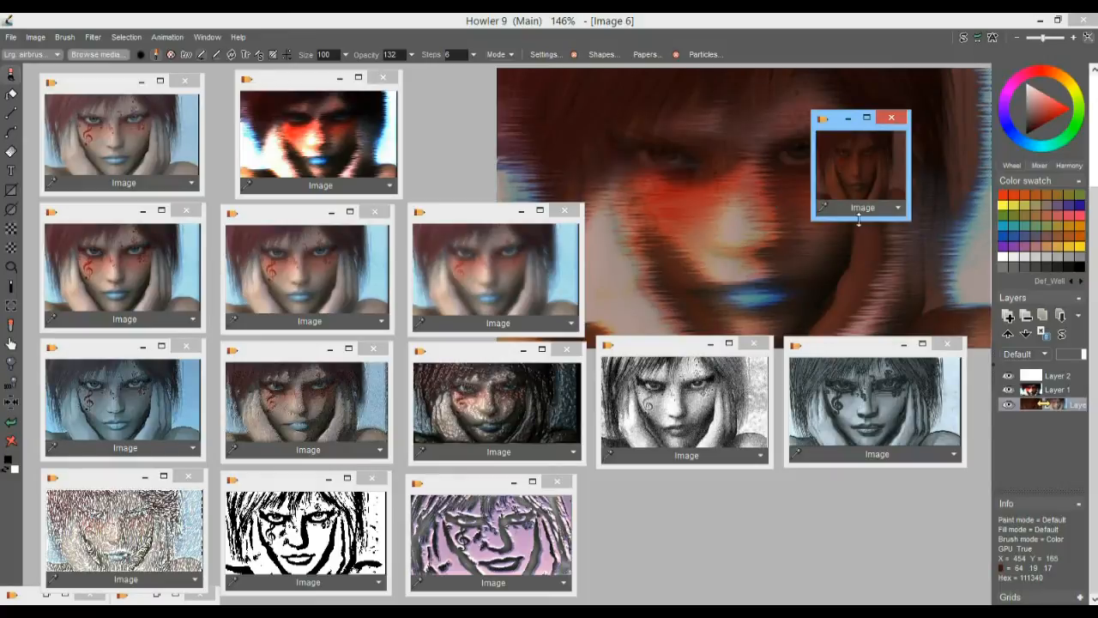
{"action": "left_click", "coordinate": [1058, 378]}
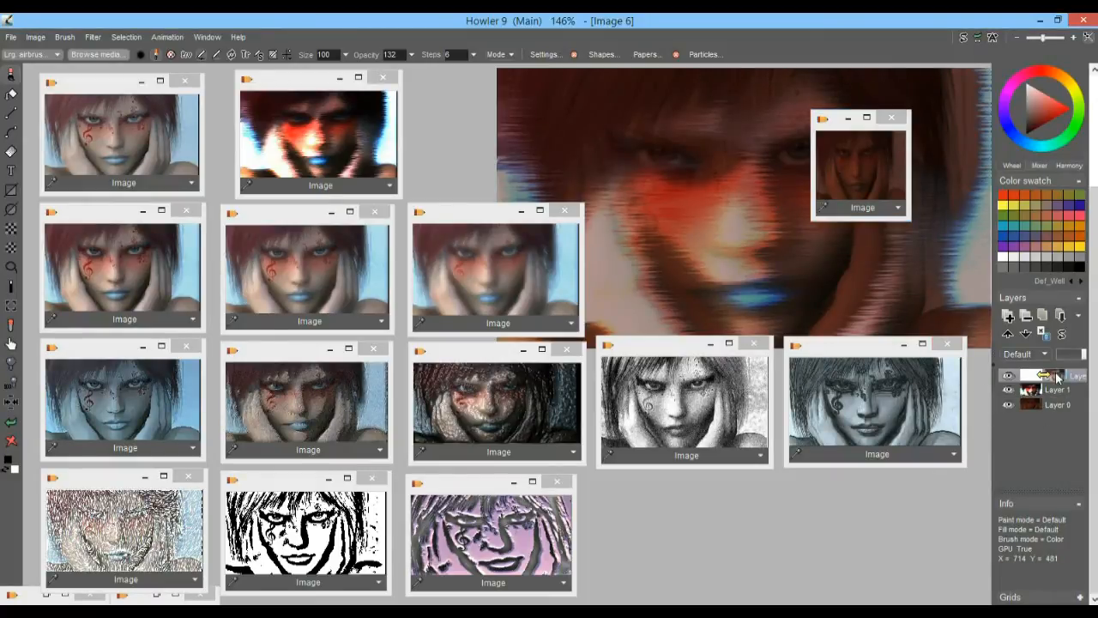
{"action": "left_click", "coordinate": [865, 156]}
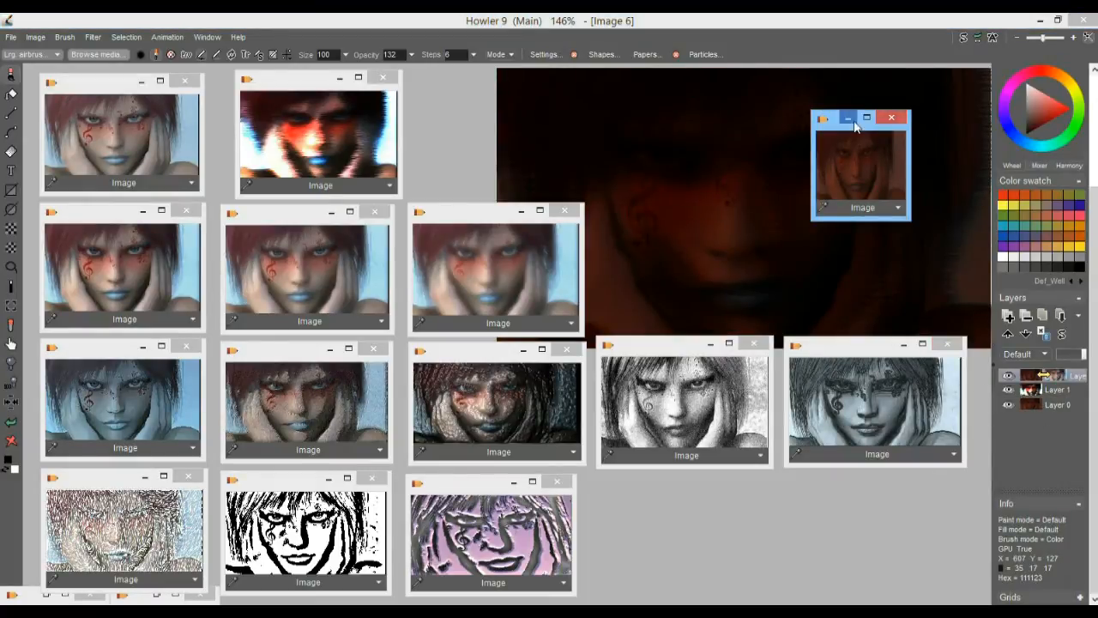
{"action": "left_click", "coordinate": [890, 119]}
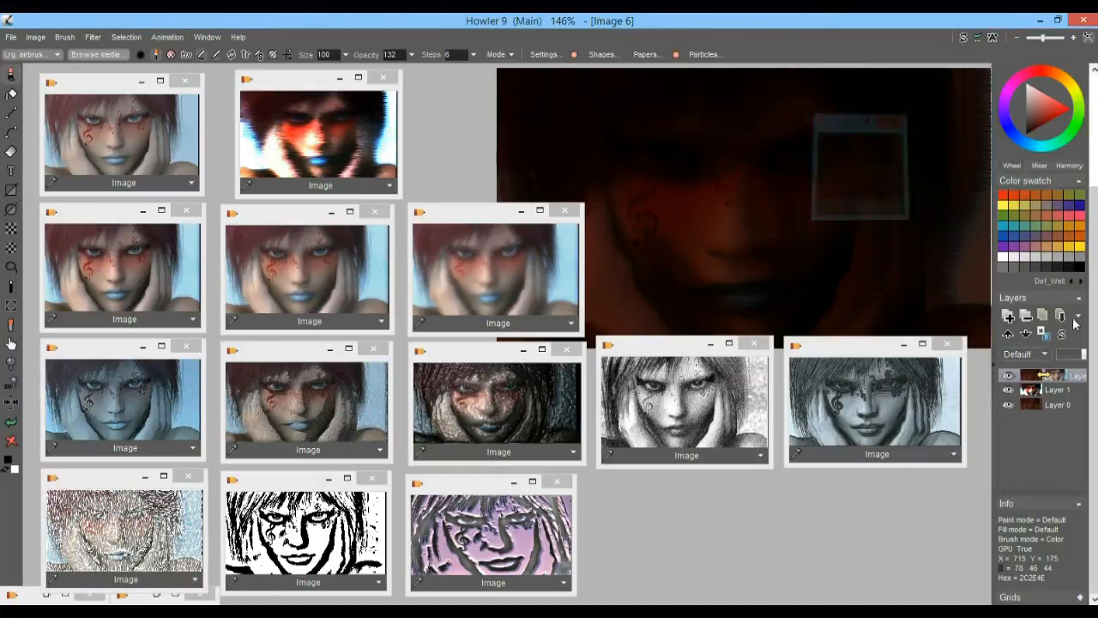
Hide the darkened base layer and try to delete it
{"action": "left_click", "coordinate": [1008, 405]}
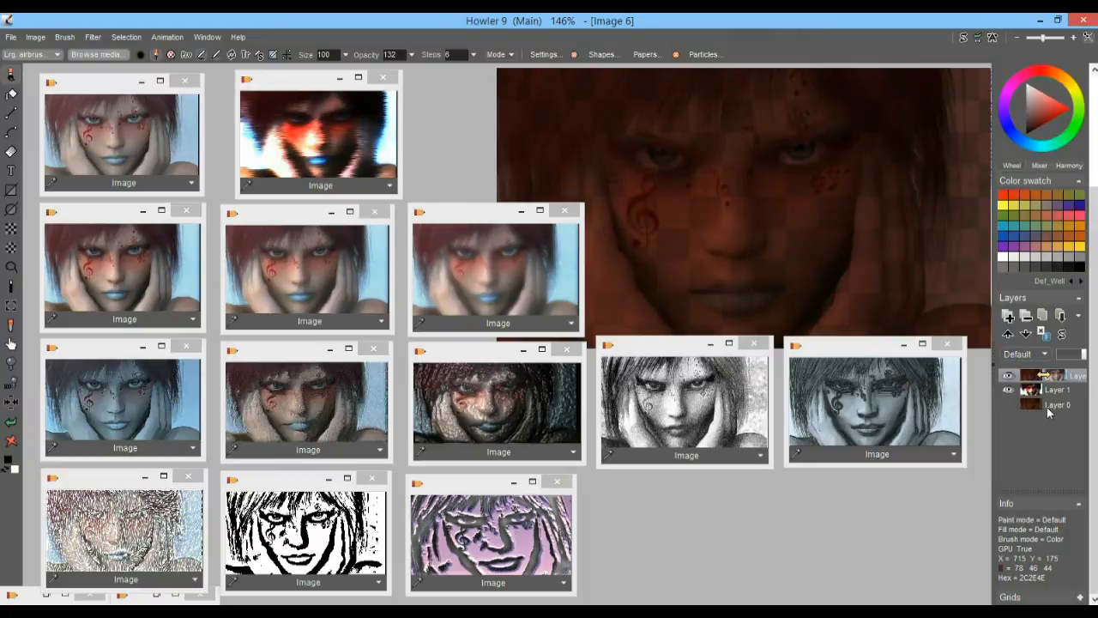
{"action": "left_click", "coordinate": [1051, 406]}
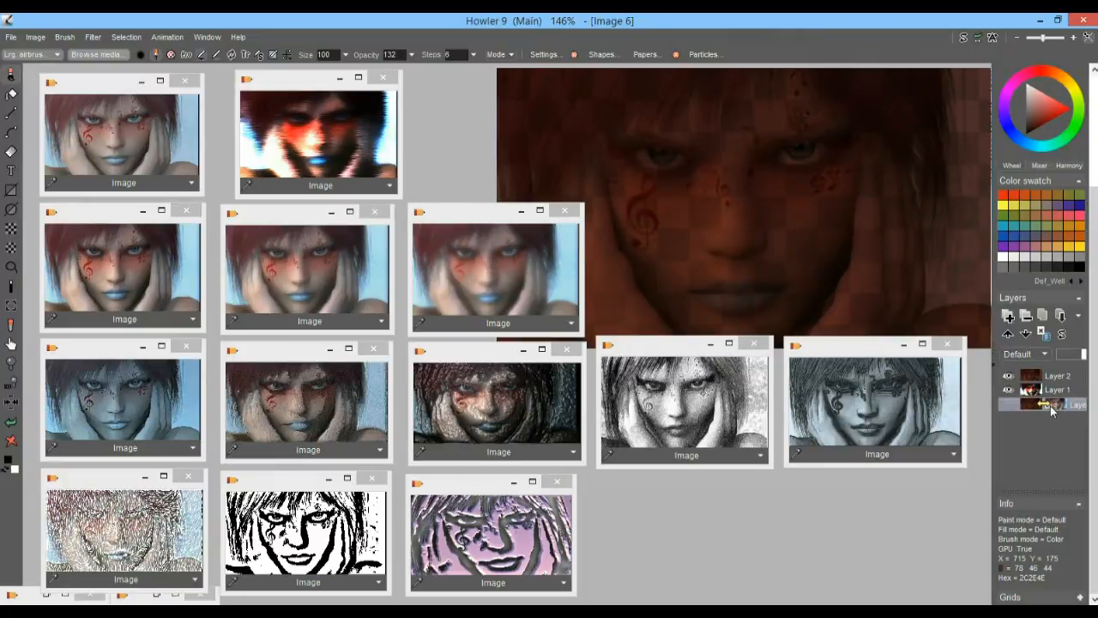
{"action": "left_click", "coordinate": [1024, 322]}
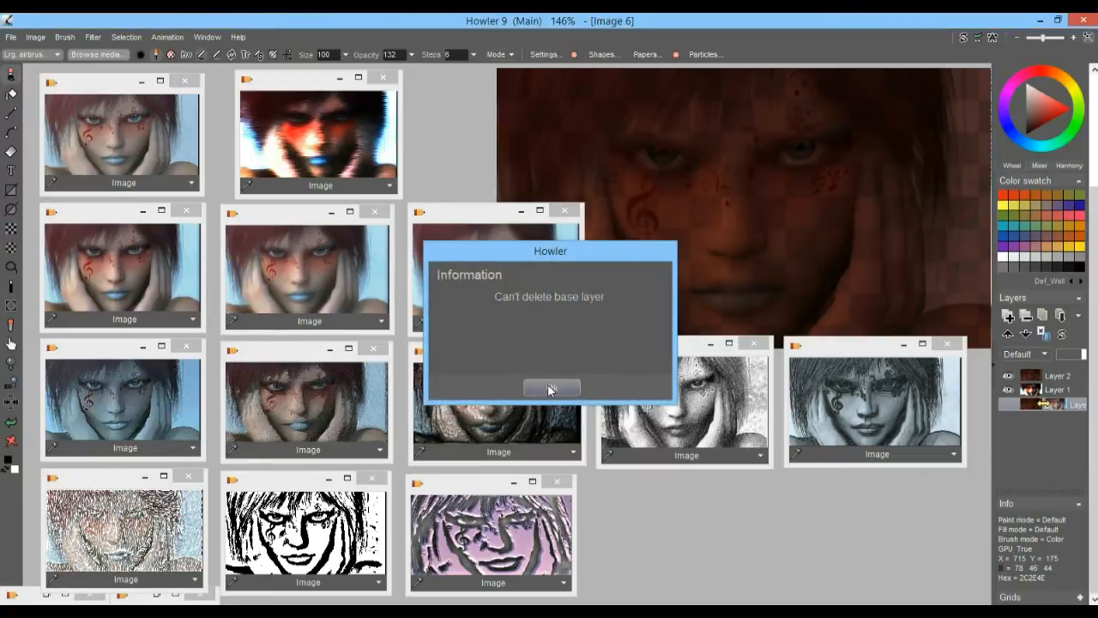
{"action": "left_click", "coordinate": [549, 385]}
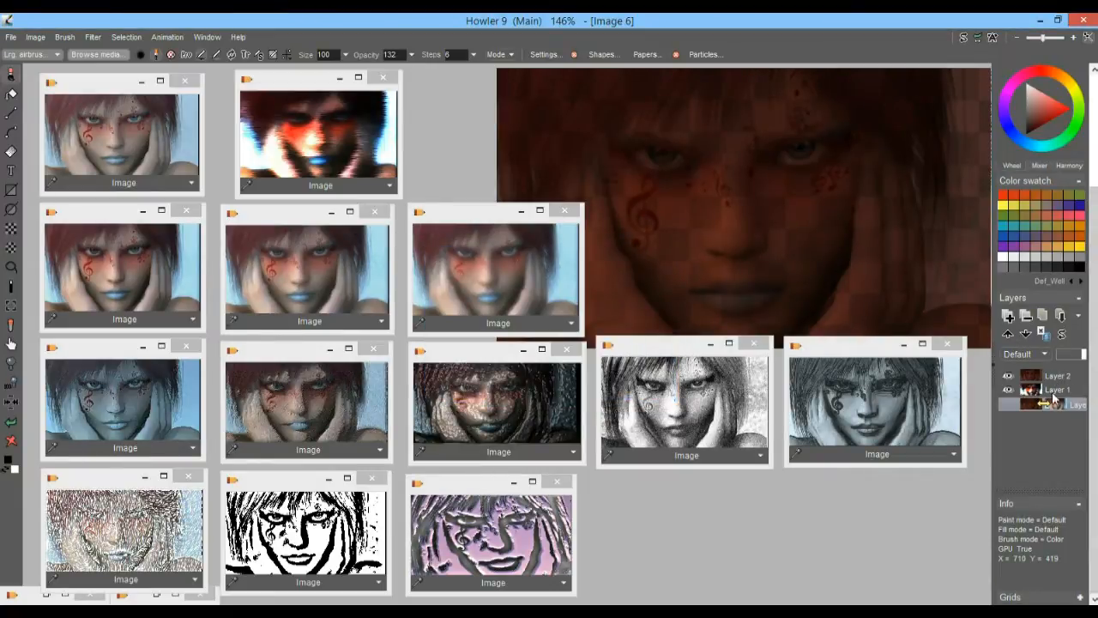
Move the hidden darkened layer up to the top of the layer stack and delete it
{"action": "left_click", "coordinate": [1008, 336]}
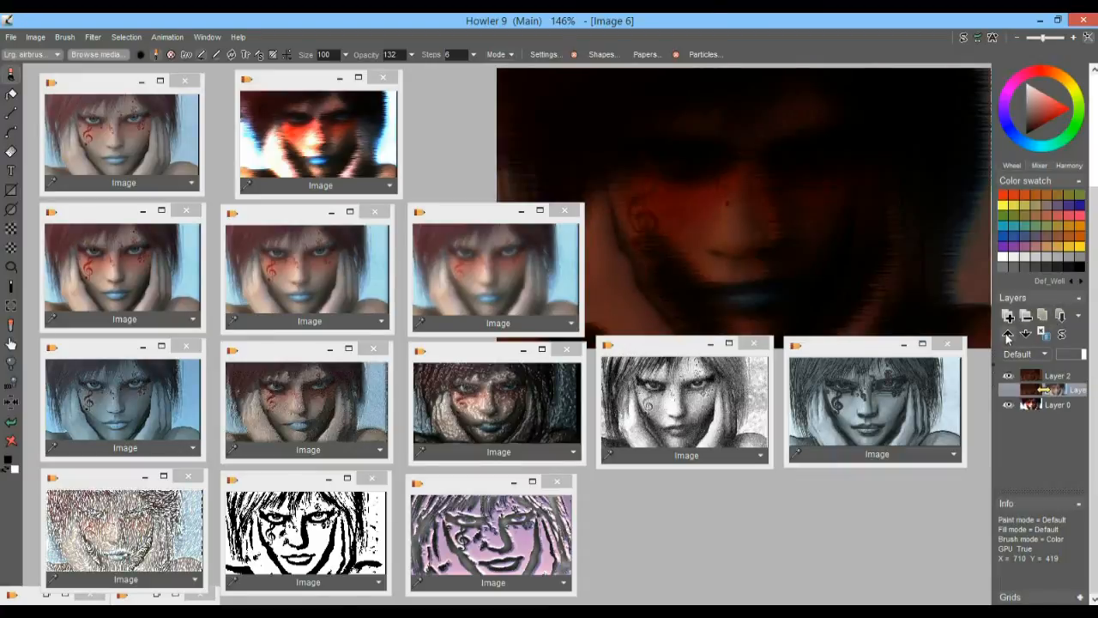
{"action": "left_click", "coordinate": [1008, 335]}
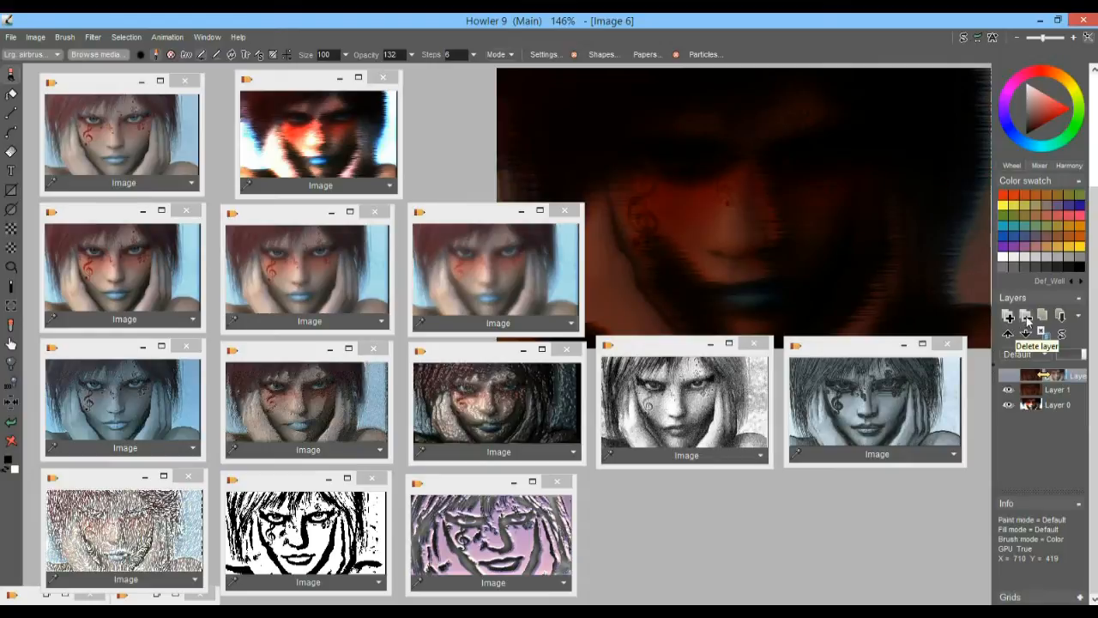
{"action": "left_click", "coordinate": [1028, 319]}
Check the two remaining layers and toggle the darkened top layer's visibility to view the embossed base alone
{"action": "left_click", "coordinate": [1034, 392]}
{"action": "left_click", "coordinate": [1033, 378]}
{"action": "left_click", "coordinate": [1036, 391]}
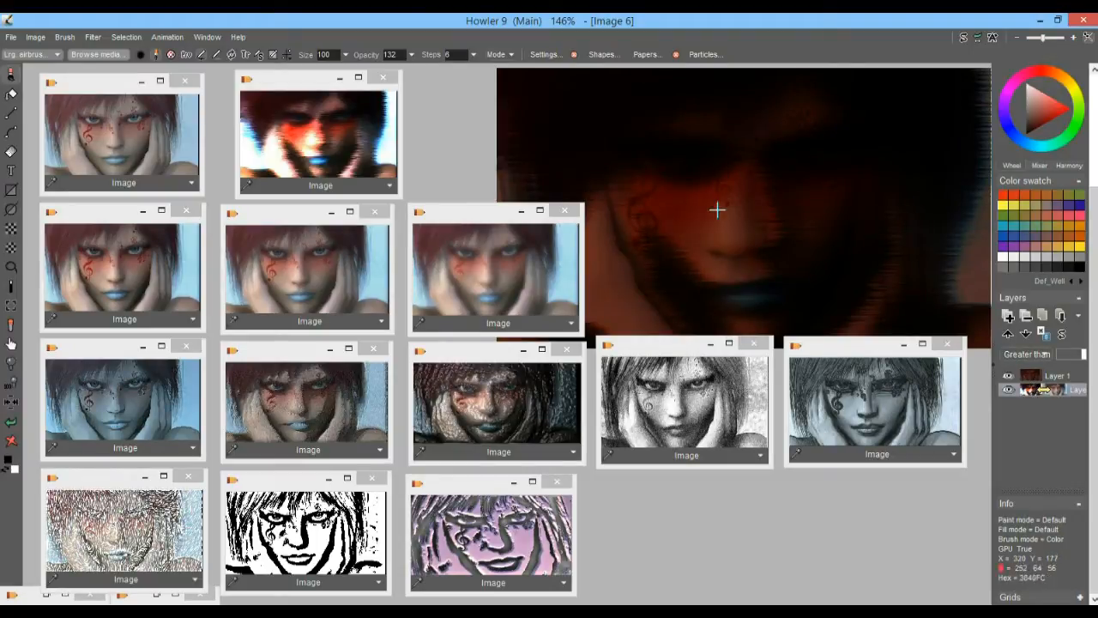
{"action": "left_click", "coordinate": [1009, 376]}
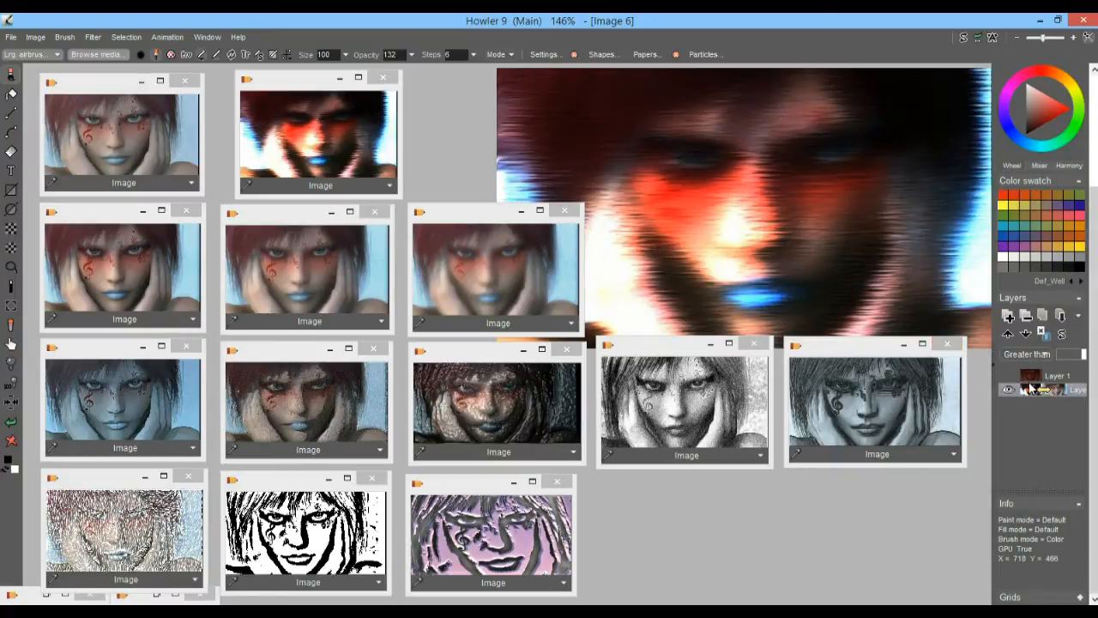
{"action": "left_click", "coordinate": [1009, 376]}
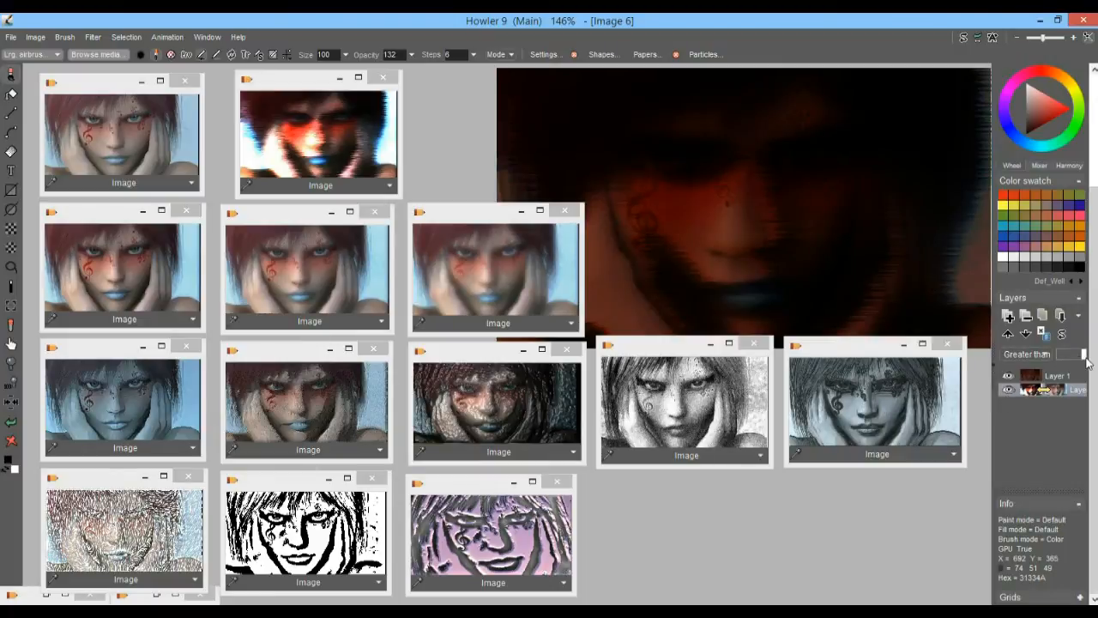
Set the embossed base layer's blend mode to Screen at full opacity
{"action": "left_click", "coordinate": [1026, 355]}
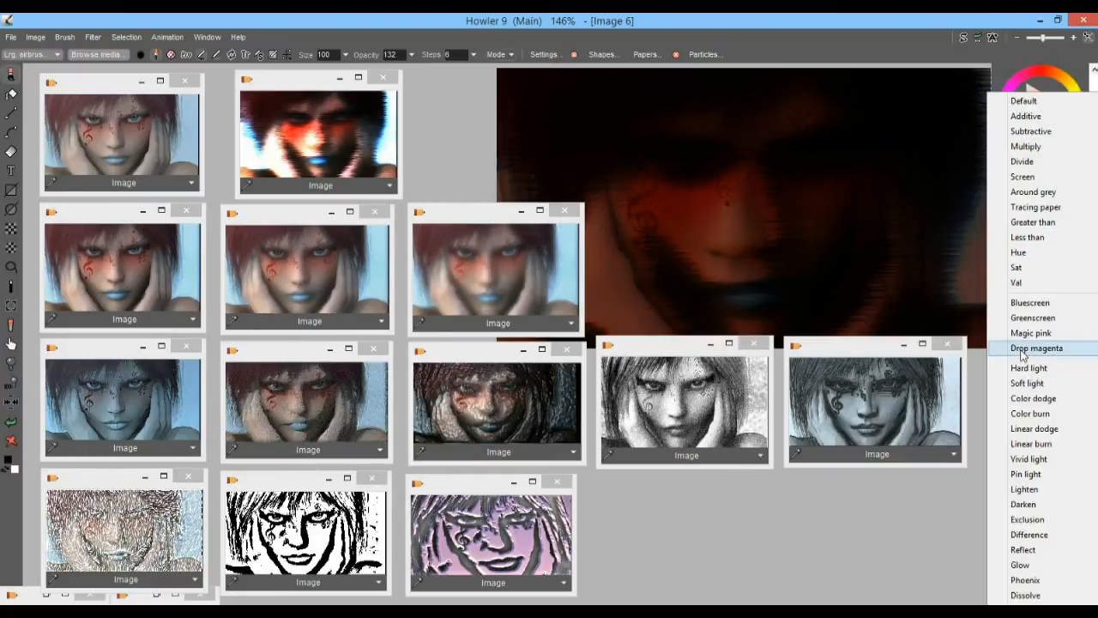
{"action": "left_click", "coordinate": [1050, 178]}
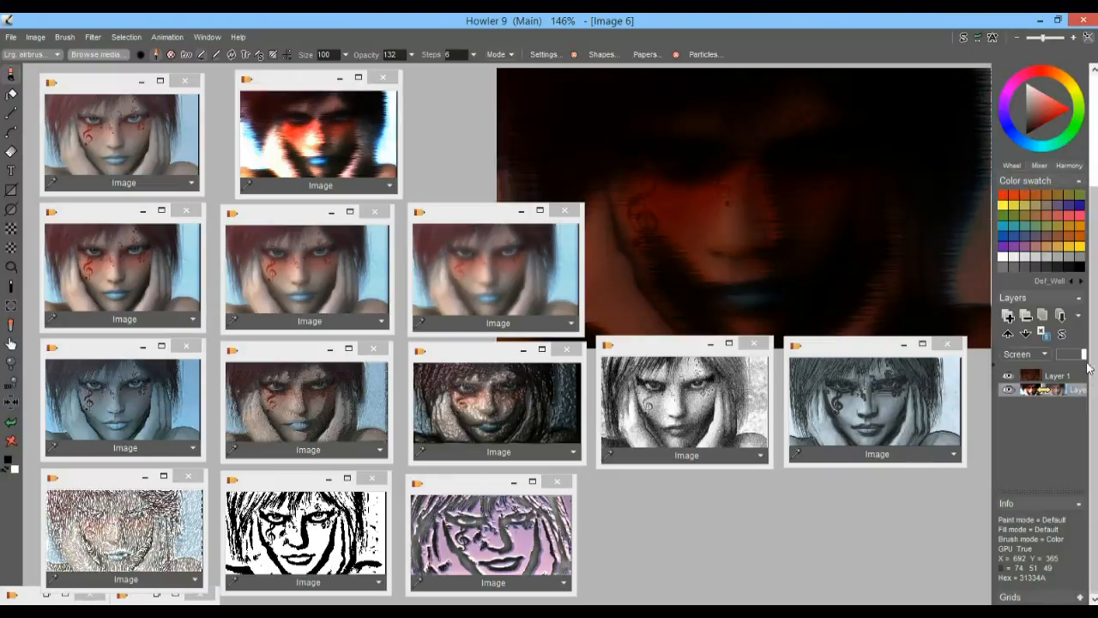
{"action": "left_click_drag", "start_coordinate": [1053, 388], "coordinate": [1087, 356]}
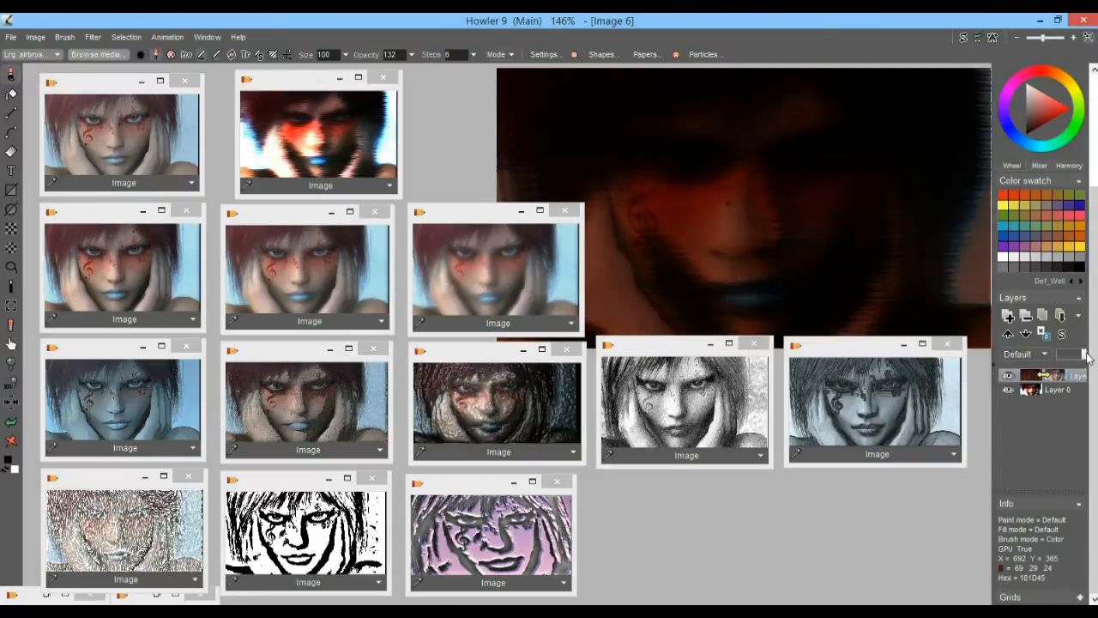
Switch between the base and top layers to compare their blend mode and opacity settings
{"action": "left_click", "coordinate": [1033, 393]}
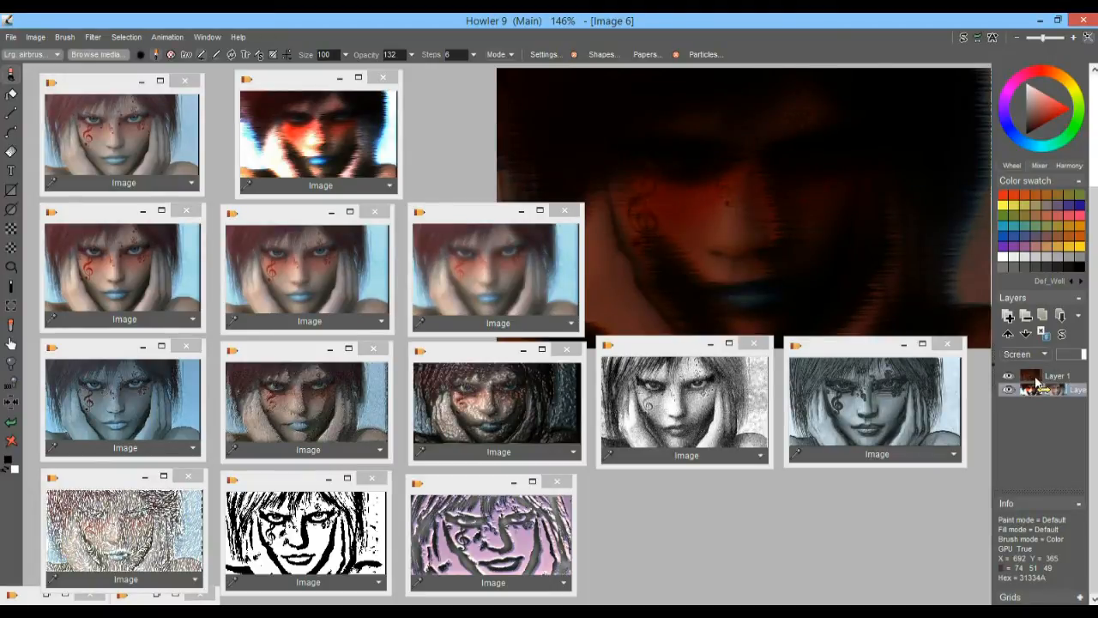
{"action": "left_click", "coordinate": [1044, 376]}
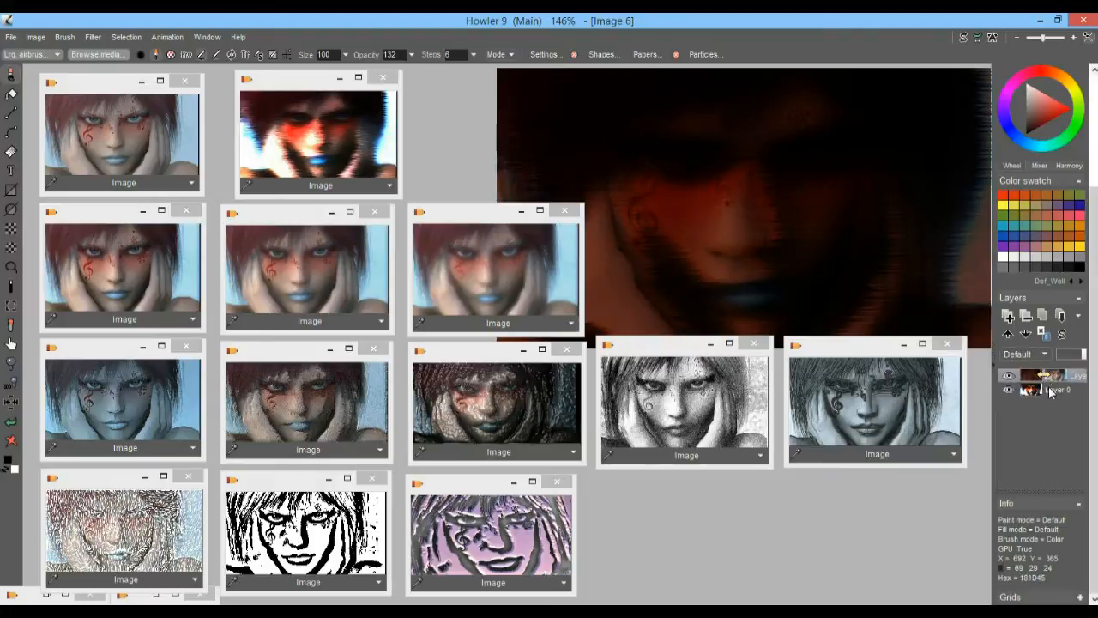
{"action": "left_click", "coordinate": [1059, 392]}
{"action": "left_click", "coordinate": [1062, 377]}
{"action": "left_click", "coordinate": [1061, 389]}
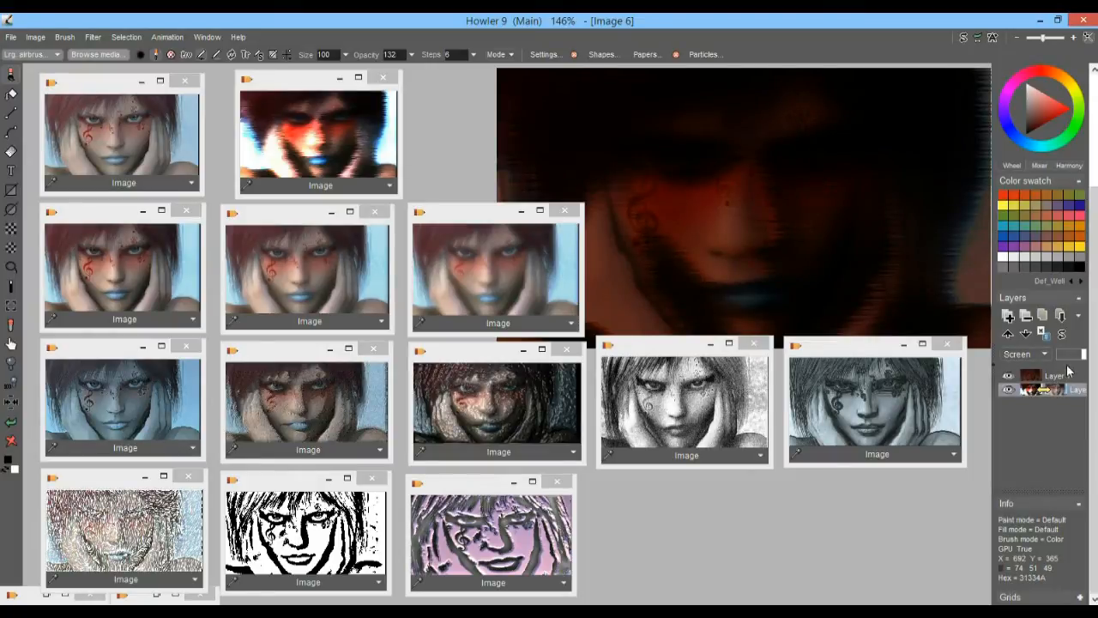
{"action": "left_click", "coordinate": [1061, 376]}
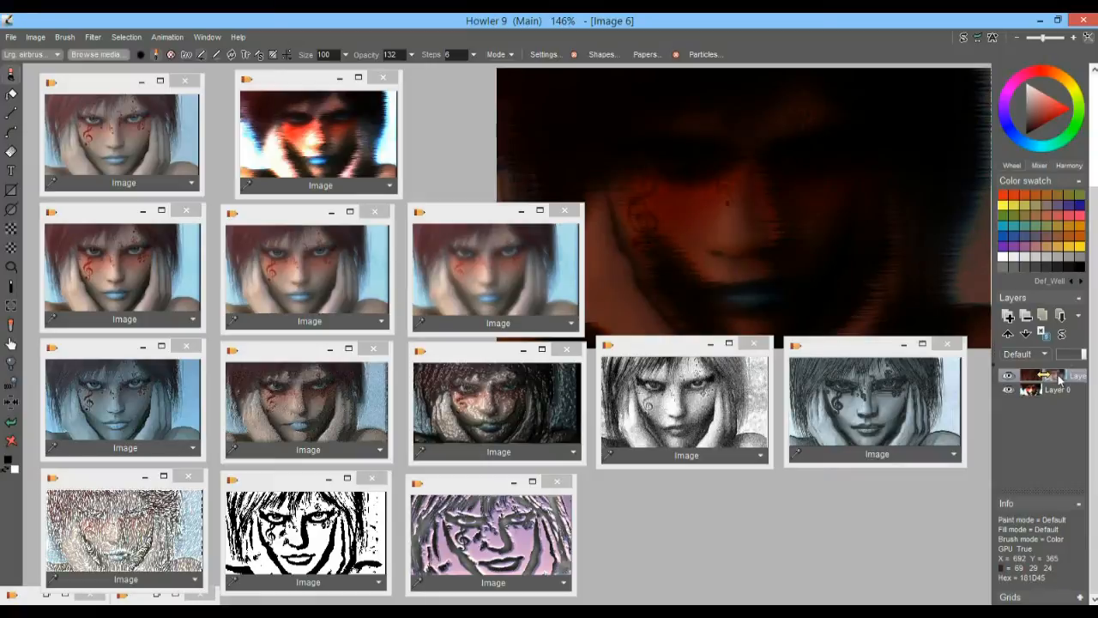
Compare the main and swap images, toggling the base layer's visibility while in the swap image
{"action": "left_click", "coordinate": [965, 39]}
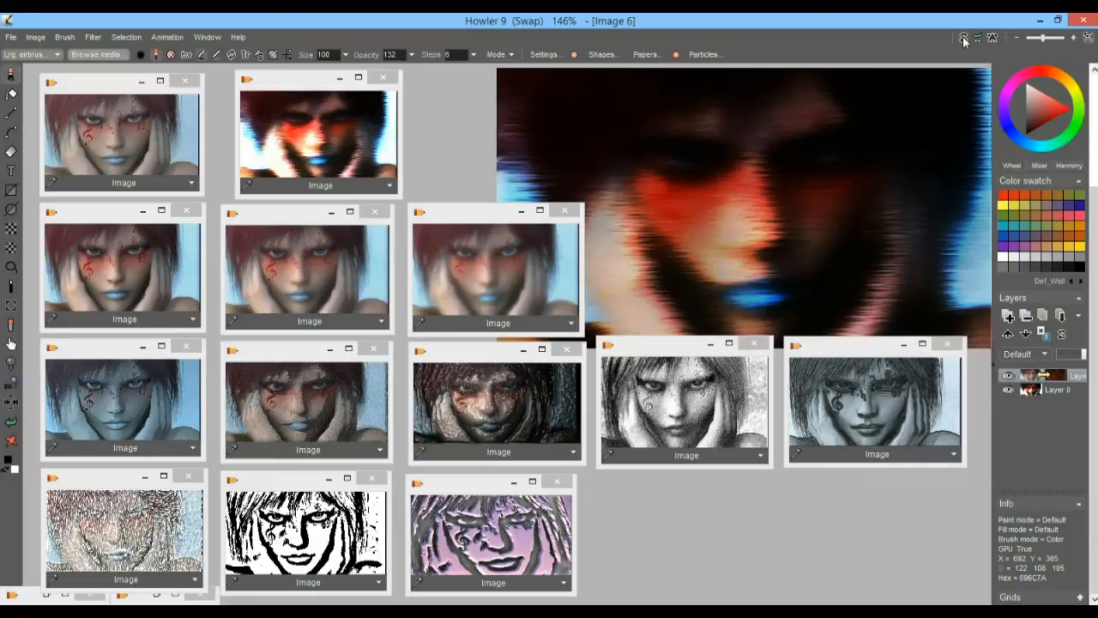
{"action": "left_click", "coordinate": [1010, 389]}
{"action": "left_click", "coordinate": [1011, 390]}
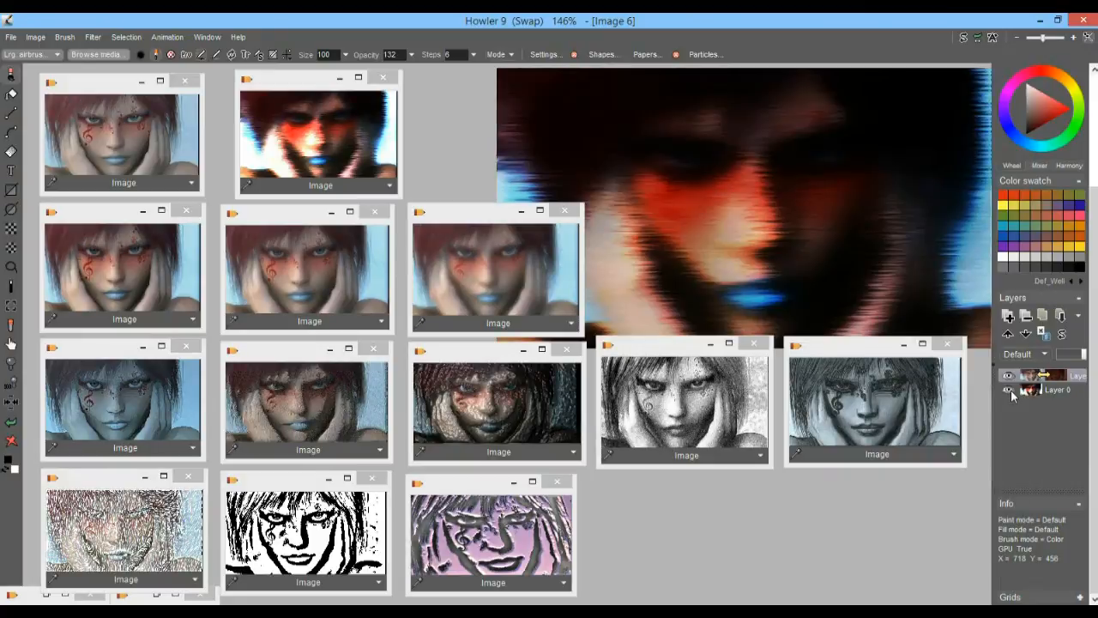
{"action": "left_click", "coordinate": [1011, 390]}
{"action": "left_click", "coordinate": [1010, 390]}
{"action": "left_click", "coordinate": [965, 38]}
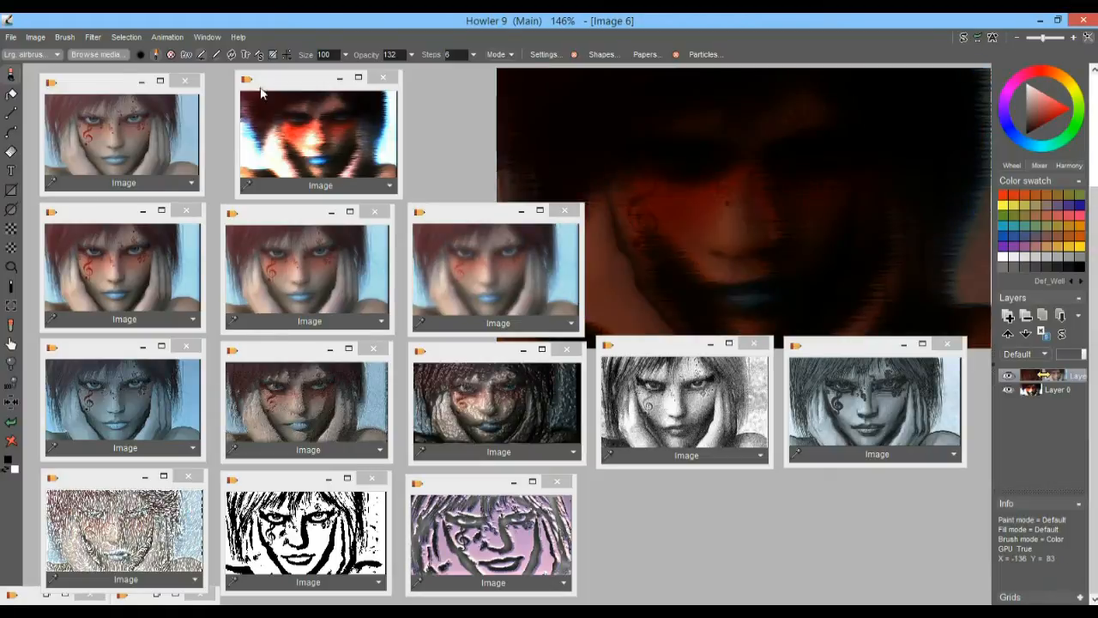
Store a copy of the dark top layer and enlarge its thumbnail beside the other stored copies
{"action": "left_click", "coordinate": [35, 37]}
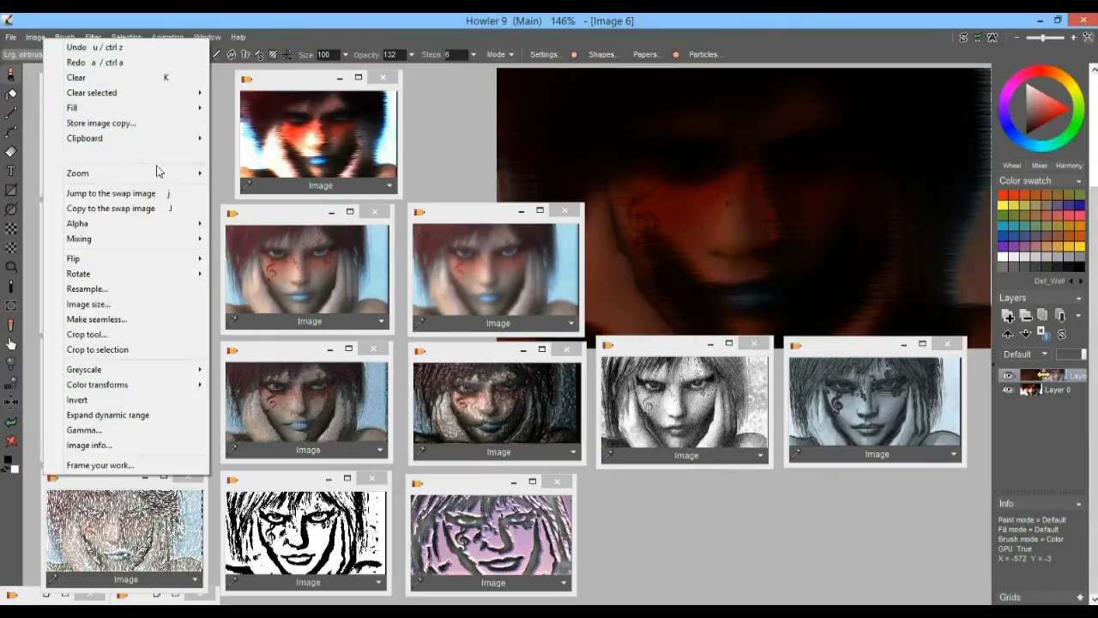
{"action": "left_click", "coordinate": [142, 125]}
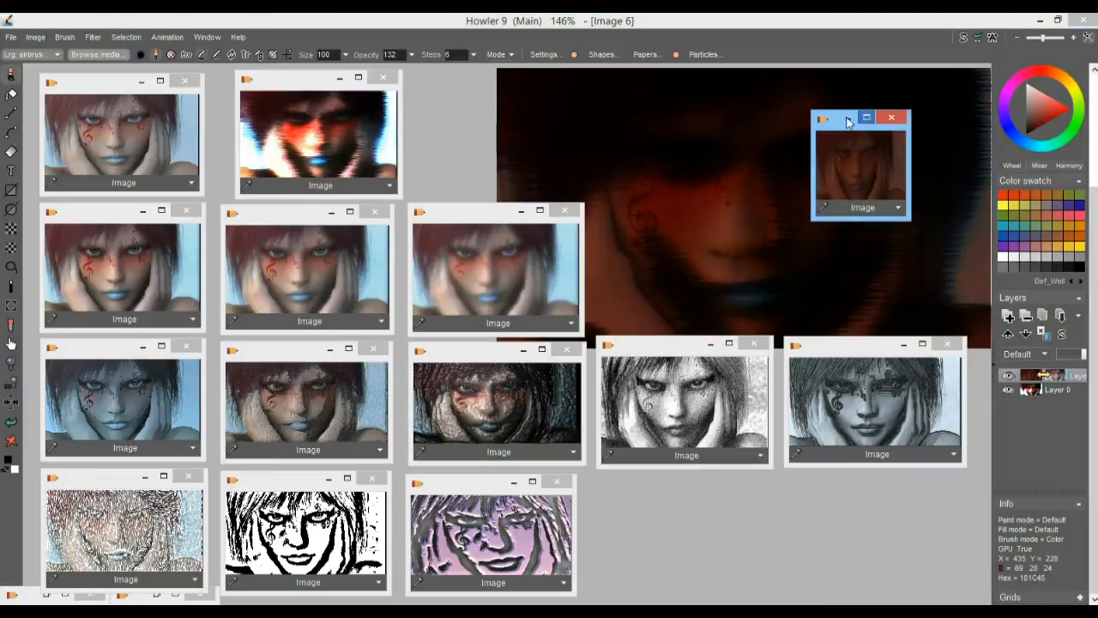
{"action": "left_click_drag", "start_coordinate": [832, 127], "coordinate": [127, 83]}
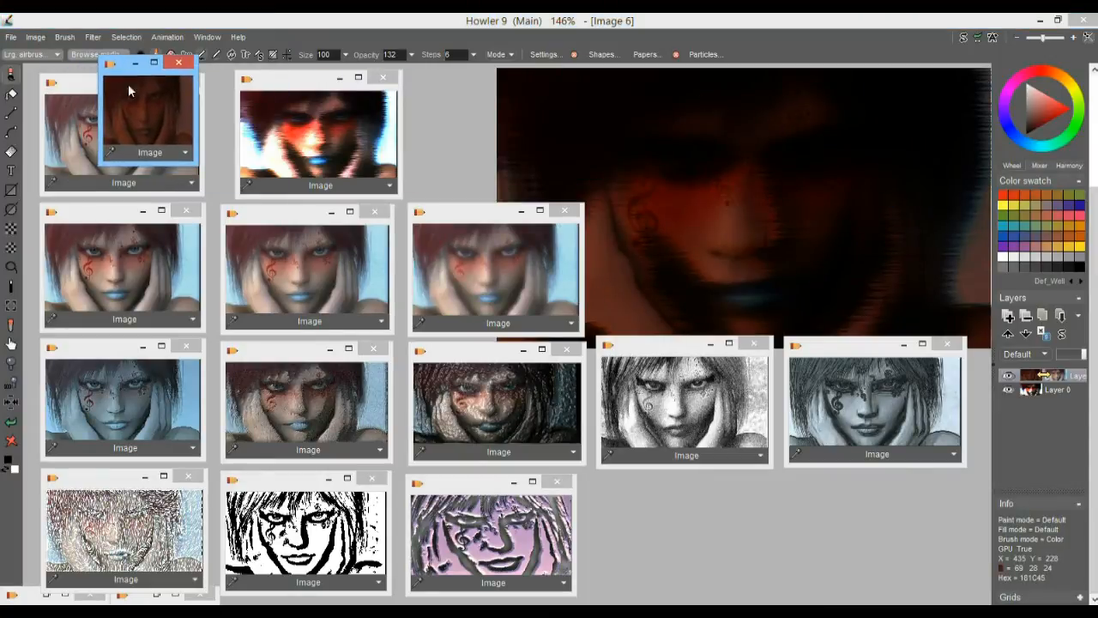
{"action": "left_click_drag", "start_coordinate": [198, 163], "coordinate": [266, 181]}
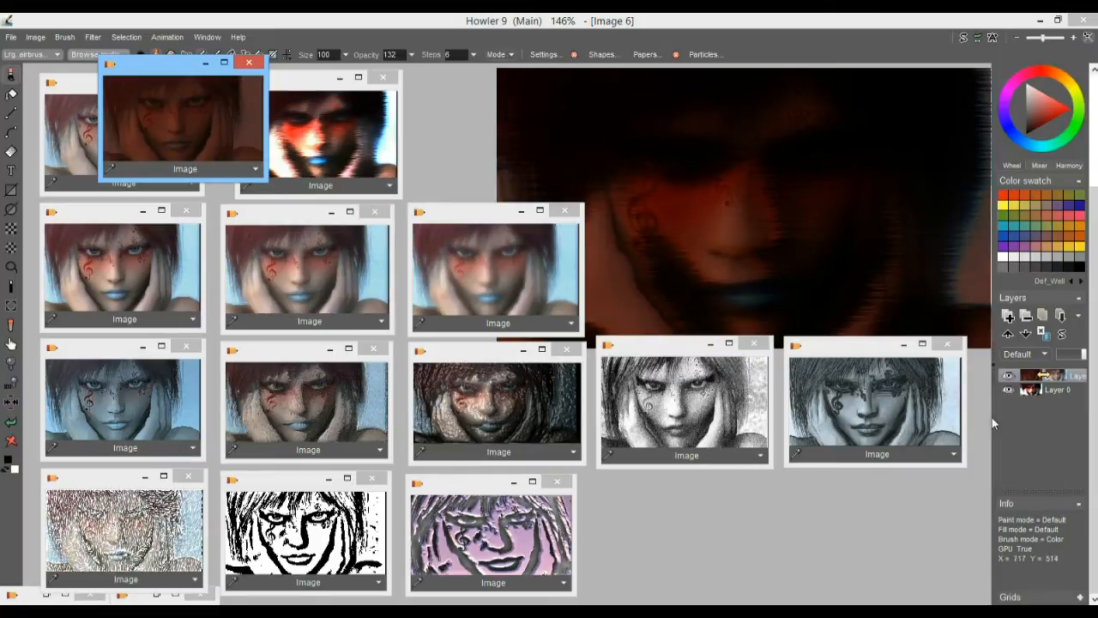
Delete the darkened top layer and load the stored high-contrast, streaky blurred copy into the main image
{"action": "left_click", "coordinate": [1058, 374]}
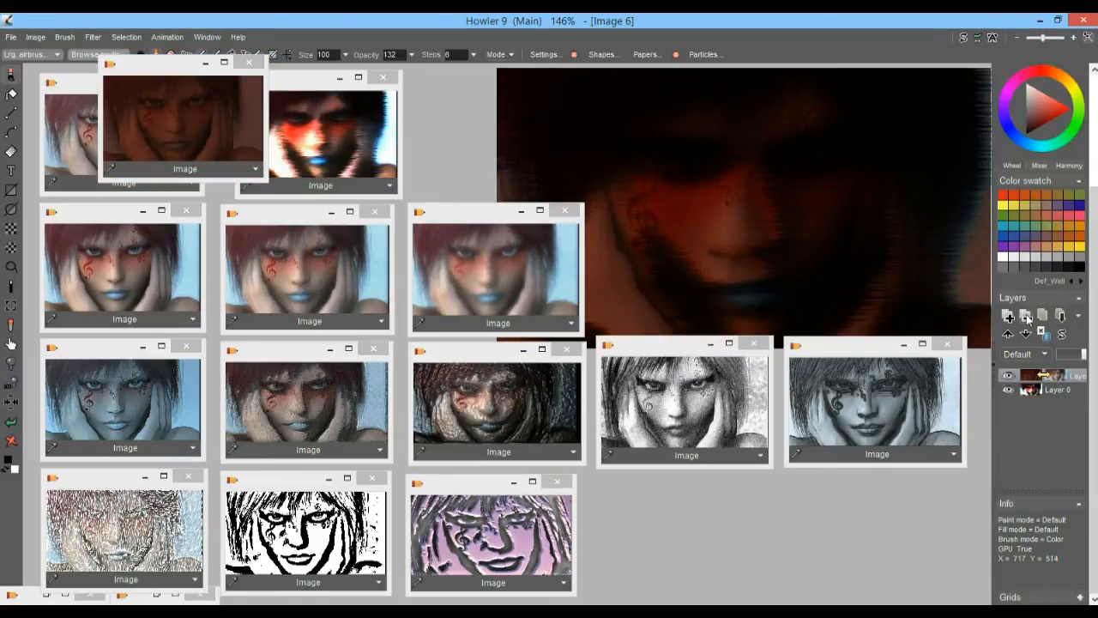
{"action": "left_click", "coordinate": [1027, 317]}
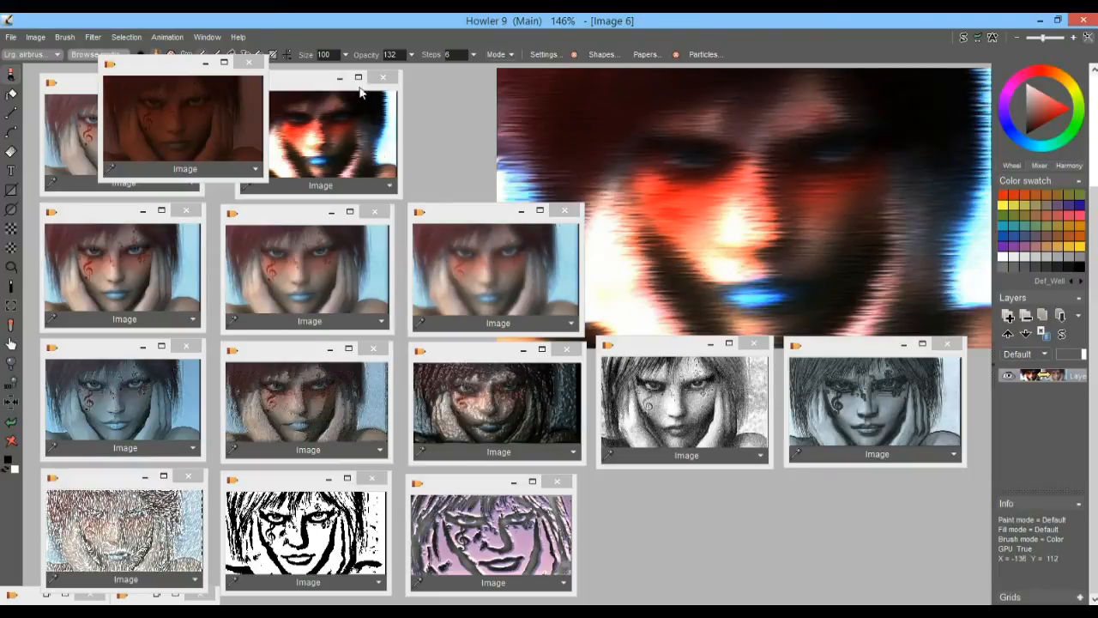
{"action": "left_click", "coordinate": [284, 135]}
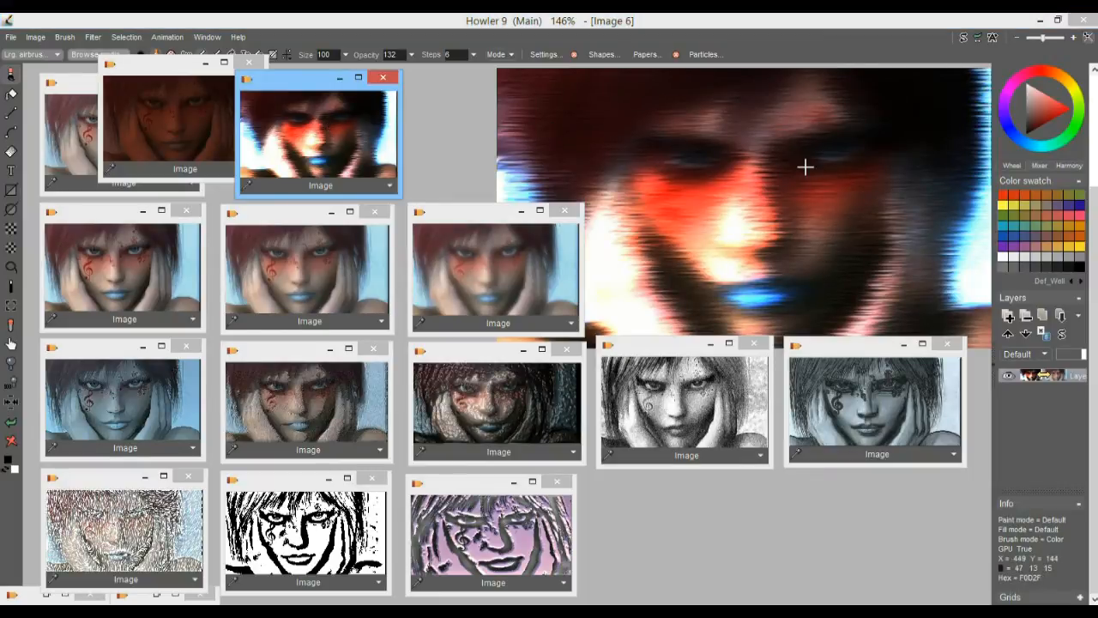
Load the stored dark copy into the swap image and replace it with the stored original portrait
{"action": "left_click", "coordinate": [964, 37]}
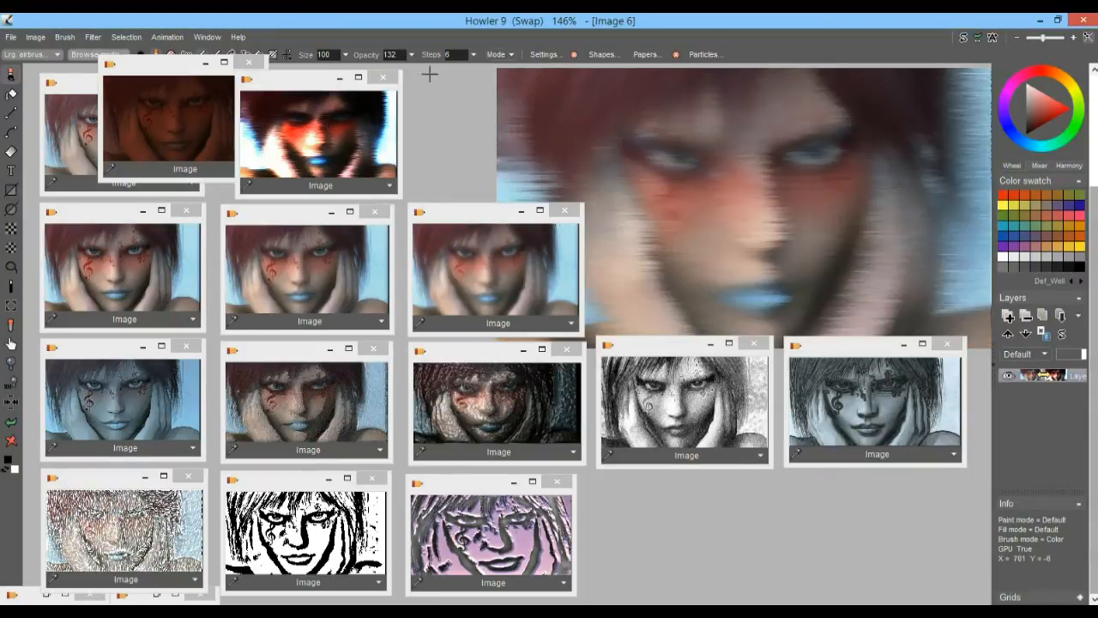
{"action": "left_click", "coordinate": [157, 119]}
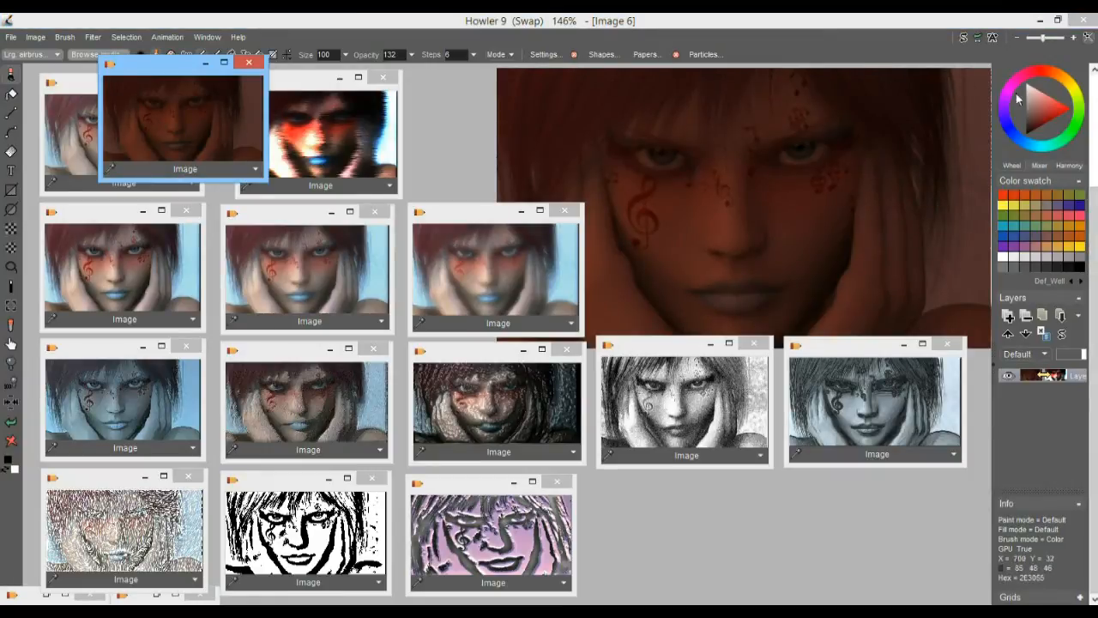
{"action": "left_click", "coordinate": [80, 134]}
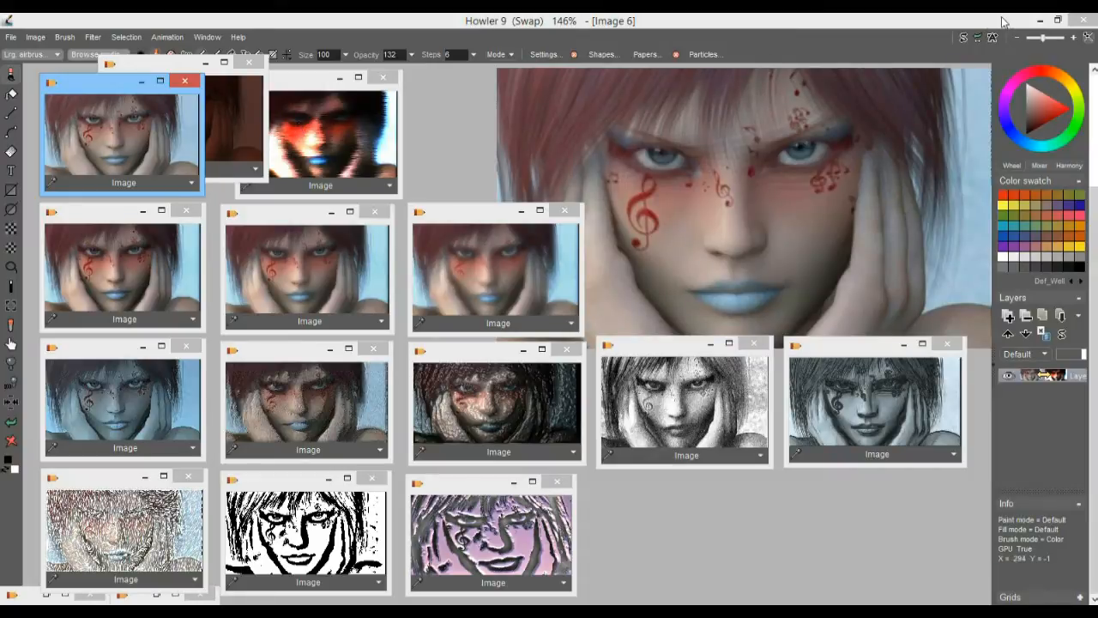
Switch back and forth between the blurred main image and the original portrait in the swap image
{"action": "left_click", "coordinate": [965, 39]}
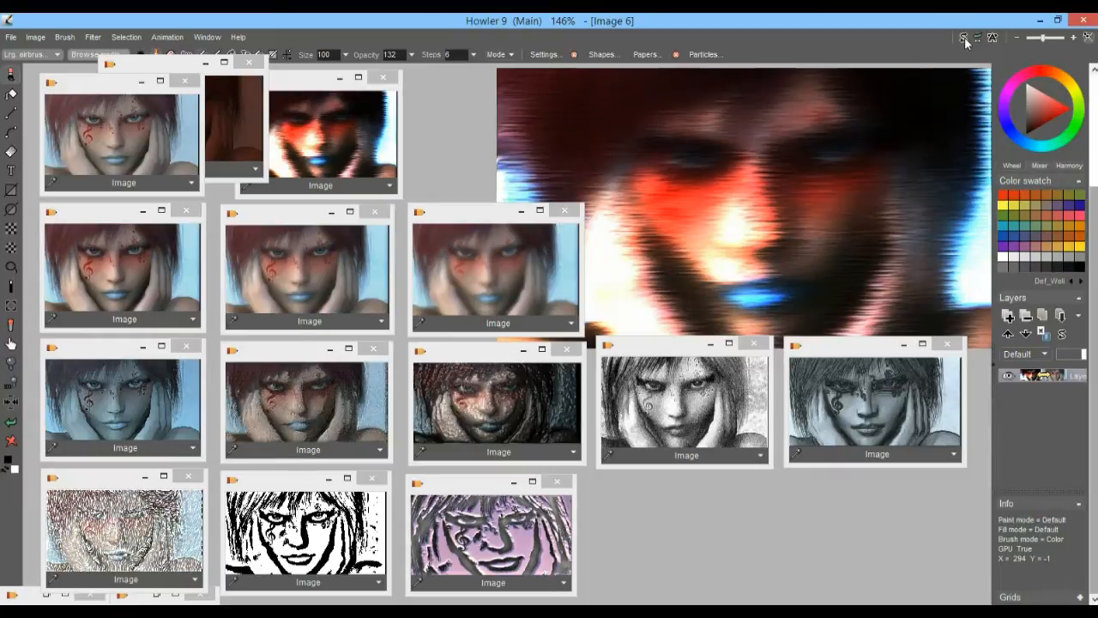
{"action": "left_click", "coordinate": [965, 39]}
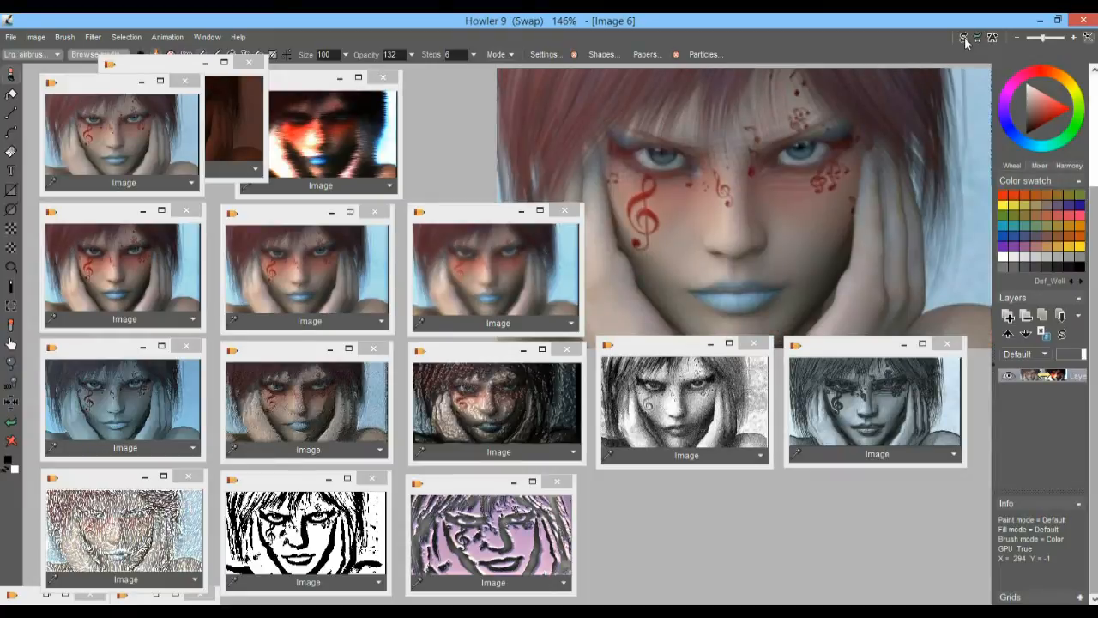
{"action": "left_click", "coordinate": [965, 38]}
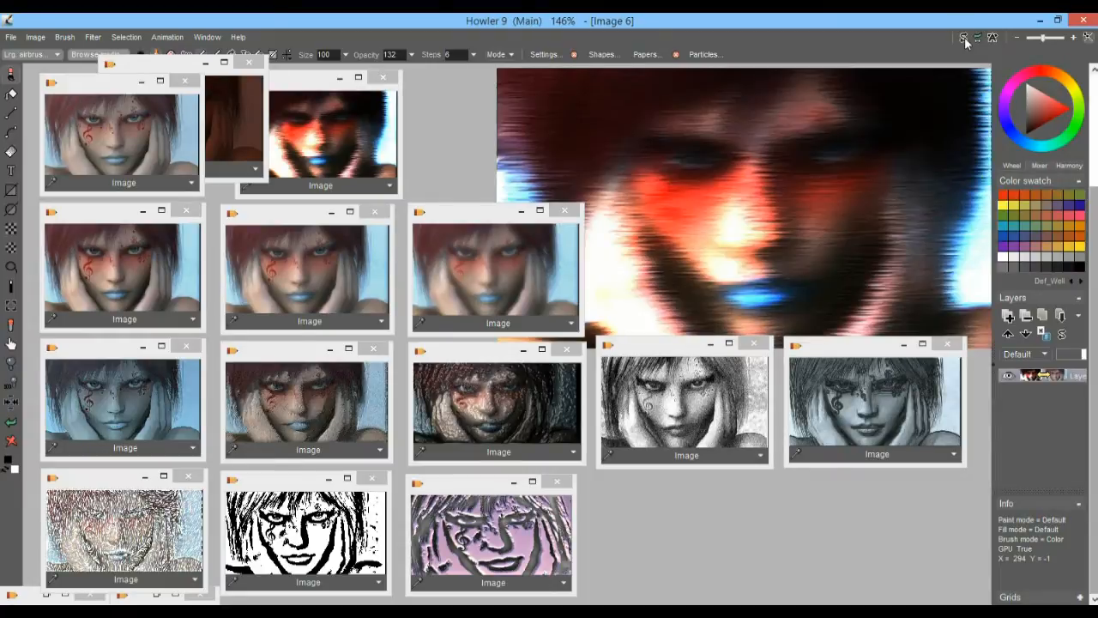
{"action": "left_click", "coordinate": [965, 38]}
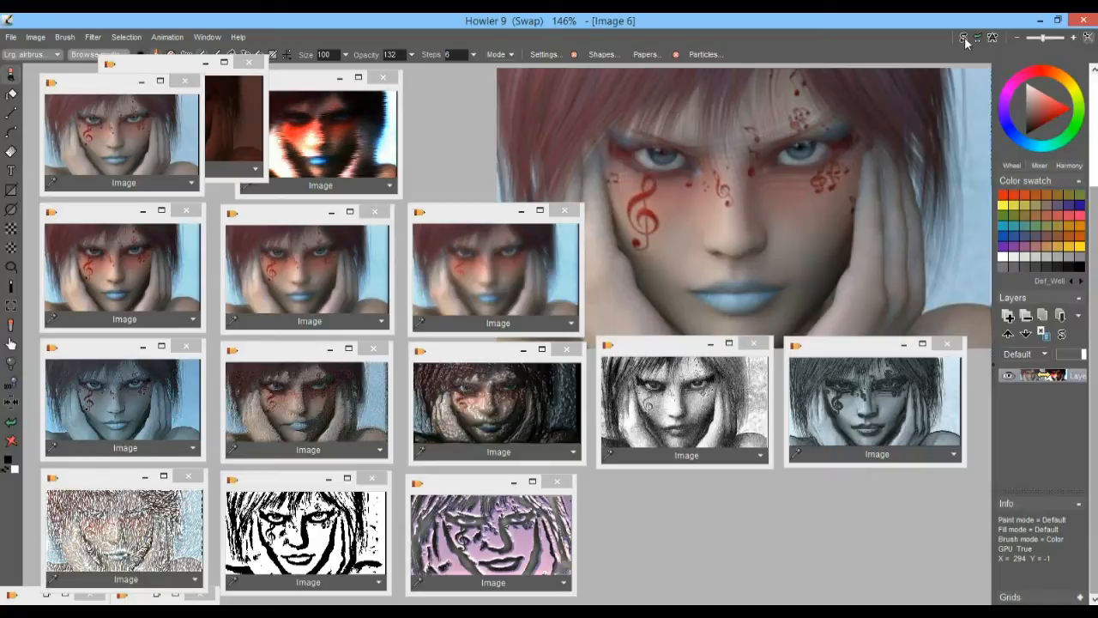
{"action": "left_click", "coordinate": [964, 39]}
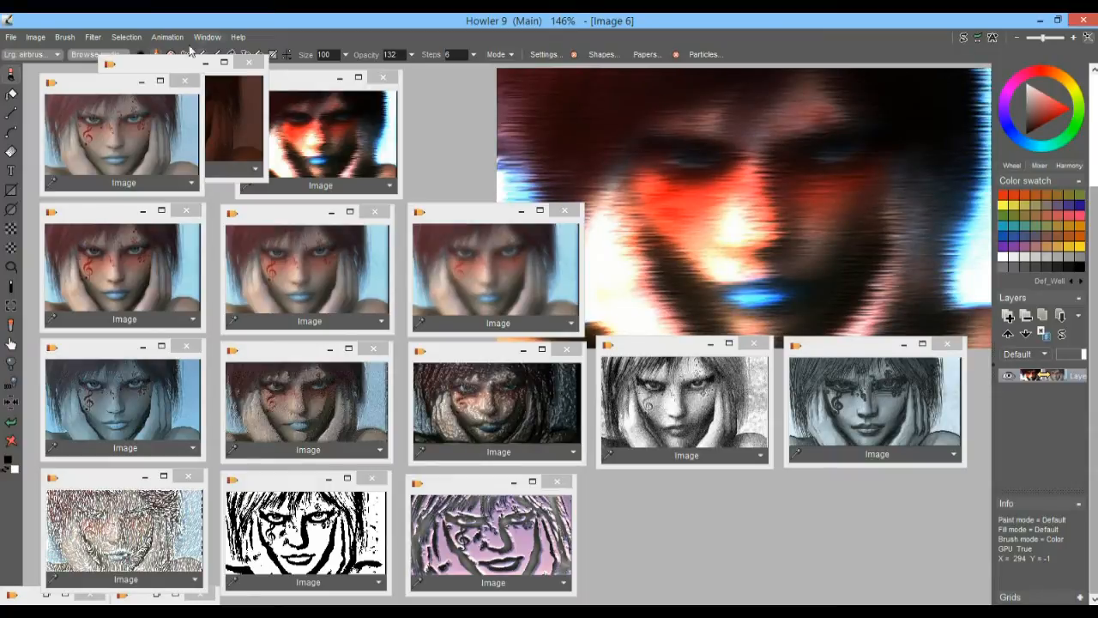
Convert the blurred main image to greyscale by exposing it through a red-orange lens
{"action": "left_click", "coordinate": [38, 37]}
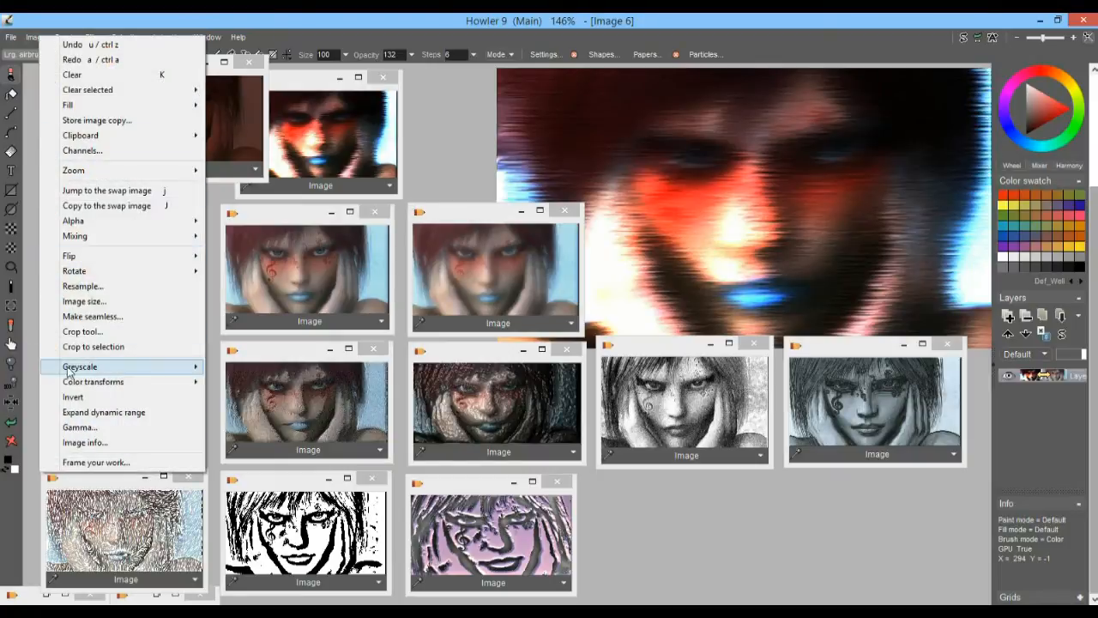
{"action": "mouse_move", "coordinate": [101, 369]}
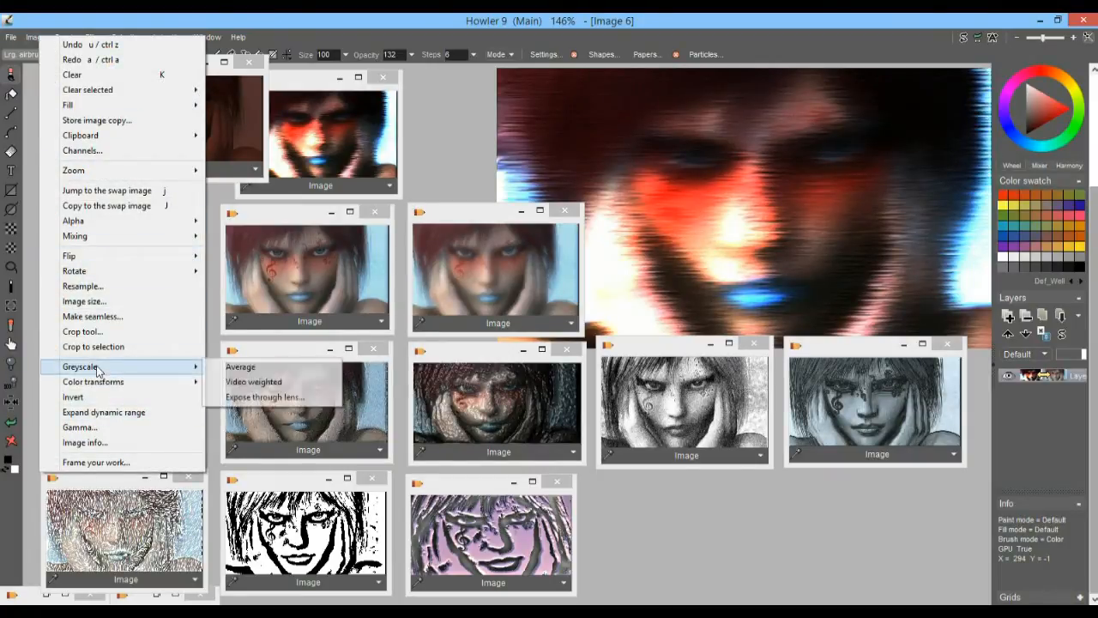
{"action": "left_click", "coordinate": [279, 401]}
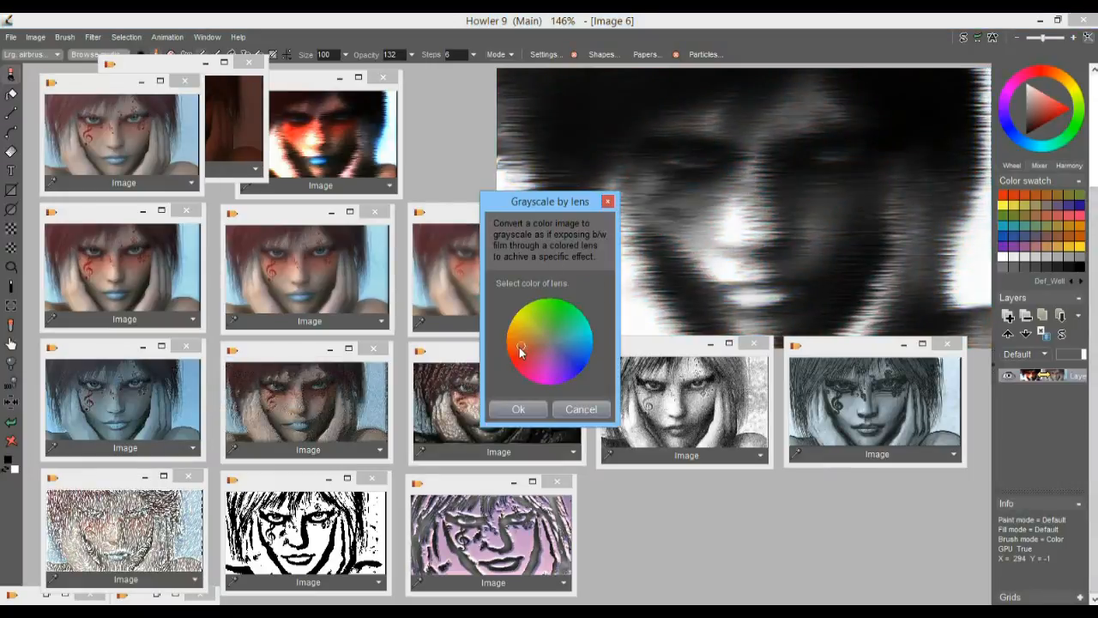
{"action": "left_click", "coordinate": [573, 336]}
{"action": "left_click_drag", "start_coordinate": [573, 335], "coordinate": [520, 367]}
{"action": "left_click", "coordinate": [516, 405]}
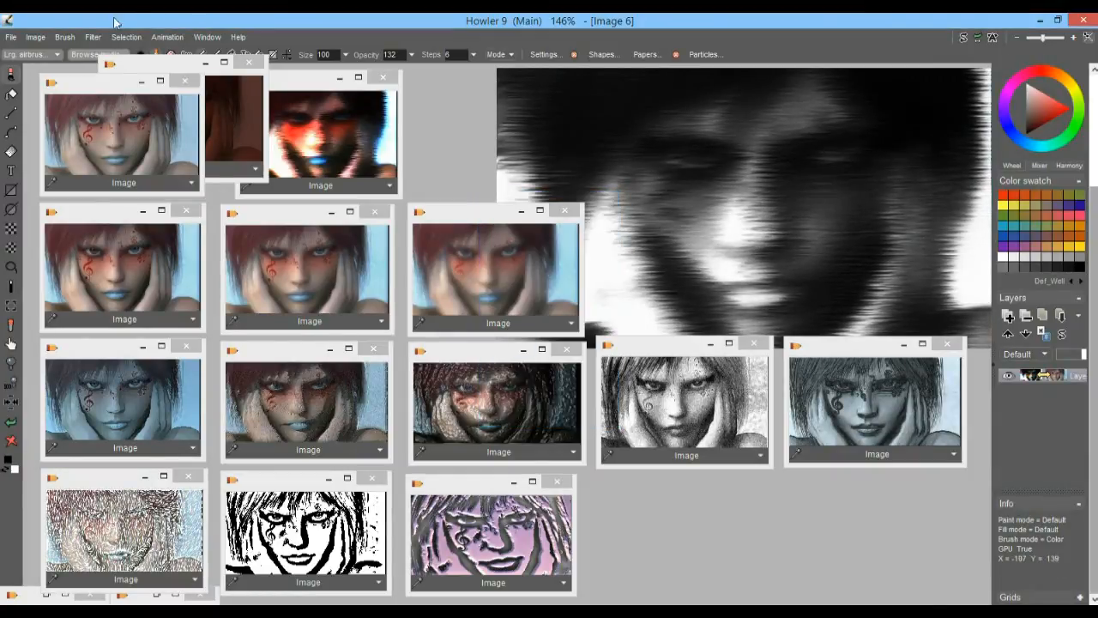
Expand the greyscale image's dynamic range and switch to the original portrait in the swap image
{"action": "left_click", "coordinate": [35, 38]}
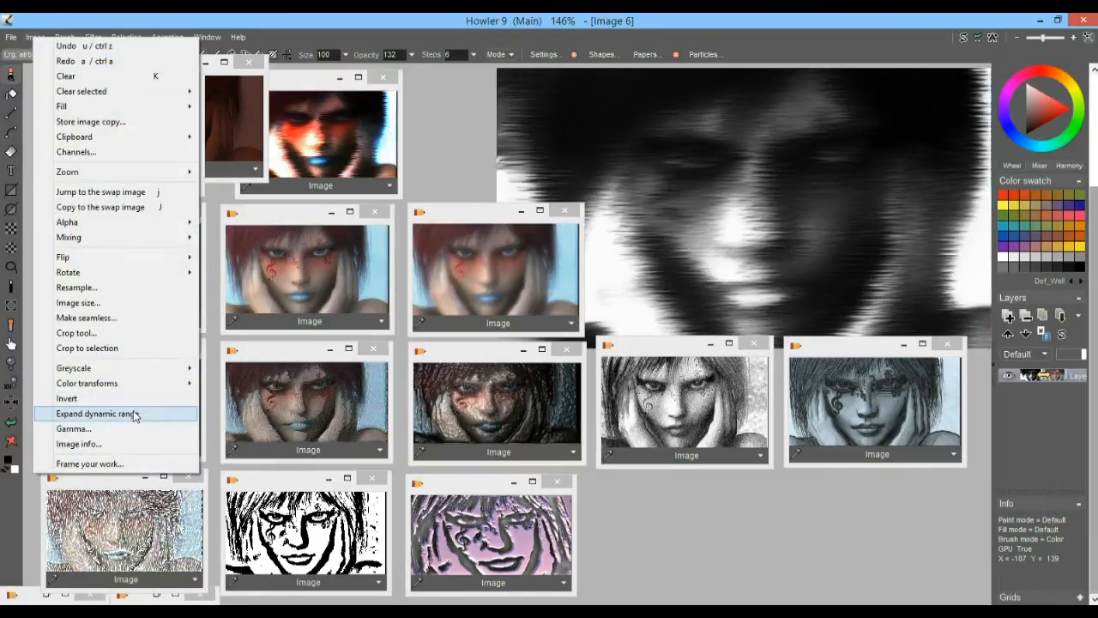
{"action": "left_click", "coordinate": [94, 414]}
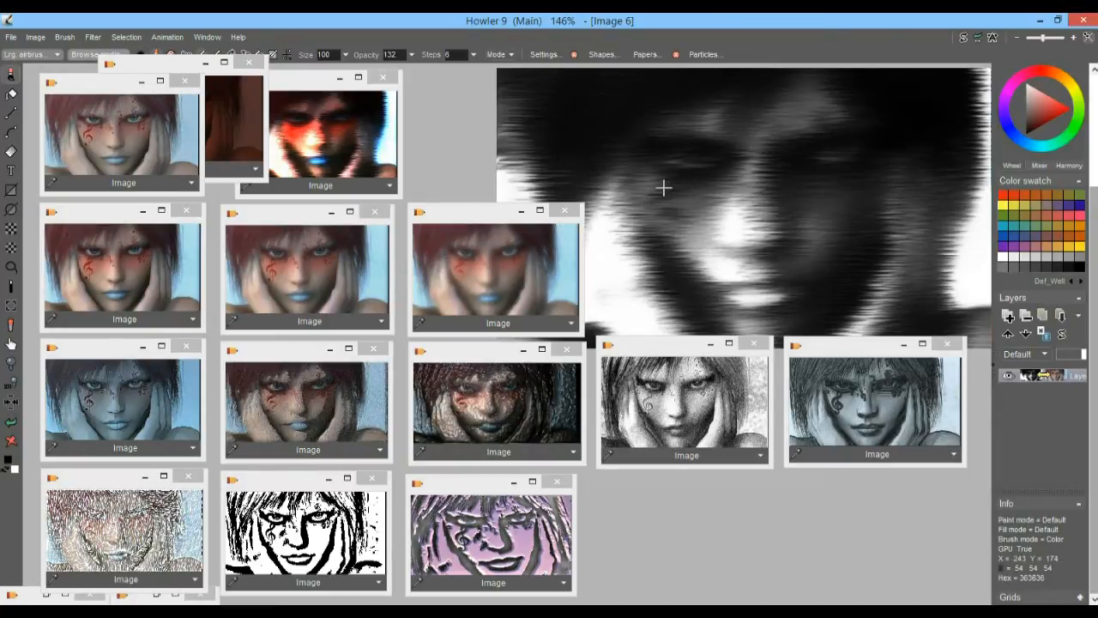
{"action": "left_click", "coordinate": [962, 38]}
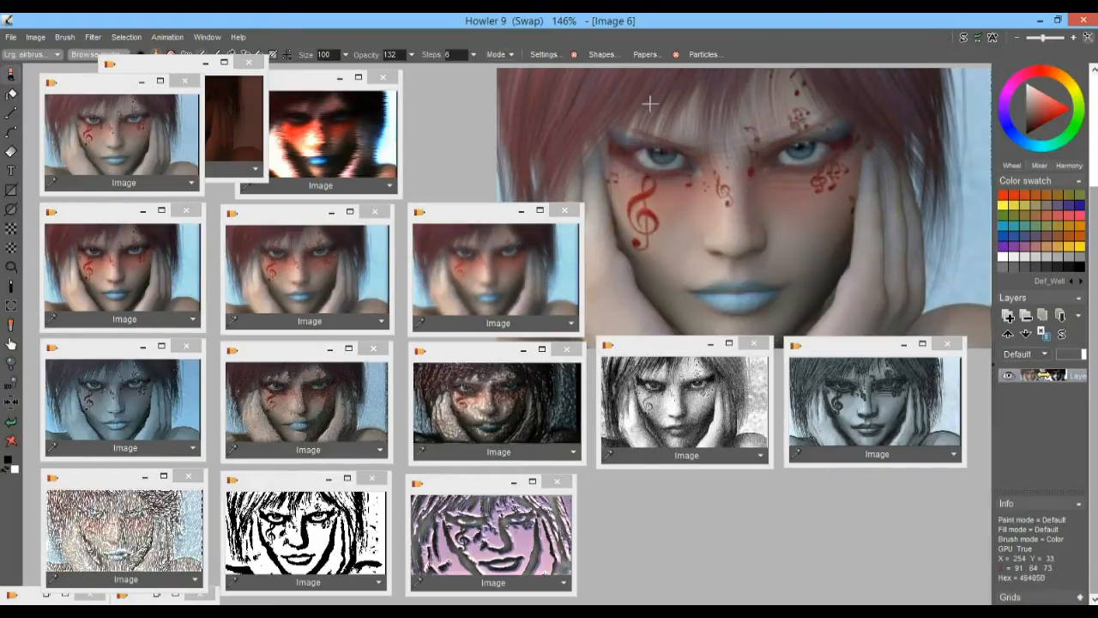
{"action": "left_click", "coordinate": [963, 39]}
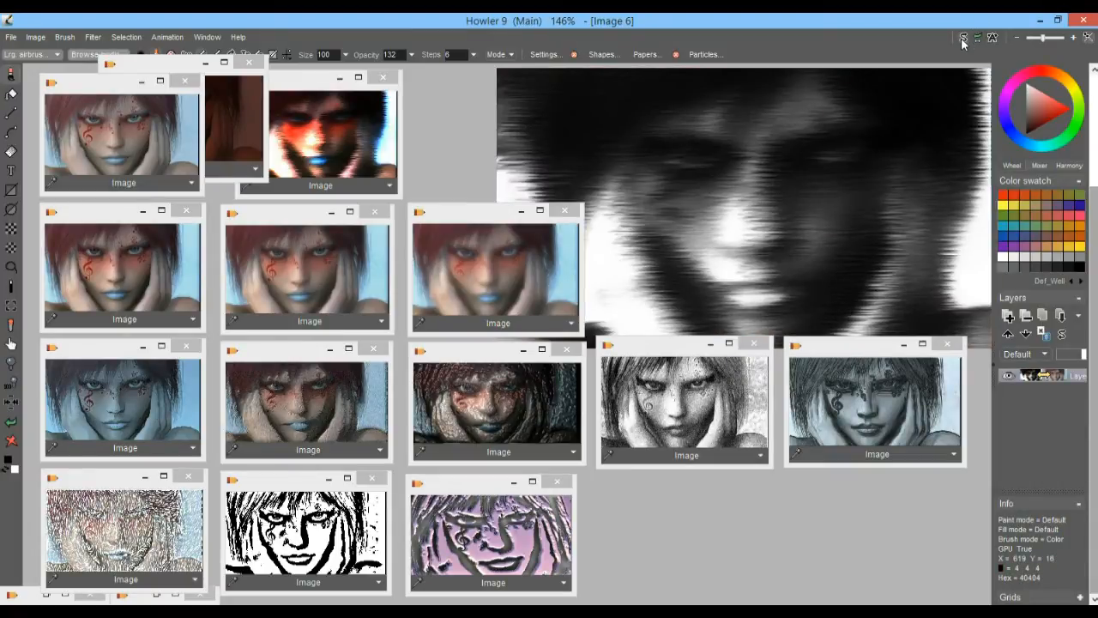
{"action": "left_click", "coordinate": [962, 40]}
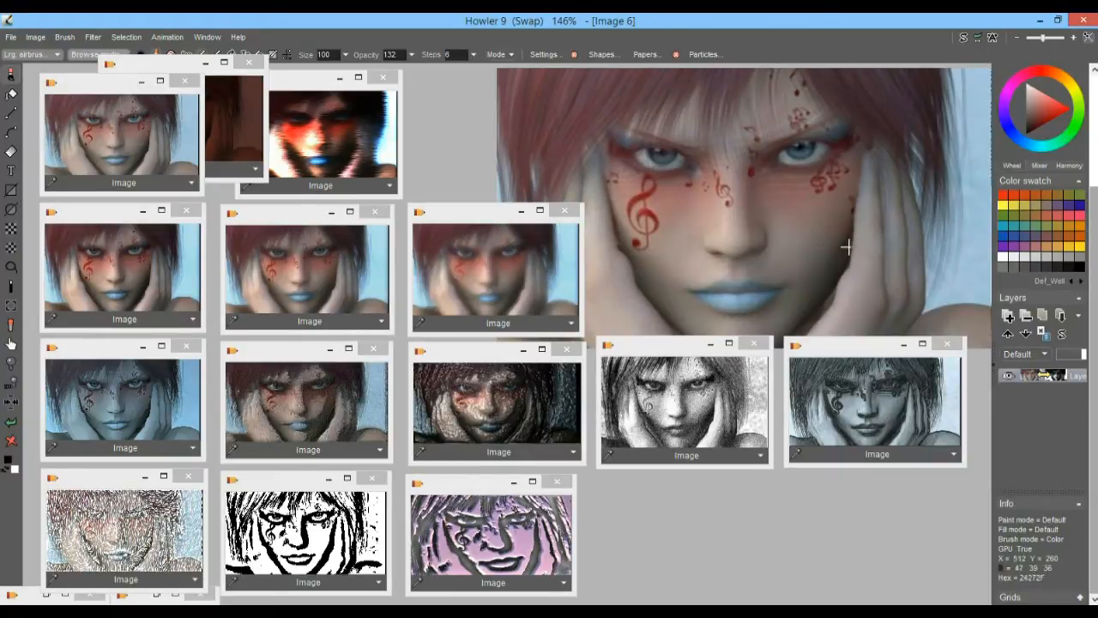
Try displacing the original portrait by the greyscale image with the plain Displace filter, and cancel it
{"action": "left_click", "coordinate": [94, 38]}
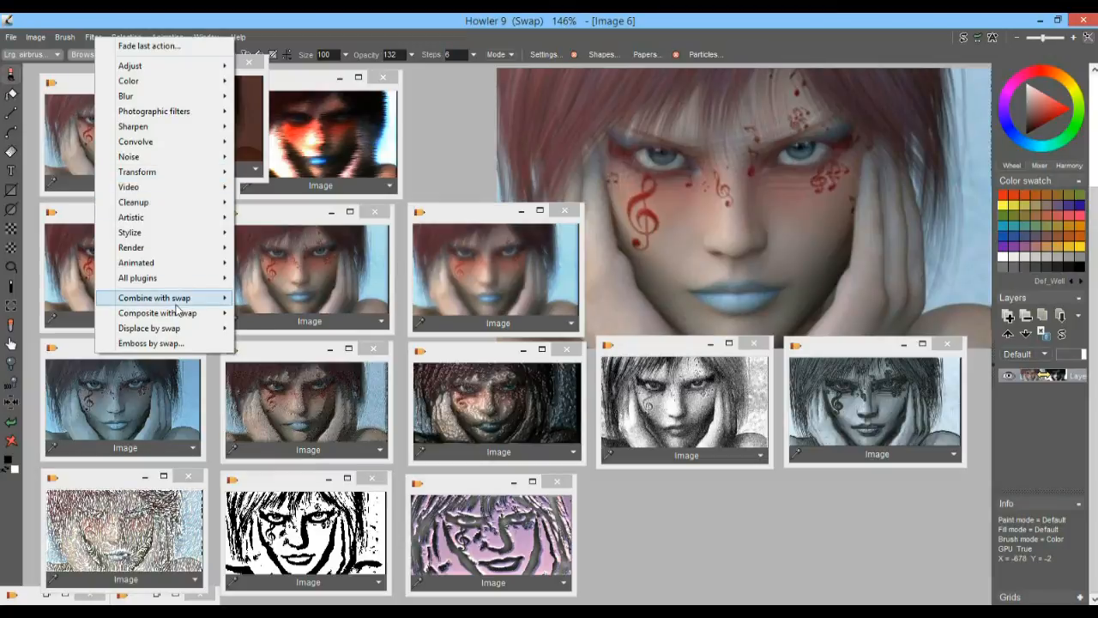
{"action": "mouse_move", "coordinate": [181, 330]}
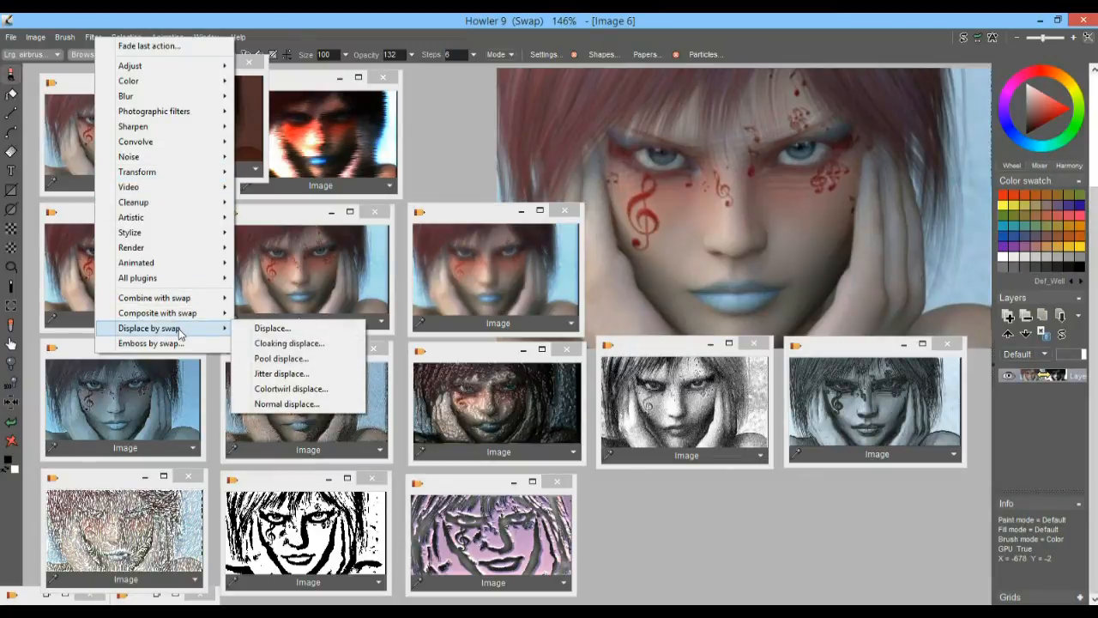
{"action": "left_click", "coordinate": [774, 18]}
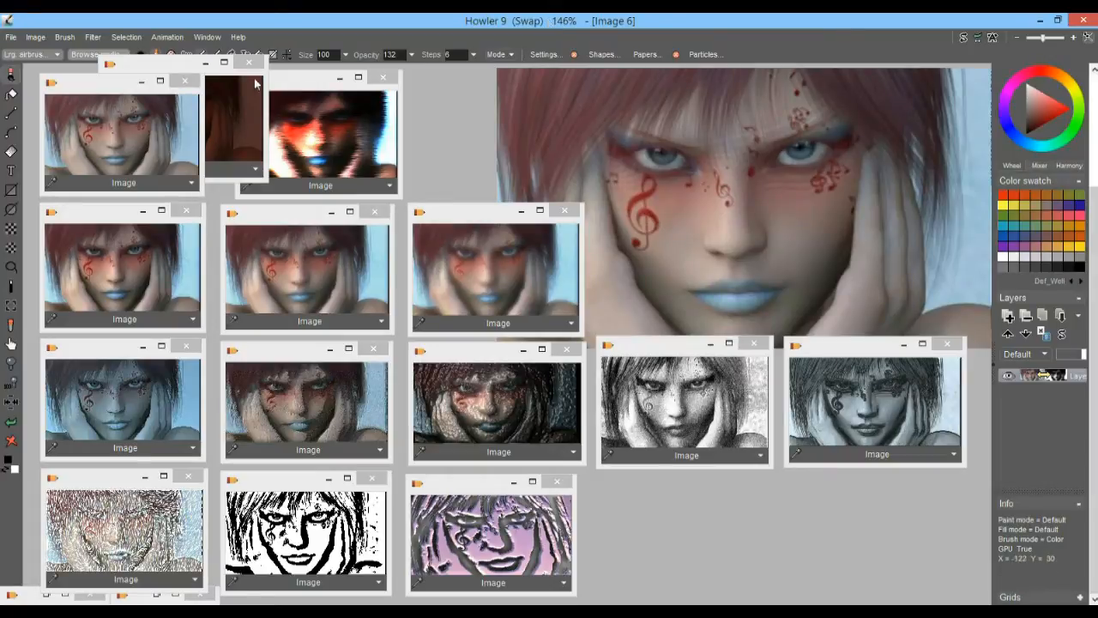
{"action": "left_click", "coordinate": [90, 38]}
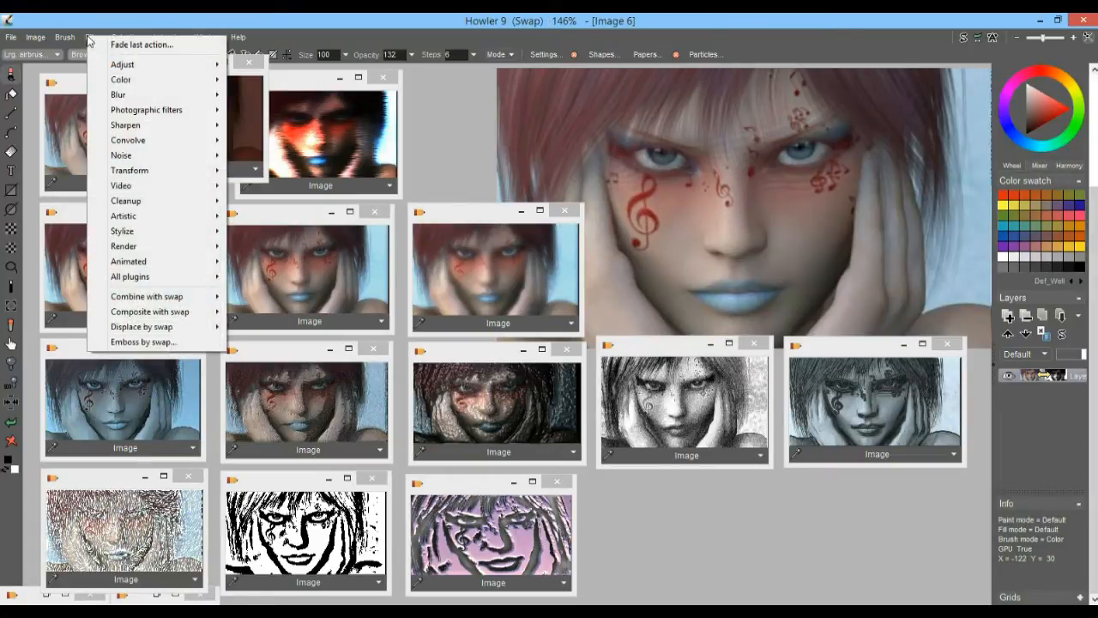
{"action": "mouse_move", "coordinate": [166, 336]}
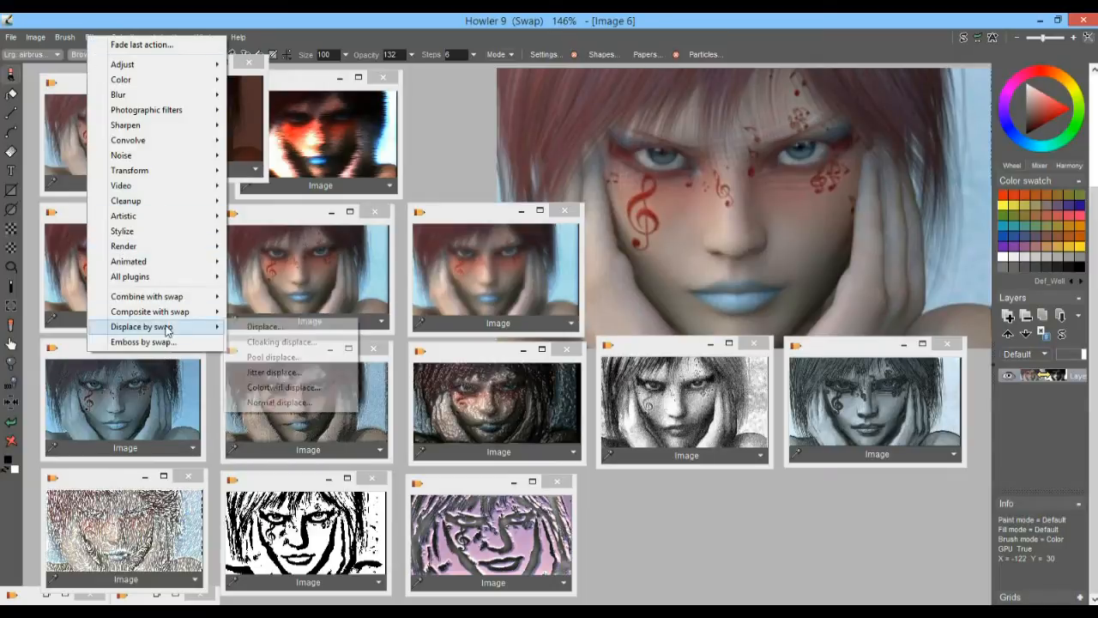
{"action": "left_click", "coordinate": [274, 332]}
{"action": "left_click_drag", "start_coordinate": [521, 310], "coordinate": [461, 305]}
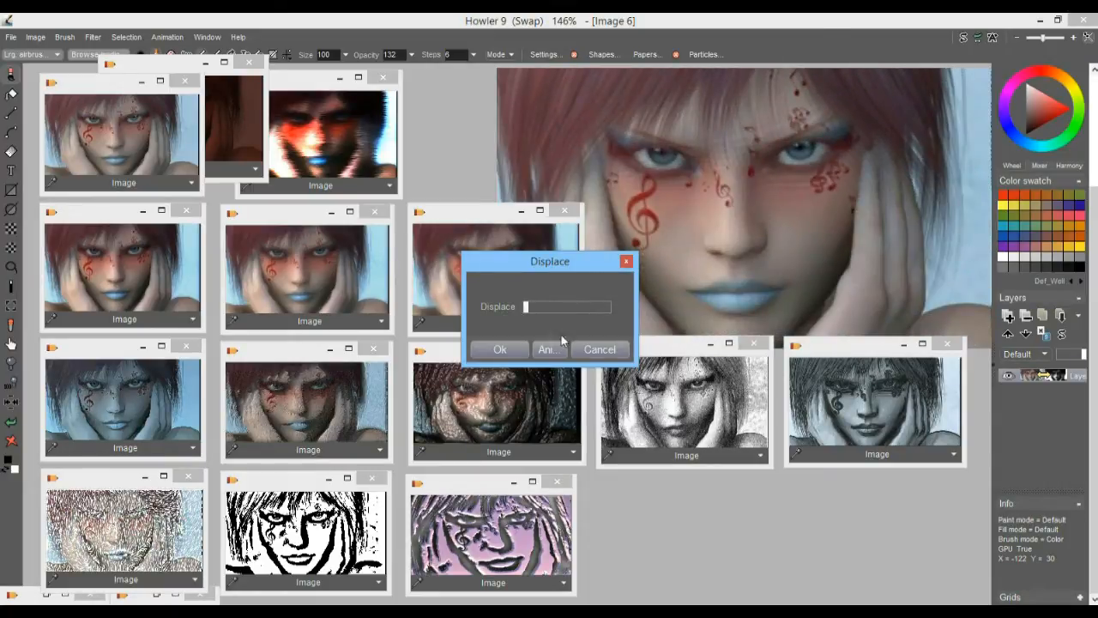
{"action": "left_click", "coordinate": [599, 349]}
Try displacing the original portrait by the swap image with Cloaking displace, and cancel it
{"action": "left_click", "coordinate": [92, 37]}
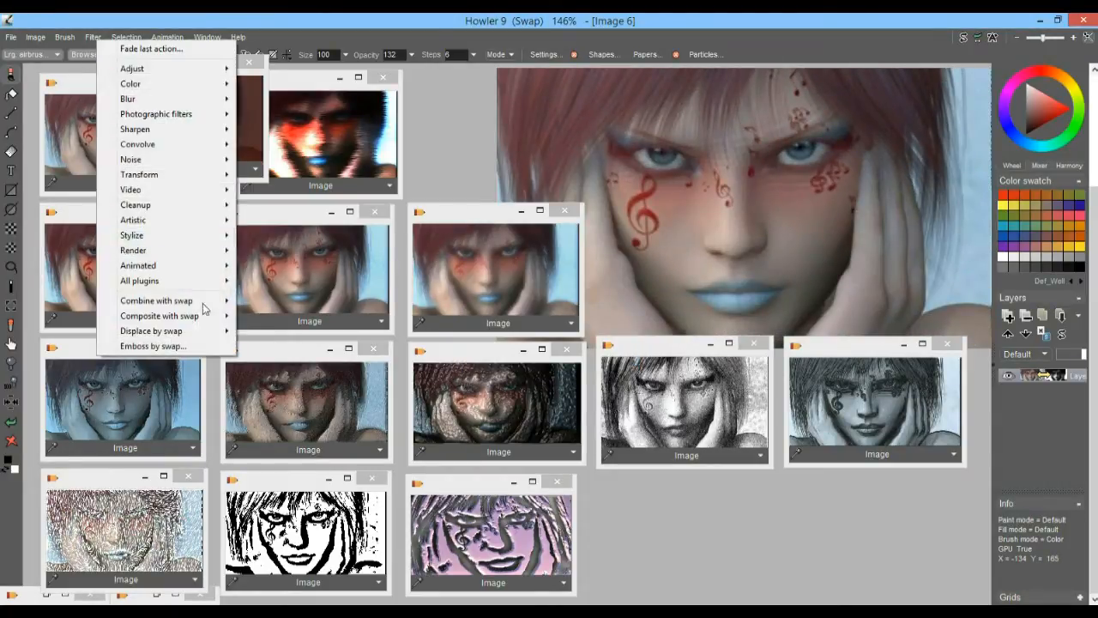
{"action": "mouse_move", "coordinate": [183, 333]}
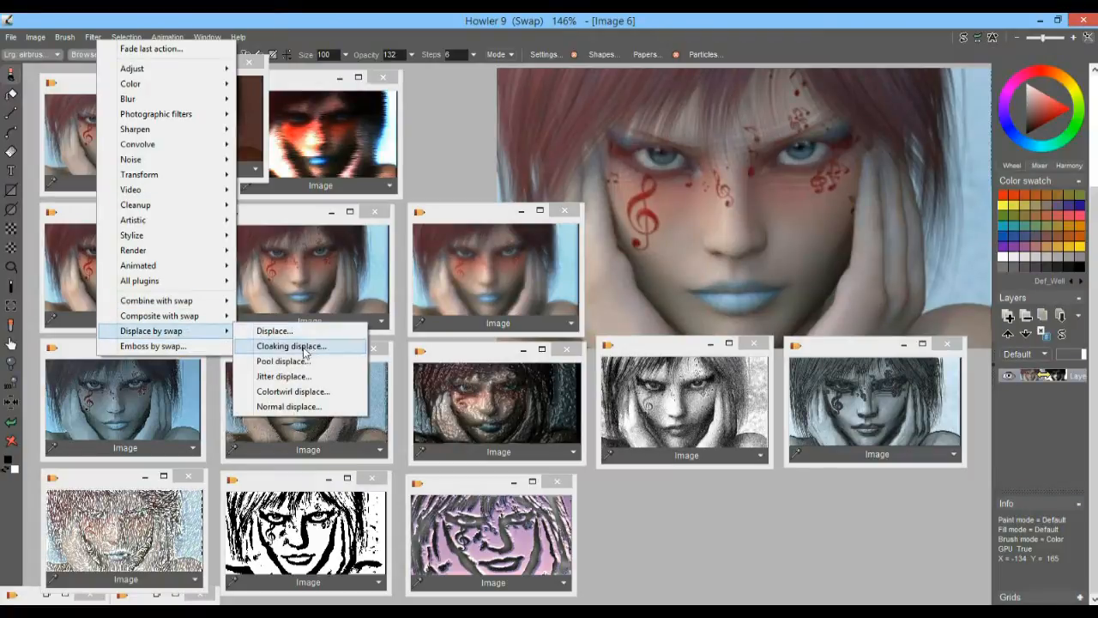
{"action": "left_click", "coordinate": [302, 348]}
{"action": "left_click_drag", "start_coordinate": [532, 328], "coordinate": [477, 325]}
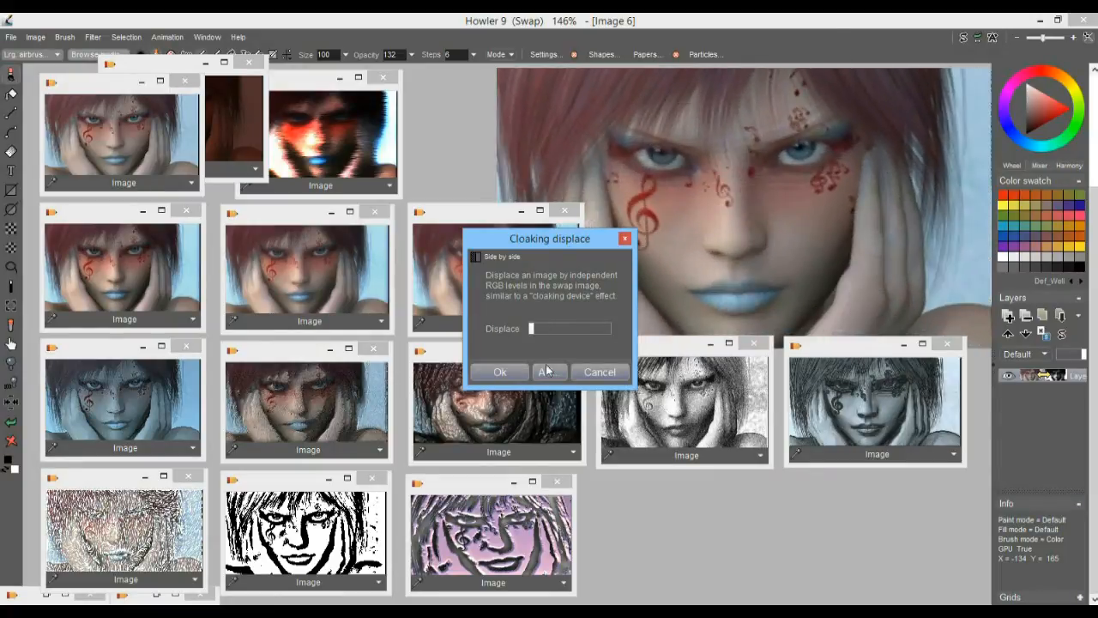
{"action": "left_click", "coordinate": [598, 372]}
Displace the original portrait by the swap image with Pool displace, using a low max displace and low swirl value, and inspect the details
{"action": "left_click", "coordinate": [92, 37]}
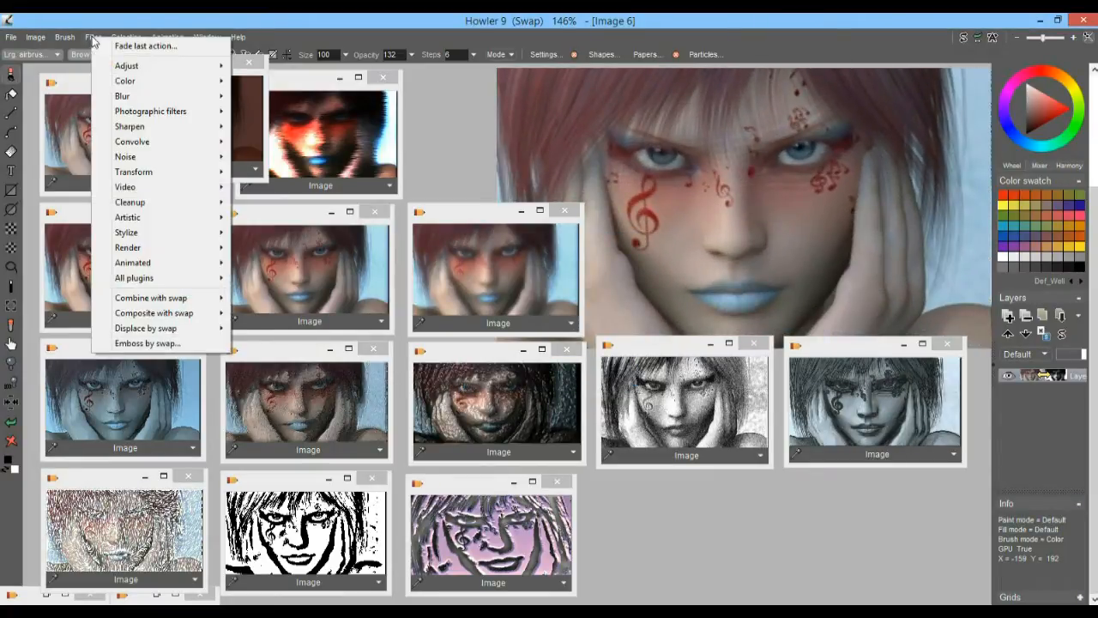
{"action": "mouse_move", "coordinate": [165, 334]}
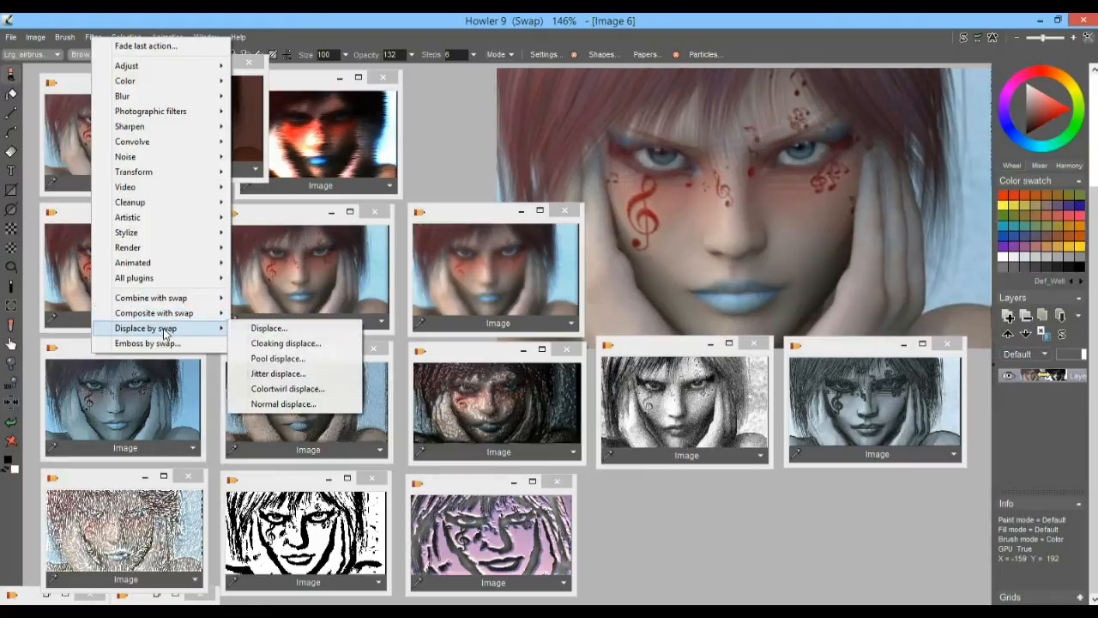
{"action": "left_click", "coordinate": [300, 358]}
{"action": "mouse_move", "coordinate": [538, 307]}
{"action": "left_mouse_down"}
{"action": "mouse_move", "coordinate": [564, 299]}
{"action": "mouse_move", "coordinate": [534, 299]}
{"action": "mouse_move", "coordinate": [545, 318]}
{"action": "mouse_move", "coordinate": [572, 320]}
{"action": "mouse_move", "coordinate": [532, 321]}
{"action": "mouse_move", "coordinate": [539, 299]}
{"action": "left_mouse_up"}
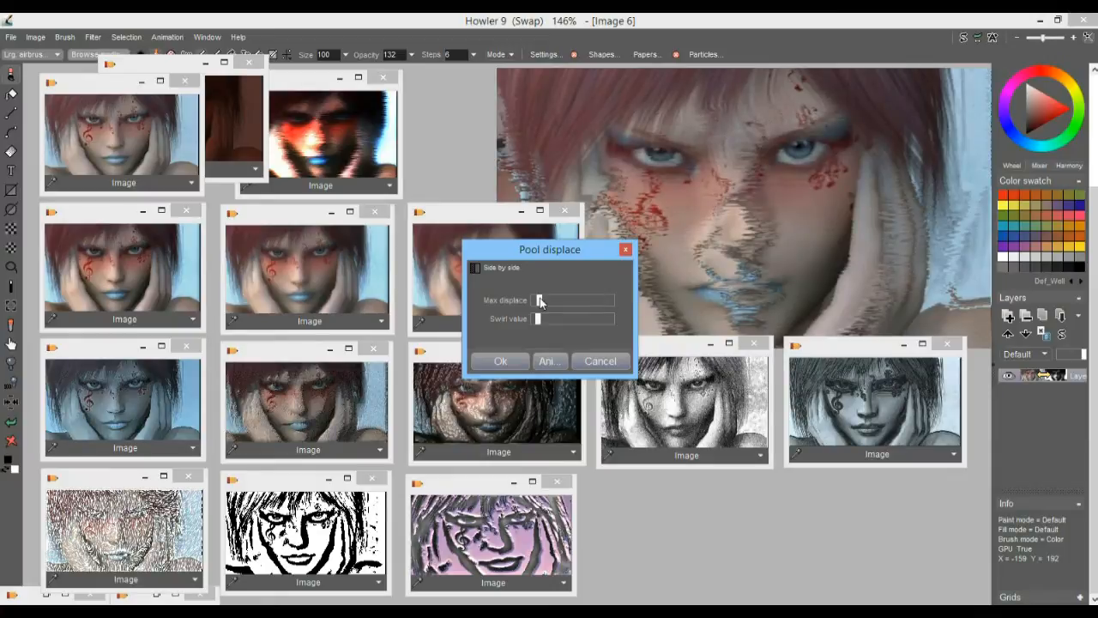
{"action": "left_click_drag", "start_coordinate": [540, 319], "coordinate": [537, 319]}
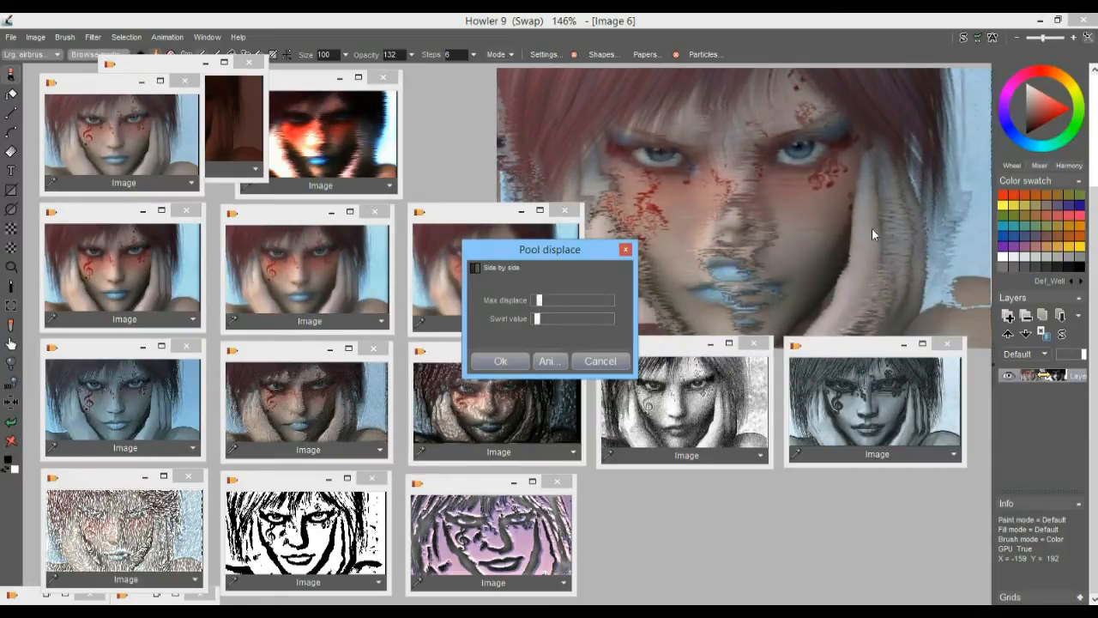
{"action": "left_click", "coordinate": [500, 360]}
{"action": "scroll", "coordinate": [880, 178], "scroll_direction": "up", "scroll_amount": 4}
{"action": "left_click_drag", "start_coordinate": [879, 178], "coordinate": [371, 352]}
{"action": "scroll", "coordinate": [495, 159], "scroll_direction": "down", "scroll_amount": 4}
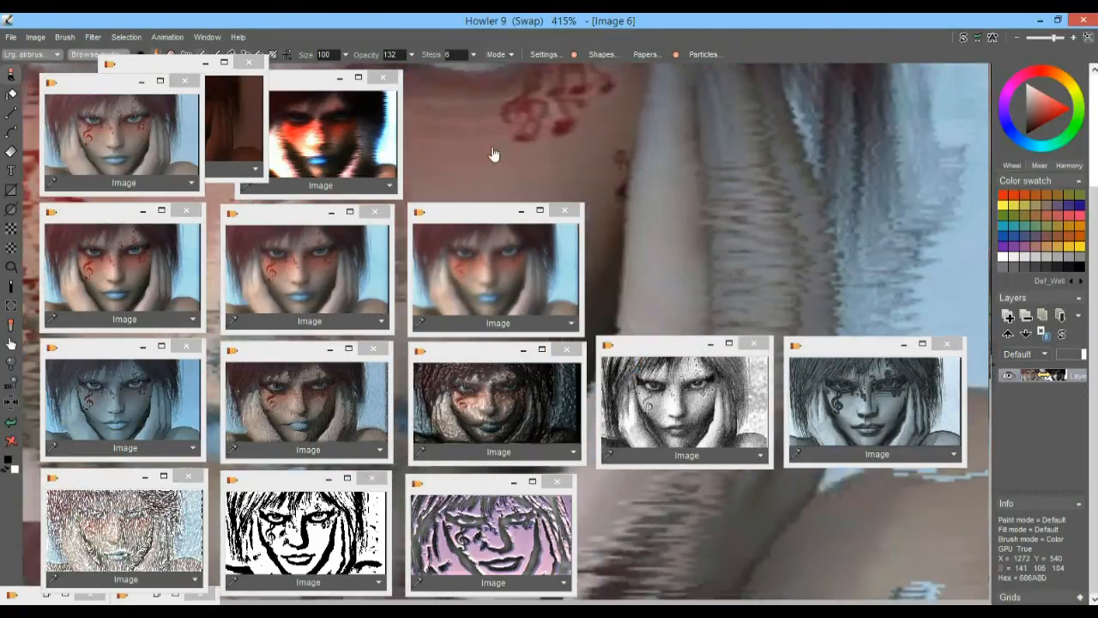
{"action": "scroll", "coordinate": [806, 163], "scroll_direction": "up", "scroll_amount": 3}
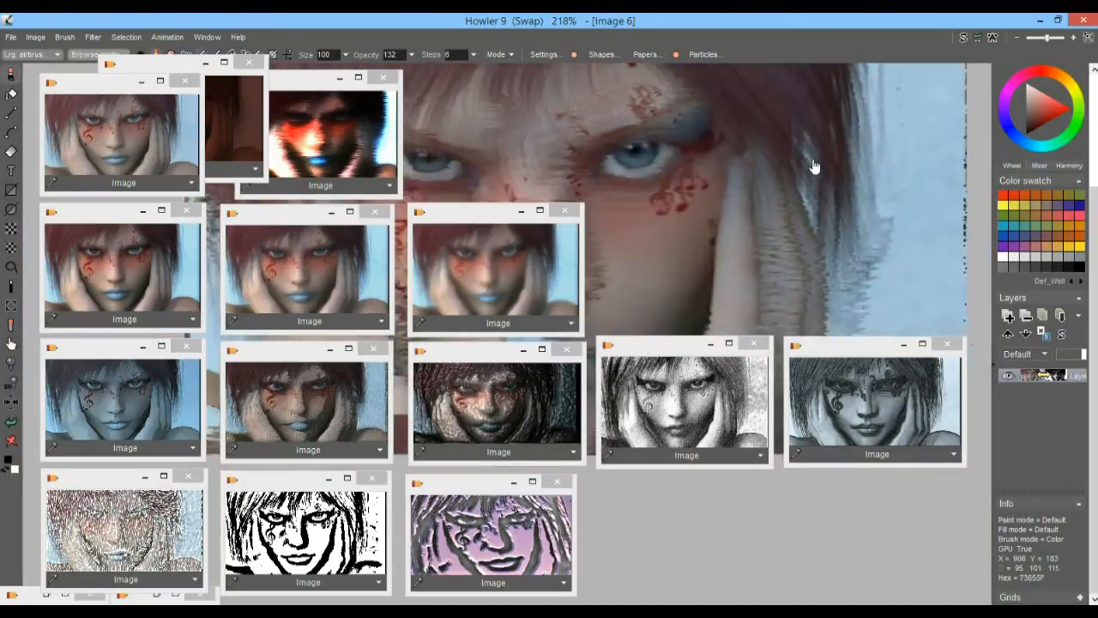
{"action": "left_click_drag", "start_coordinate": [756, 284], "coordinate": [780, 268]}
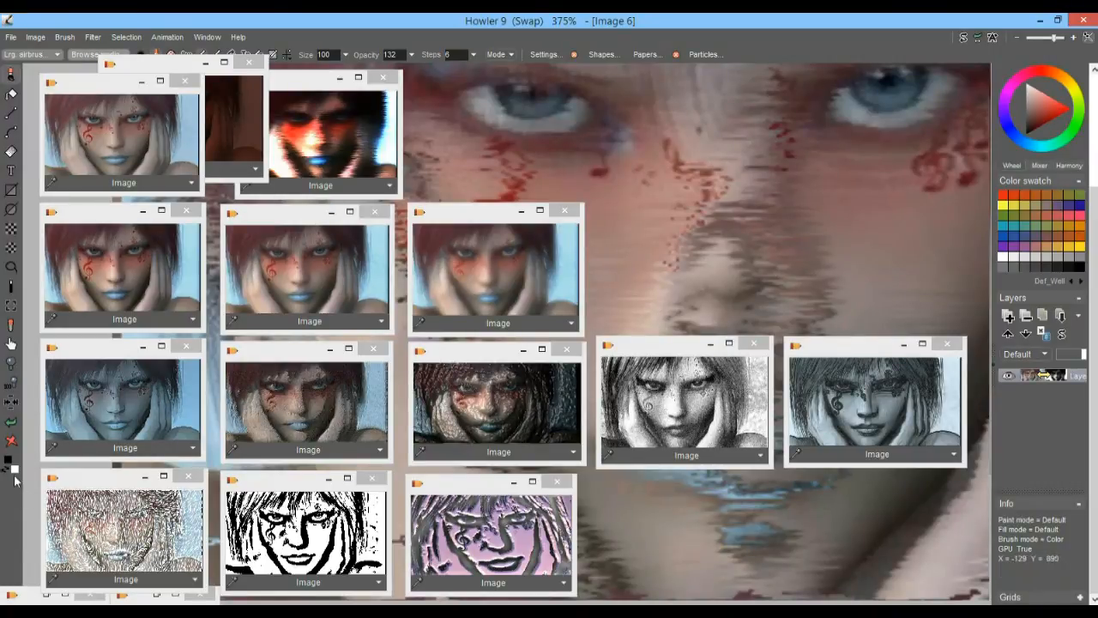
Restore the original portrait from its stored copy, apply a moderate Jitter displace by the swap image, and inspect the grainy edges
{"action": "left_click", "coordinate": [82, 168]}
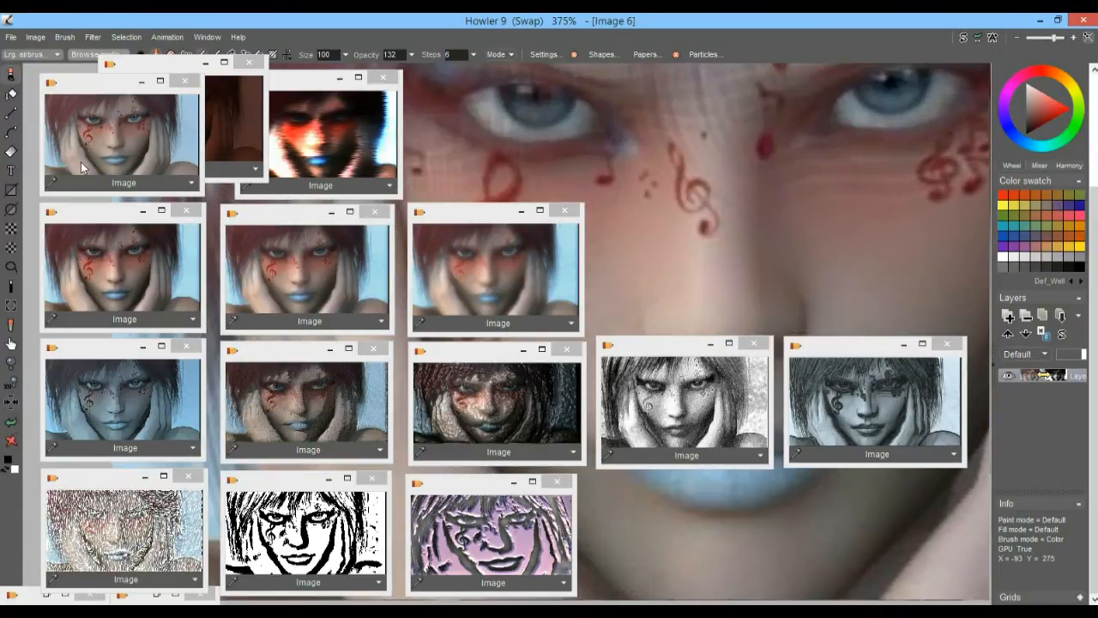
{"action": "left_click", "coordinate": [92, 37]}
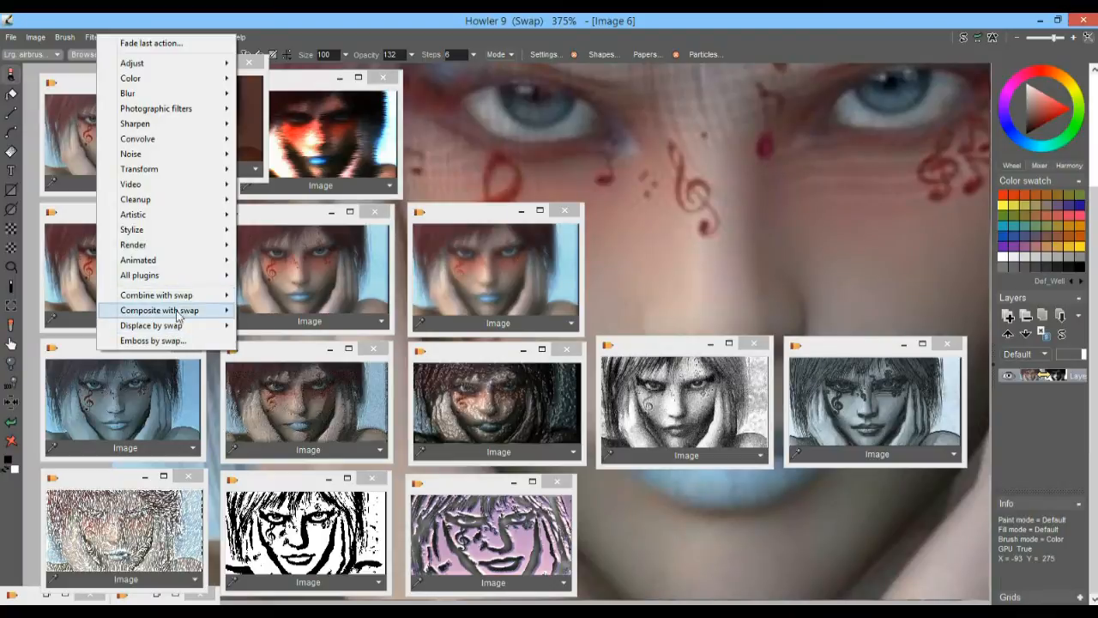
{"action": "mouse_move", "coordinate": [176, 326]}
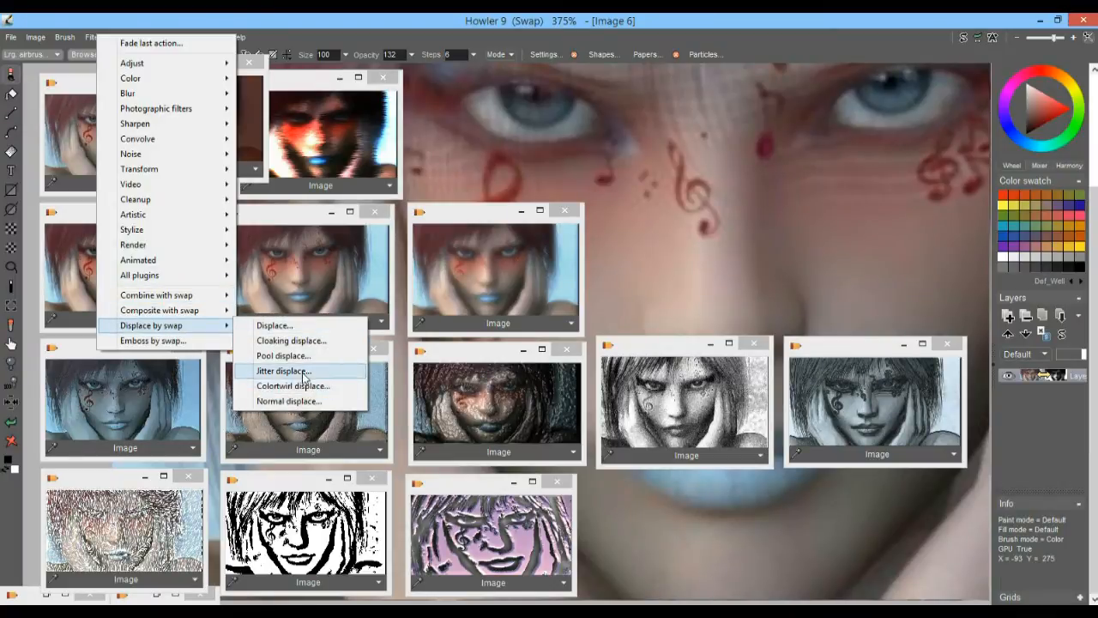
{"action": "left_click", "coordinate": [336, 370]}
{"action": "left_click_drag", "start_coordinate": [525, 311], "coordinate": [559, 314]}
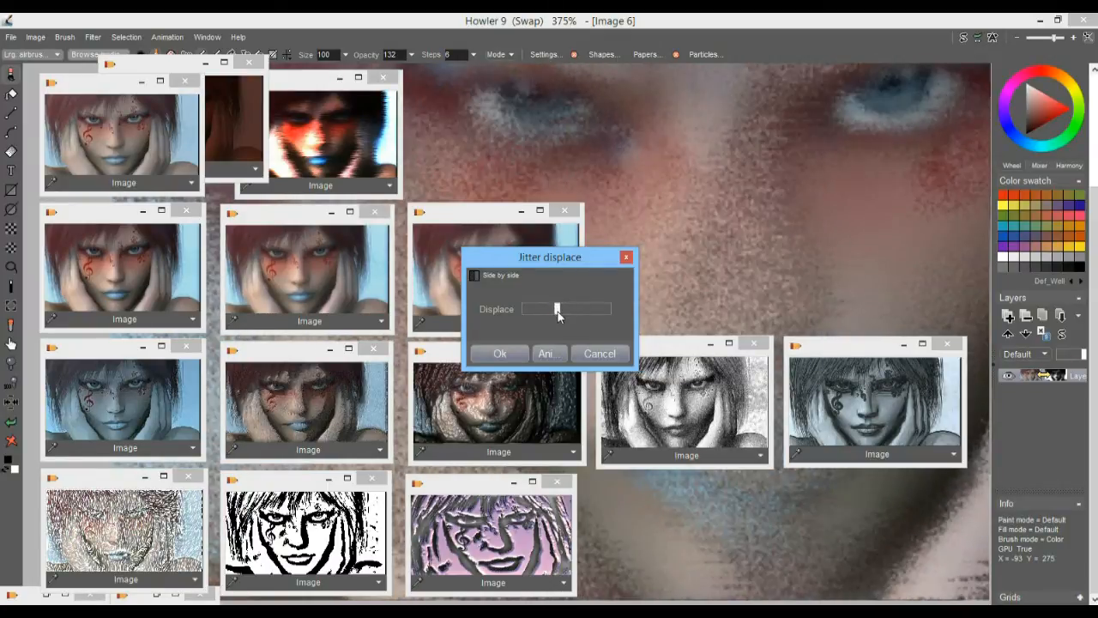
{"action": "left_click", "coordinate": [500, 354]}
{"action": "scroll", "coordinate": [895, 253], "scroll_direction": "down", "scroll_amount": 1}
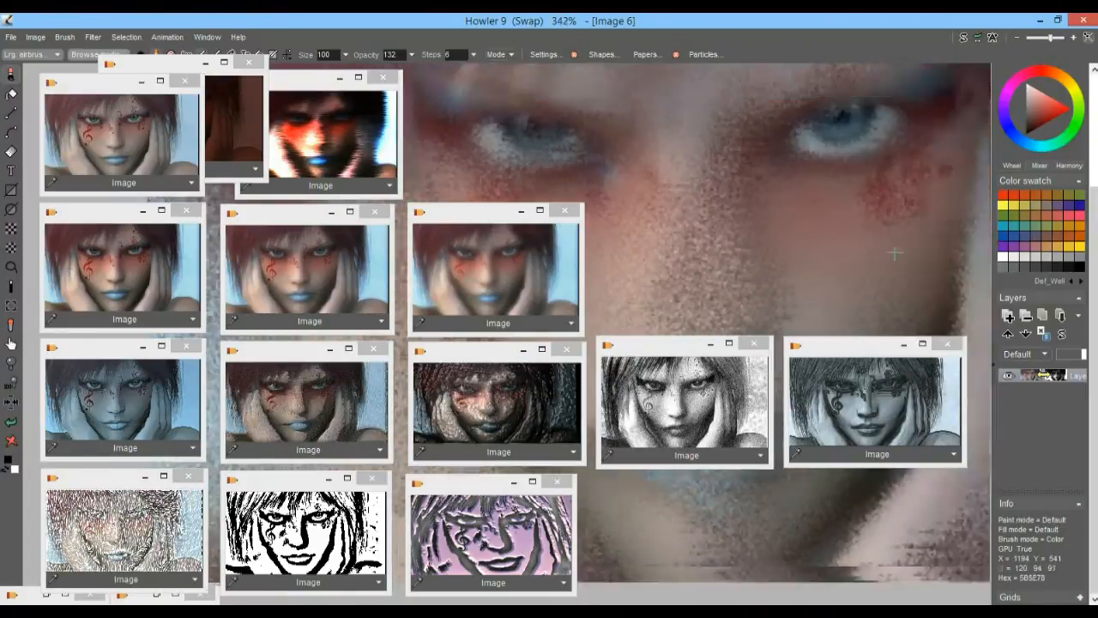
{"action": "scroll", "coordinate": [895, 253], "scroll_direction": "down", "scroll_amount": 5}
{"action": "scroll", "coordinate": [864, 260], "scroll_direction": "up", "scroll_amount": 1}
{"action": "left_click_drag", "start_coordinate": [798, 226], "coordinate": [788, 197]}
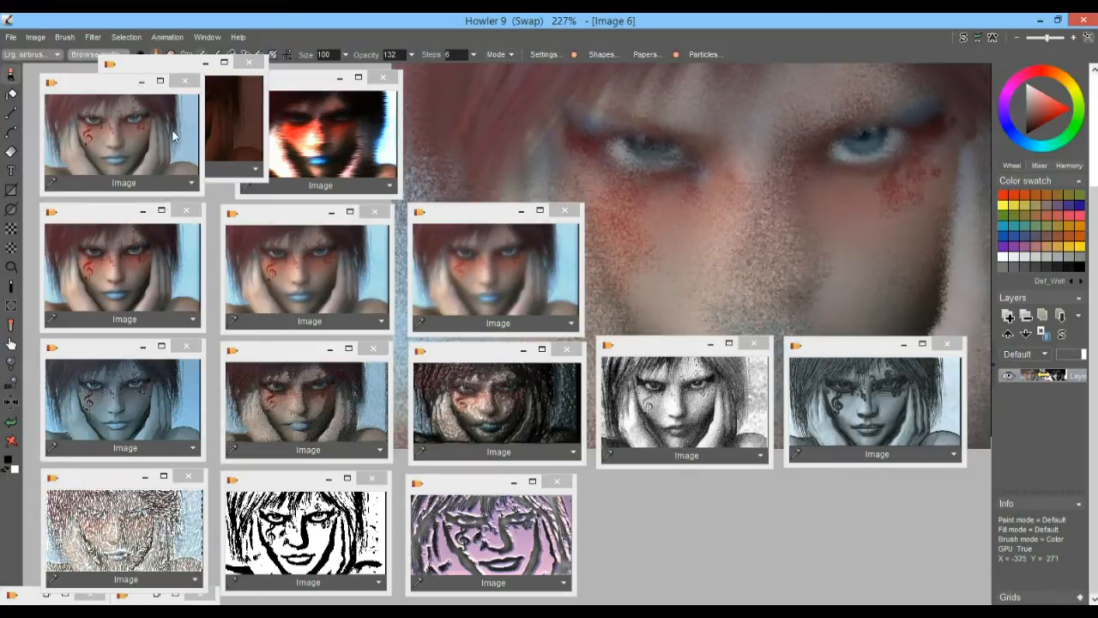
Restore the original portrait and apply Colortwirl displace by the swap image with a strong displacement and reduced twirl
{"action": "left_click", "coordinate": [131, 128]}
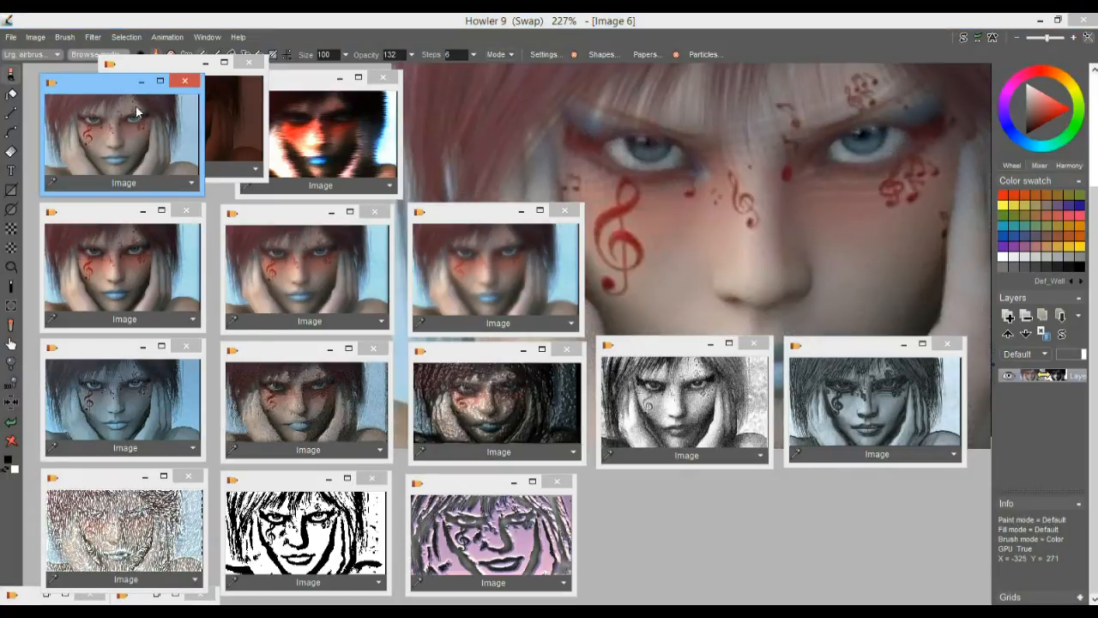
{"action": "left_click", "coordinate": [92, 38]}
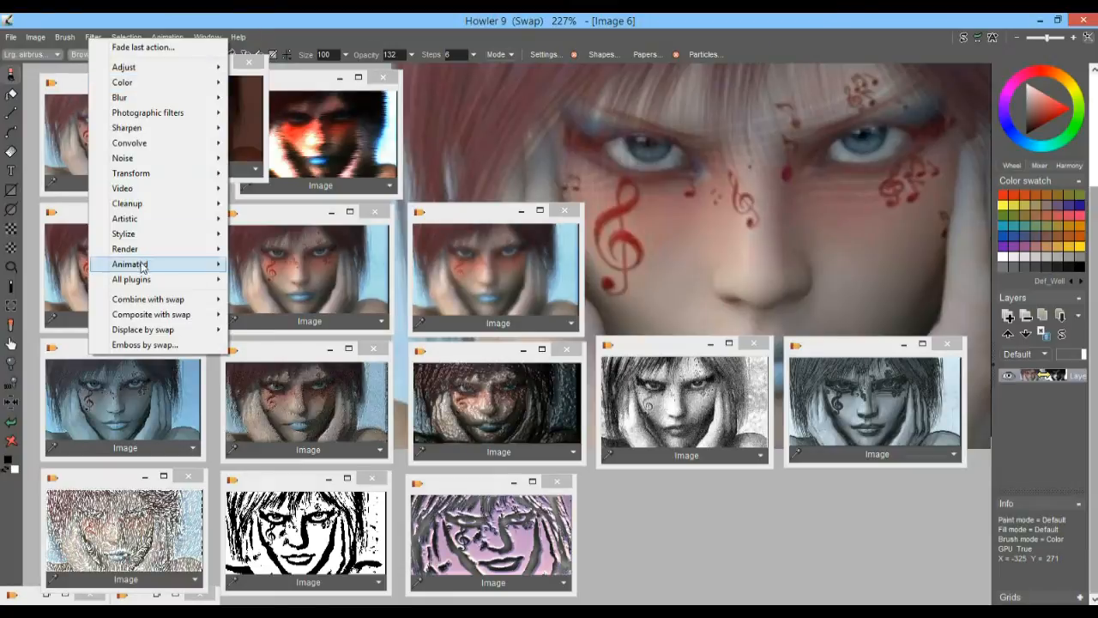
{"action": "mouse_move", "coordinate": [163, 331]}
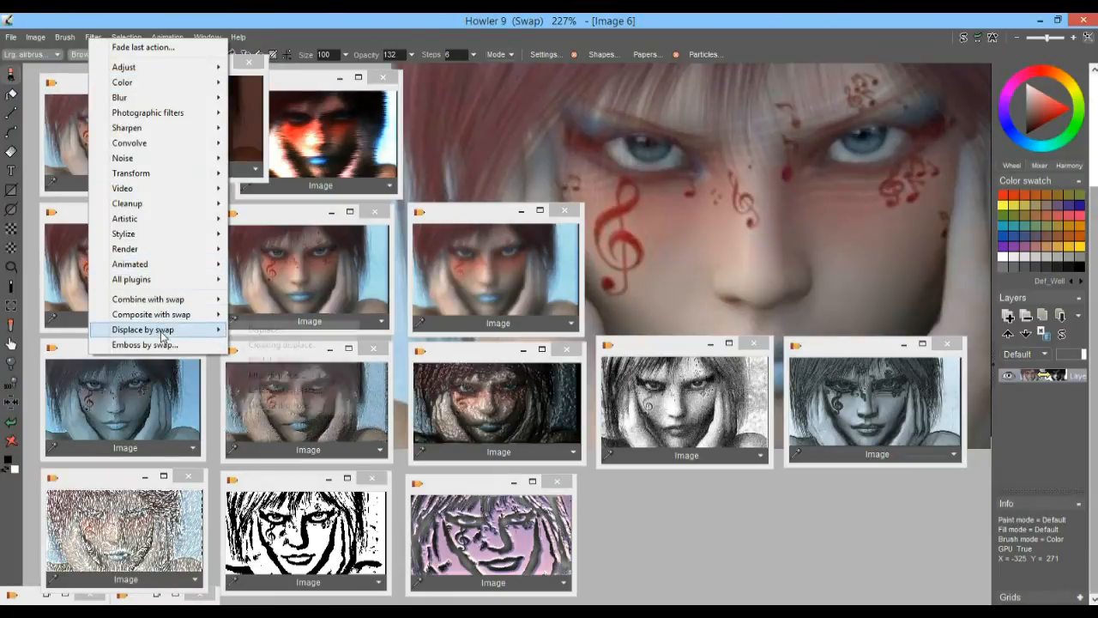
{"action": "left_click", "coordinate": [302, 392]}
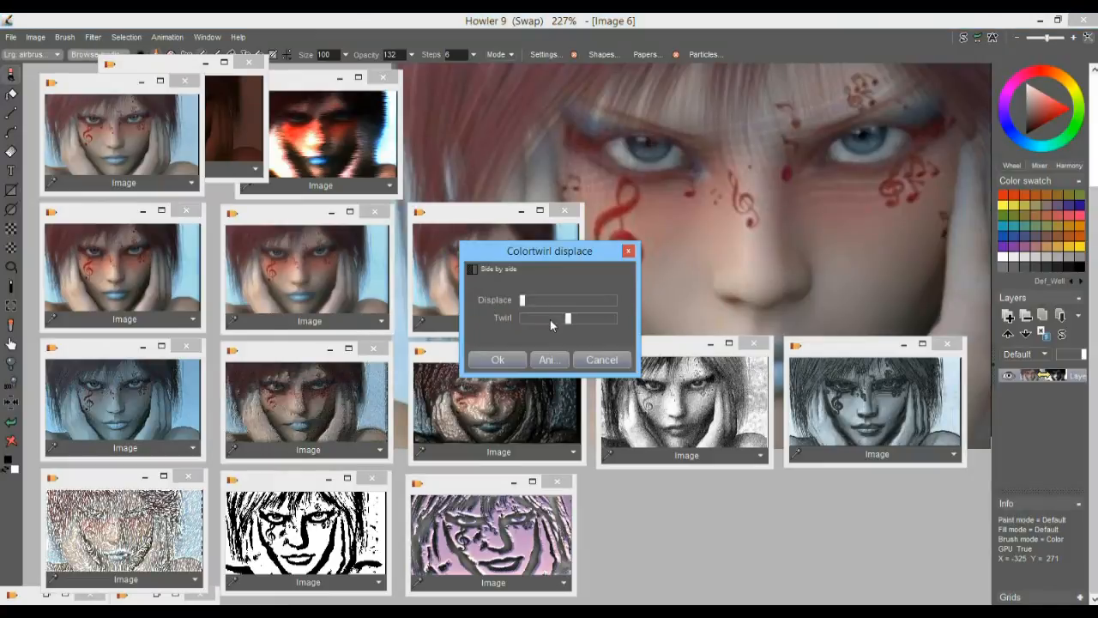
{"action": "left_click_drag", "start_coordinate": [533, 297], "coordinate": [584, 307]}
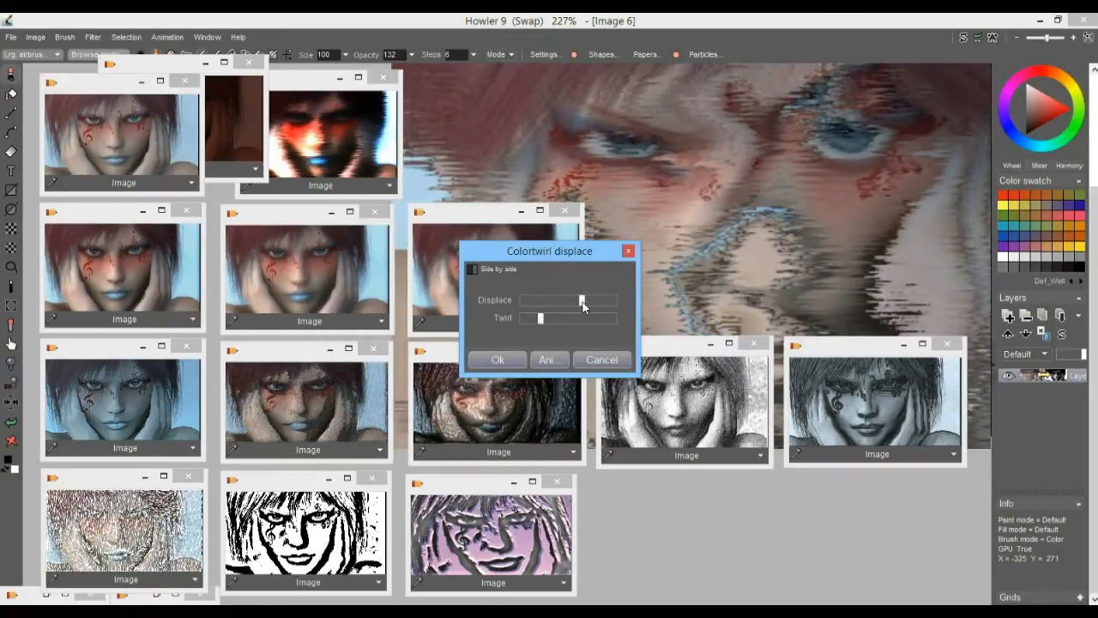
{"action": "left_click", "coordinate": [498, 360]}
{"action": "scroll", "coordinate": [832, 183], "scroll_direction": "down", "scroll_amount": 3}
{"action": "left_click_drag", "start_coordinate": [832, 183], "coordinate": [819, 224]}
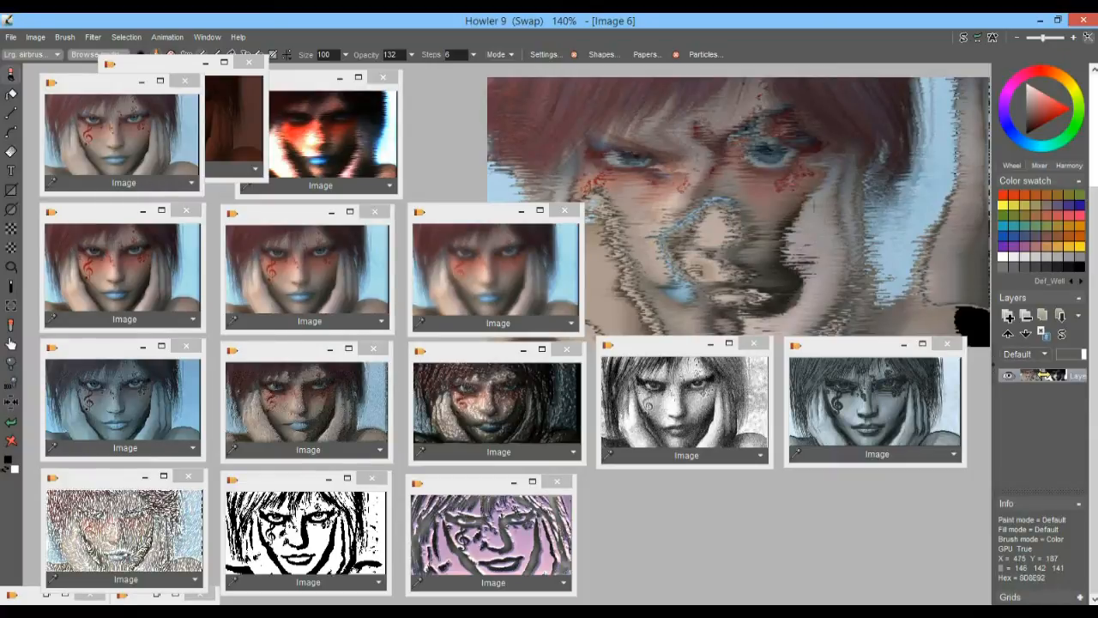
Overlay the colour-twirled portrait with the Video lines filter
{"action": "left_click", "coordinate": [91, 37]}
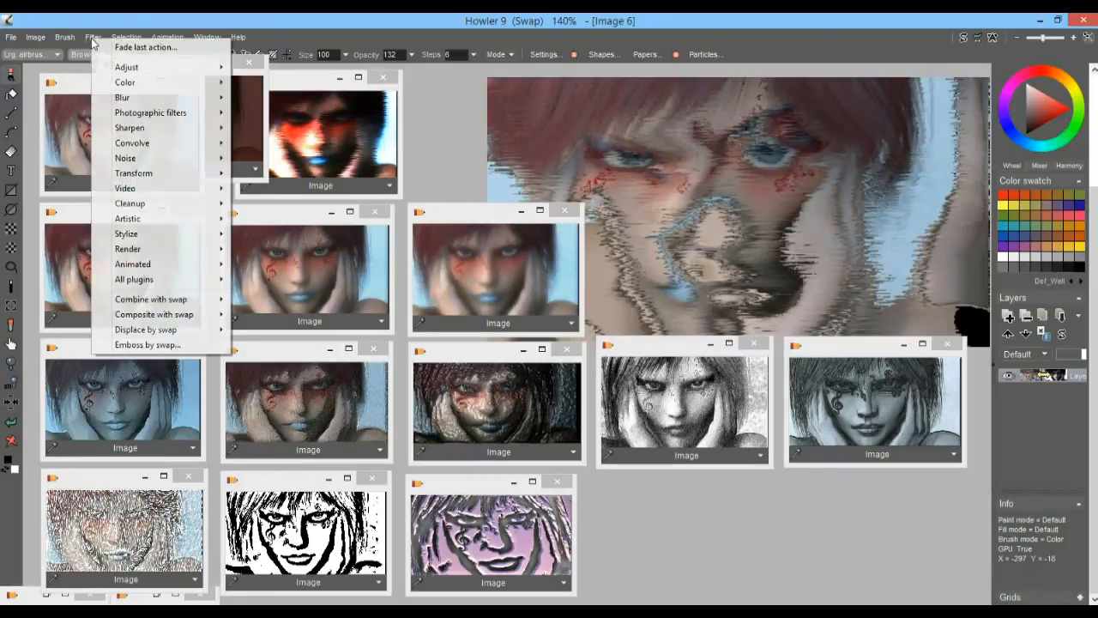
{"action": "mouse_move", "coordinate": [154, 188]}
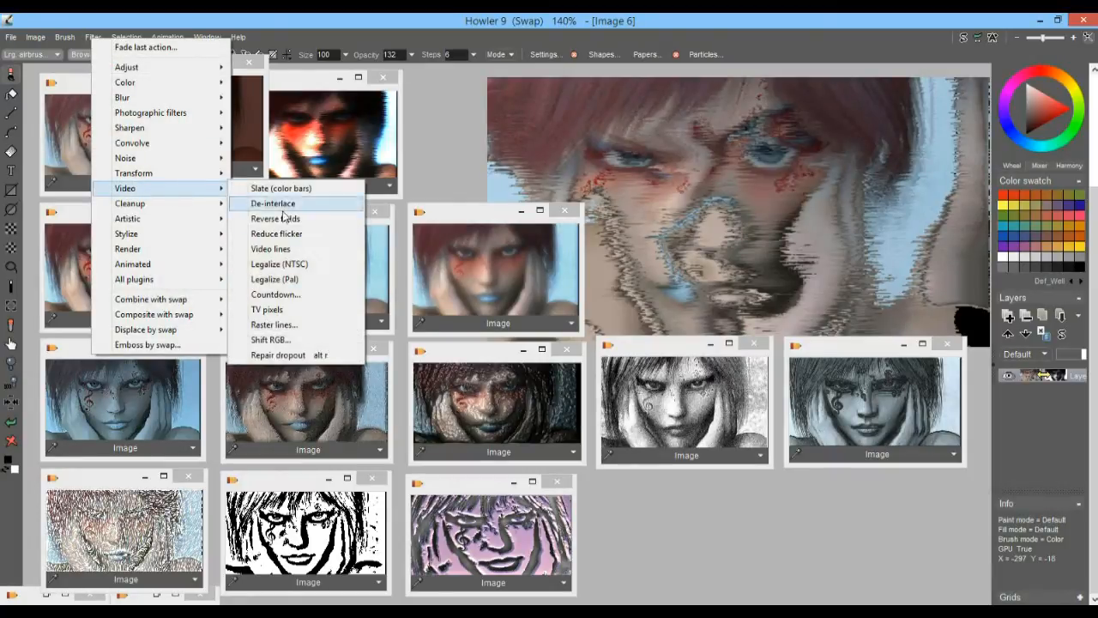
{"action": "left_click", "coordinate": [270, 248]}
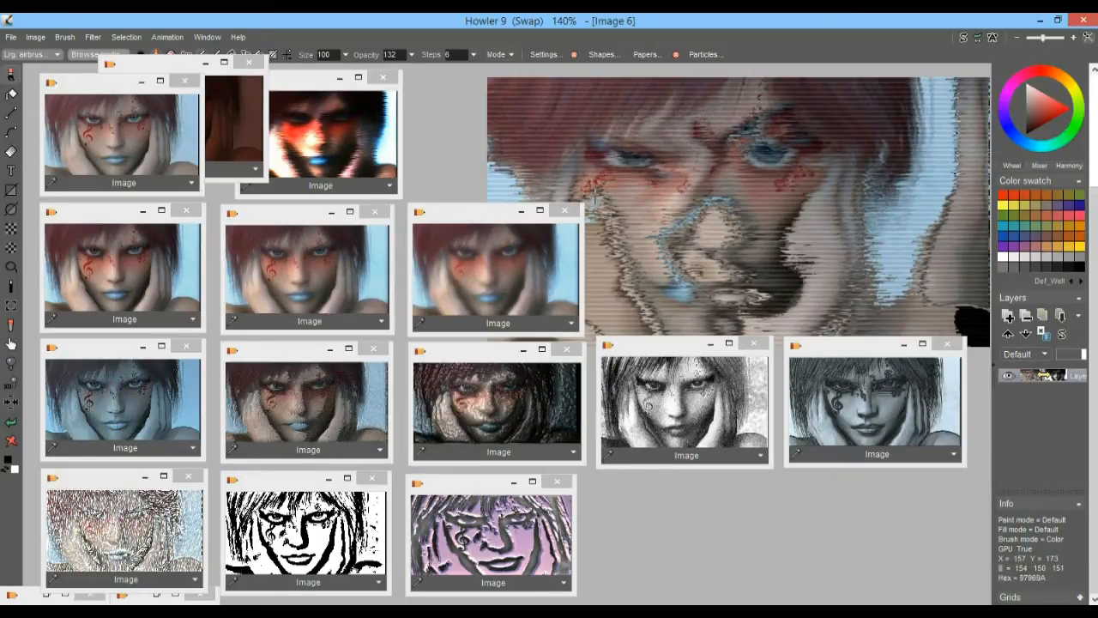
Restore the original portrait from its stored copy and apply Normal displace by the swap image with a value of 18
{"action": "left_click", "coordinate": [167, 151]}
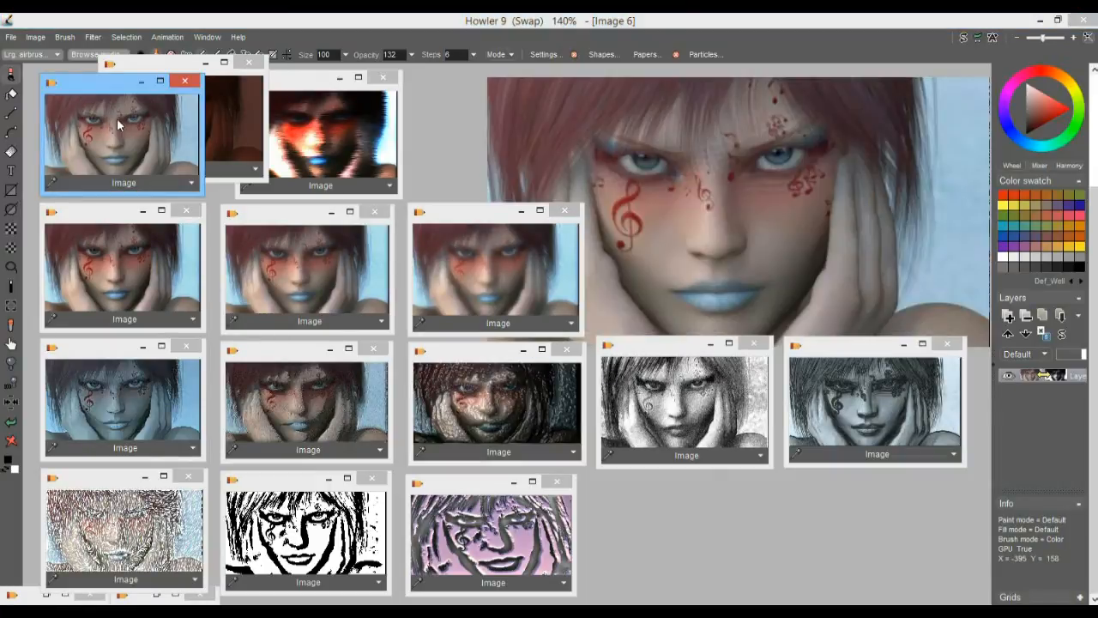
{"action": "left_click", "coordinate": [93, 37]}
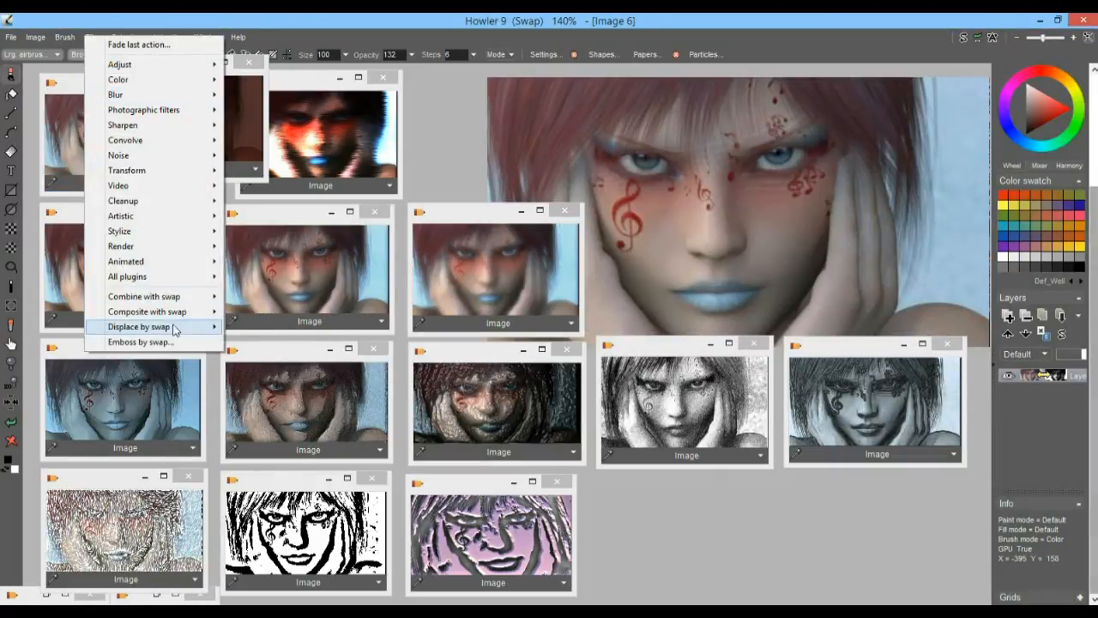
{"action": "mouse_move", "coordinate": [171, 327]}
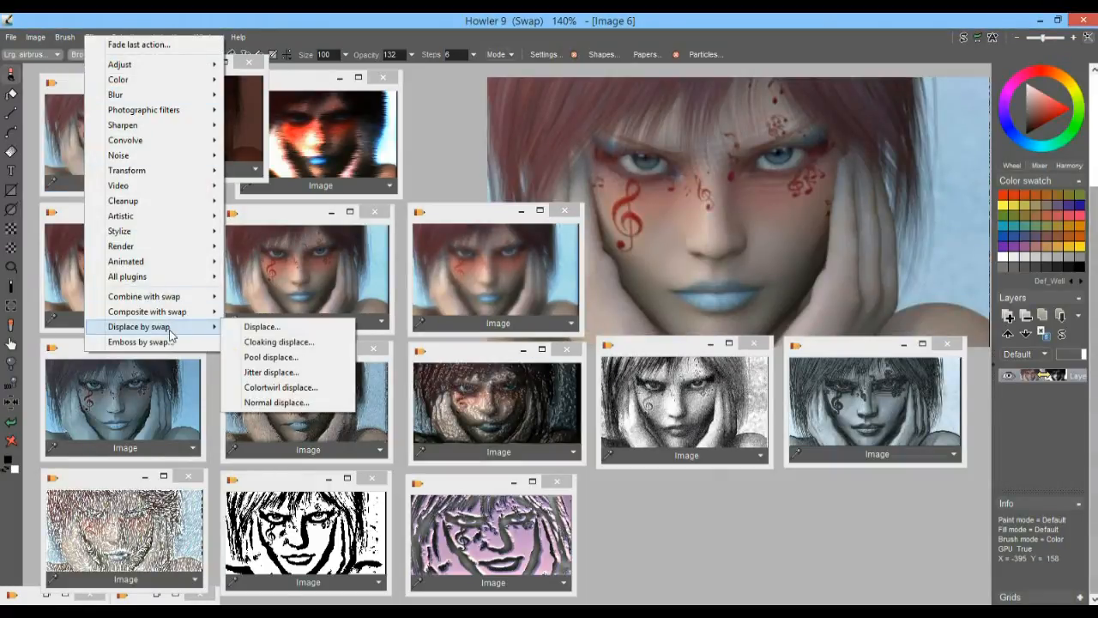
{"action": "left_click", "coordinate": [276, 402]}
{"action": "mouse_move", "coordinate": [502, 310]}
{"action": "left_mouse_down"}
{"action": "mouse_move", "coordinate": [564, 311]}
{"action": "mouse_move", "coordinate": [507, 311]}
{"action": "mouse_move", "coordinate": [518, 310]}
{"action": "left_mouse_up"}
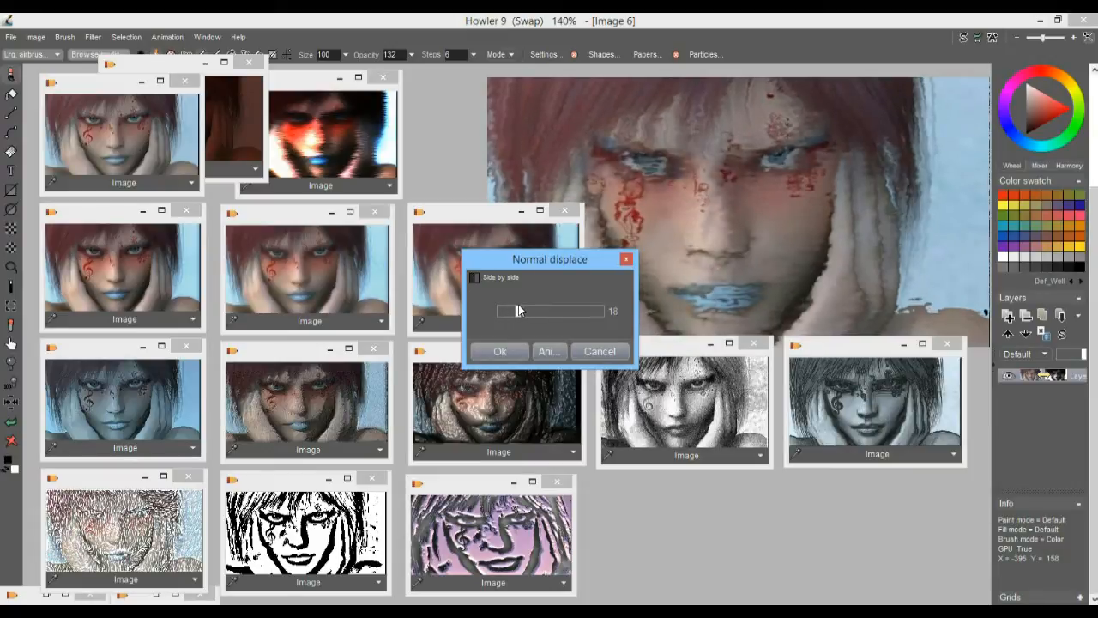
{"action": "left_click", "coordinate": [501, 351]}
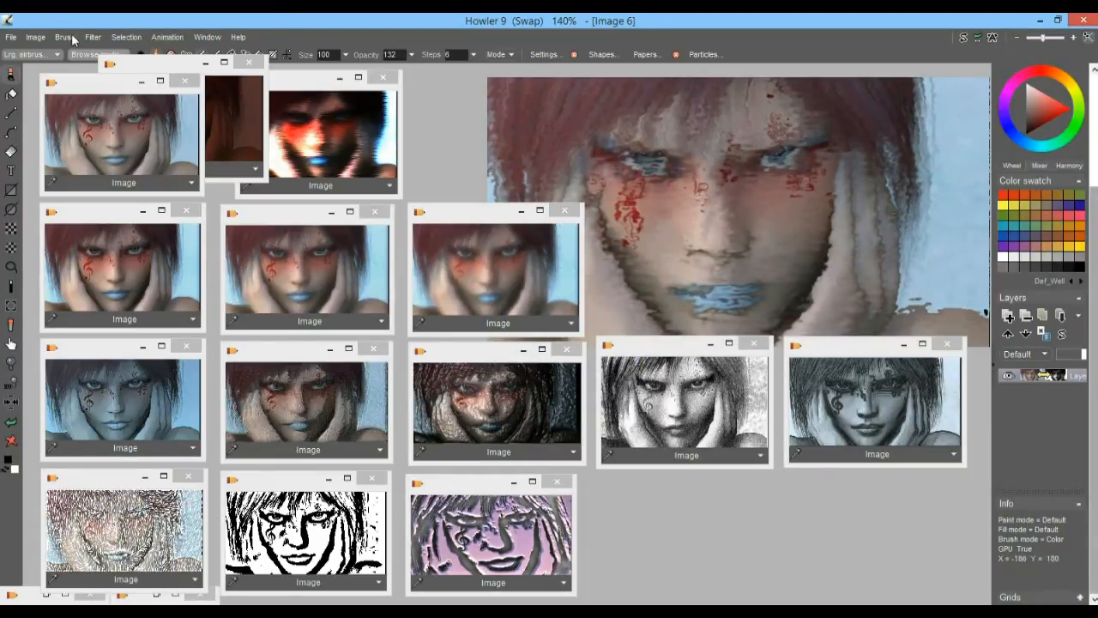
Store a copy of the normal-displaced portrait, place it beside the purple embossed copy, and enlarge its thumbnail window to match the others
{"action": "left_click", "coordinate": [35, 37]}
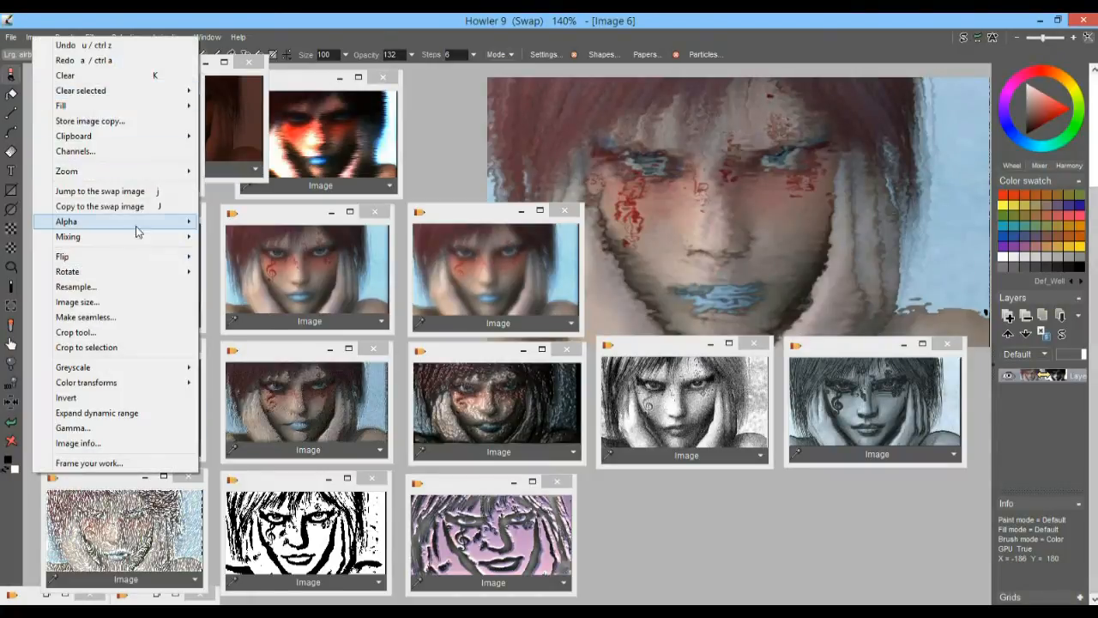
{"action": "left_click", "coordinate": [90, 121]}
{"action": "left_click_drag", "start_coordinate": [830, 119], "coordinate": [618, 494]}
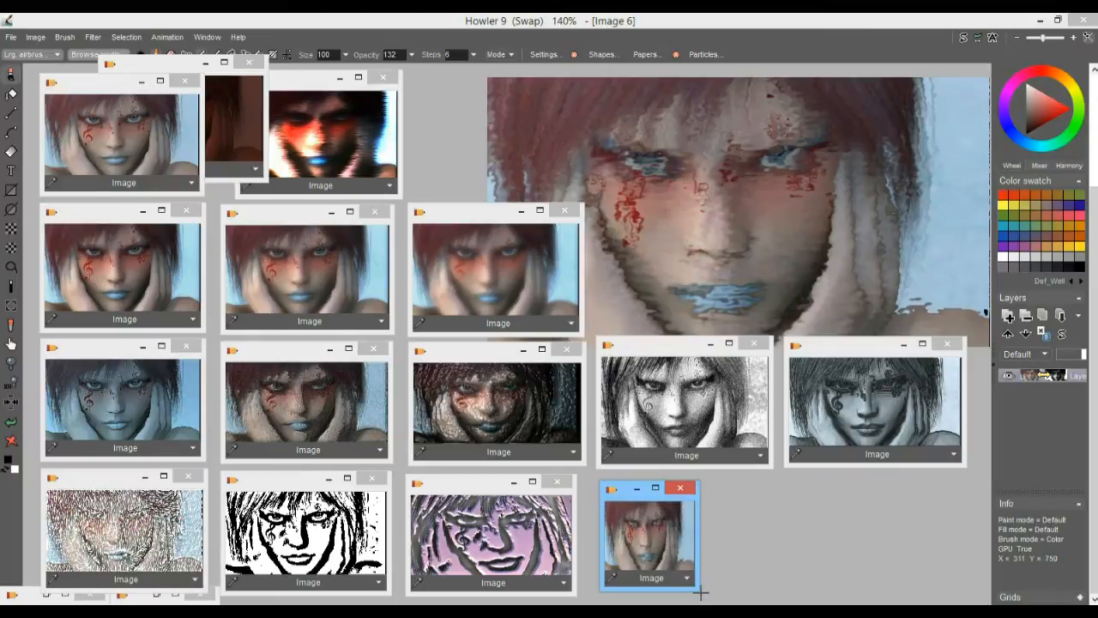
{"action": "left_click_drag", "start_coordinate": [700, 591], "coordinate": [777, 575]}
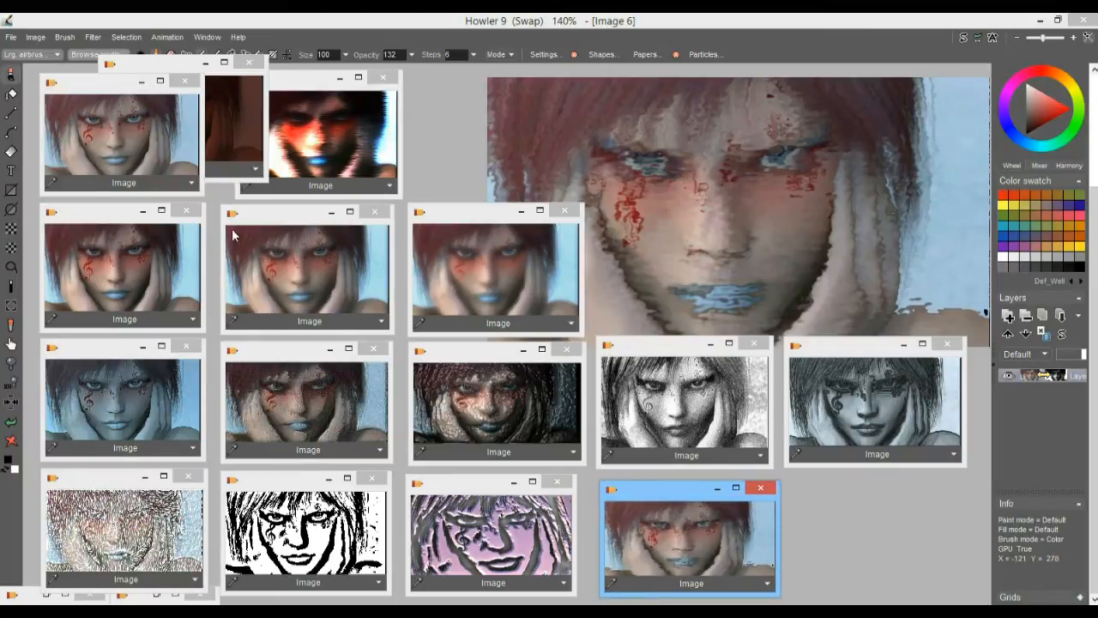
Compare the three stored portrait copies in the second row by loading each onto the main canvas in turn
{"action": "left_click", "coordinate": [115, 264]}
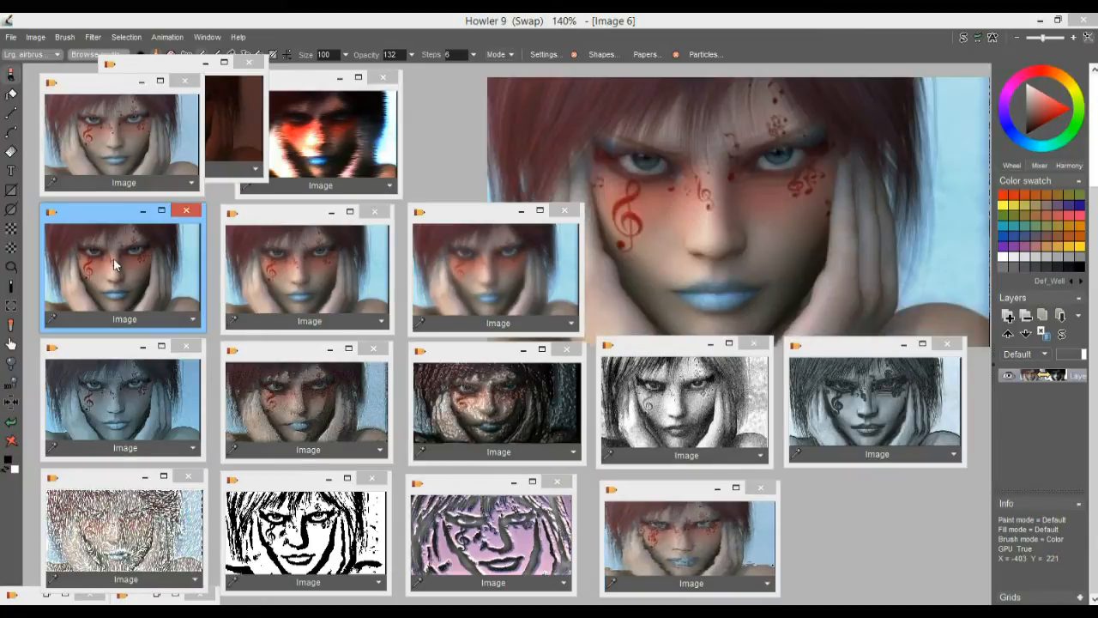
{"action": "left_click", "coordinate": [299, 264]}
{"action": "left_click", "coordinate": [460, 260]}
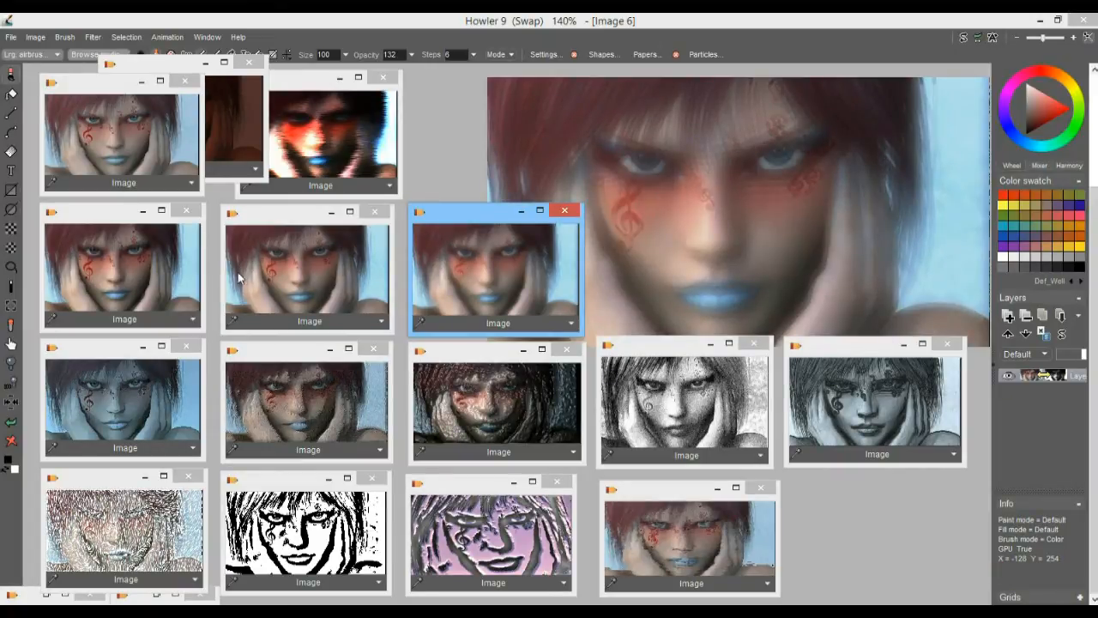
{"action": "left_click", "coordinate": [116, 255]}
{"action": "left_click", "coordinate": [283, 268]}
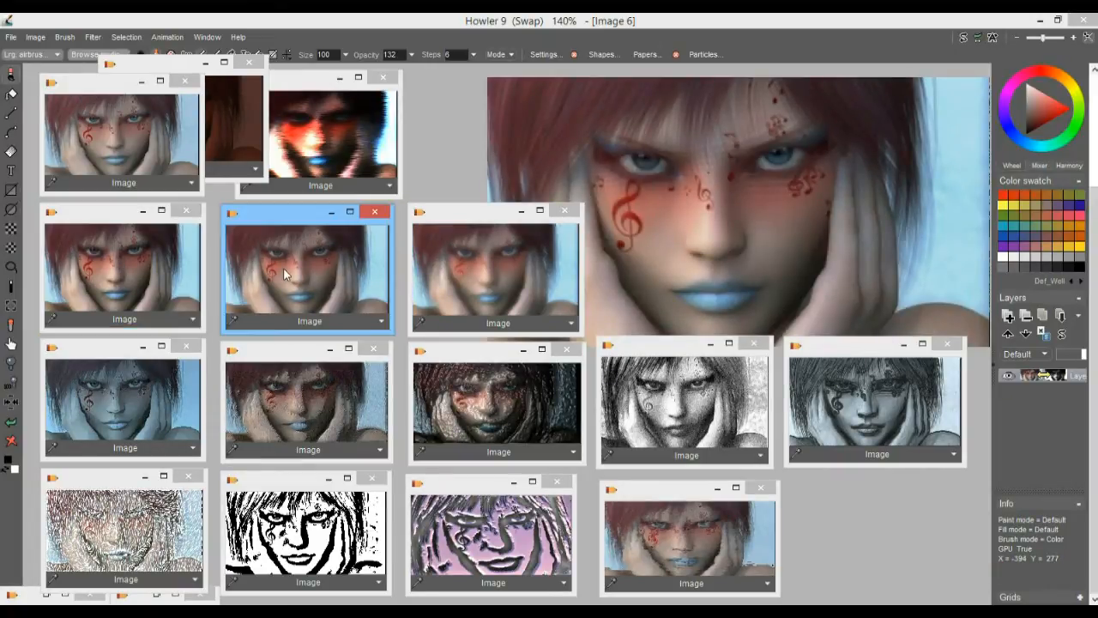
{"action": "left_click", "coordinate": [524, 282]}
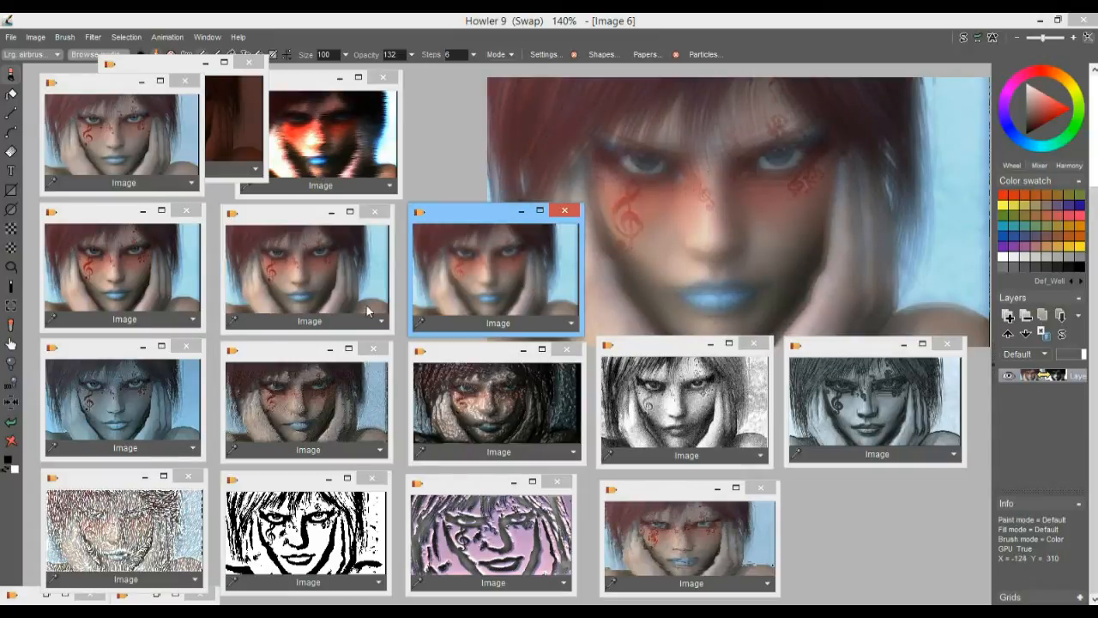
{"action": "left_click", "coordinate": [301, 262]}
{"action": "left_click", "coordinate": [475, 256]}
Load the stored blue-toned portrait, try the Art sharpen filter on it, and expand its dynamic range
{"action": "left_click", "coordinate": [135, 396]}
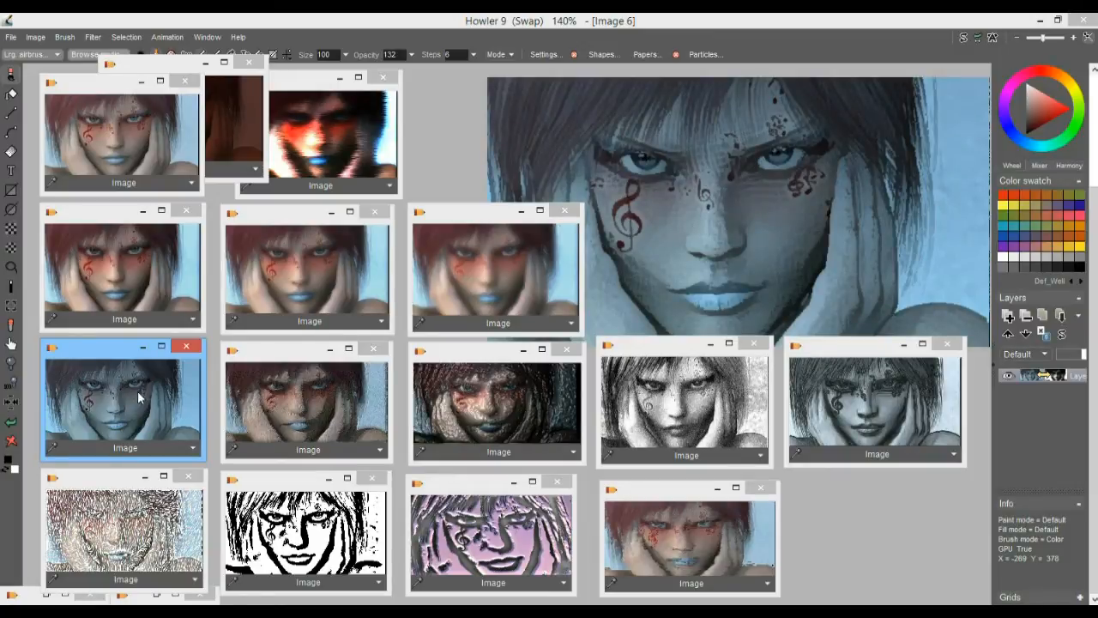
{"action": "left_click", "coordinate": [93, 37]}
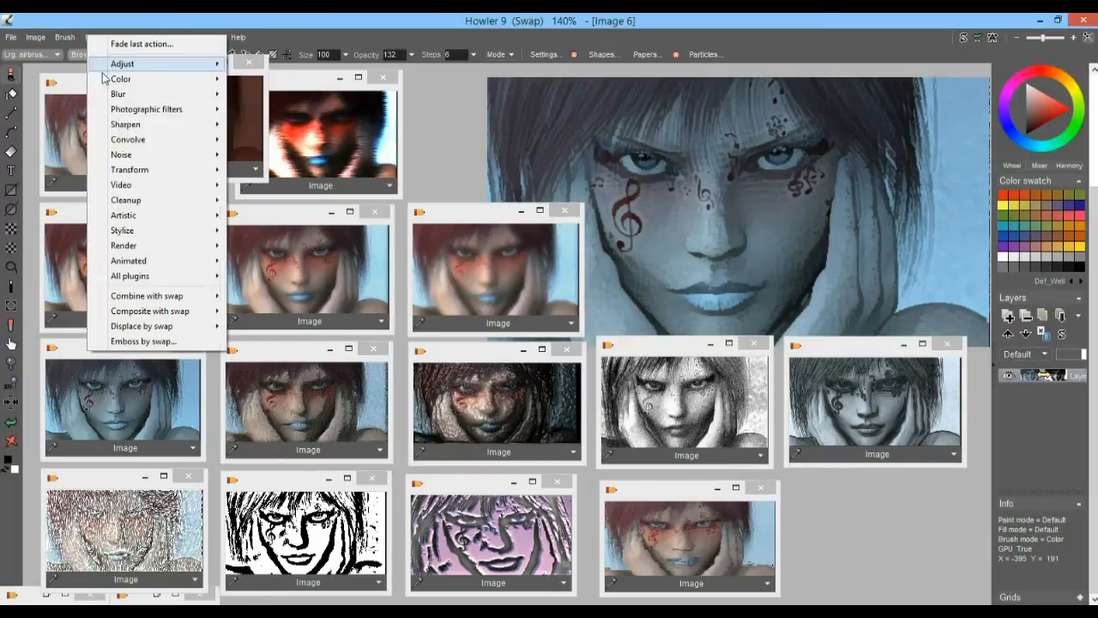
{"action": "mouse_move", "coordinate": [151, 126]}
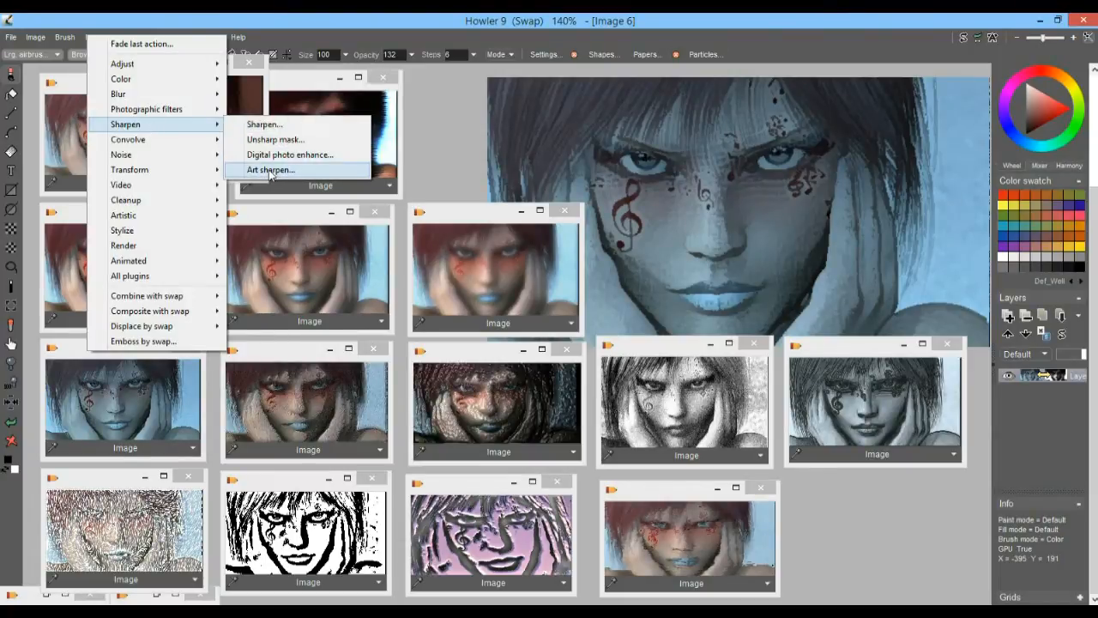
{"action": "left_click", "coordinate": [269, 169]}
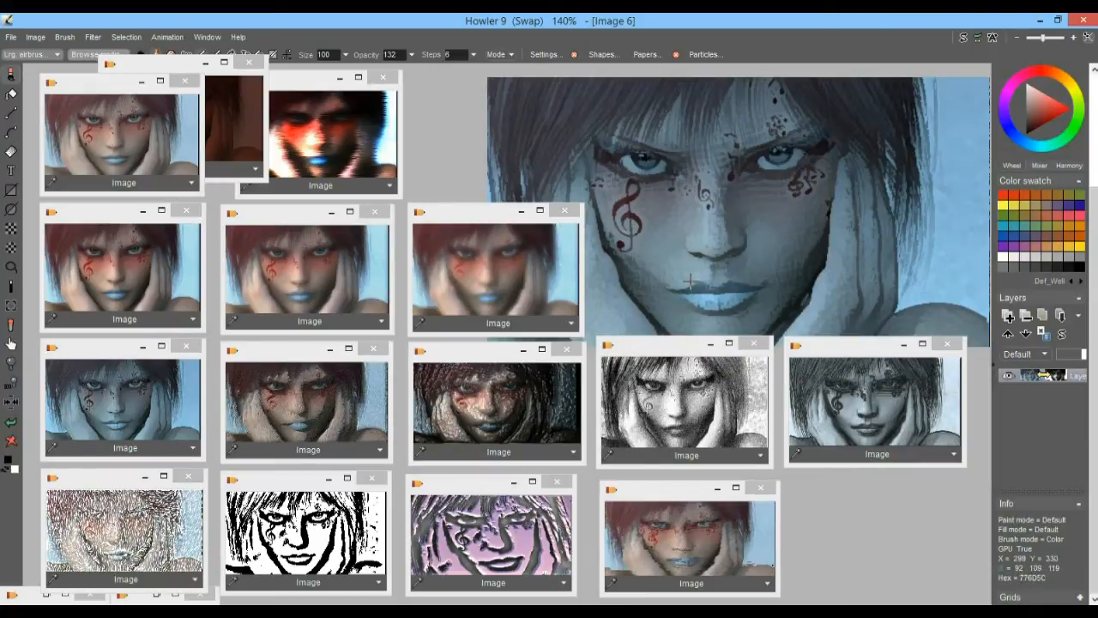
{"action": "left_click", "coordinate": [40, 40]}
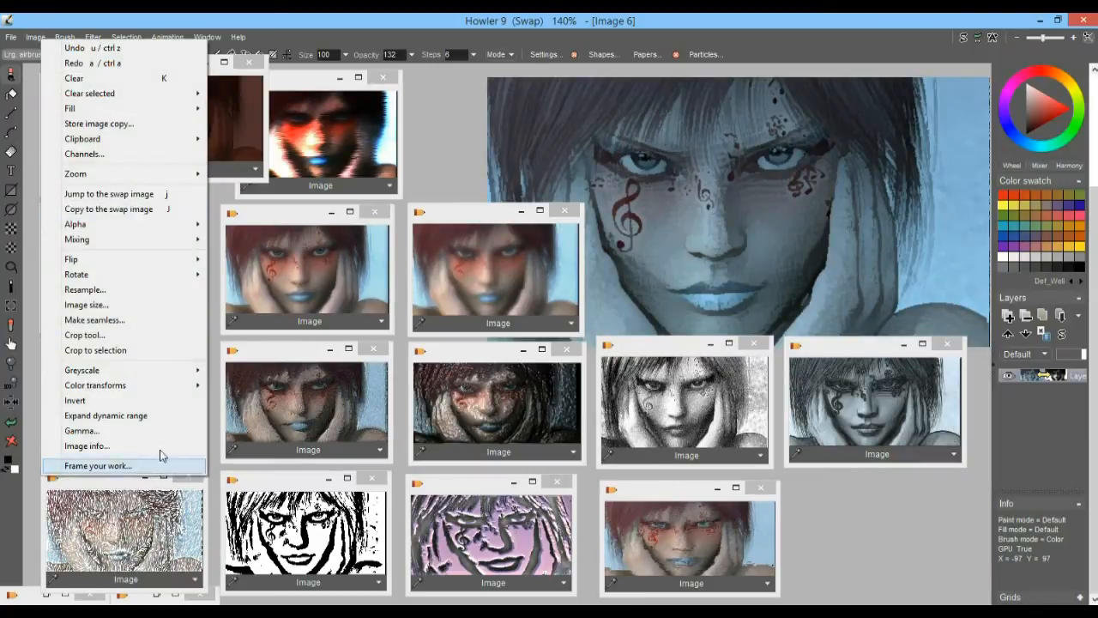
{"action": "left_click", "coordinate": [107, 415]}
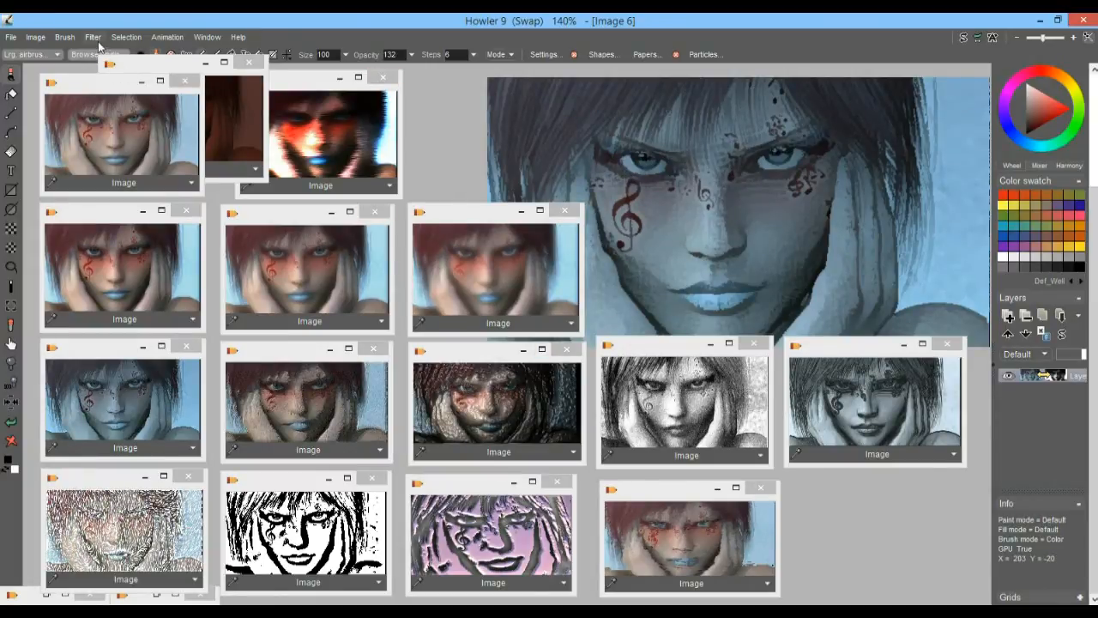
Load the stored colour portrait with the embossed texture and preview the Brush Strokes filter with density 16 and max length 14
{"action": "left_click", "coordinate": [316, 407]}
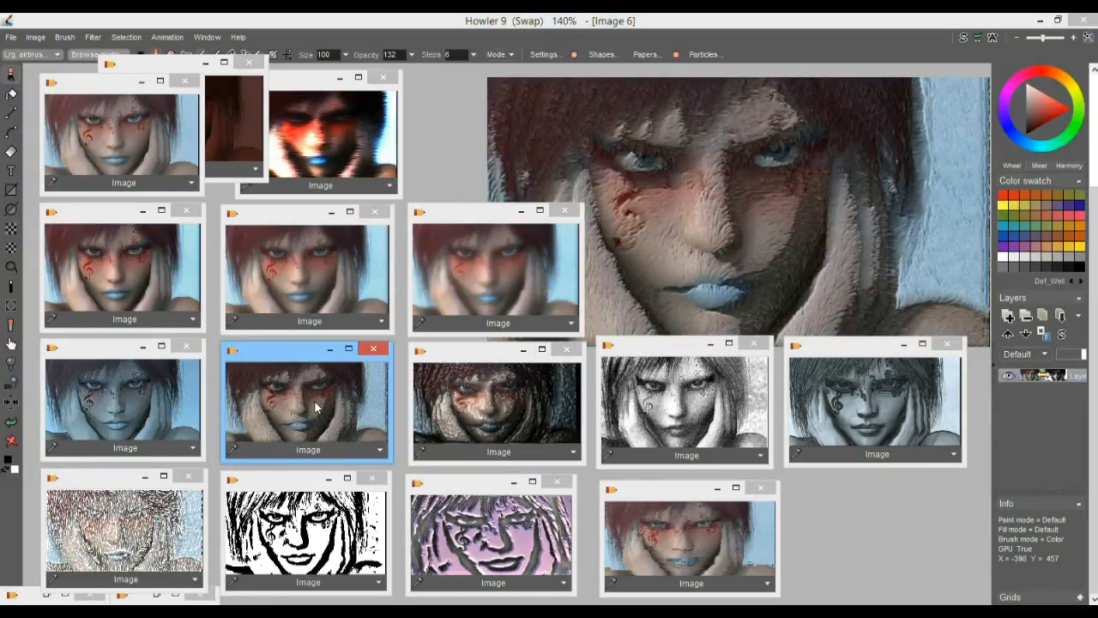
{"action": "left_click", "coordinate": [95, 37]}
{"action": "mouse_move", "coordinate": [161, 233]}
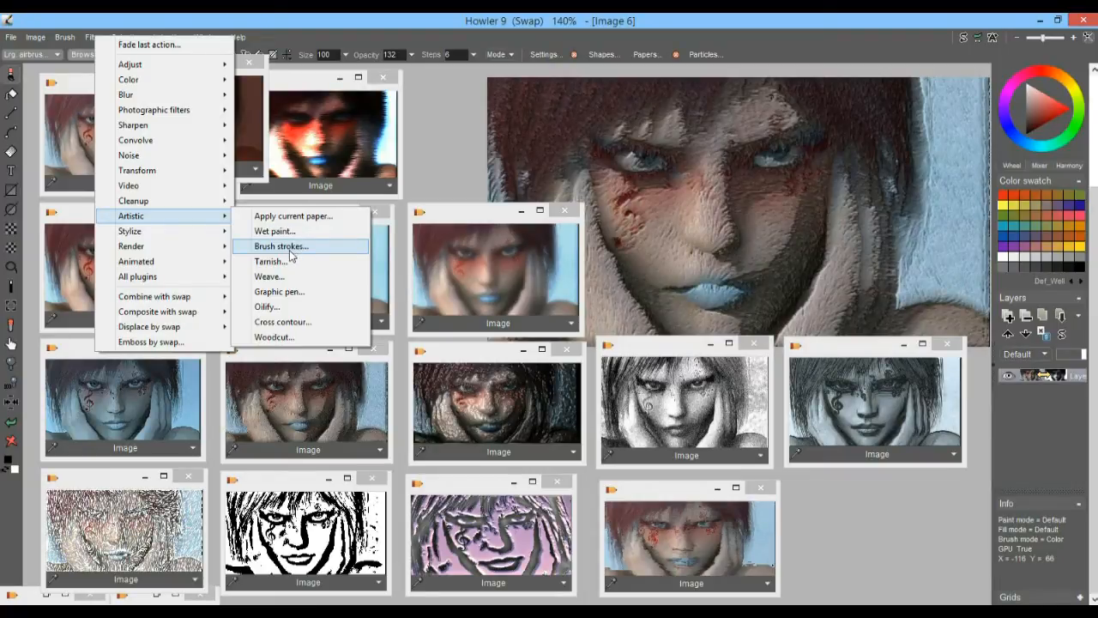
{"action": "left_click", "coordinate": [289, 248]}
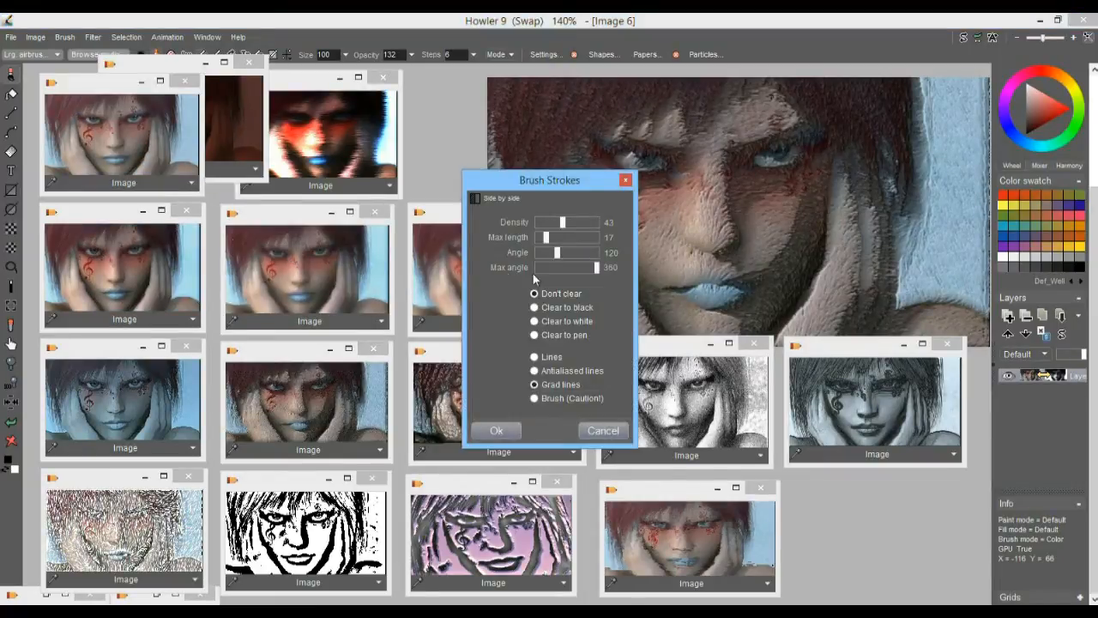
{"action": "left_click", "coordinate": [550, 222]}
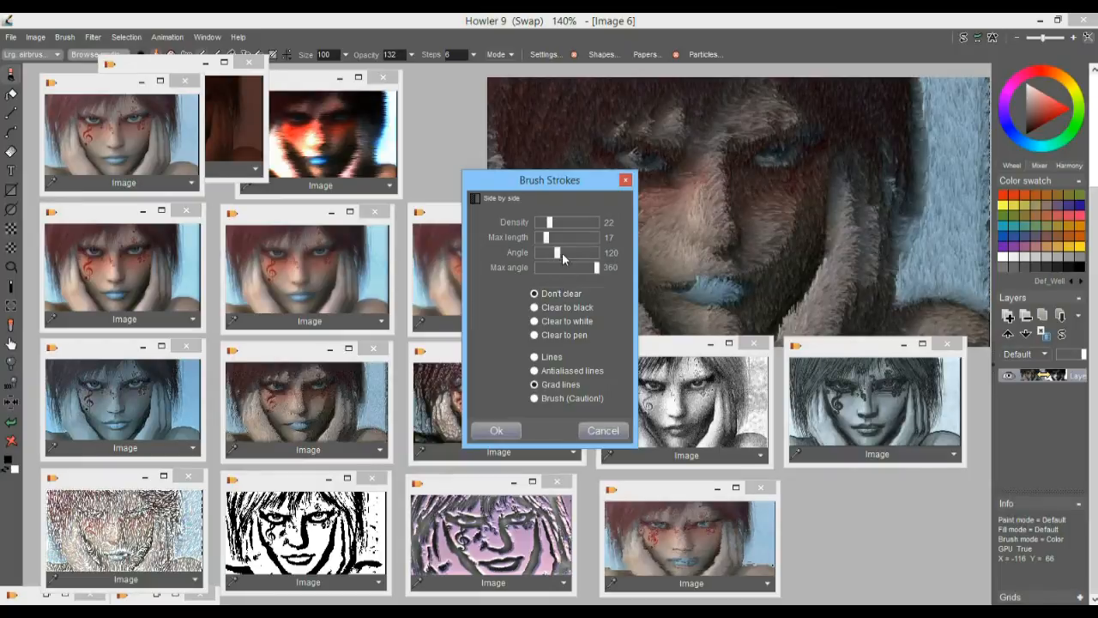
{"action": "left_click", "coordinate": [562, 252]}
{"action": "left_click", "coordinate": [558, 251]}
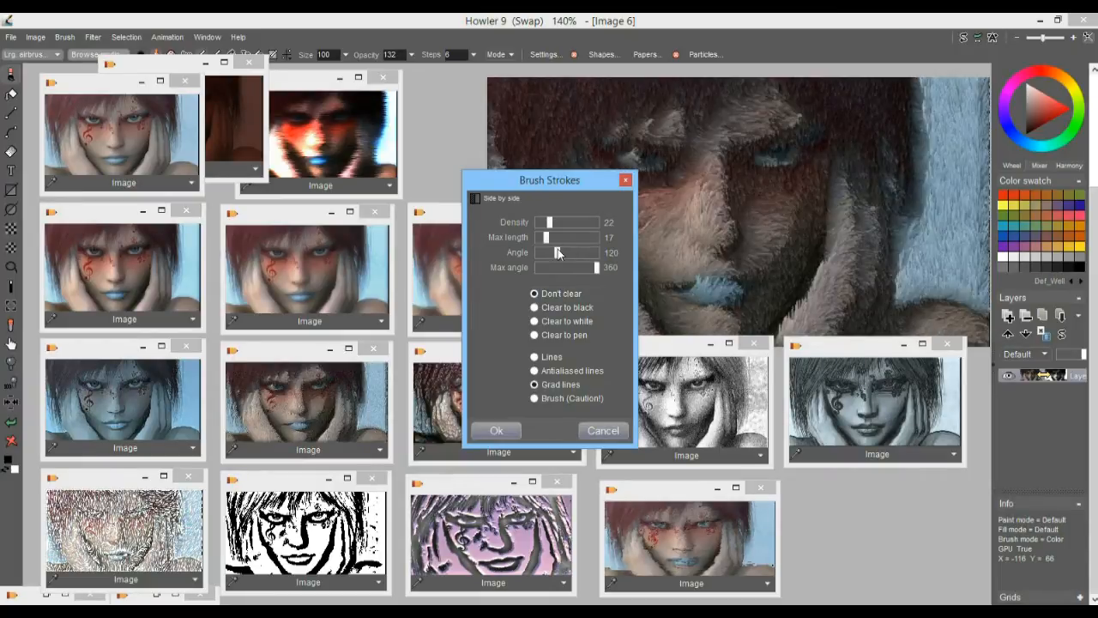
{"action": "left_click", "coordinate": [546, 223]}
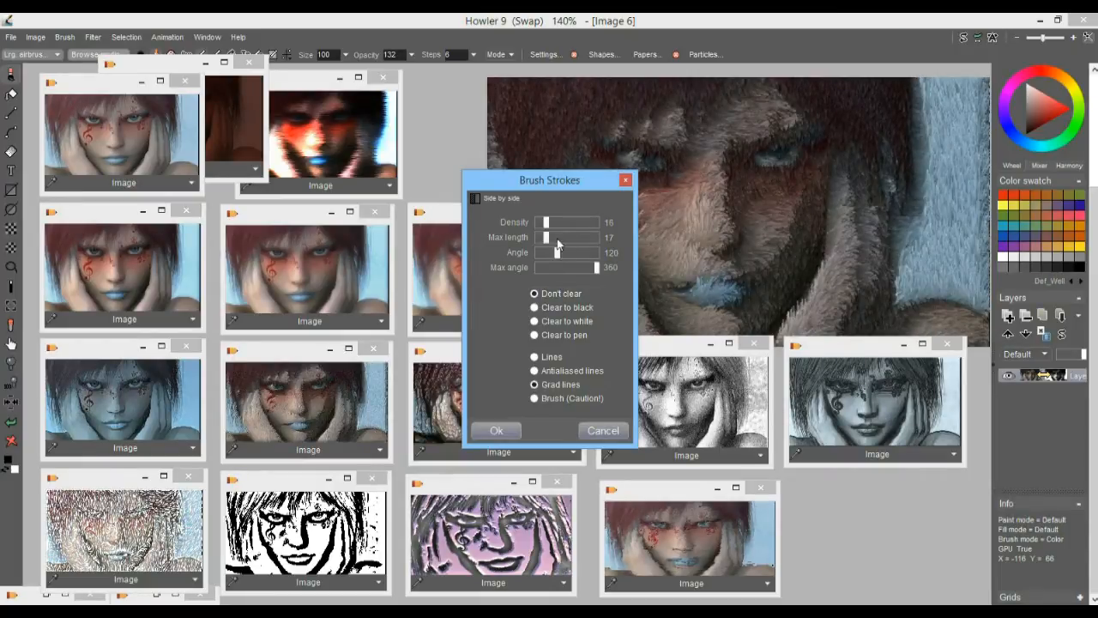
{"action": "left_click", "coordinate": [586, 238]}
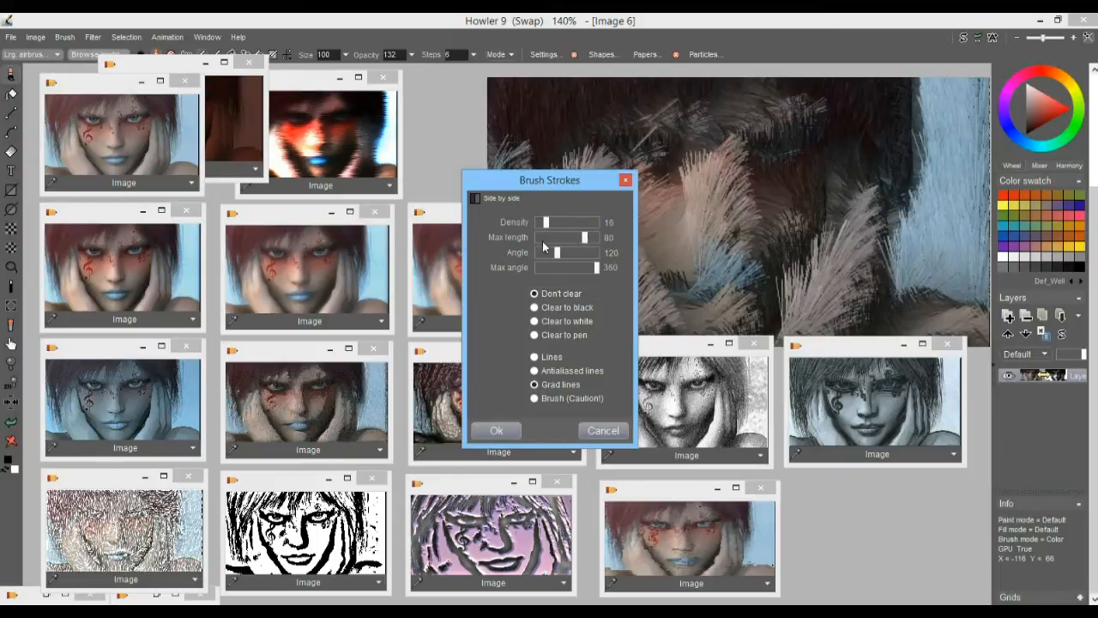
{"action": "left_click", "coordinate": [545, 237]}
{"action": "left_click_drag", "start_coordinate": [542, 188], "coordinate": [330, 129]}
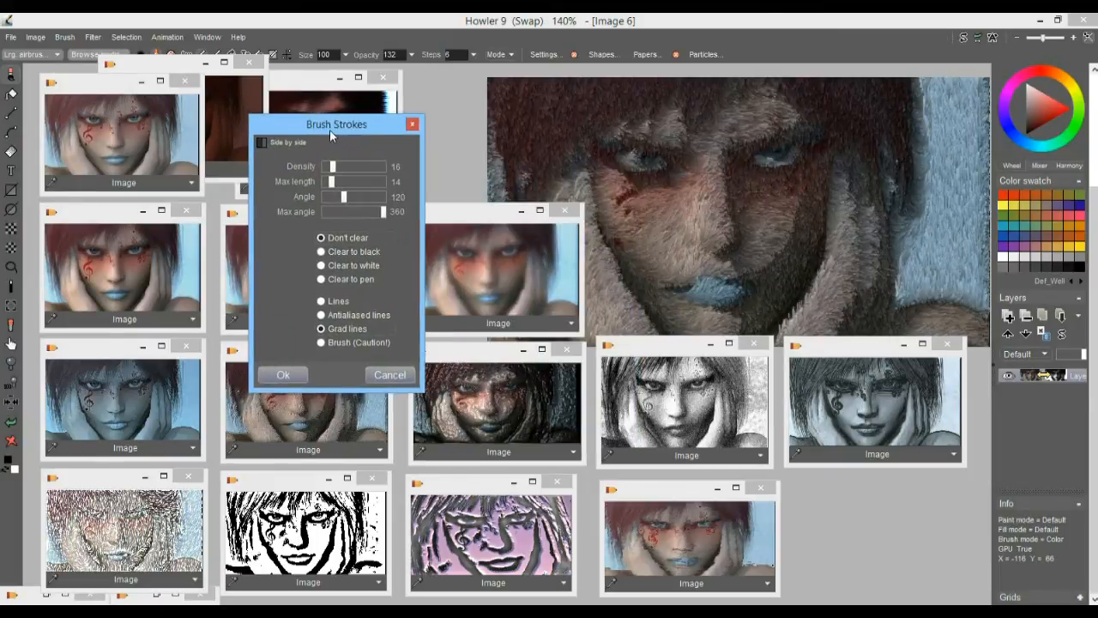
Set the brush strokes to clear to white, with angle 34 and max angle 115
{"action": "left_click", "coordinate": [326, 279]}
{"action": "left_click", "coordinate": [322, 265]}
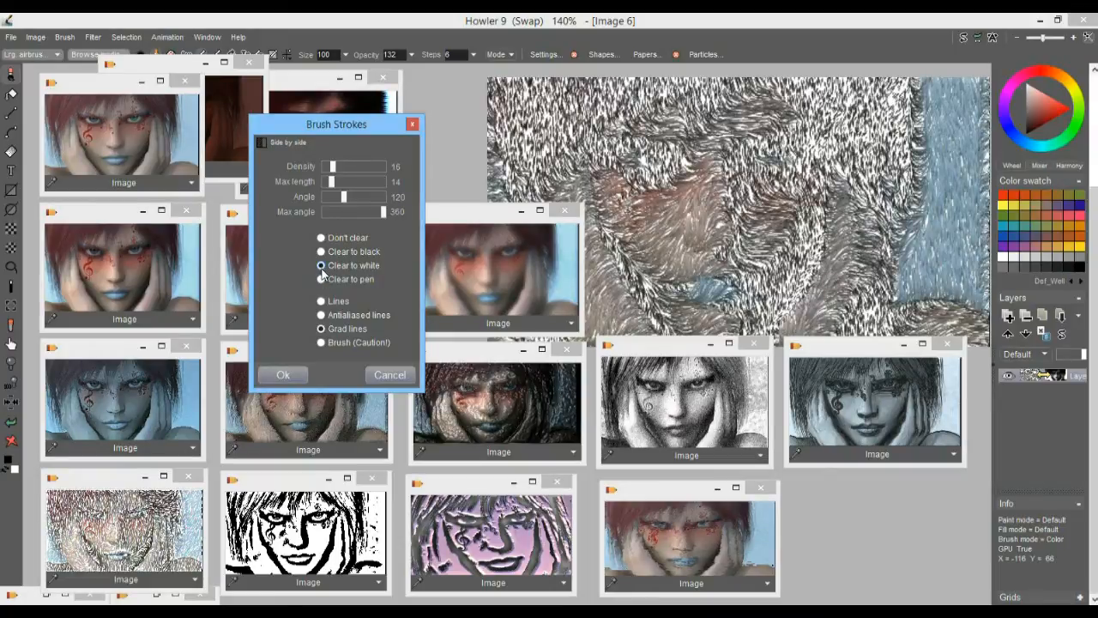
{"action": "left_click", "coordinate": [342, 211]}
{"action": "left_click", "coordinate": [329, 212]}
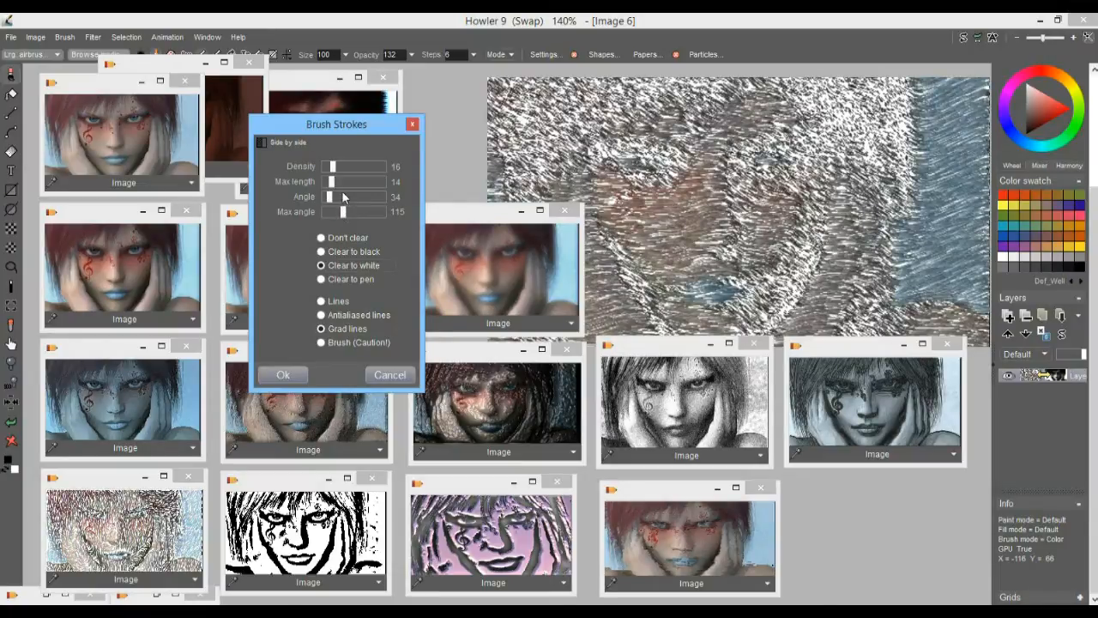
Switch the brush strokes to Clear to pen, preview the Lines, Antialiased lines and Grad lines styles, and select the Brush style
{"action": "left_click", "coordinate": [338, 279]}
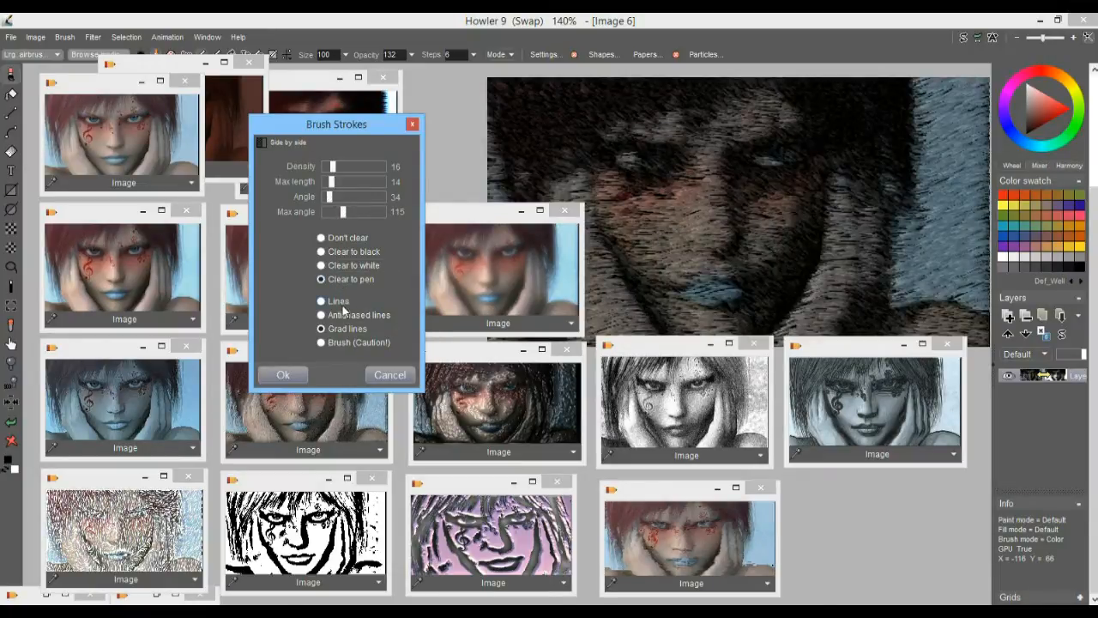
{"action": "left_click", "coordinate": [342, 302]}
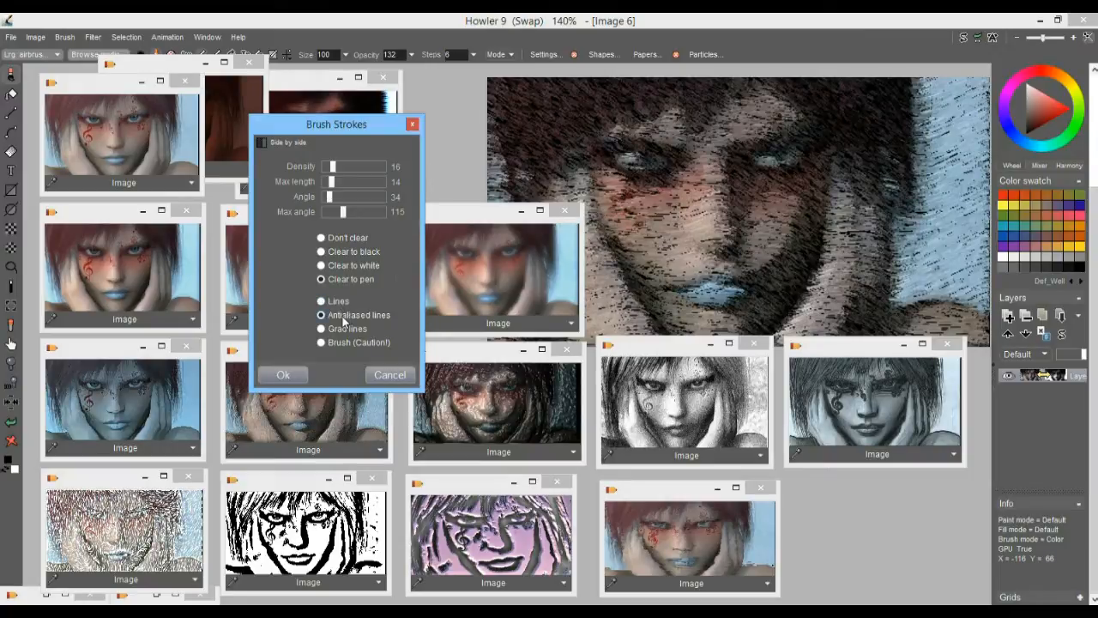
{"action": "left_click", "coordinate": [335, 330]}
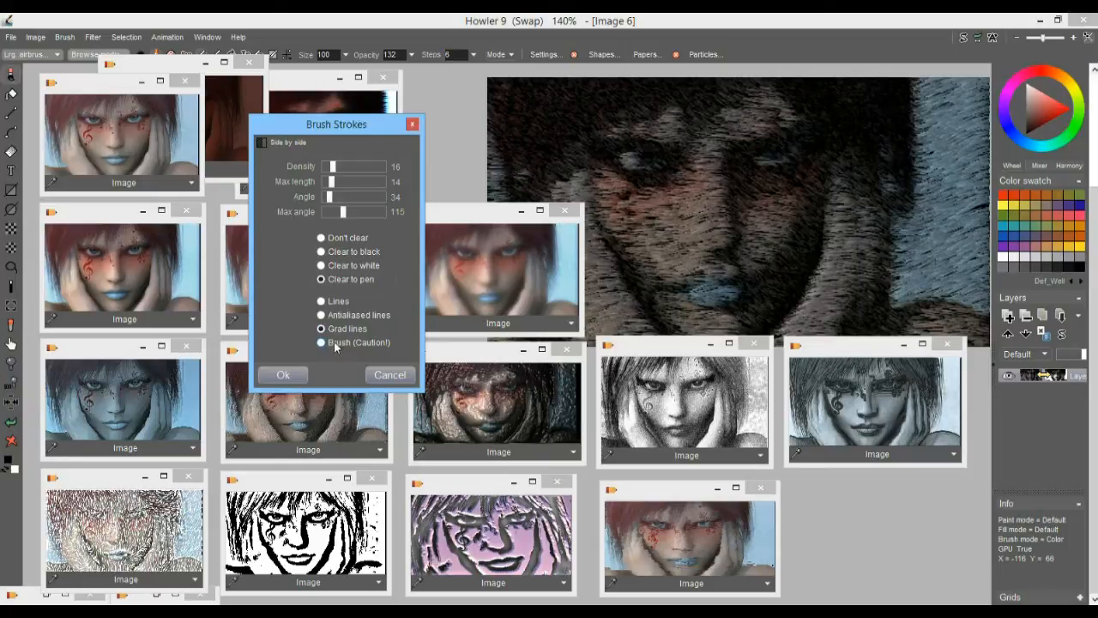
{"action": "left_click", "coordinate": [353, 343]}
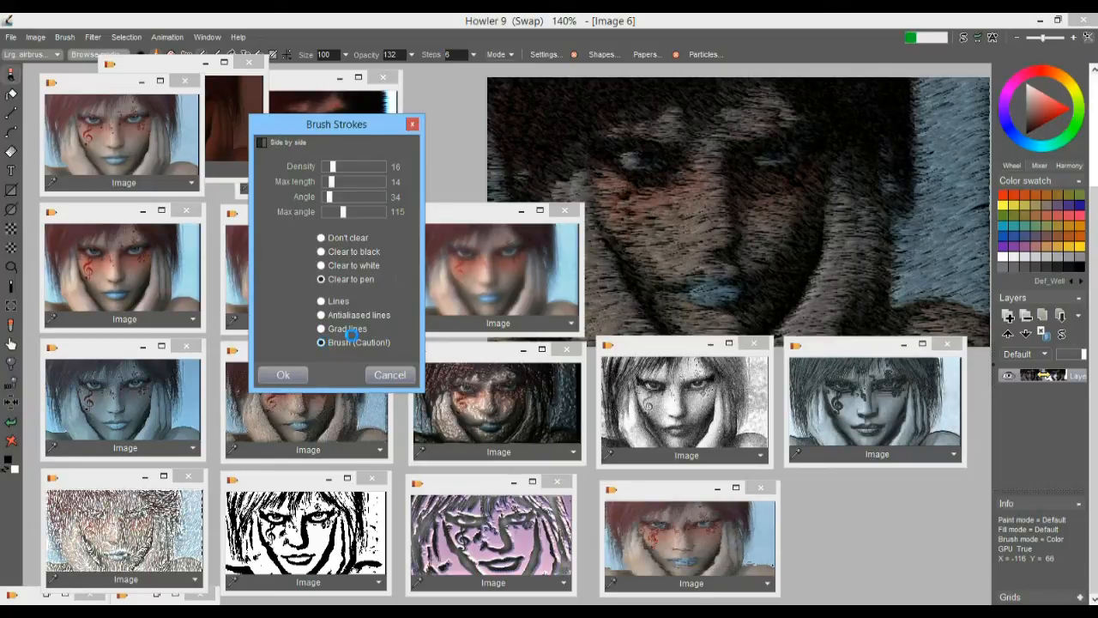
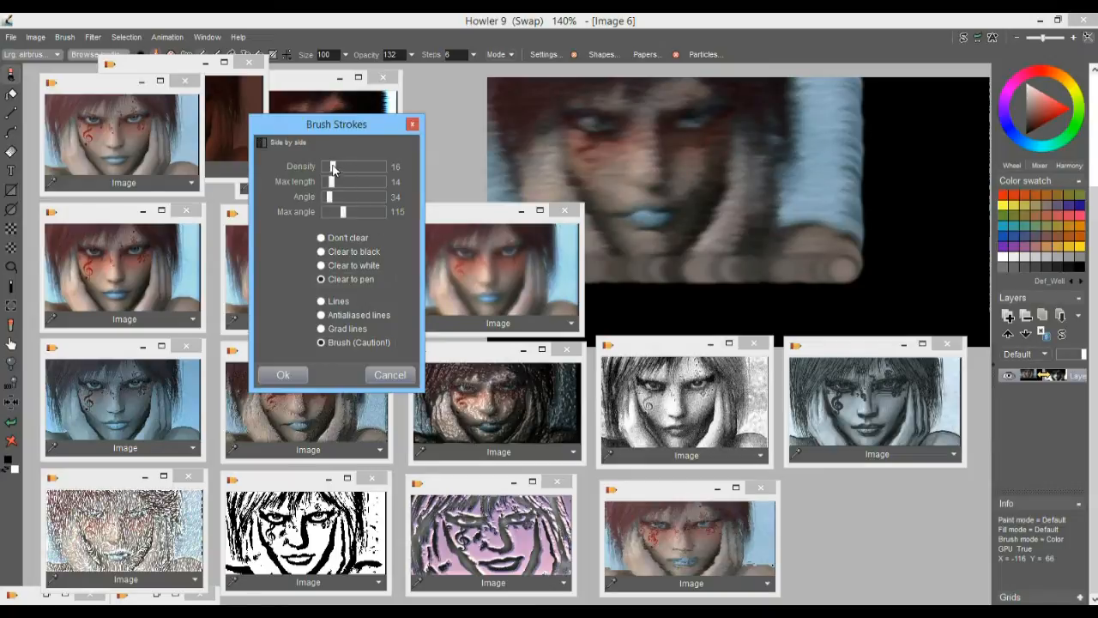
Apply the Brush Strokes filter in the Antialiased lines style and store a copy of the resulting image
{"action": "left_click", "coordinate": [322, 315]}
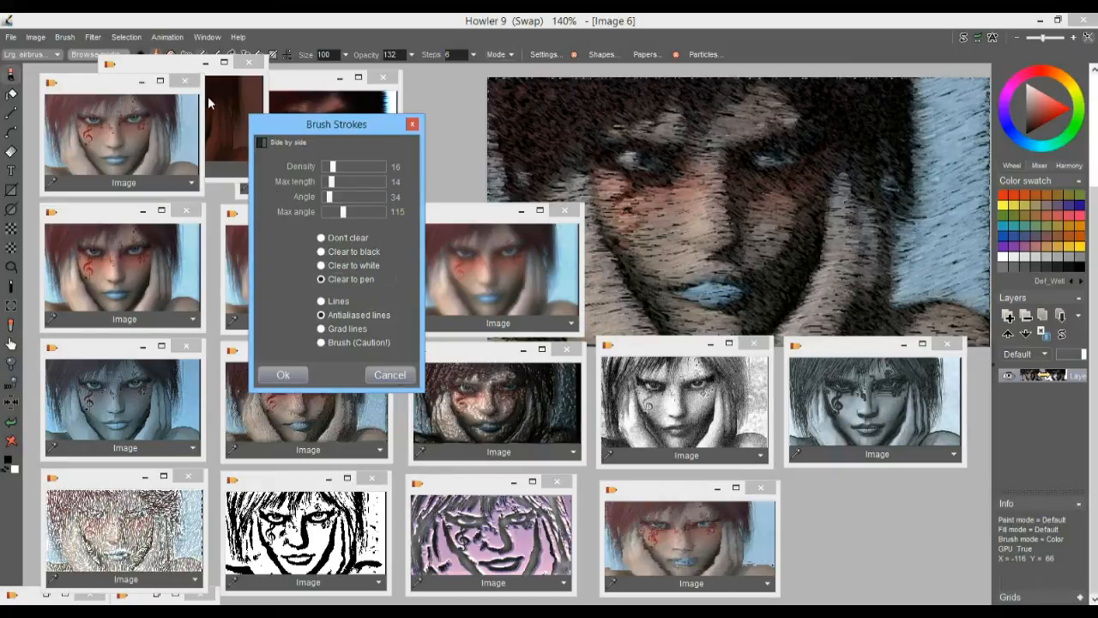
{"action": "left_click", "coordinate": [285, 375]}
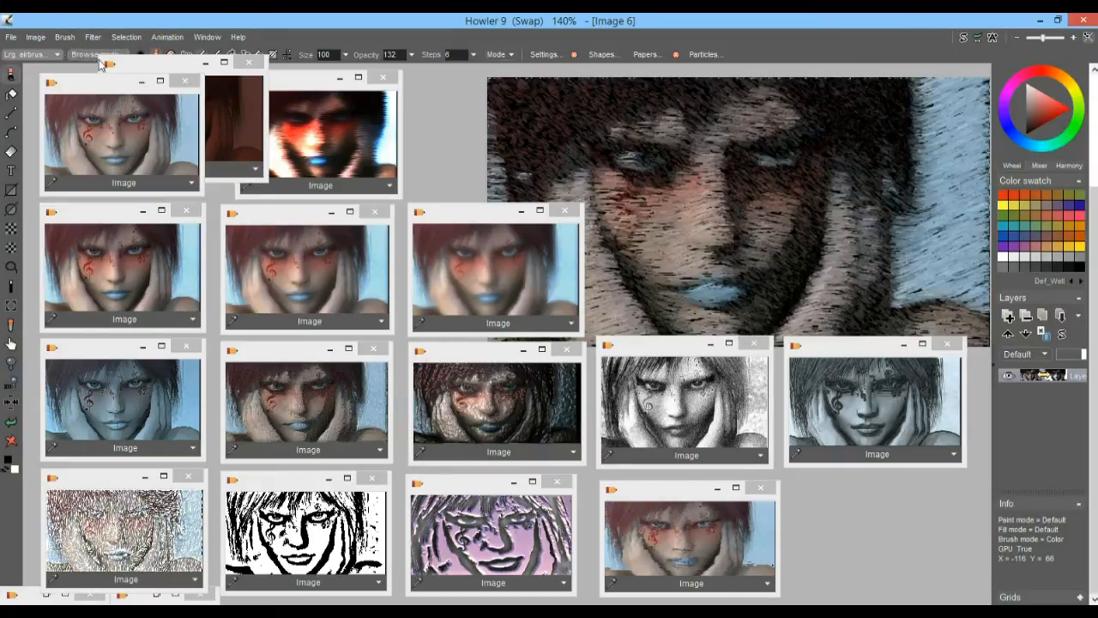
{"action": "left_click", "coordinate": [33, 38]}
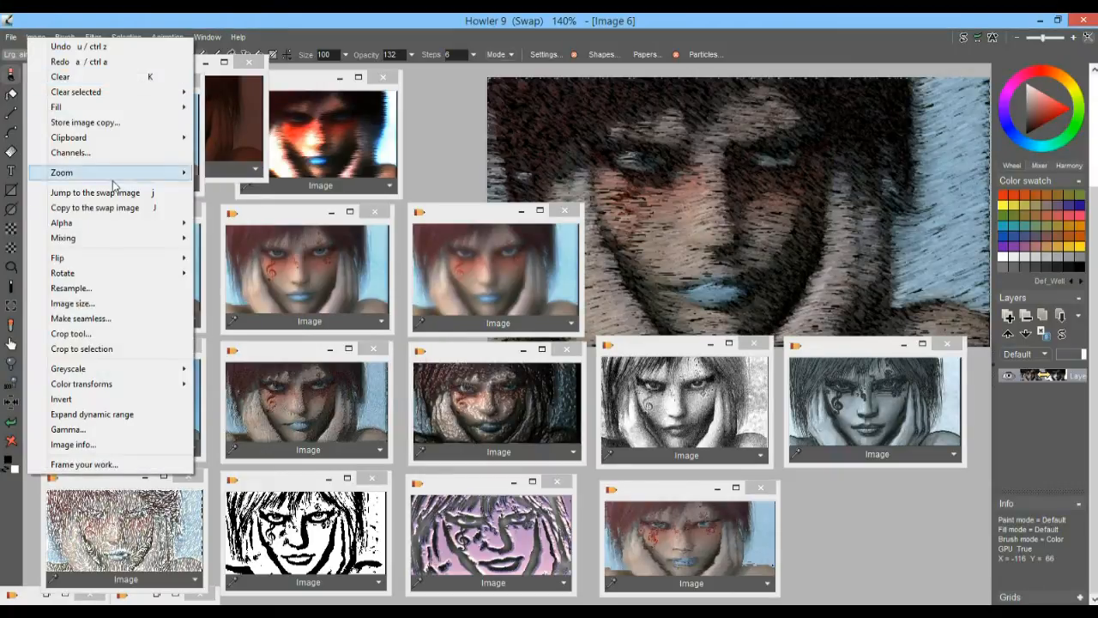
{"action": "left_click", "coordinate": [101, 123]}
Place the new stored copy at the end of the lowest thumbnail row and resize it to match its neighbours
{"action": "left_click_drag", "start_coordinate": [833, 133], "coordinate": [814, 503]}
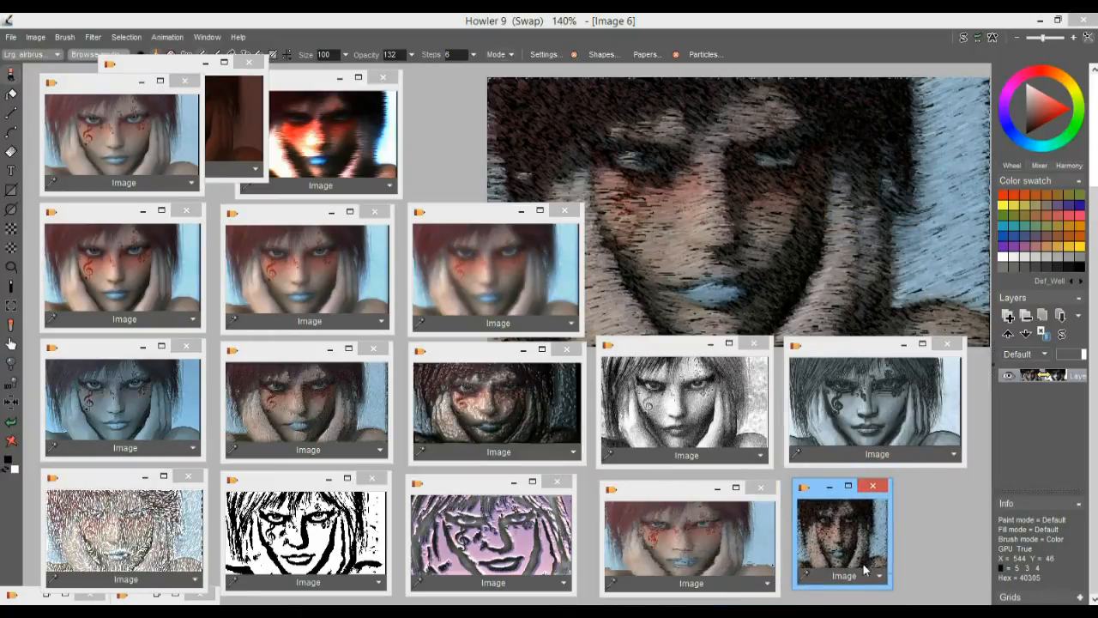
{"action": "mouse_move", "coordinate": [892, 589]}
{"action": "left_mouse_down"}
{"action": "mouse_move", "coordinate": [966, 611]}
{"action": "mouse_move", "coordinate": [910, 598]}
{"action": "left_mouse_up"}
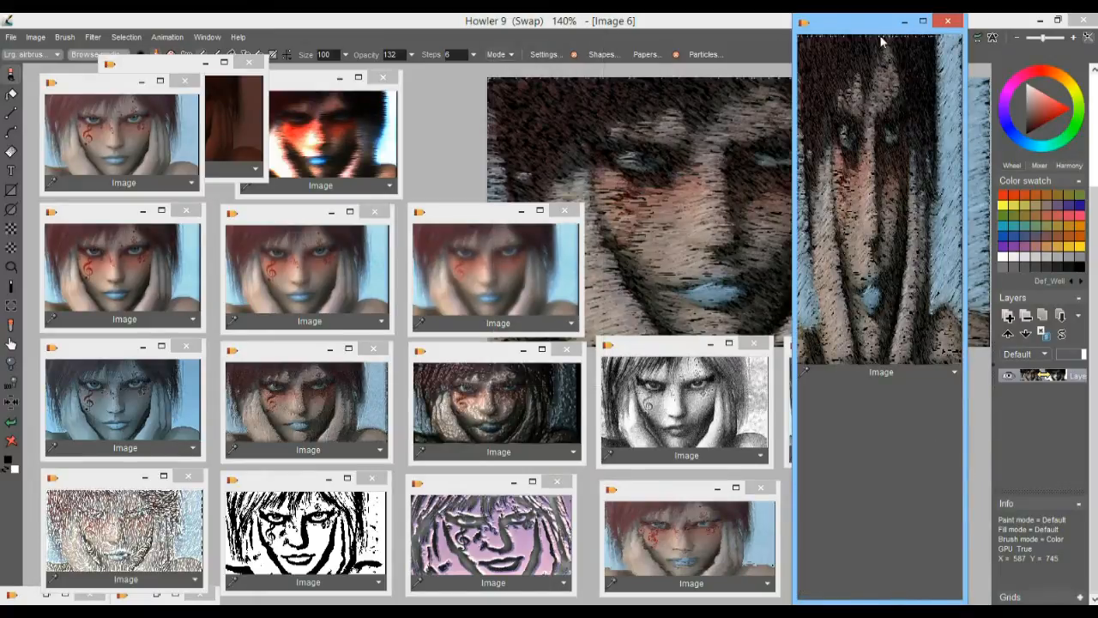
{"action": "left_click_drag", "start_coordinate": [874, 17], "coordinate": [853, 490]}
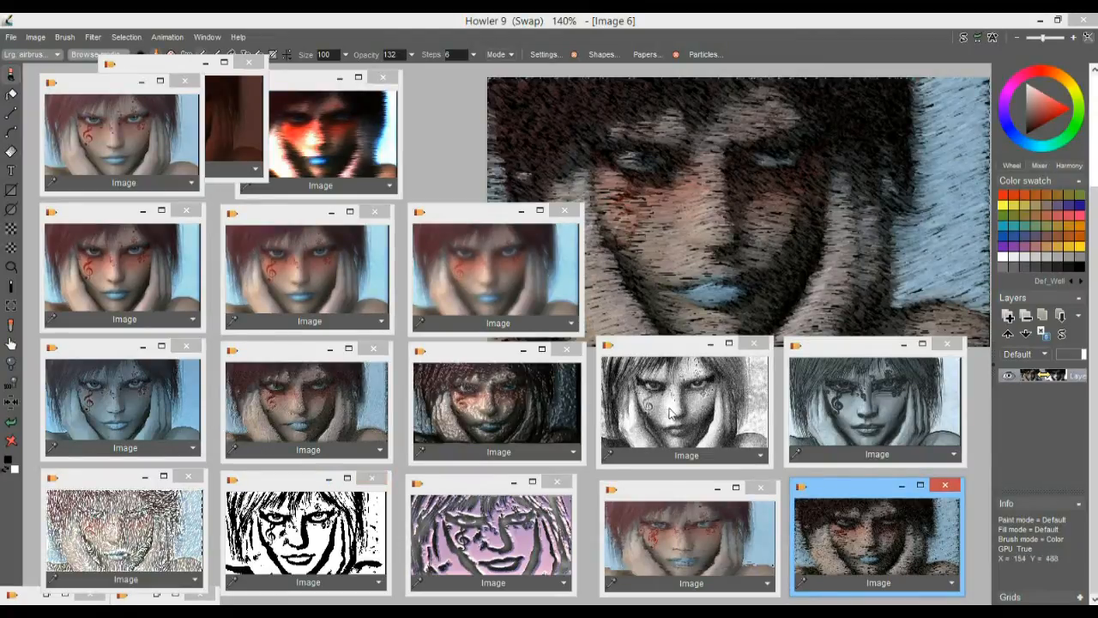
Examine the stored embossed, pencil-sketch, ink-toned, speckled, black-and-white and purple relief portraits one after another on the canvas
{"action": "left_click", "coordinate": [316, 393]}
{"action": "left_click", "coordinate": [506, 395]}
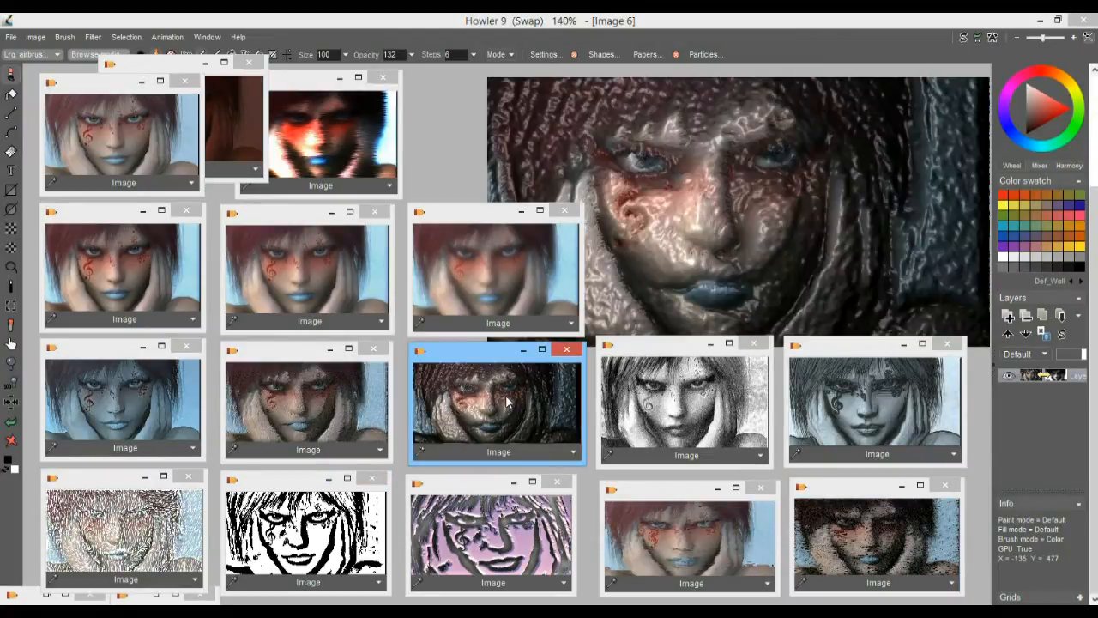
{"action": "left_click", "coordinate": [684, 405]}
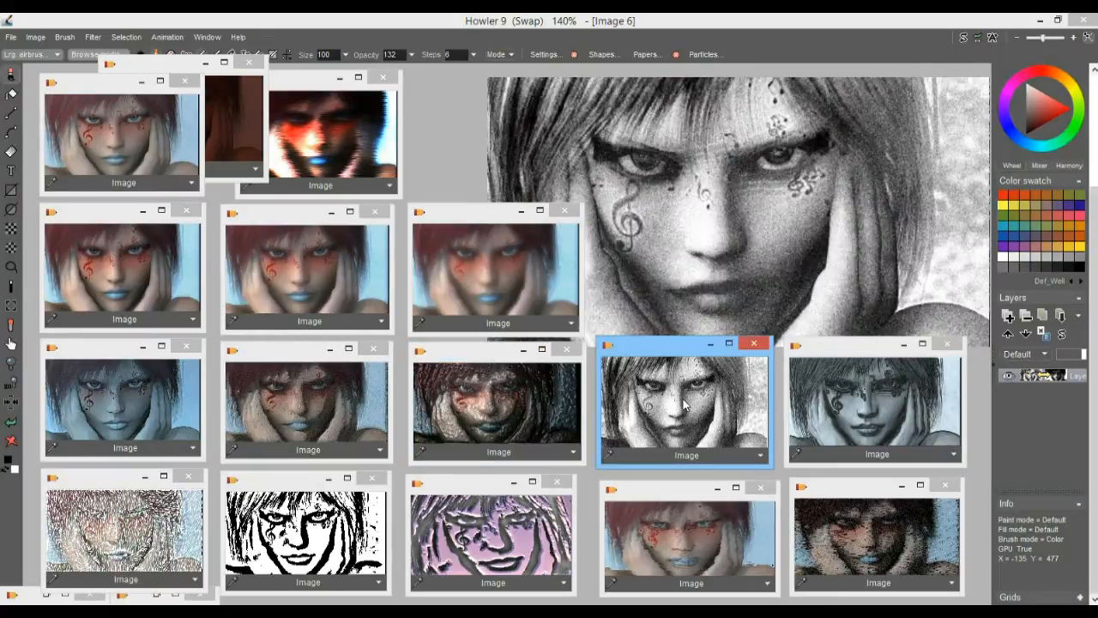
{"action": "left_click", "coordinate": [872, 406]}
{"action": "left_click", "coordinate": [166, 540]}
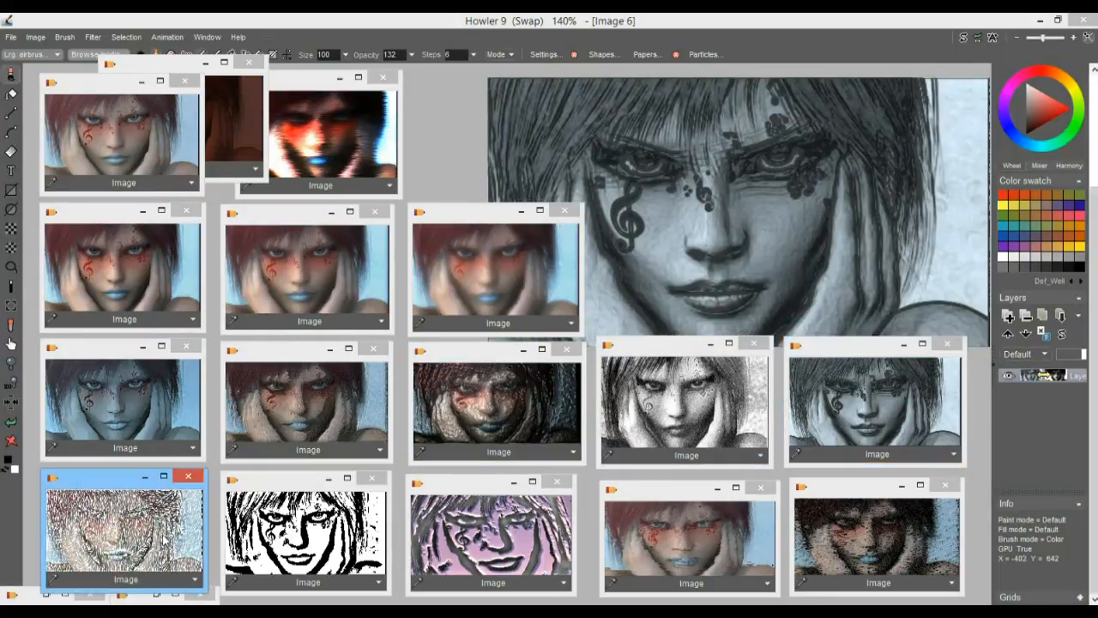
{"action": "left_click", "coordinate": [304, 536]}
{"action": "left_click", "coordinate": [471, 534]}
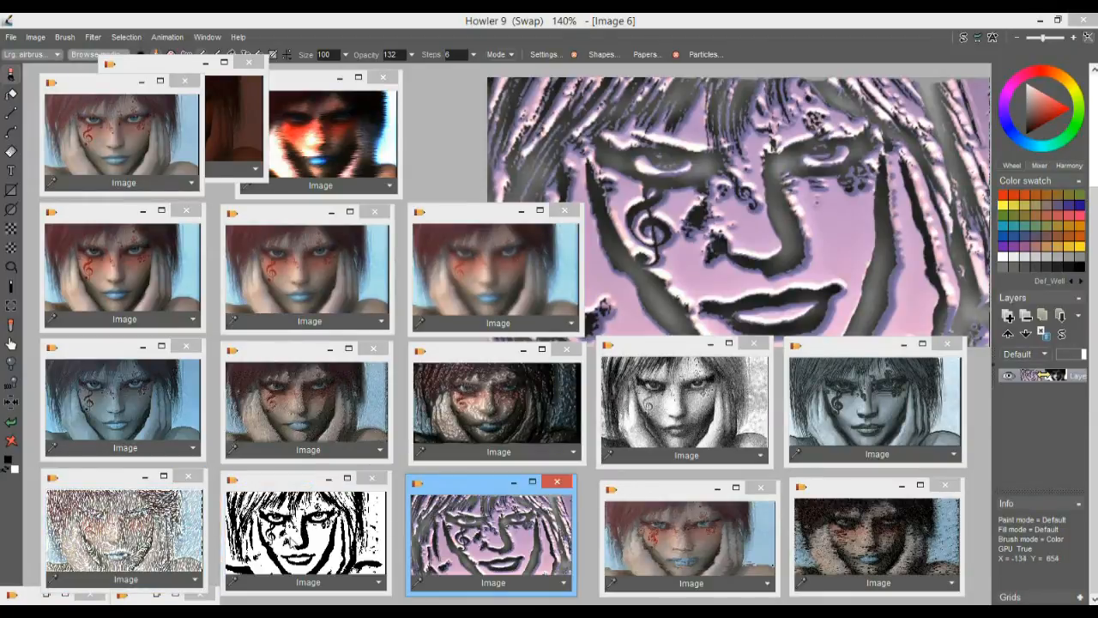
{"action": "left_click", "coordinate": [359, 540]}
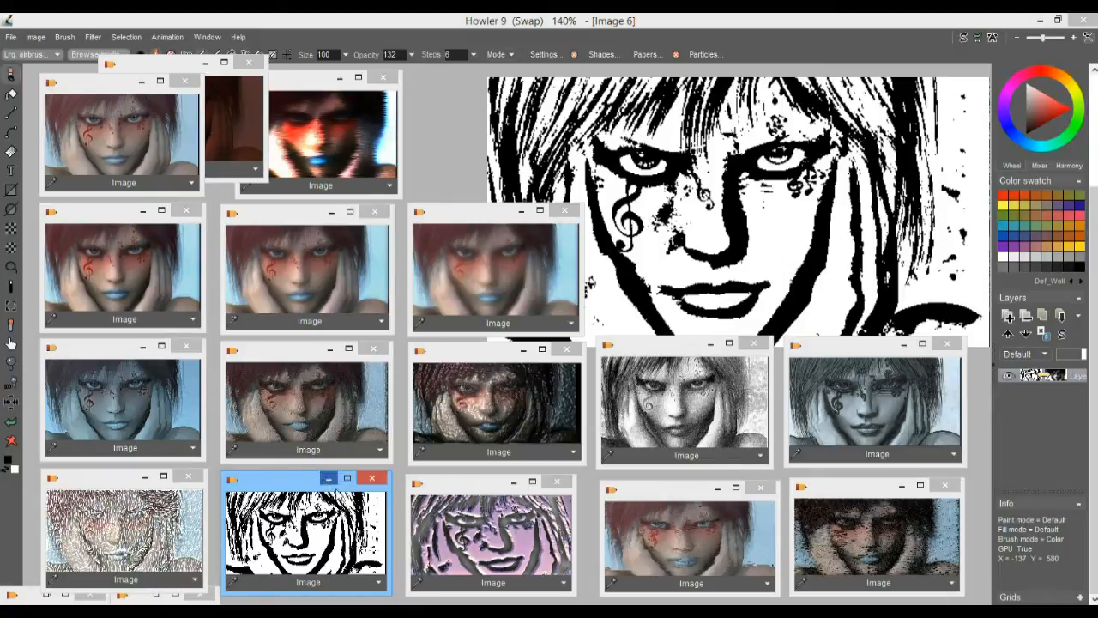
{"action": "left_click", "coordinate": [477, 519]}
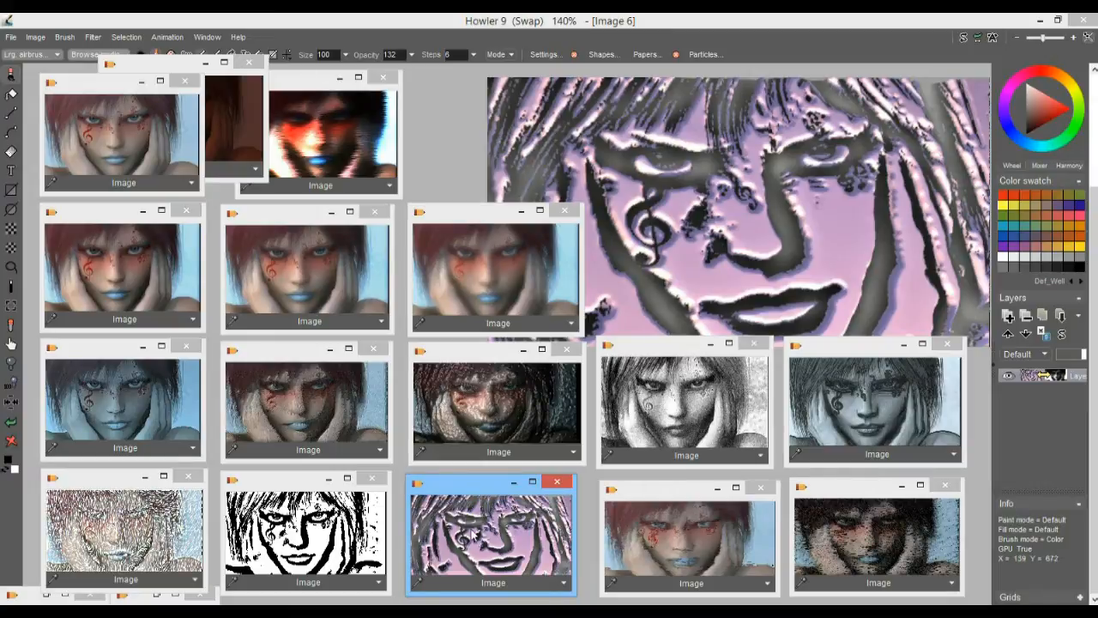
Compare the painterly and brush-stroke portraits with the original, and load the original onto the canvas
{"action": "left_click", "coordinate": [673, 528]}
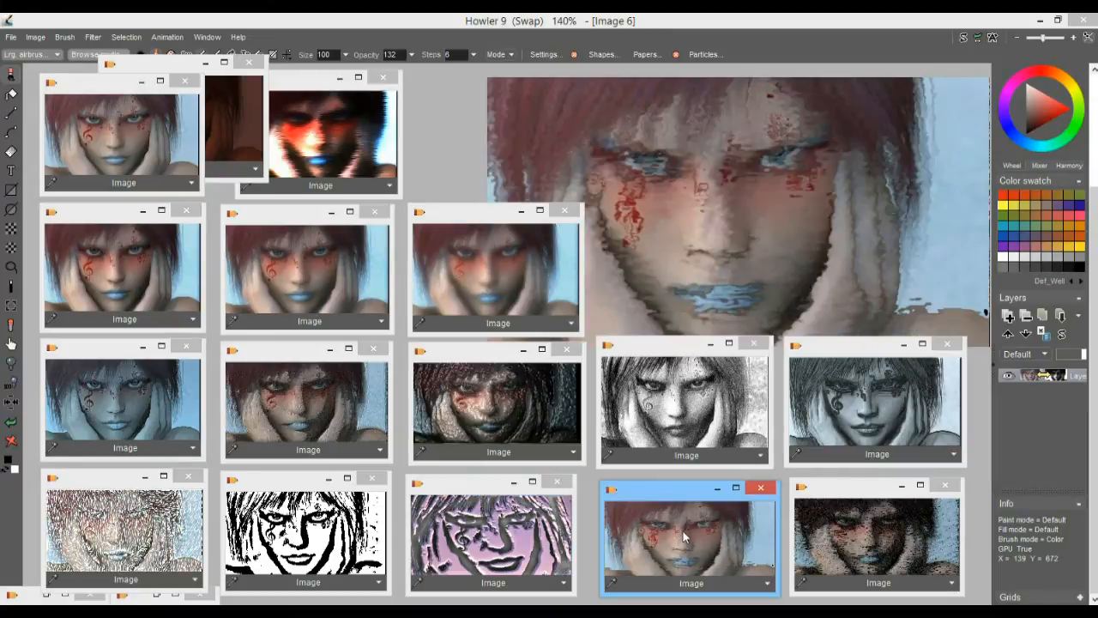
{"action": "left_click", "coordinate": [847, 549]}
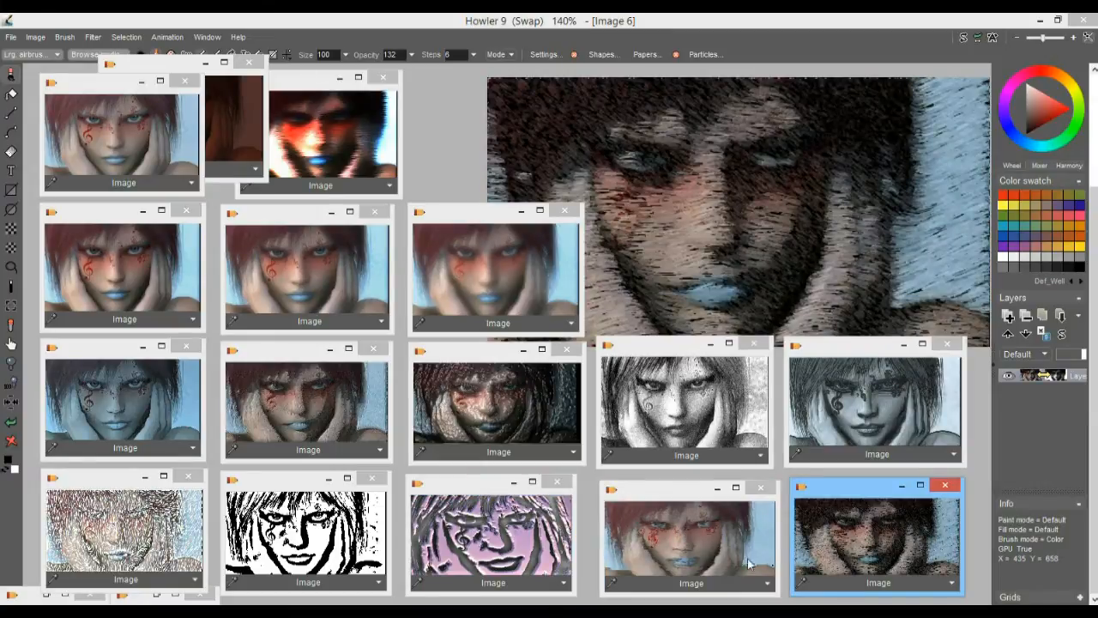
{"action": "left_click", "coordinate": [683, 556]}
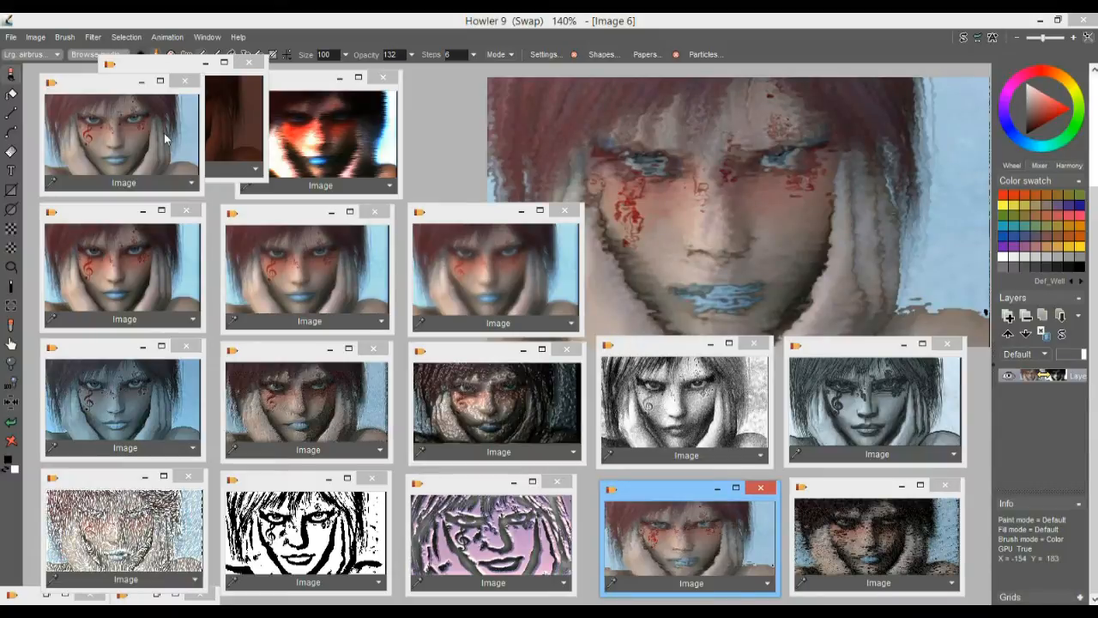
{"action": "left_click", "coordinate": [164, 133]}
{"action": "left_click", "coordinate": [675, 548]}
{"action": "left_click", "coordinate": [134, 117]}
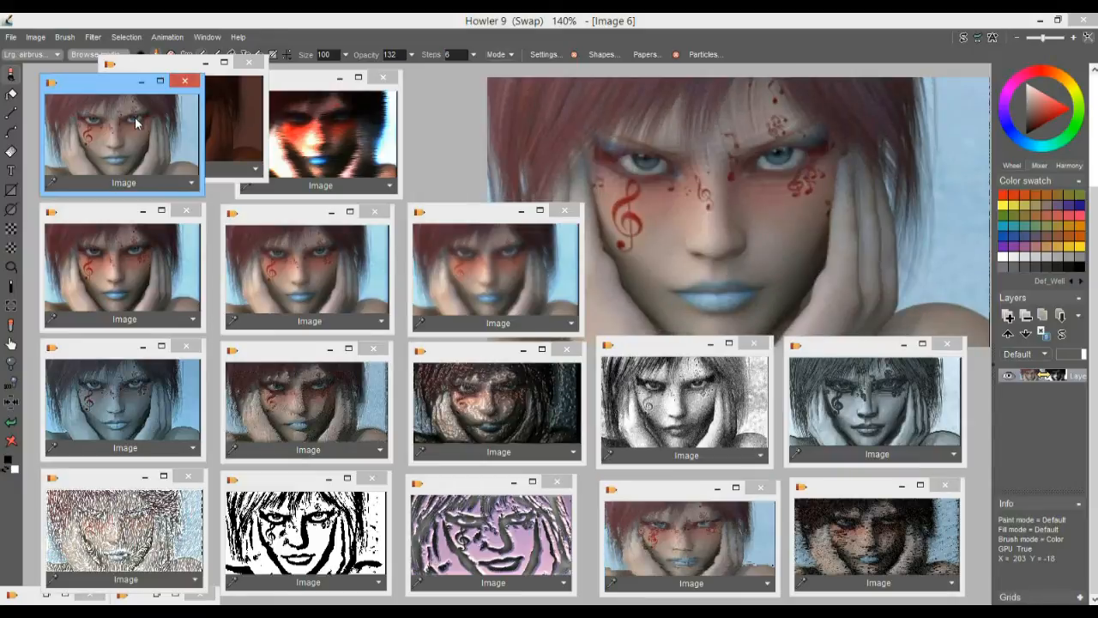
Create a 4-frame animation at 30 fps, initialized as copies of the current frame
{"action": "left_click", "coordinate": [171, 37]}
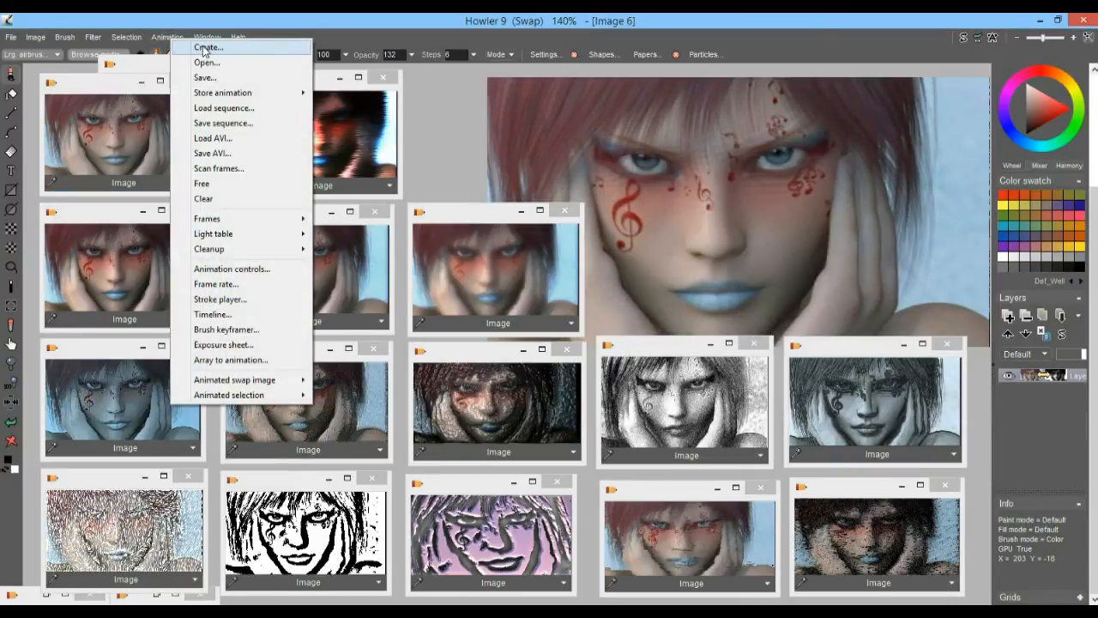
{"action": "left_click", "coordinate": [203, 49]}
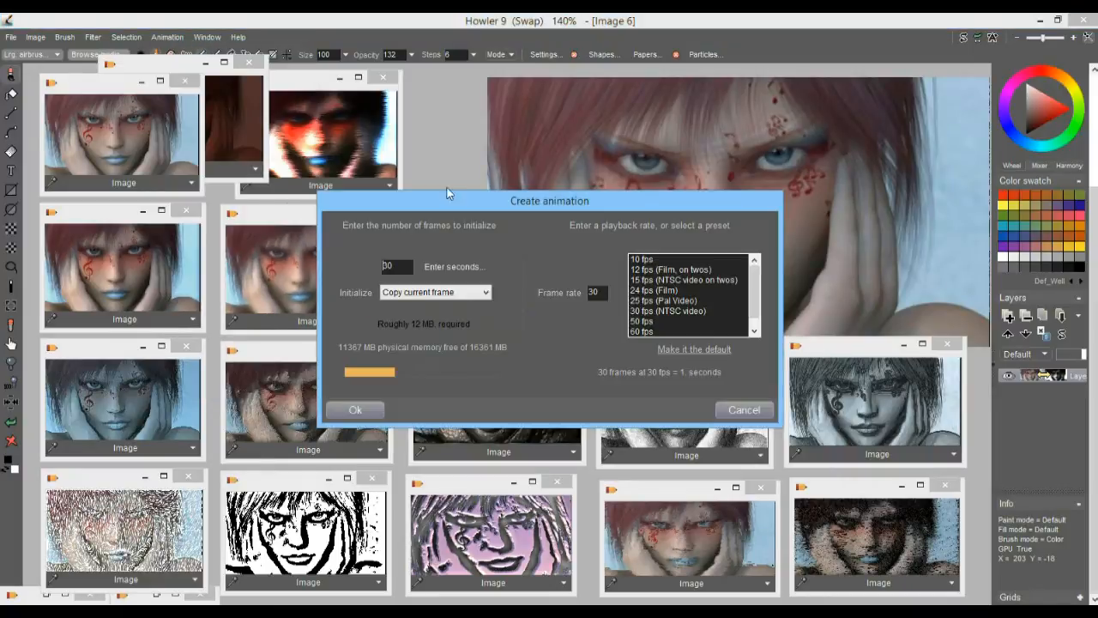
{"action": "double_click", "coordinate": [403, 267]}
{"action": "type", "text": "4"}
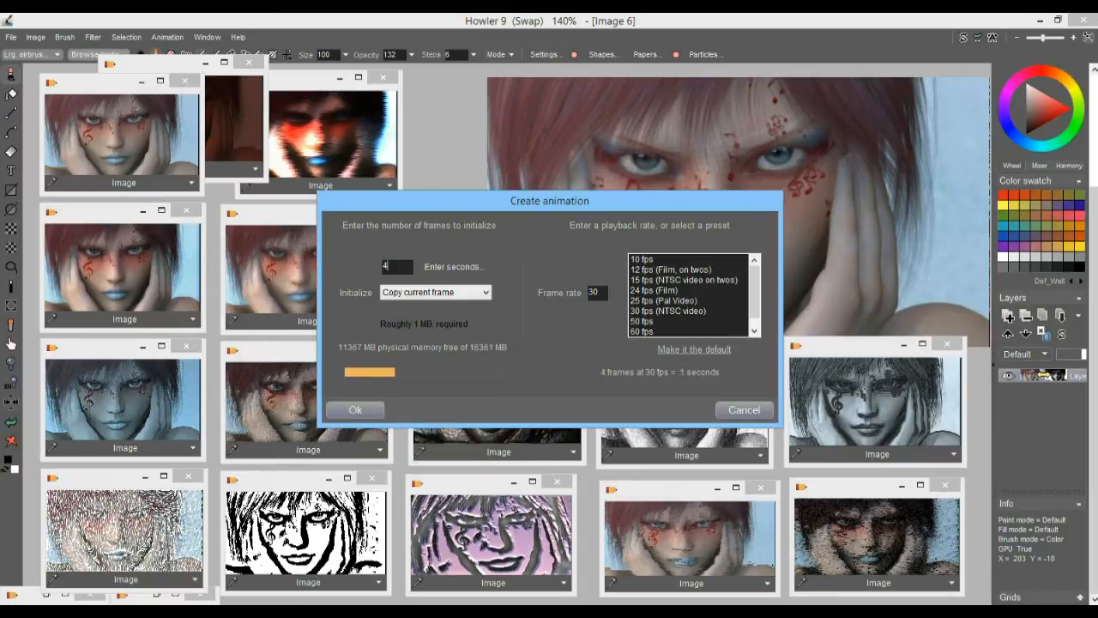
{"action": "left_click", "coordinate": [371, 417]}
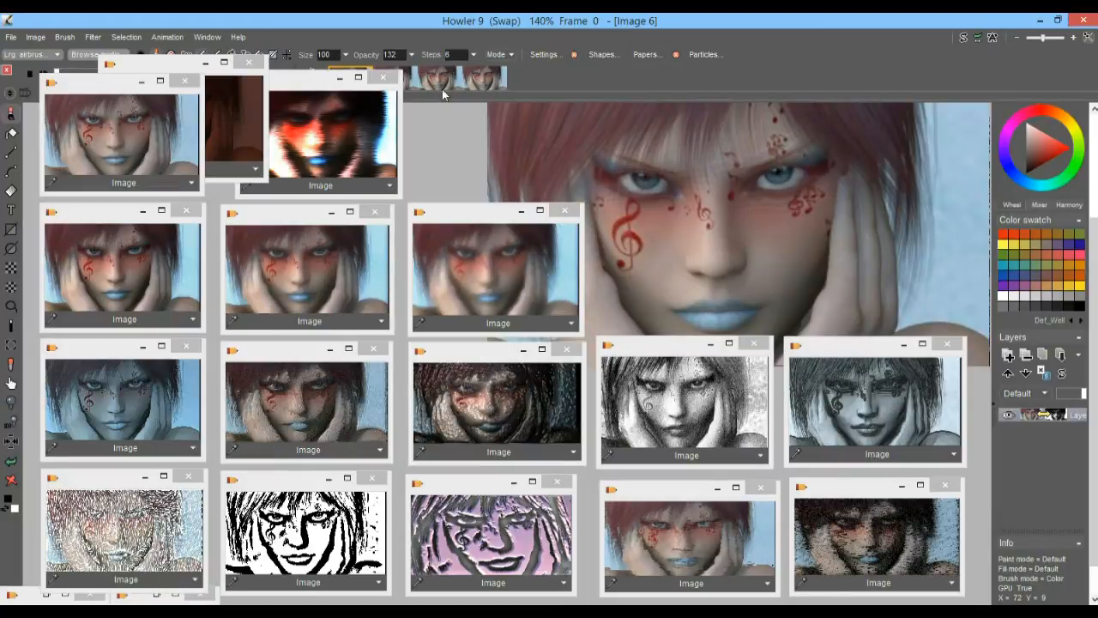
Minimize the dark red image window and move the high-contrast and original thumbnails below the animation filmstrip
{"action": "left_click", "coordinate": [206, 64]}
{"action": "left_click_drag", "start_coordinate": [288, 91], "coordinate": [267, 140]}
{"action": "left_click_drag", "start_coordinate": [99, 82], "coordinate": [97, 127]}
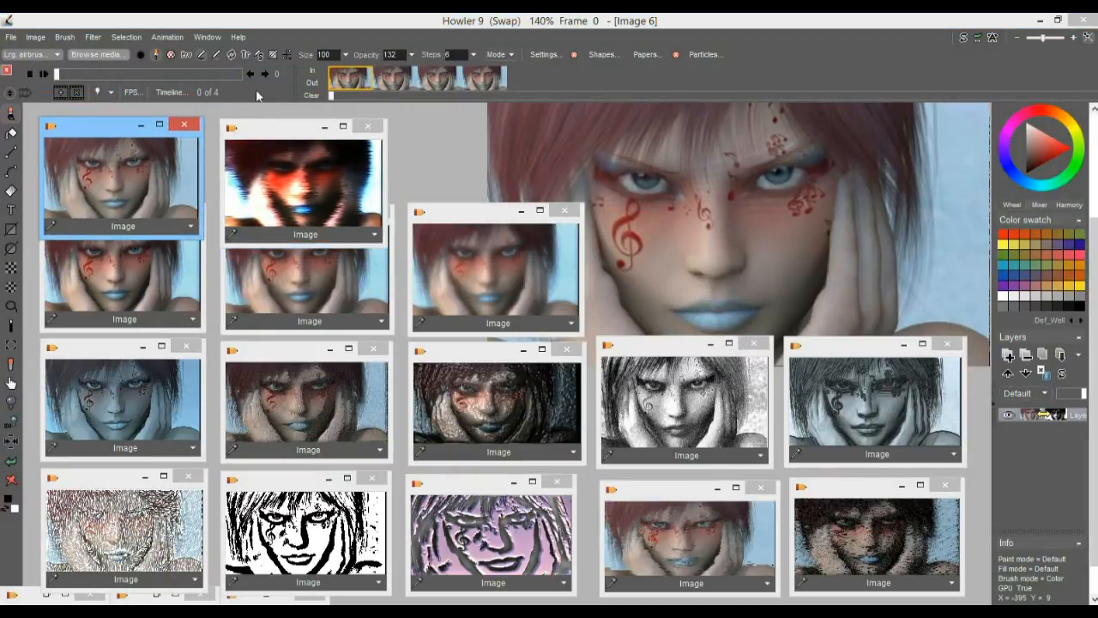
Step through the frames of the new animation in the filmstrip
{"action": "left_click", "coordinate": [394, 82]}
{"action": "left_click", "coordinate": [435, 83]}
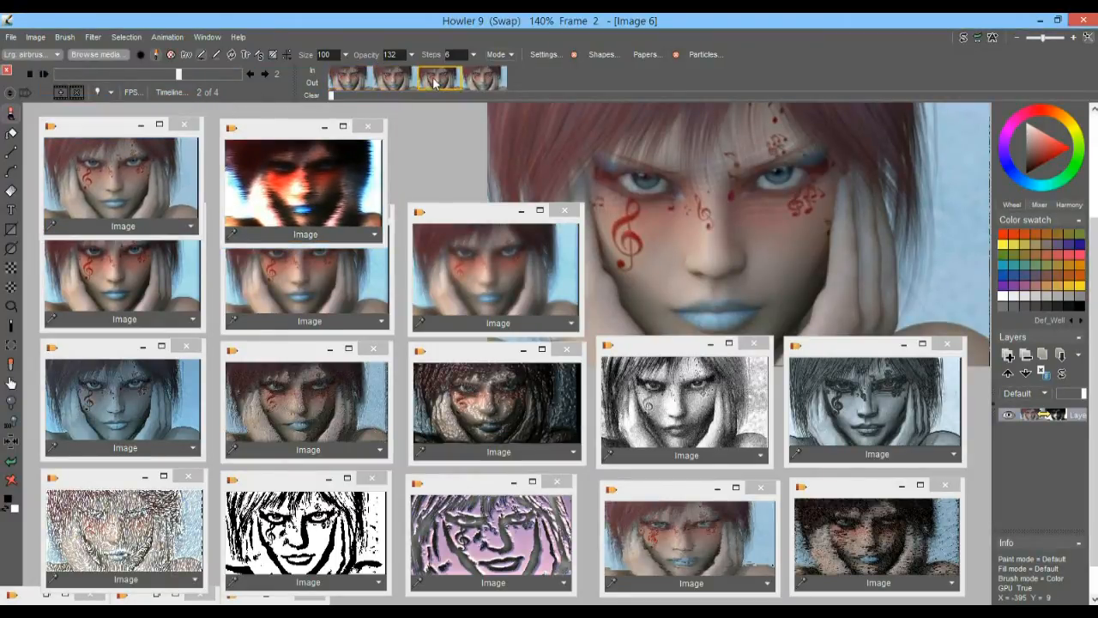
{"action": "left_click", "coordinate": [486, 82]}
{"action": "left_click", "coordinate": [350, 79]}
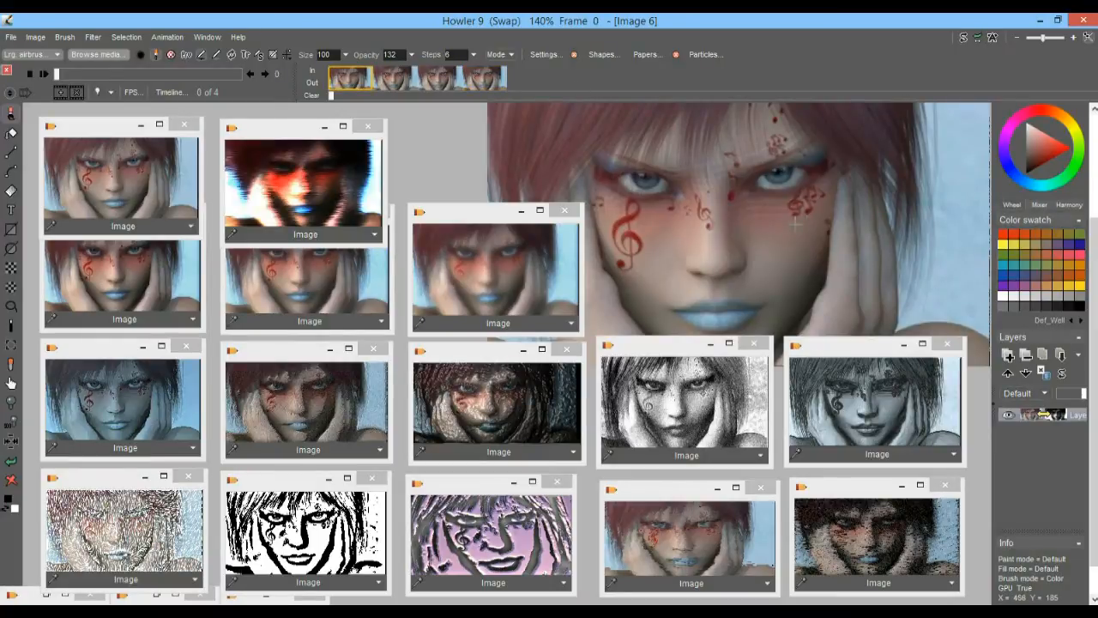
{"action": "left_click", "coordinate": [396, 82]}
Load the stored painterly portrait into frames 2 and 3 of the animation
{"action": "left_click", "coordinate": [437, 79]}
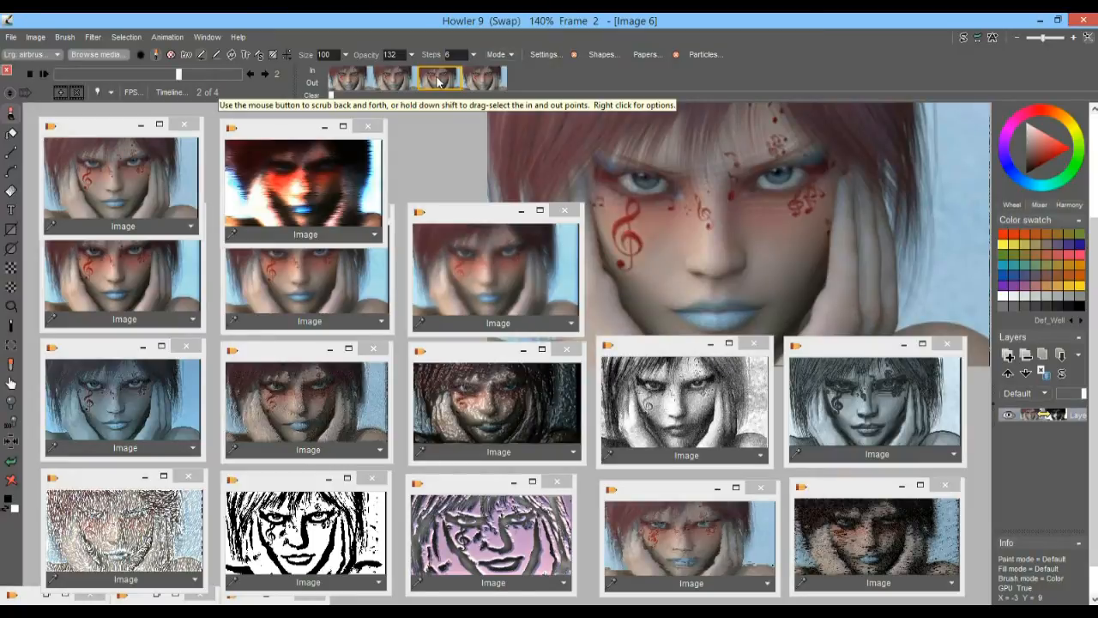
{"action": "left_click", "coordinate": [709, 550]}
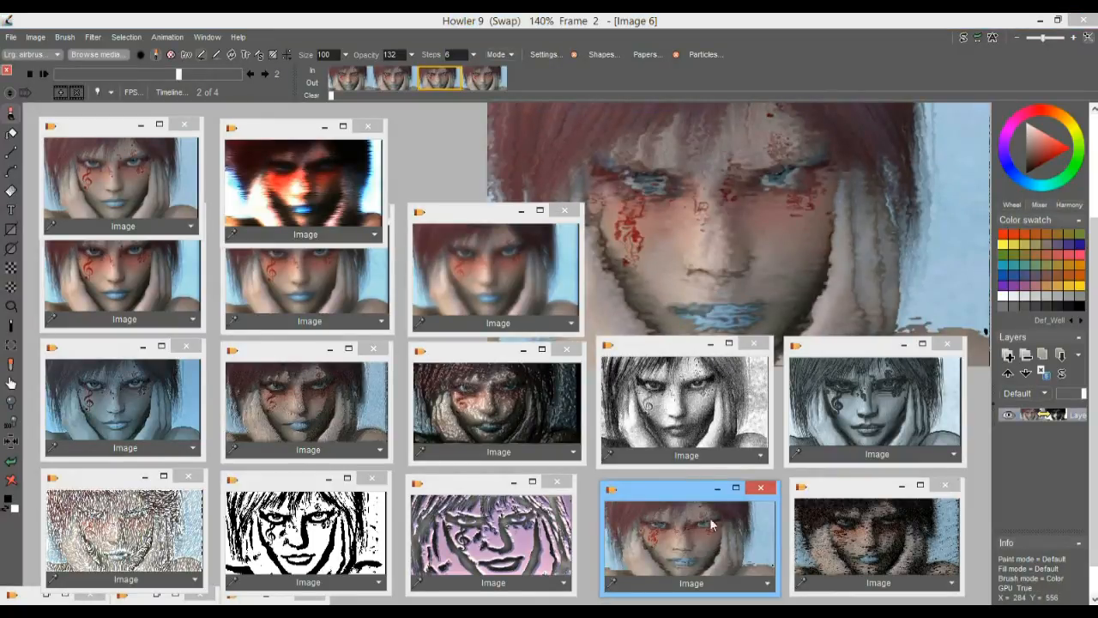
{"action": "left_click", "coordinate": [489, 81]}
{"action": "left_click", "coordinate": [699, 531]}
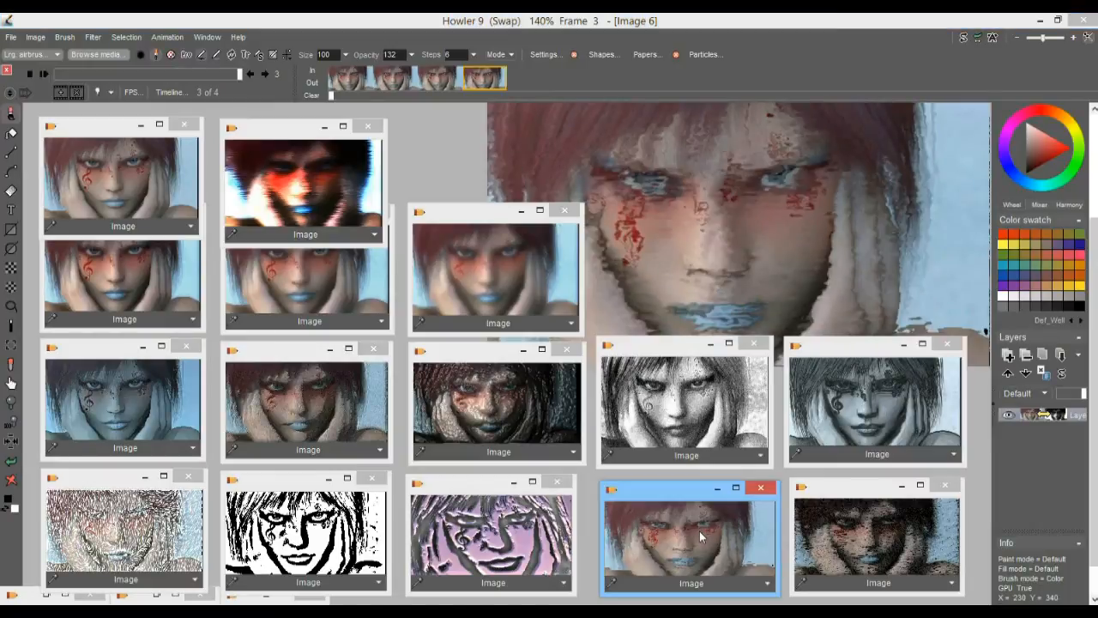
Flip back and forth through all four animation frames to compare the original and painterly versions
{"action": "left_click", "coordinate": [440, 85]}
{"action": "left_click", "coordinate": [476, 76]}
{"action": "left_click", "coordinate": [414, 78]}
{"action": "left_click", "coordinate": [364, 82]}
{"action": "left_click", "coordinate": [386, 80]}
{"action": "left_click", "coordinate": [436, 77]}
{"action": "left_click", "coordinate": [489, 80]}
{"action": "left_click", "coordinate": [438, 81]}
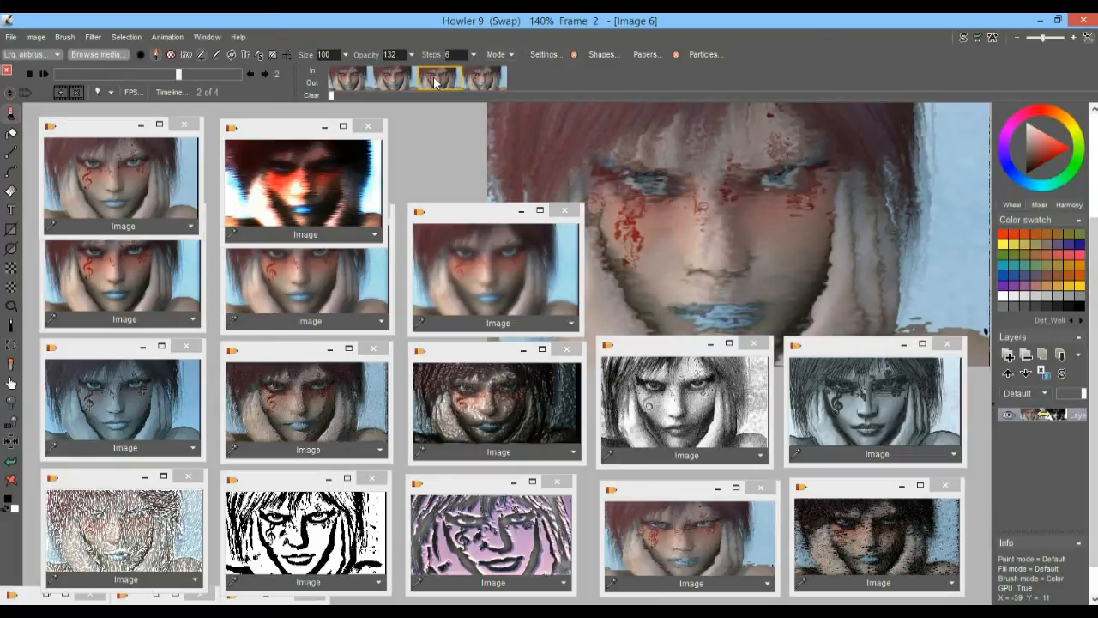
{"action": "left_click", "coordinate": [398, 80]}
{"action": "left_click", "coordinate": [347, 78]}
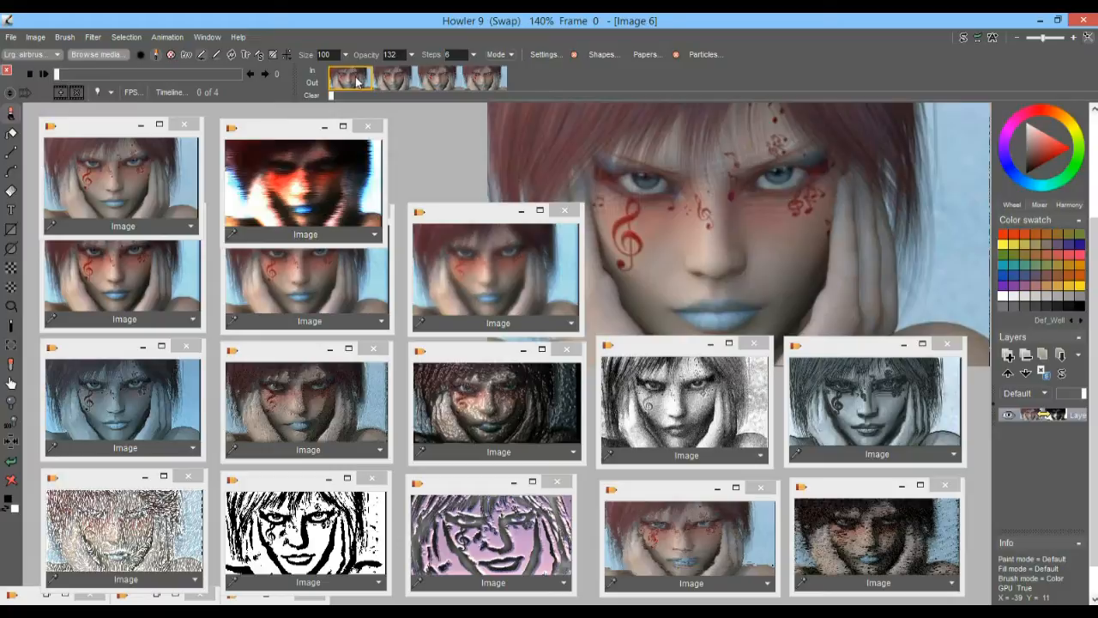
{"action": "left_click", "coordinate": [399, 84]}
{"action": "left_click", "coordinate": [438, 82]}
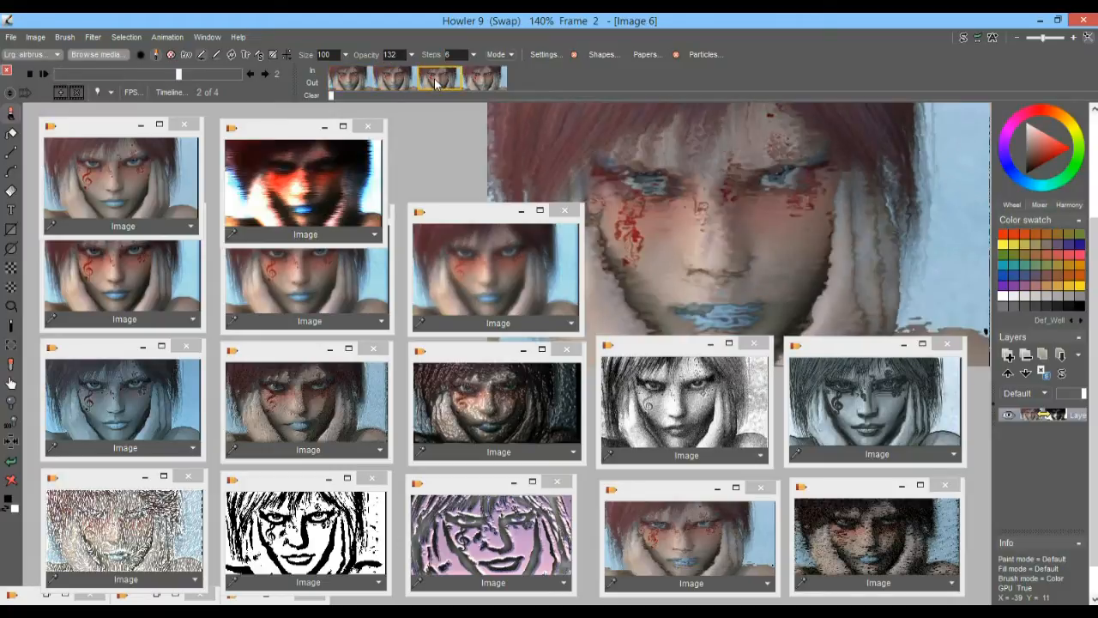
Load the high-contrast blurred portrait into frame 1 and the black-and-white portrait into frame 3
{"action": "left_click", "coordinate": [386, 80]}
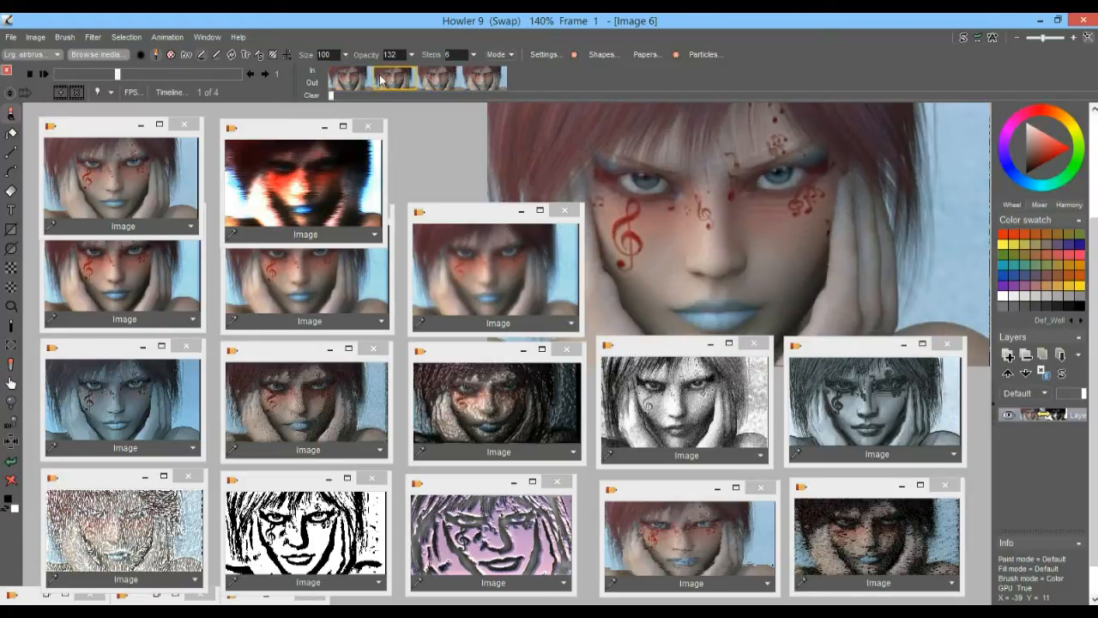
{"action": "left_click", "coordinate": [299, 182]}
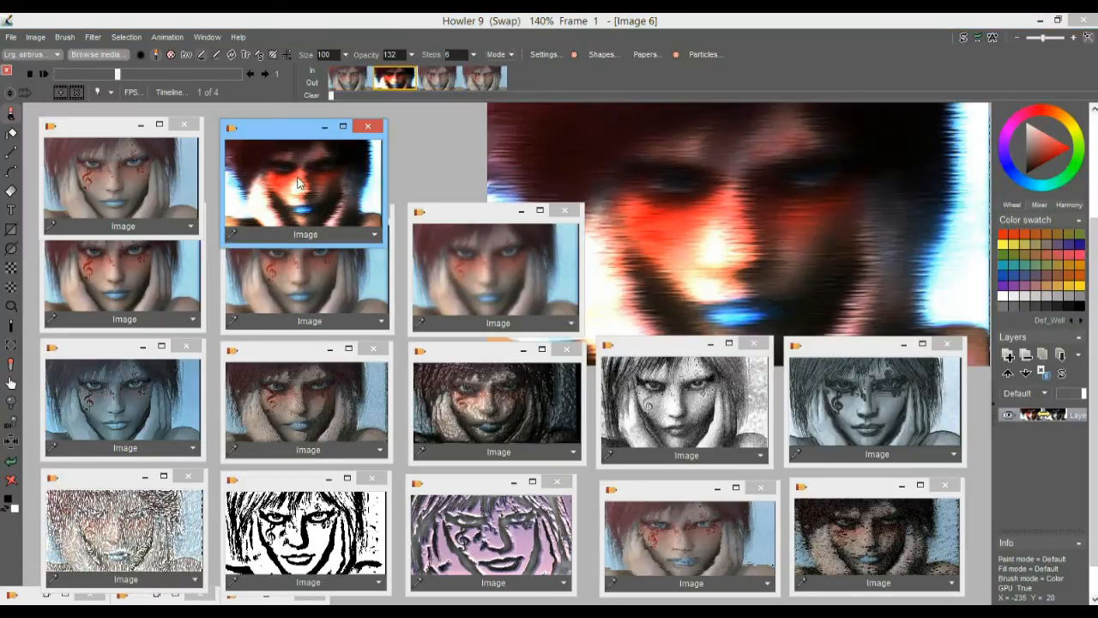
{"action": "left_click", "coordinate": [440, 81]}
{"action": "left_click", "coordinate": [482, 79]}
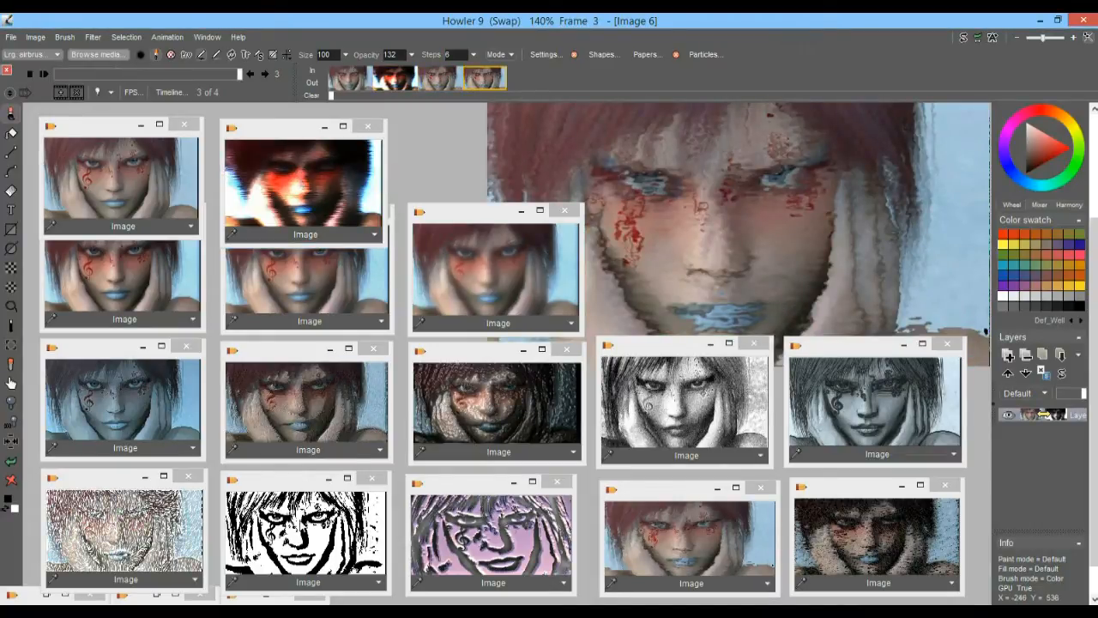
{"action": "left_click", "coordinate": [302, 524]}
Play the four-frame animation from its first frame and set the playback frame rate to 2 fps
{"action": "left_click_drag", "start_coordinate": [185, 74], "coordinate": [78, 74]}
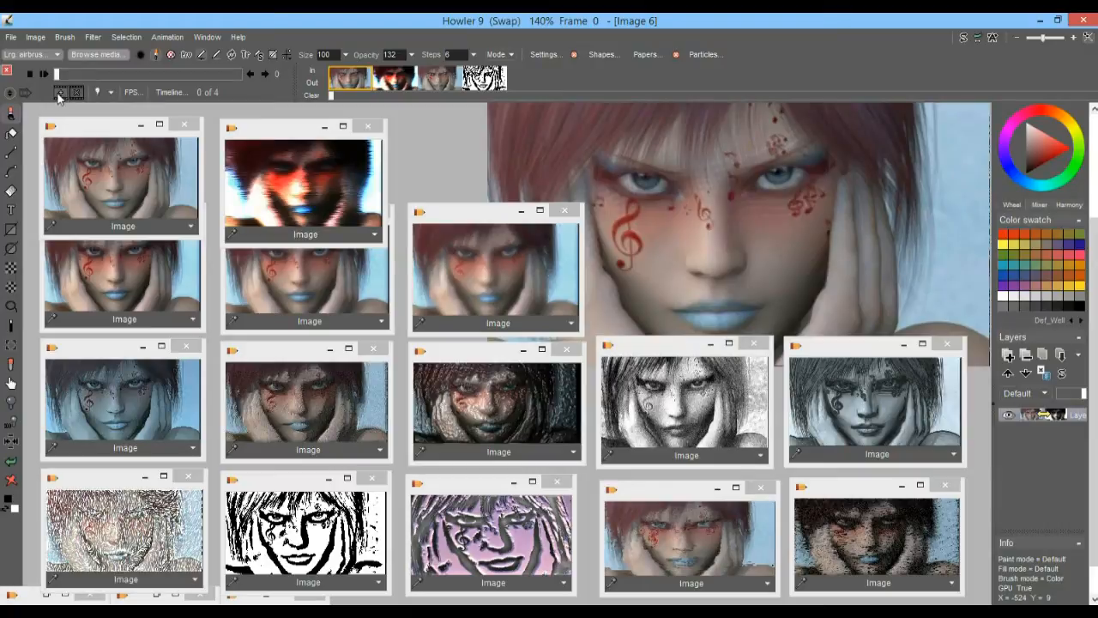
{"action": "left_click", "coordinate": [46, 74]}
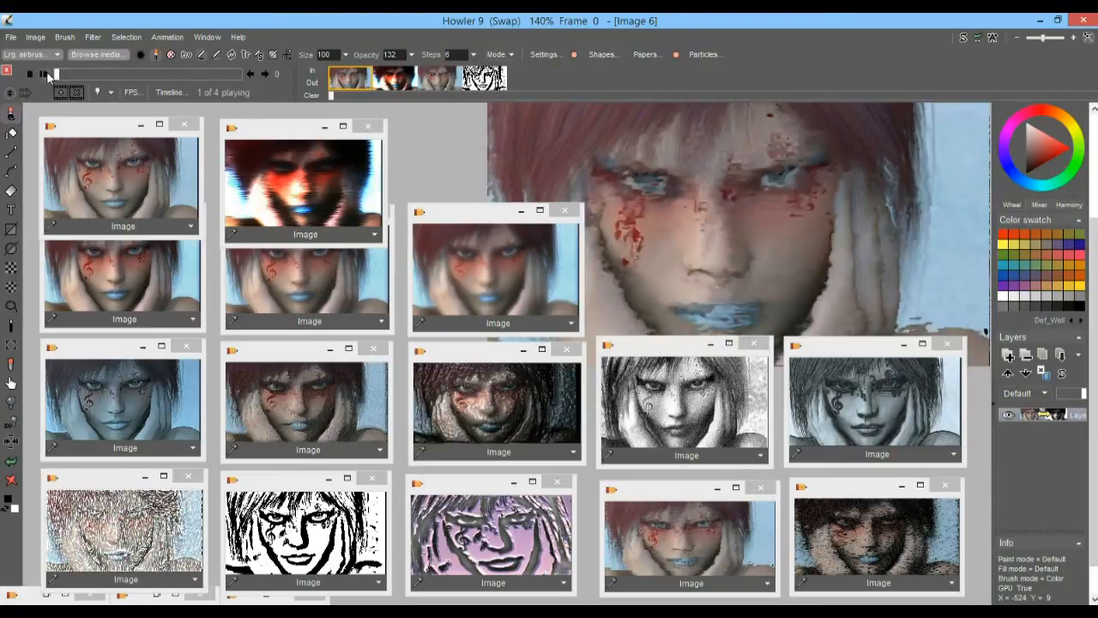
{"action": "left_click", "coordinate": [131, 93]}
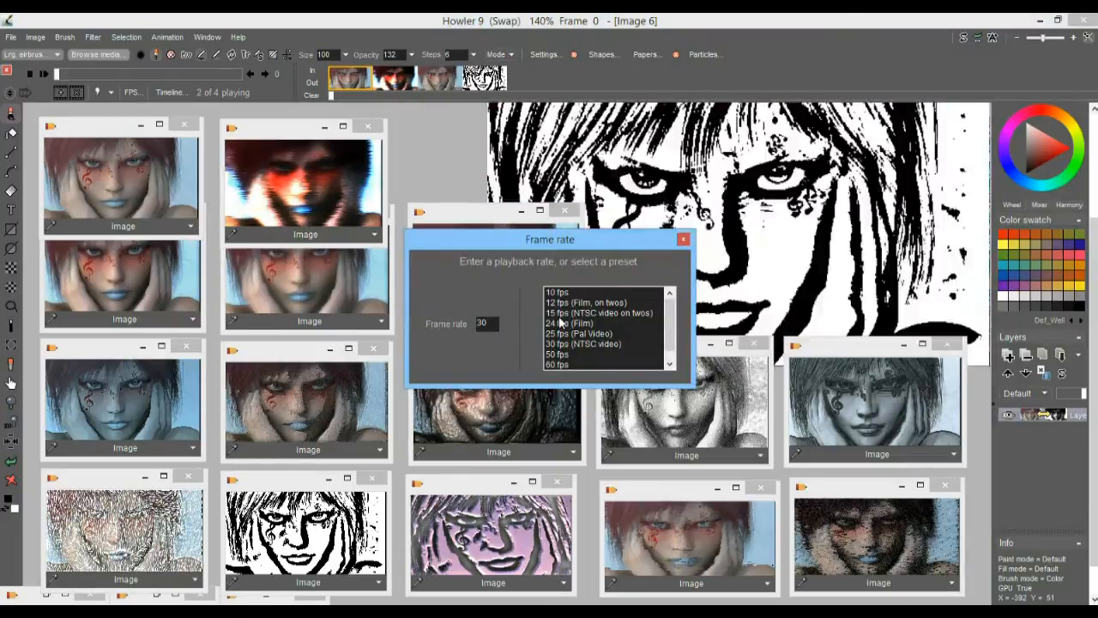
{"action": "left_click_drag", "start_coordinate": [495, 324], "coordinate": [441, 322]}
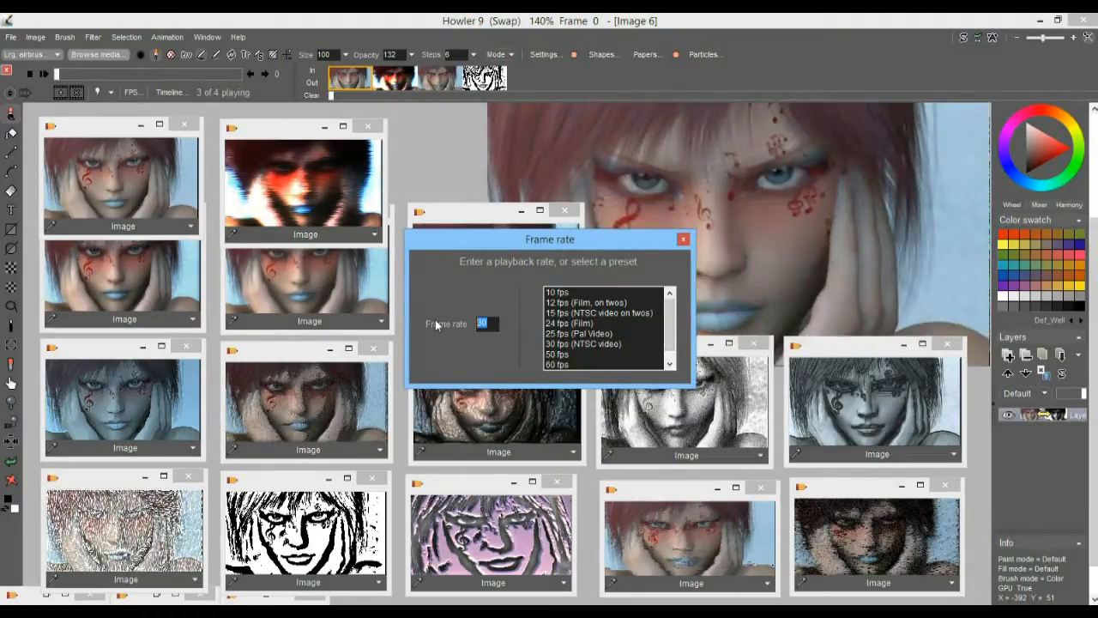
{"action": "type", "text": "1"}
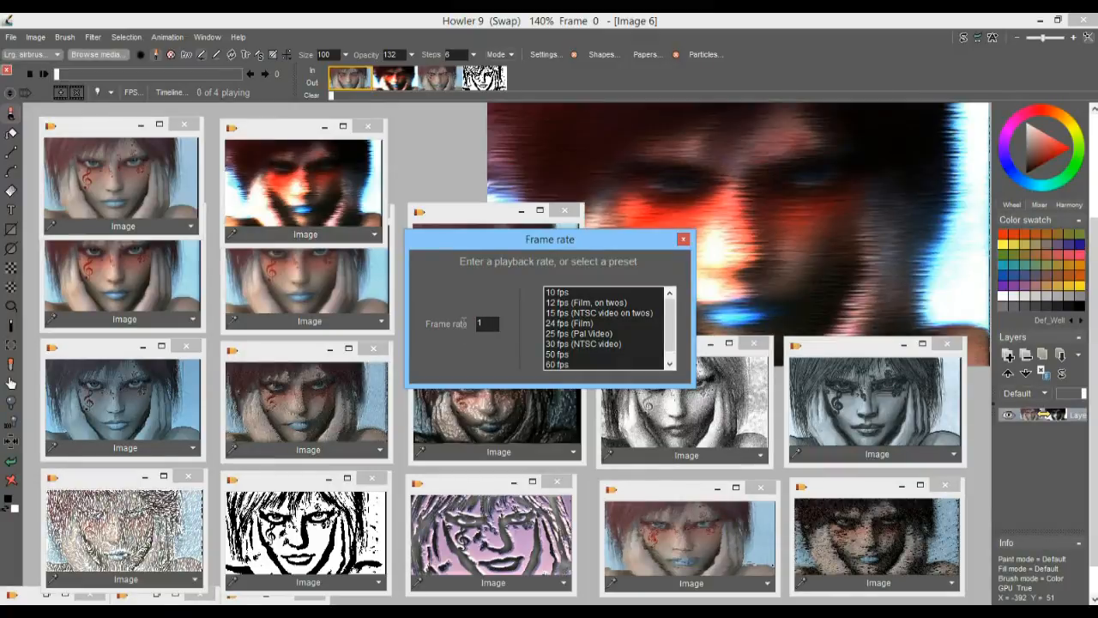
{"action": "left_click_drag", "start_coordinate": [464, 323], "coordinate": [462, 324]}
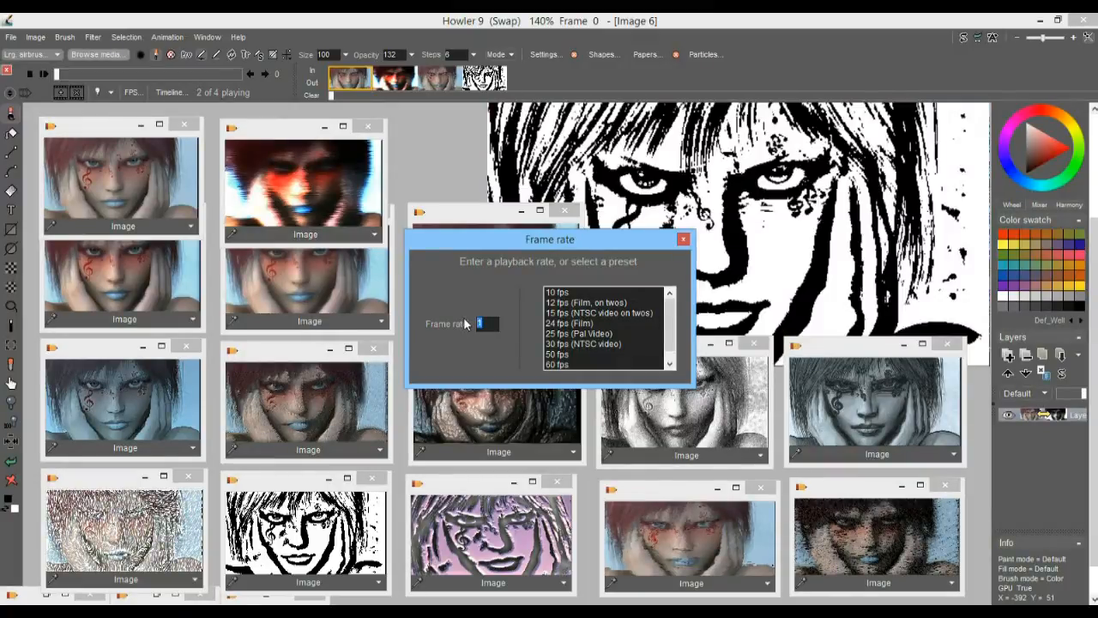
{"action": "type", "text": "2"}
{"action": "key", "text": "Return"}
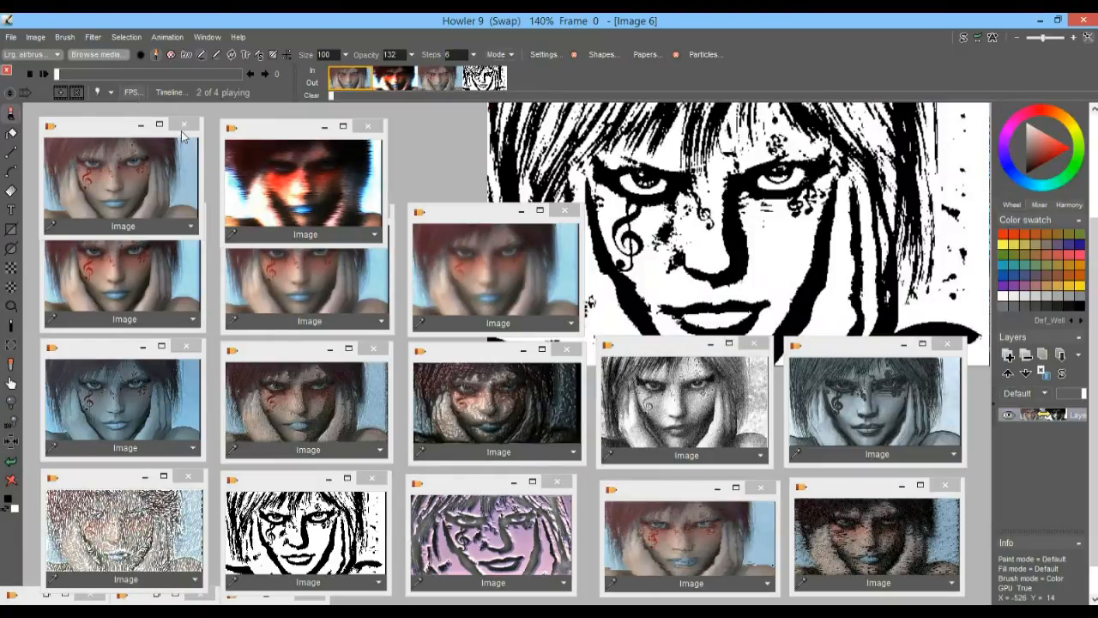
Set the playback rate to the 30 fps (NTSC video) preset, and return to frame 0
{"action": "left_click", "coordinate": [133, 93]}
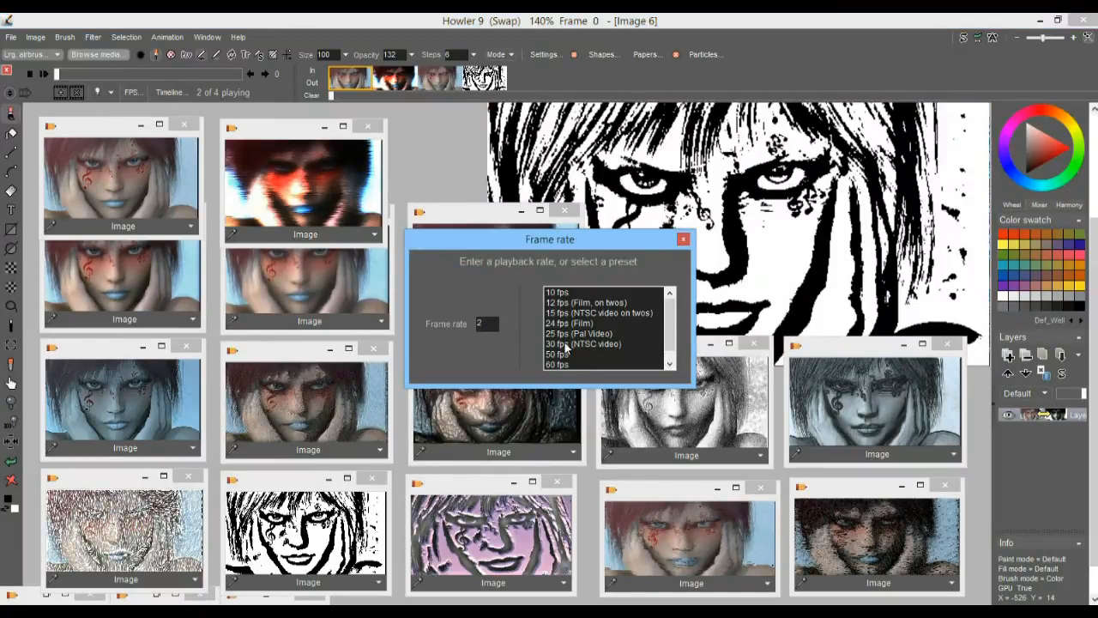
{"action": "left_click", "coordinate": [566, 346]}
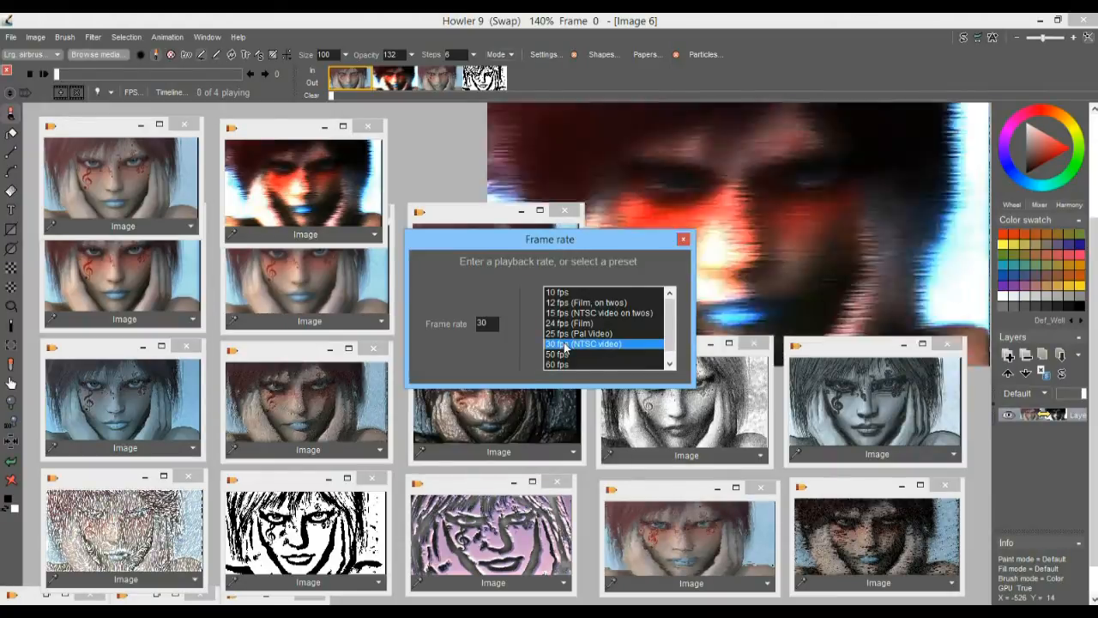
{"action": "left_click", "coordinate": [682, 241]}
{"action": "mouse_move", "coordinate": [91, 72]}
{"action": "left_mouse_down"}
{"action": "mouse_move", "coordinate": [176, 73]}
{"action": "mouse_move", "coordinate": [72, 70]}
{"action": "left_mouse_up"}
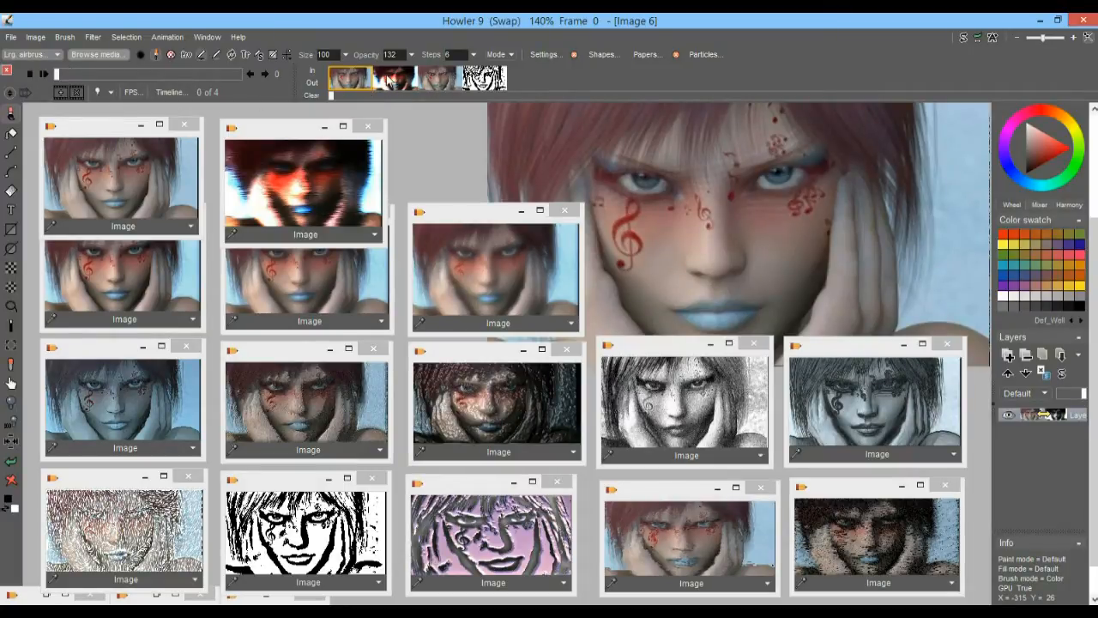
Load the stored original portrait into frame 1 and the stored painterly portrait into frame 3
{"action": "left_click", "coordinate": [391, 82]}
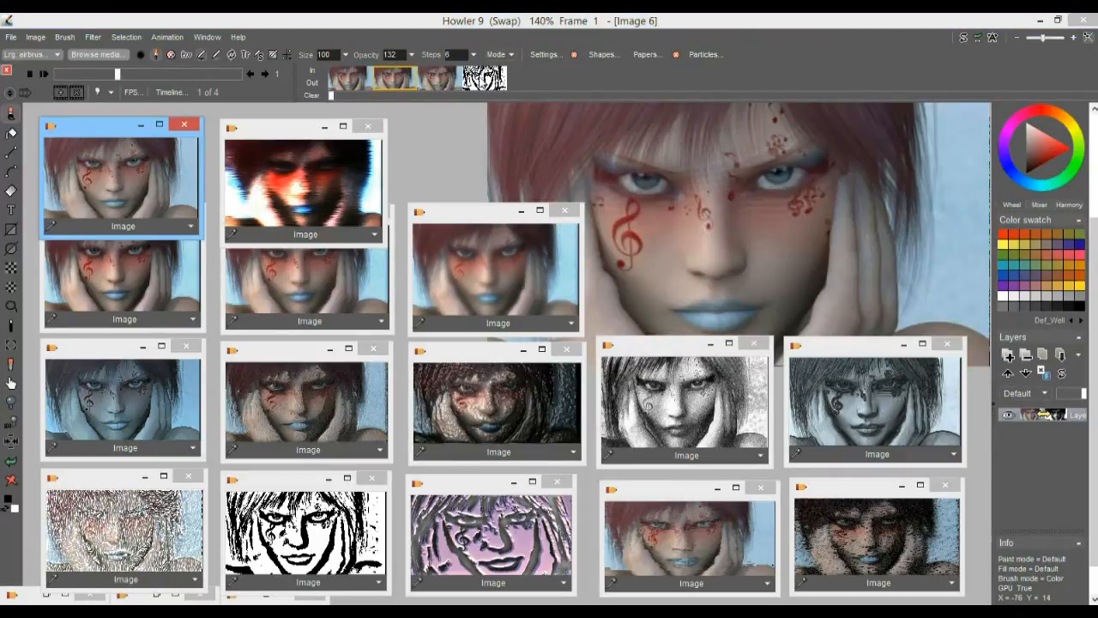
{"action": "left_click", "coordinate": [693, 563]}
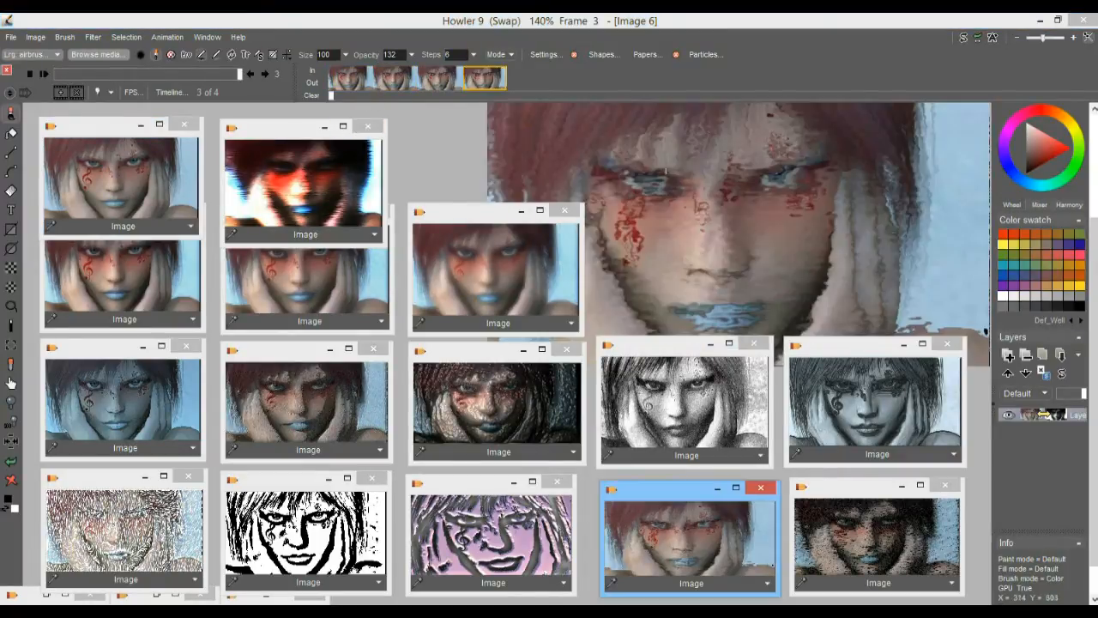
{"action": "left_click_drag", "start_coordinate": [354, 83], "coordinate": [501, 79]}
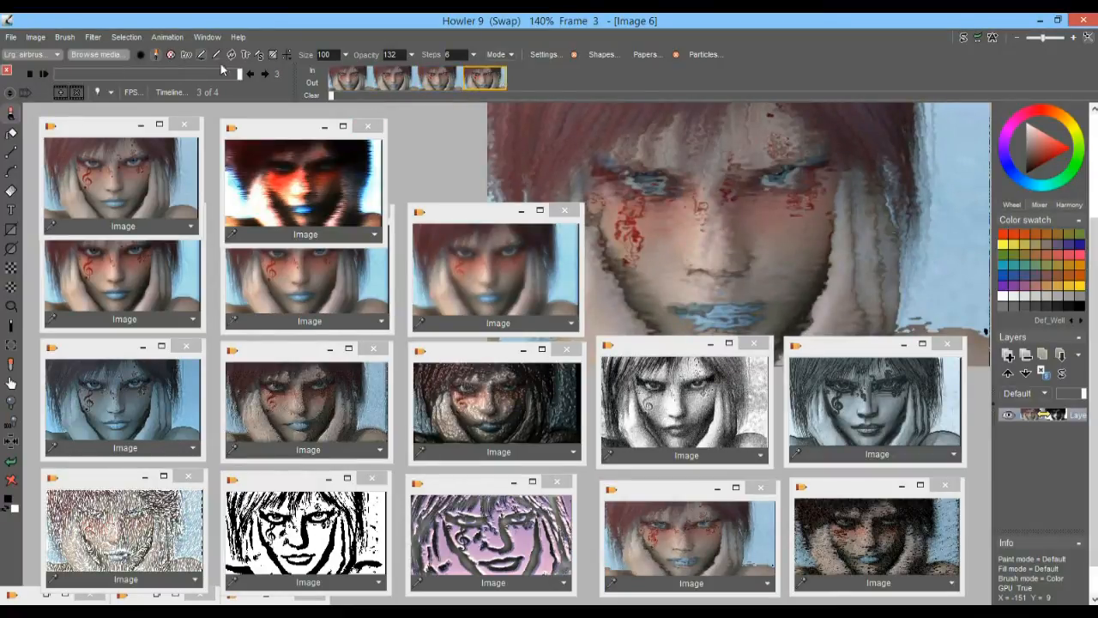
Step between the frames and examine the available frame commands, such as copying, replacing and inserting frames
{"action": "left_click", "coordinate": [387, 81]}
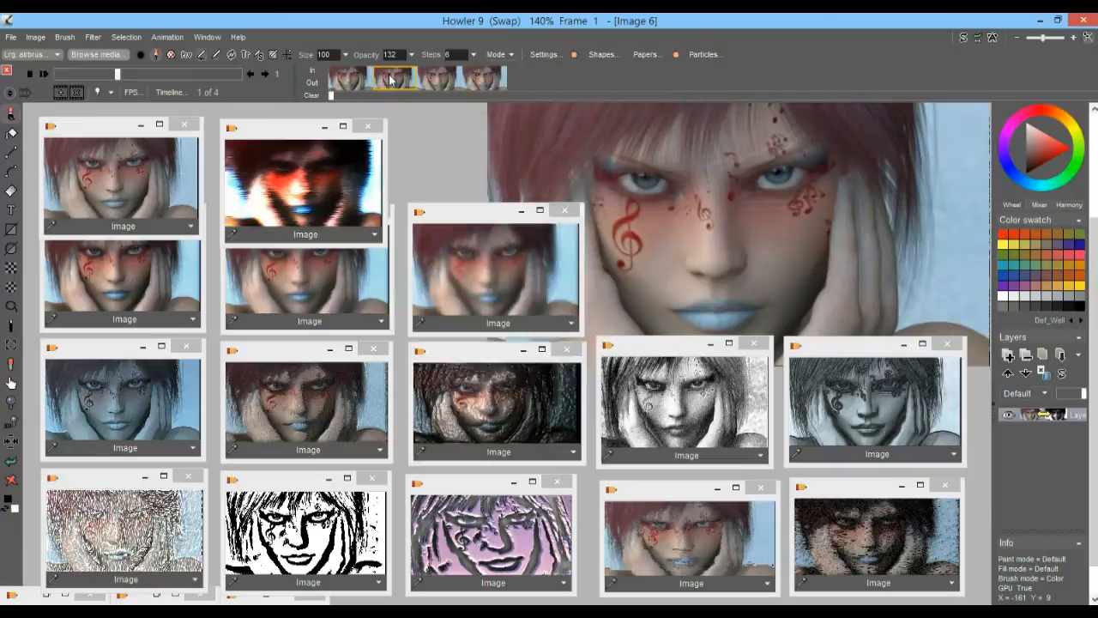
{"action": "right_click", "coordinate": [388, 80]}
{"action": "key", "text": "Escape"}
{"action": "left_click", "coordinate": [472, 85]}
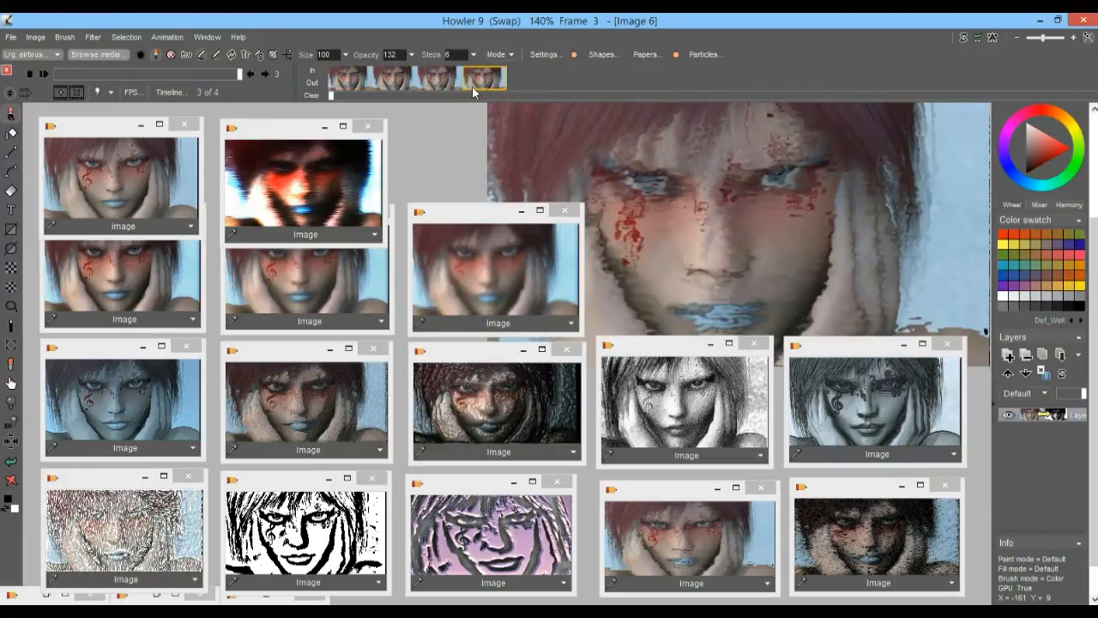
{"action": "left_click", "coordinate": [172, 38]}
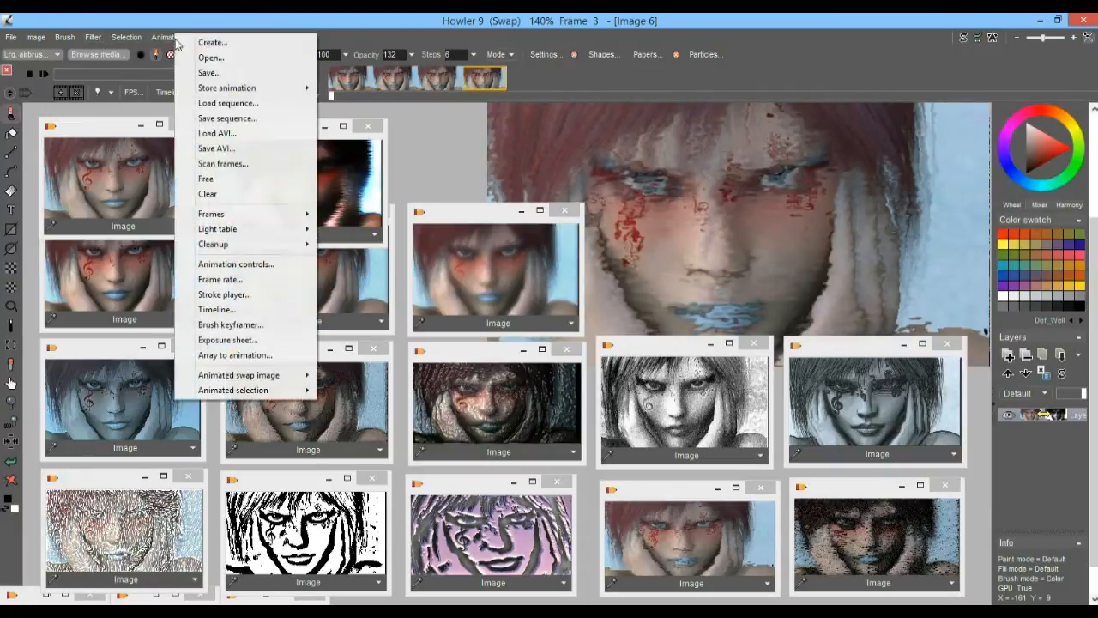
{"action": "mouse_move", "coordinate": [241, 215]}
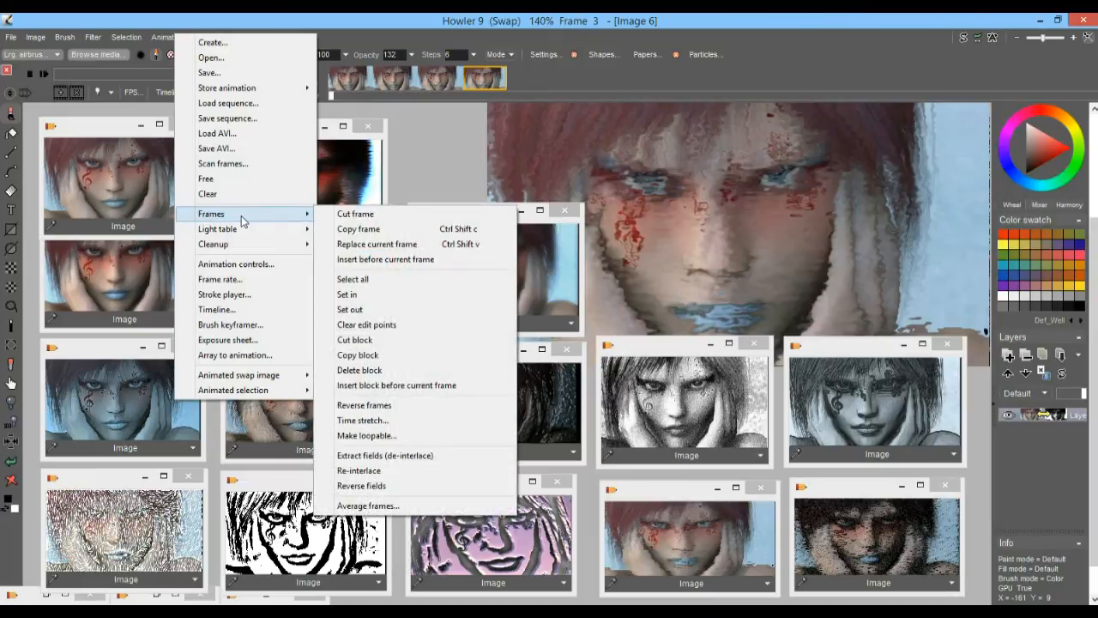
{"action": "left_click", "coordinate": [395, 78]}
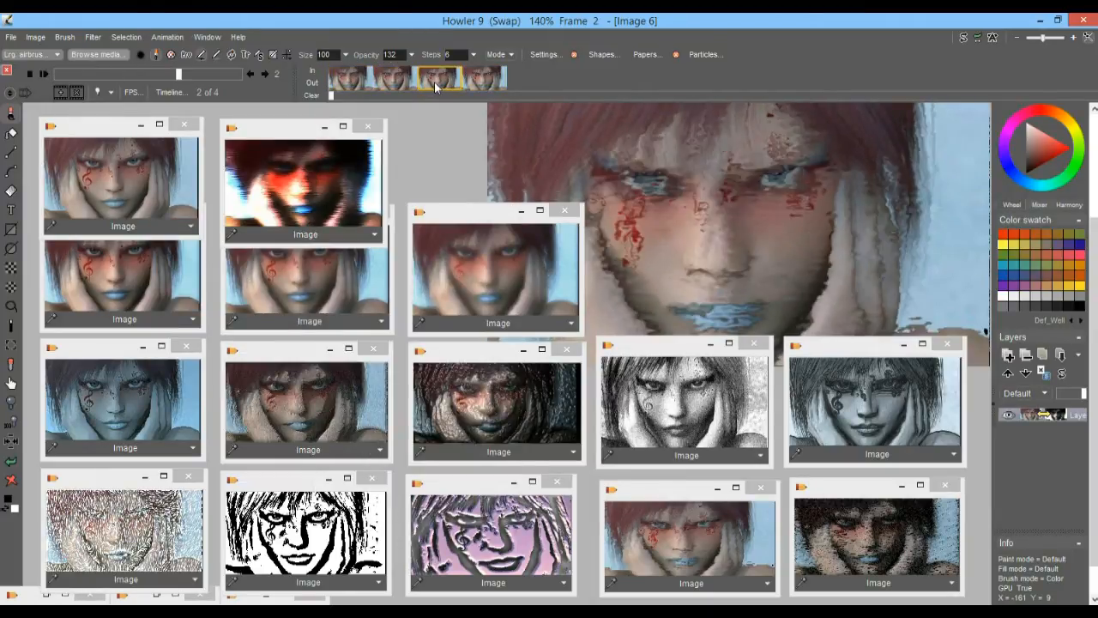
{"action": "right_click", "coordinate": [410, 83]}
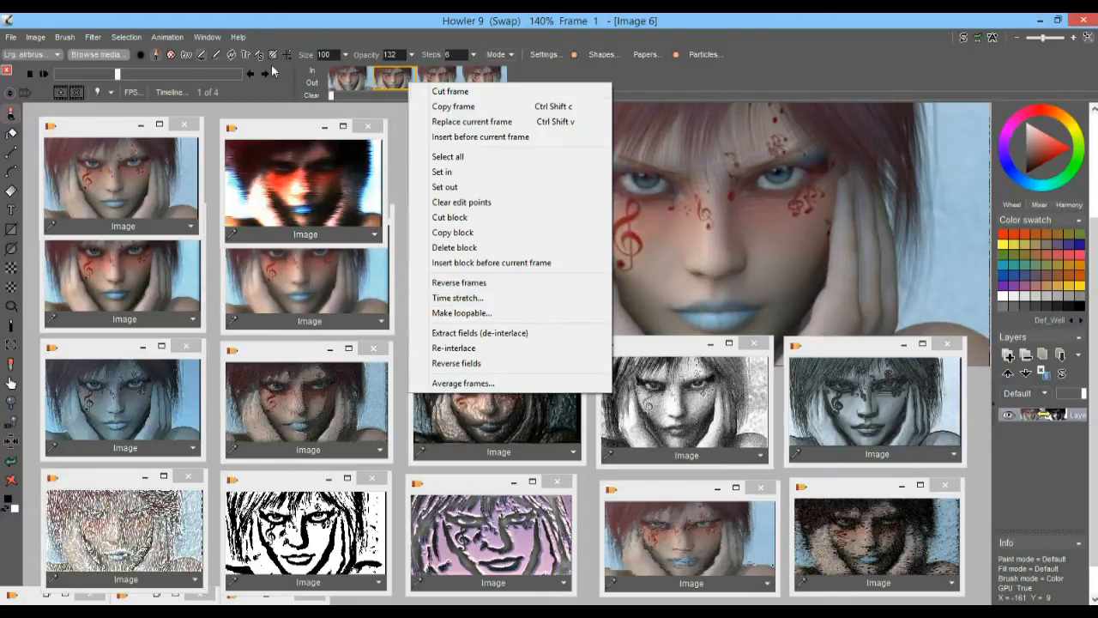
Store the four-frame animation to disc and move its preview window clear of the portrait
{"action": "left_click", "coordinate": [167, 37]}
{"action": "left_click", "coordinate": [168, 38]}
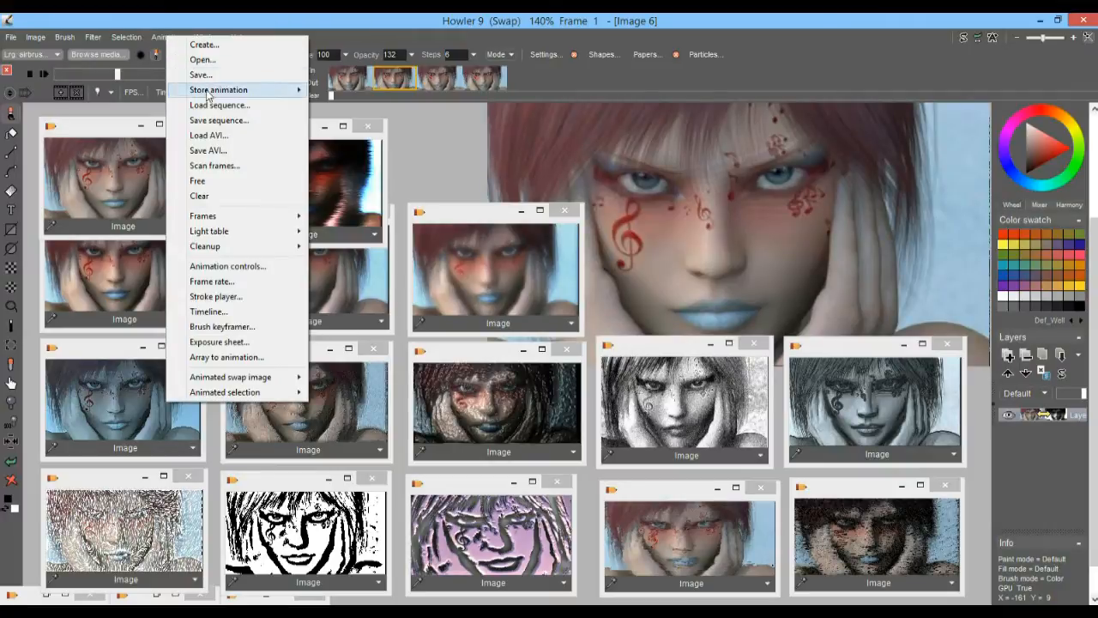
{"action": "mouse_move", "coordinate": [208, 94]}
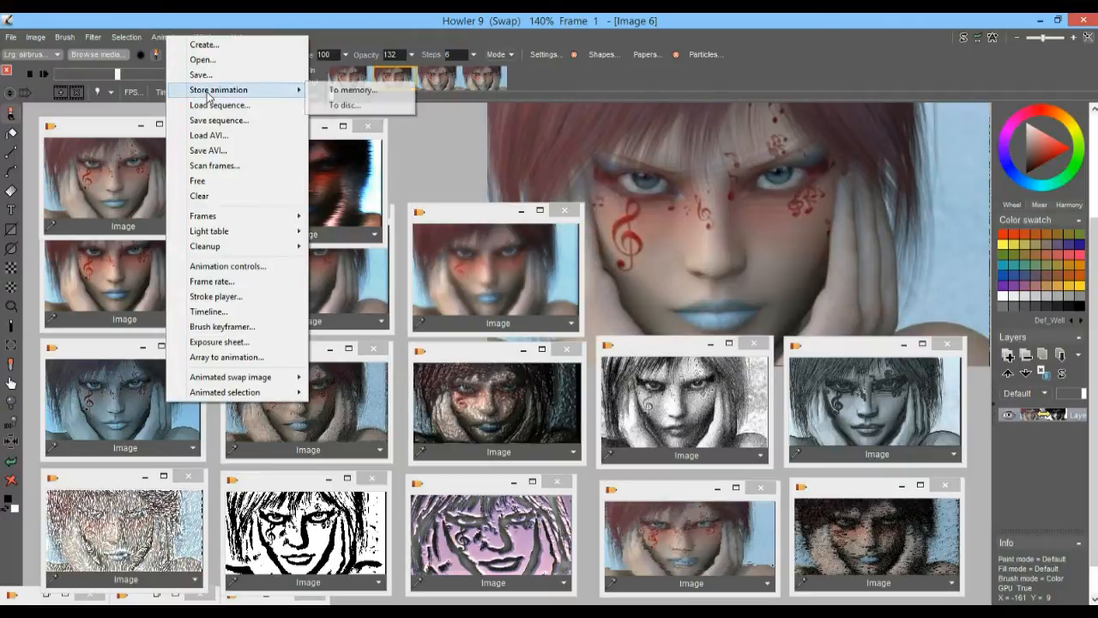
{"action": "left_click", "coordinate": [350, 107]}
{"action": "left_click_drag", "start_coordinate": [836, 385], "coordinate": [967, 458]}
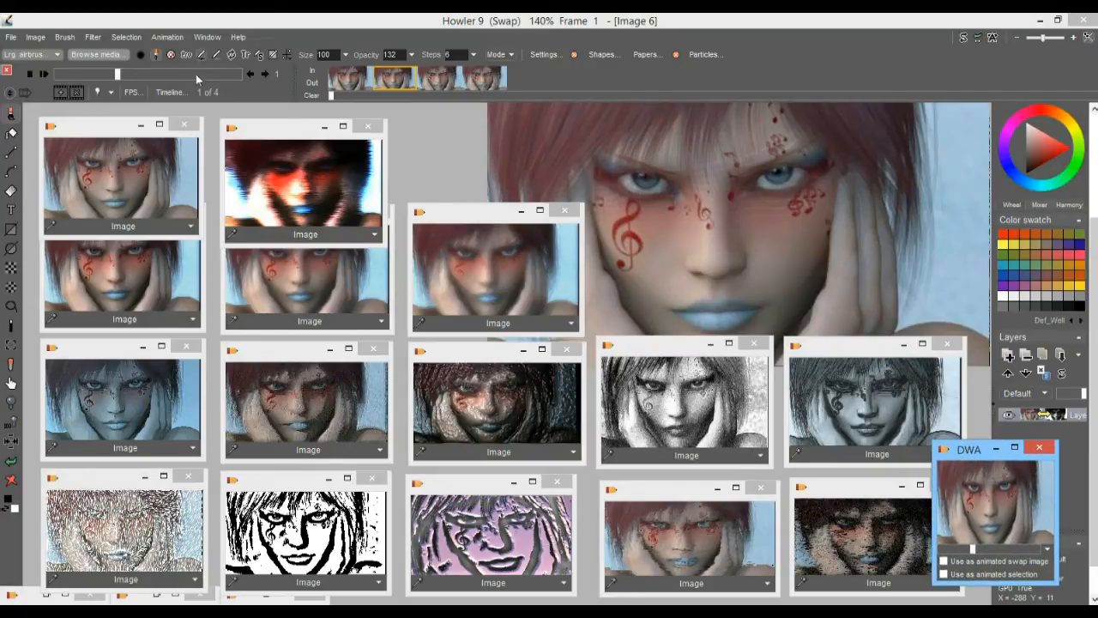
Time-stretch the animation to 120 new frames with frame blending turned off
{"action": "left_click", "coordinate": [160, 40]}
{"action": "left_click", "coordinate": [160, 39]}
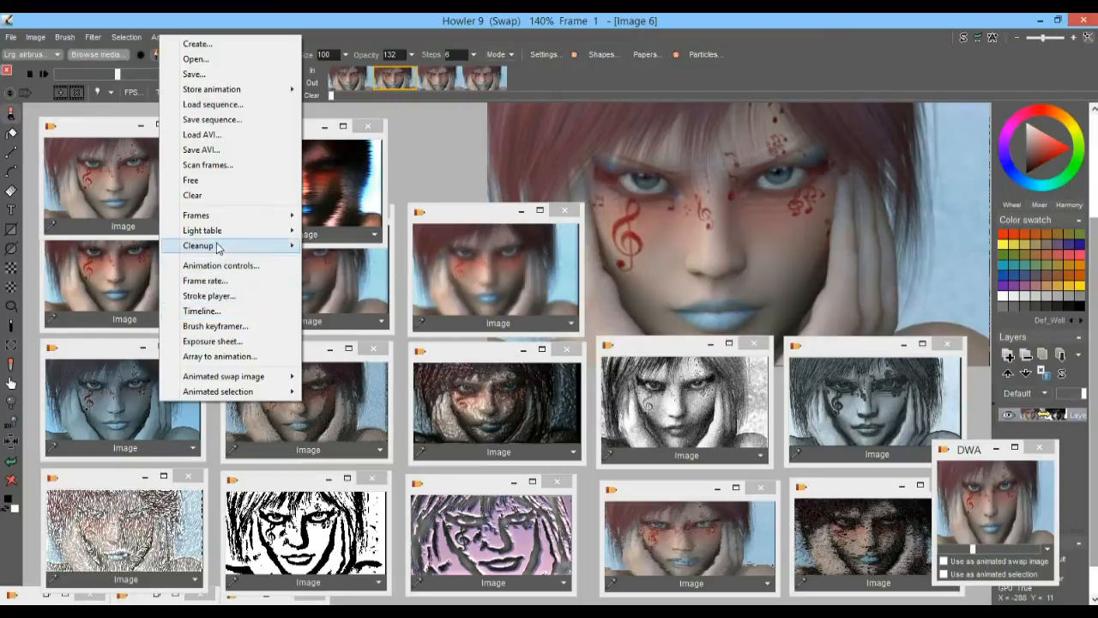
{"action": "mouse_move", "coordinate": [227, 235]}
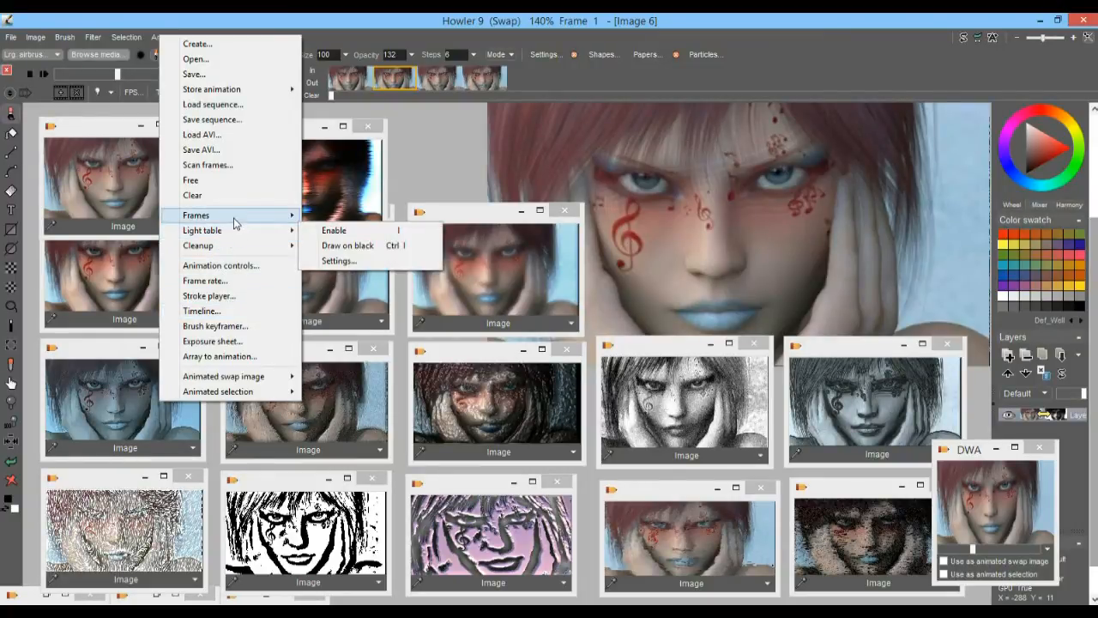
{"action": "mouse_move", "coordinate": [233, 216]}
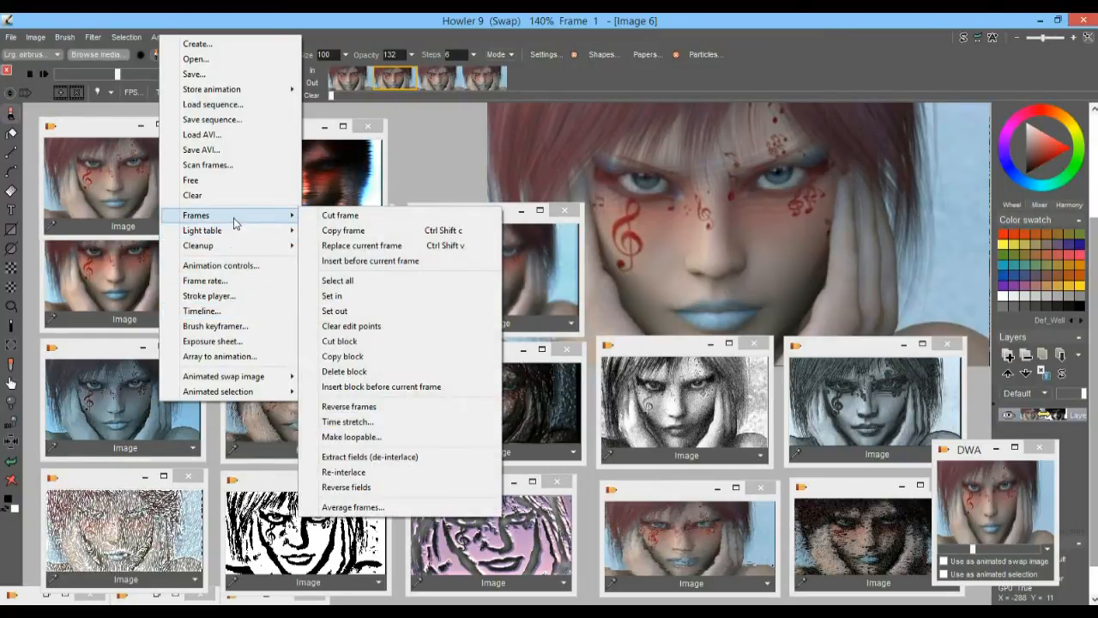
{"action": "left_click", "coordinate": [375, 422]}
{"action": "left_click_drag", "start_coordinate": [548, 170], "coordinate": [319, 139]}
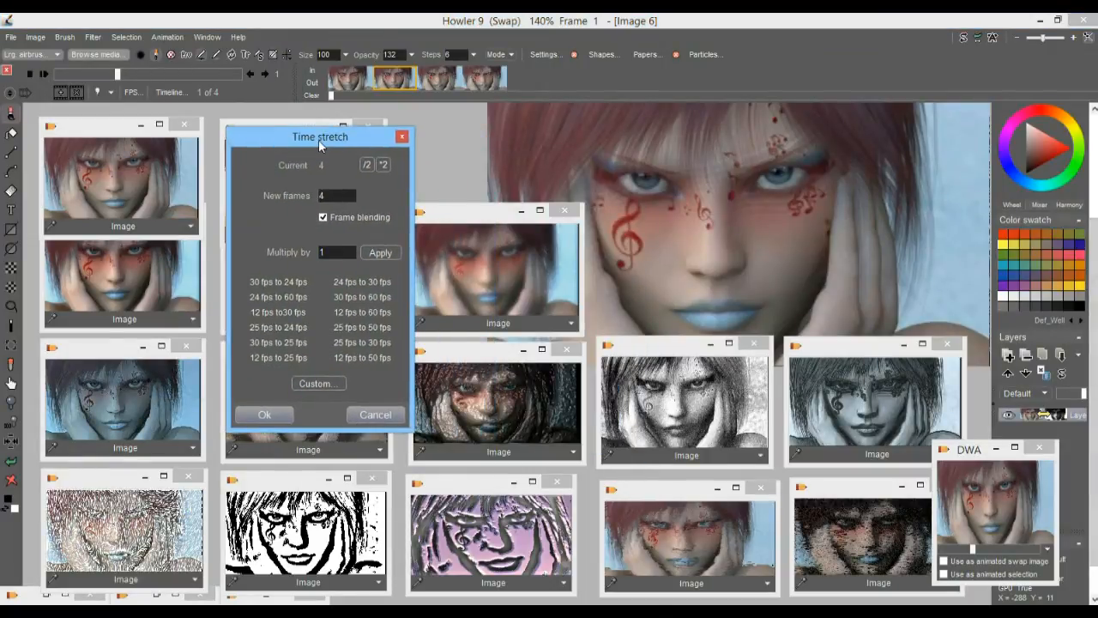
{"action": "double_click", "coordinate": [341, 196]}
{"action": "type", "text": "120"}
{"action": "left_click", "coordinate": [285, 410]}
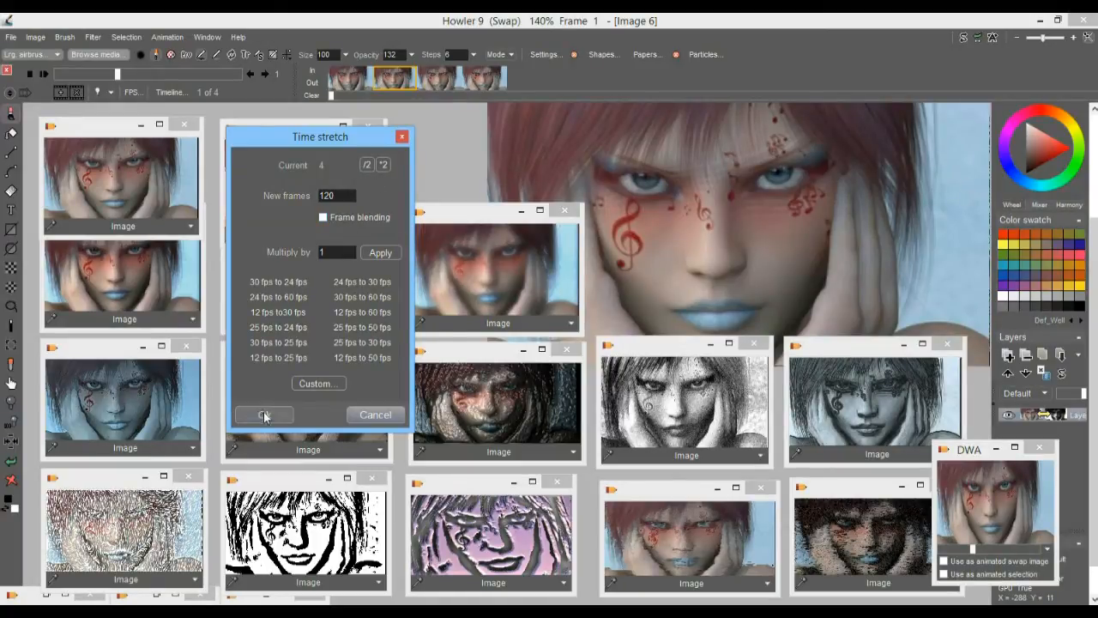
Scrub through the stretched animation to review how the original and painterly portraits alternate
{"action": "left_click_drag", "start_coordinate": [59, 75], "coordinate": [174, 71]}
{"action": "left_click", "coordinate": [364, 73]}
{"action": "left_click_drag", "start_coordinate": [364, 79], "coordinate": [896, 77]}
{"action": "left_click_drag", "start_coordinate": [77, 75], "coordinate": [129, 76]}
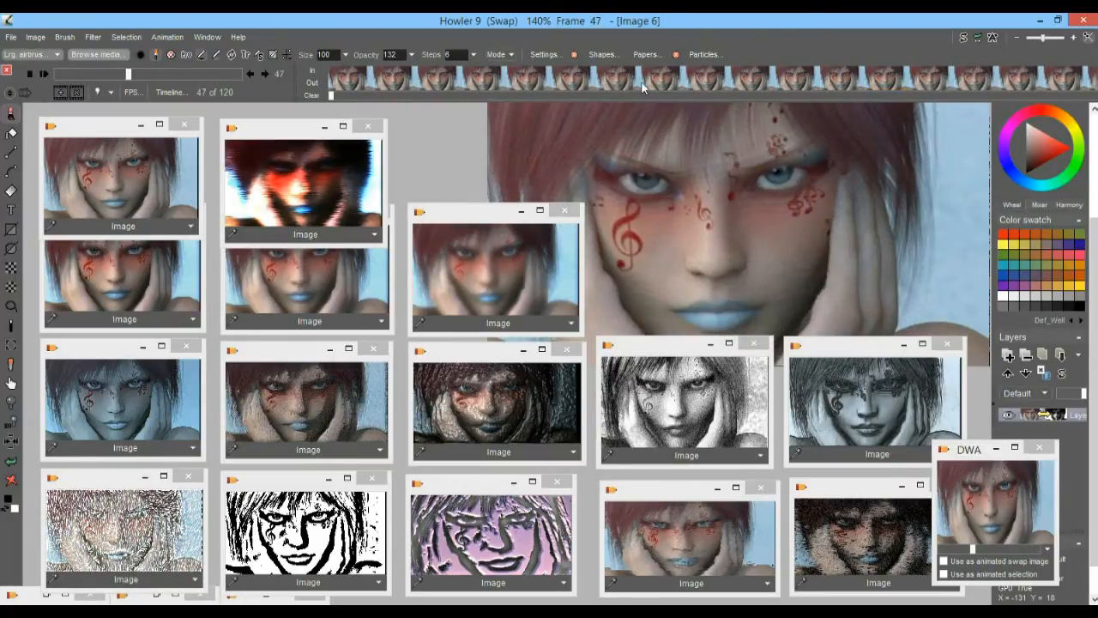
Compare frames 59 and 60 in the filmstrip, and play the stretched animation
{"action": "left_click_drag", "start_coordinate": [330, 95], "coordinate": [667, 97]}
{"action": "left_click_drag", "start_coordinate": [509, 81], "coordinate": [714, 79]}
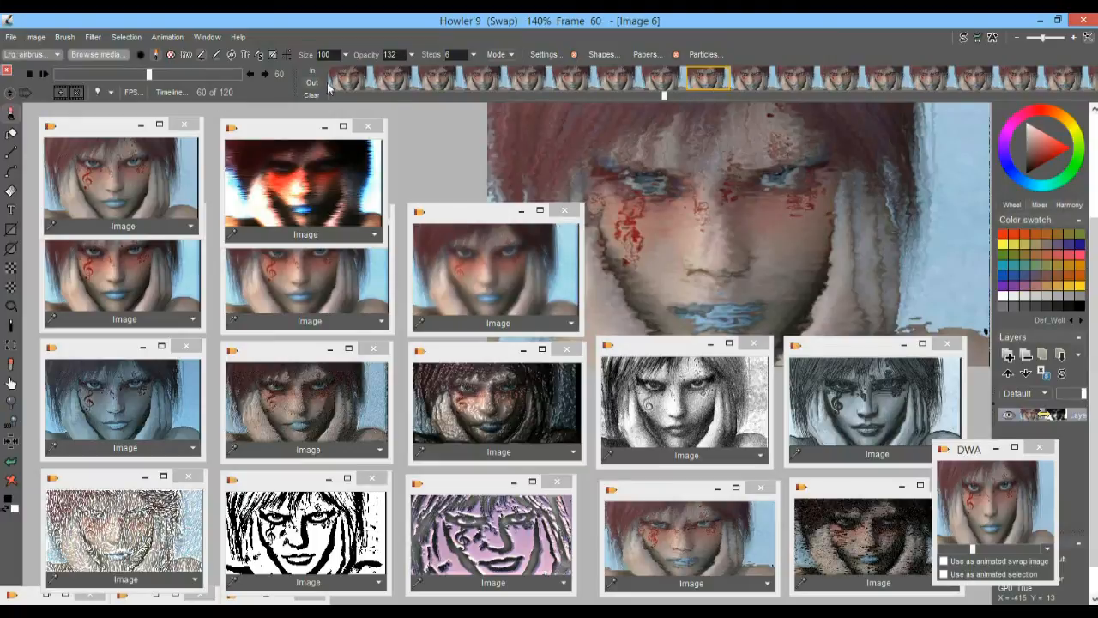
{"action": "left_click", "coordinate": [666, 79]}
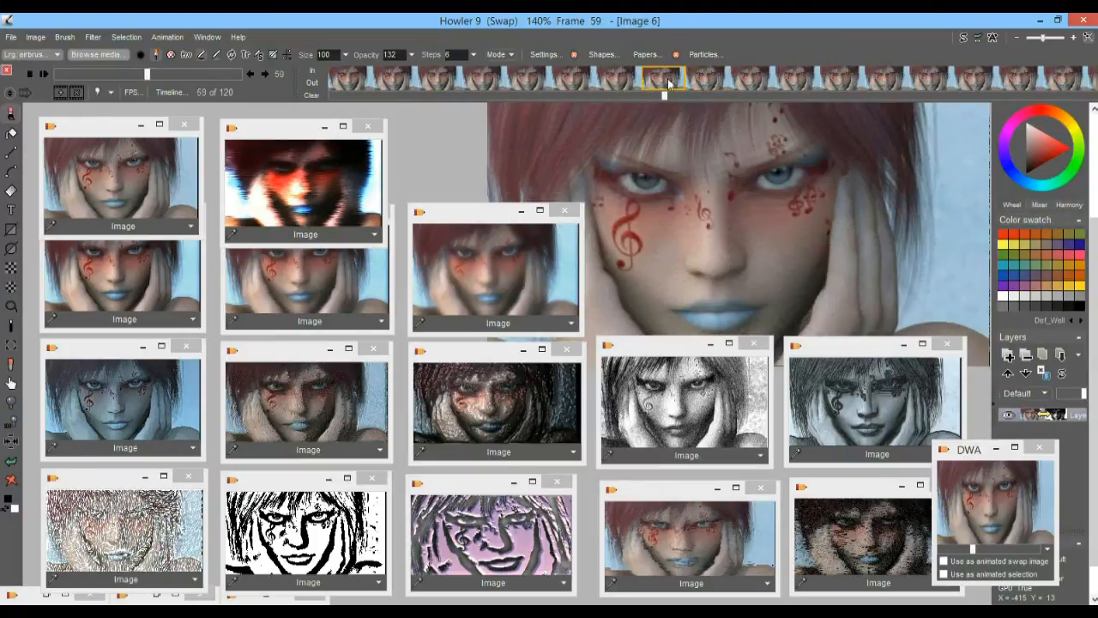
{"action": "left_click_drag", "start_coordinate": [670, 78], "coordinate": [312, 92]}
{"action": "left_click_drag", "start_coordinate": [667, 95], "coordinate": [319, 97]}
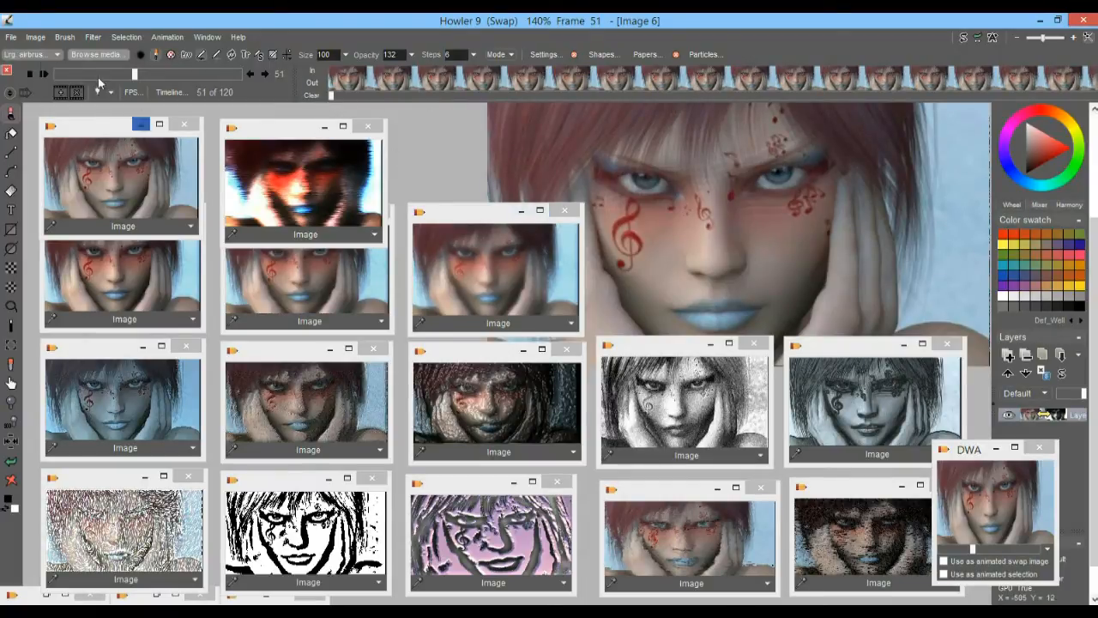
{"action": "left_click", "coordinate": [47, 72]}
{"action": "left_click_drag", "start_coordinate": [133, 75], "coordinate": [95, 75]}
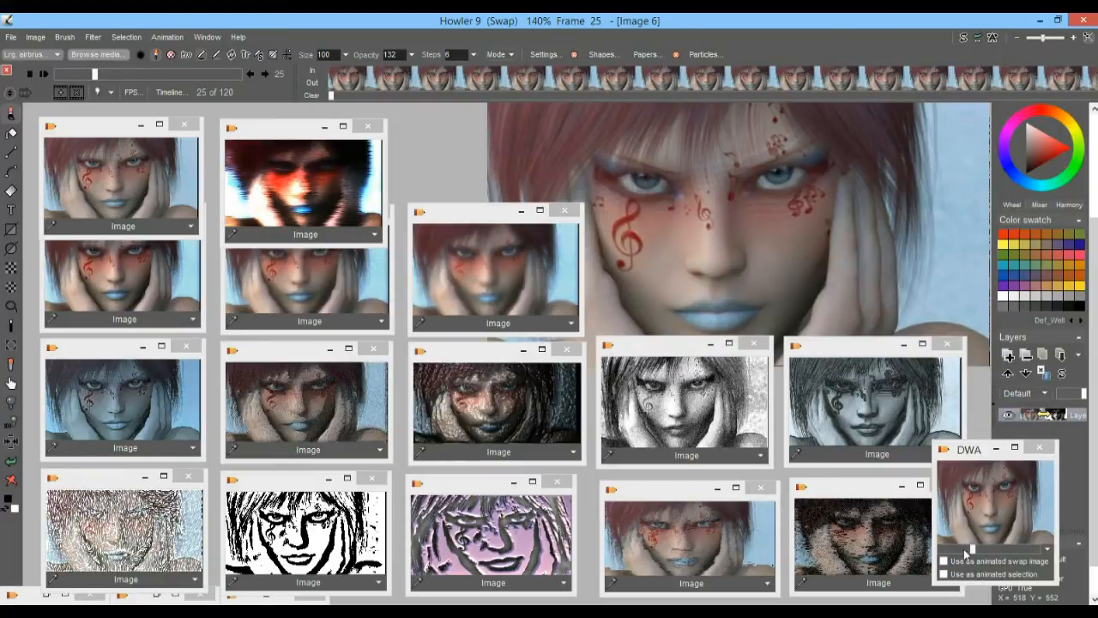
Rewind the stored four-frame animation's preview and restore it in place of the current animation
{"action": "left_click_drag", "start_coordinate": [970, 549], "coordinate": [949, 548]}
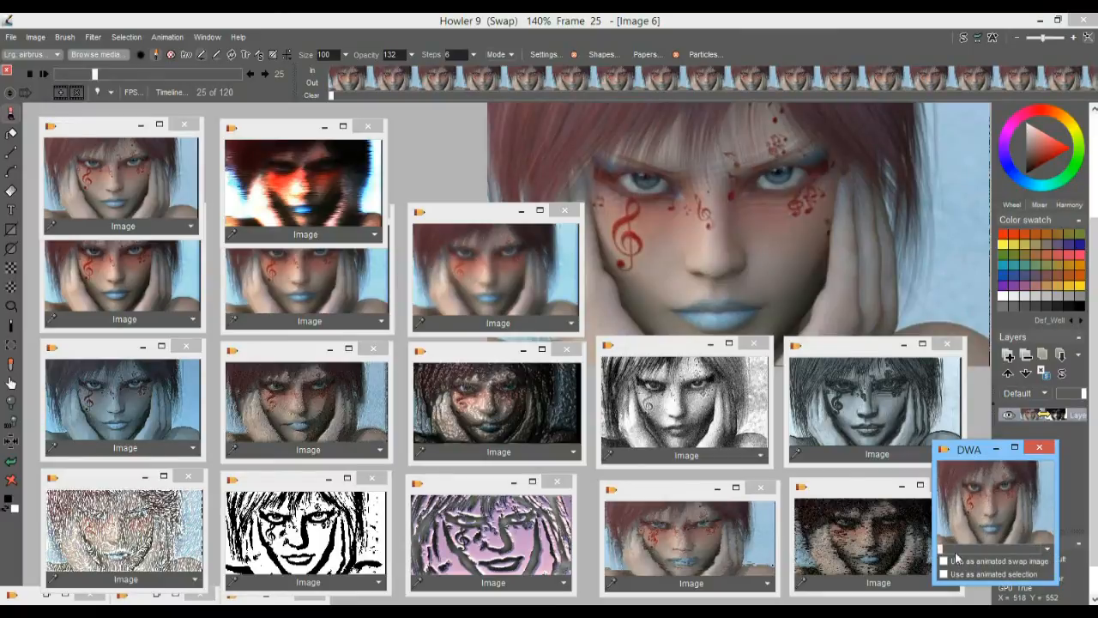
{"action": "double_click", "coordinate": [1013, 508]}
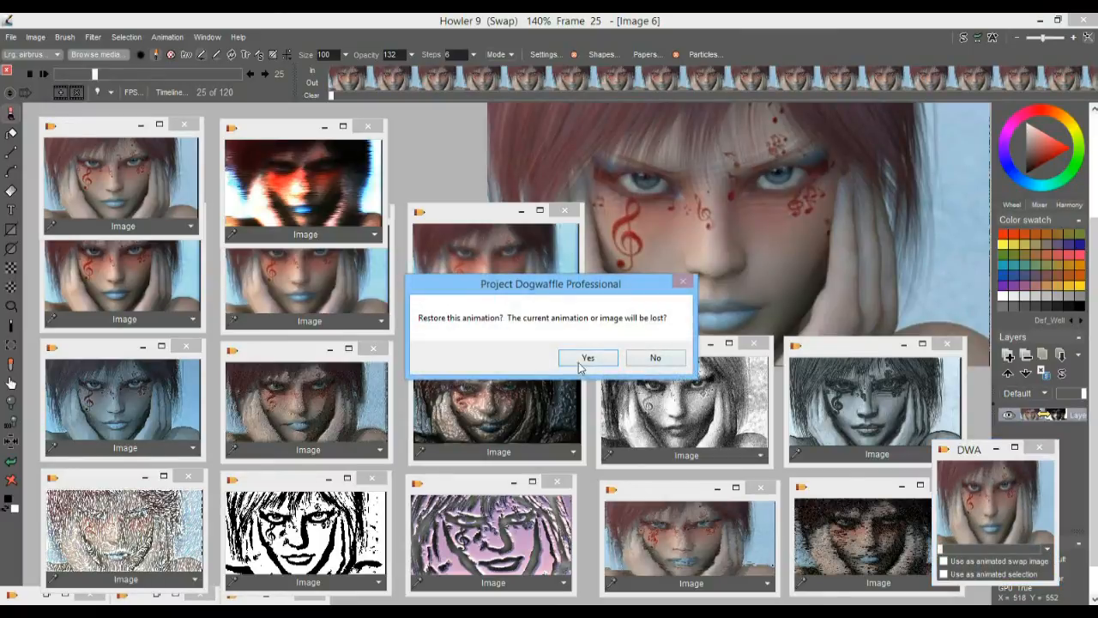
{"action": "left_click", "coordinate": [584, 360]}
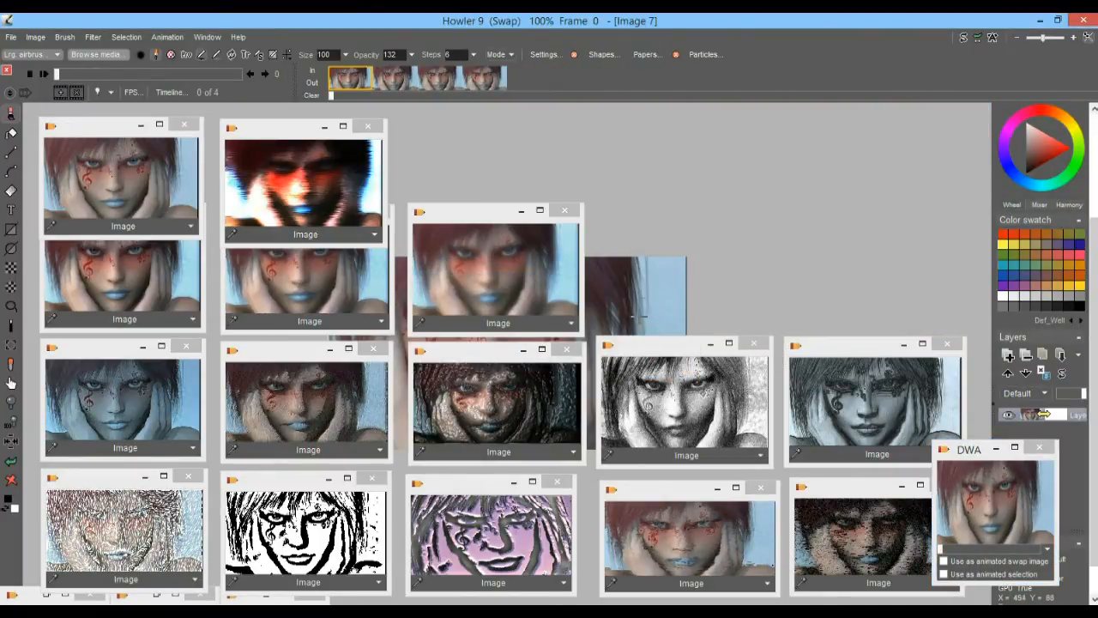
Zoom in on the portrait's face and compare the four frames of the restored animation in the filmstrip
{"action": "scroll", "coordinate": [963, 162], "scroll_direction": "up", "scroll_amount": 6}
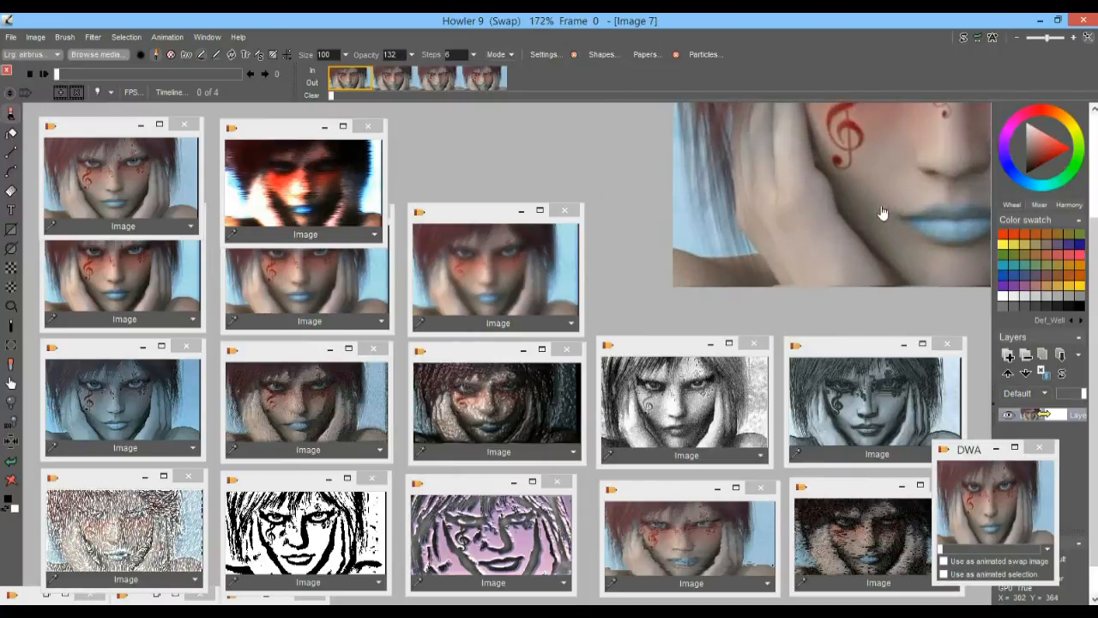
{"action": "left_click_drag", "start_coordinate": [719, 251], "coordinate": [673, 309]}
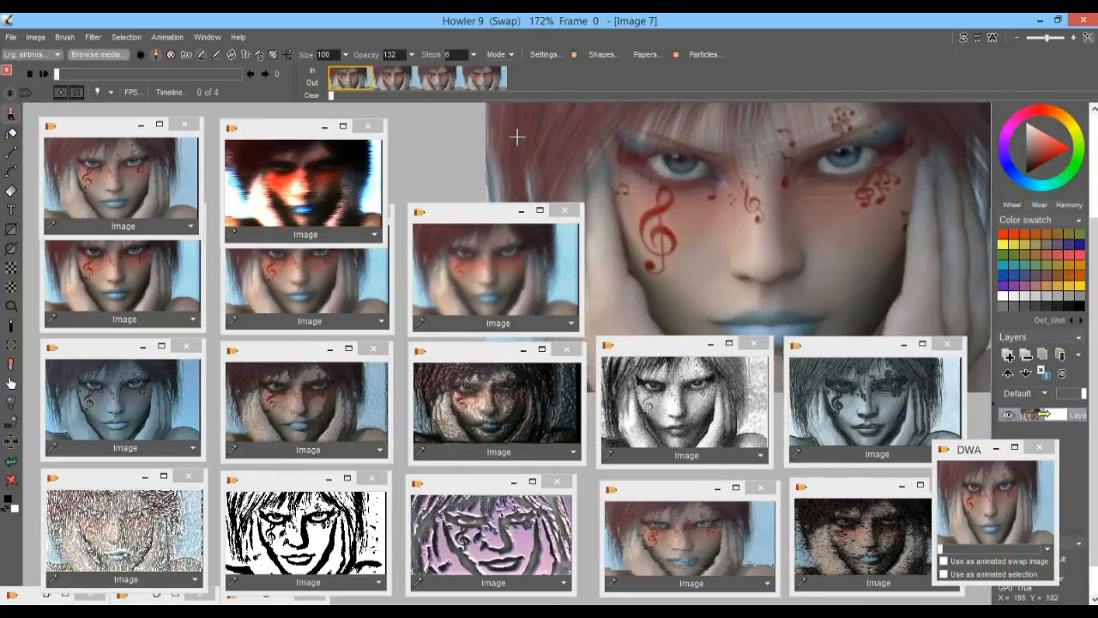
{"action": "left_click", "coordinate": [405, 80]}
{"action": "left_click", "coordinate": [438, 82]}
{"action": "left_click", "coordinate": [477, 79]}
{"action": "left_click", "coordinate": [384, 80]}
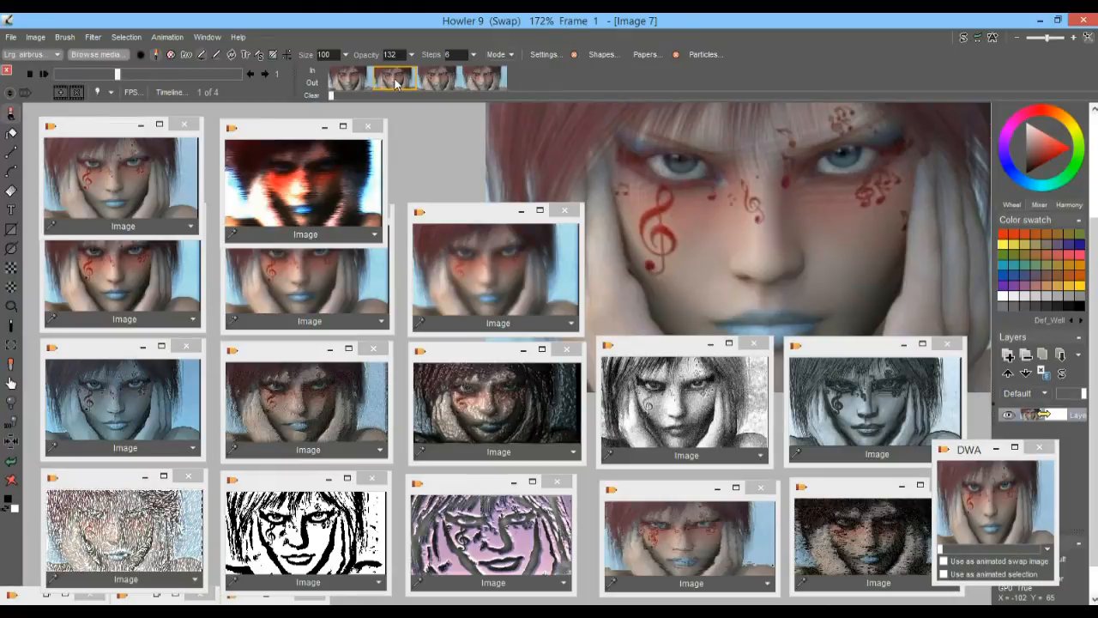
Time-stretch the four-frame animation to 120 new frames with frame blending on
{"action": "right_click", "coordinate": [394, 81]}
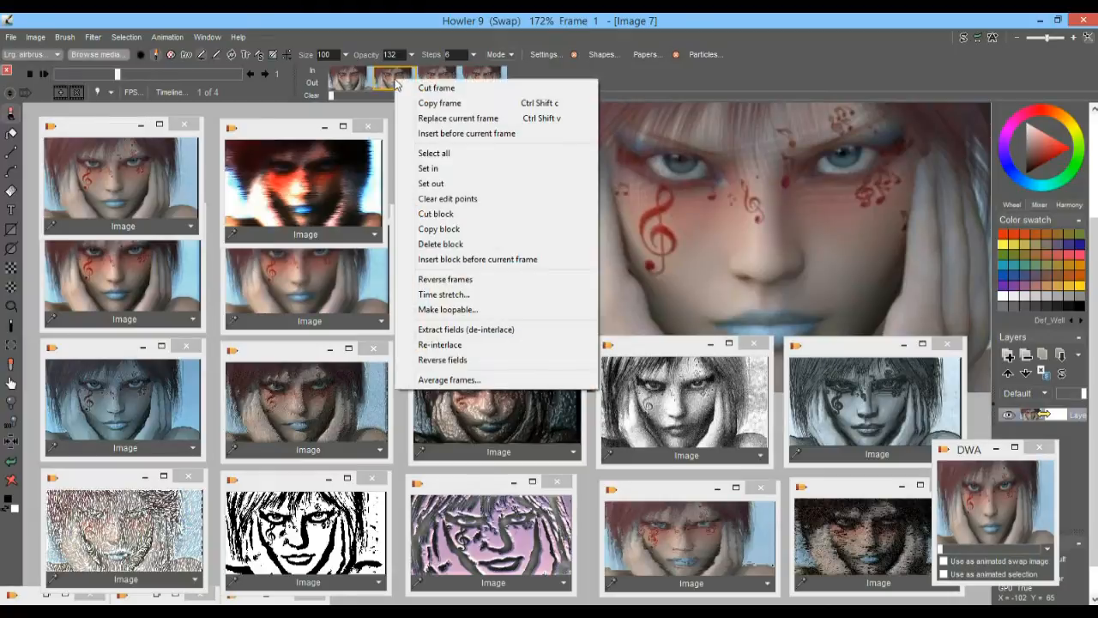
{"action": "left_click", "coordinate": [443, 294]}
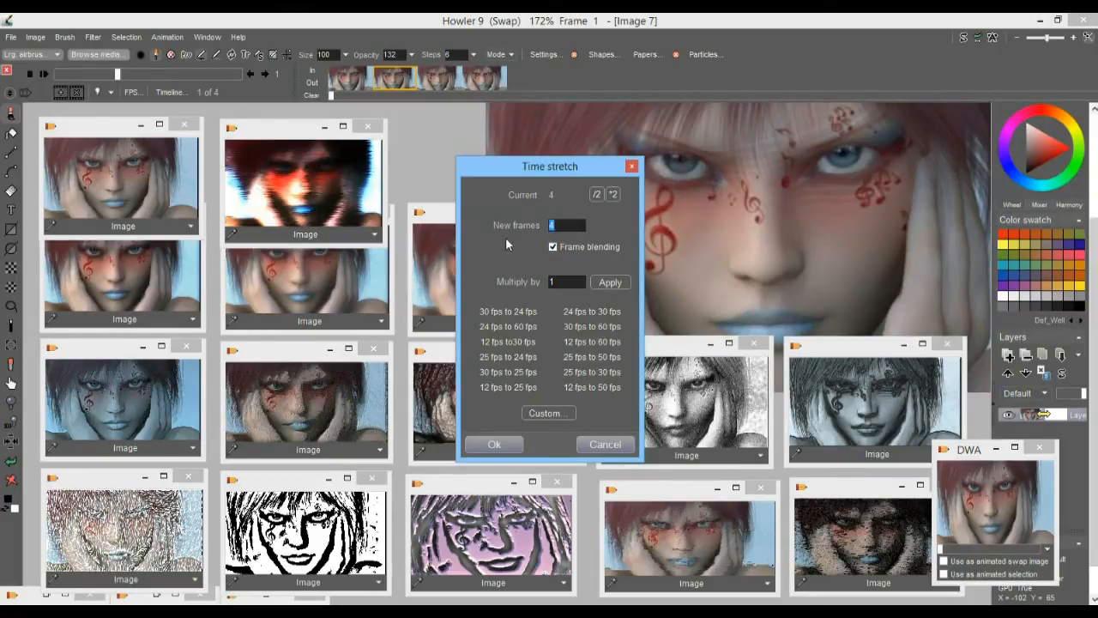
{"action": "type", "text": "120"}
{"action": "left_click", "coordinate": [516, 444]}
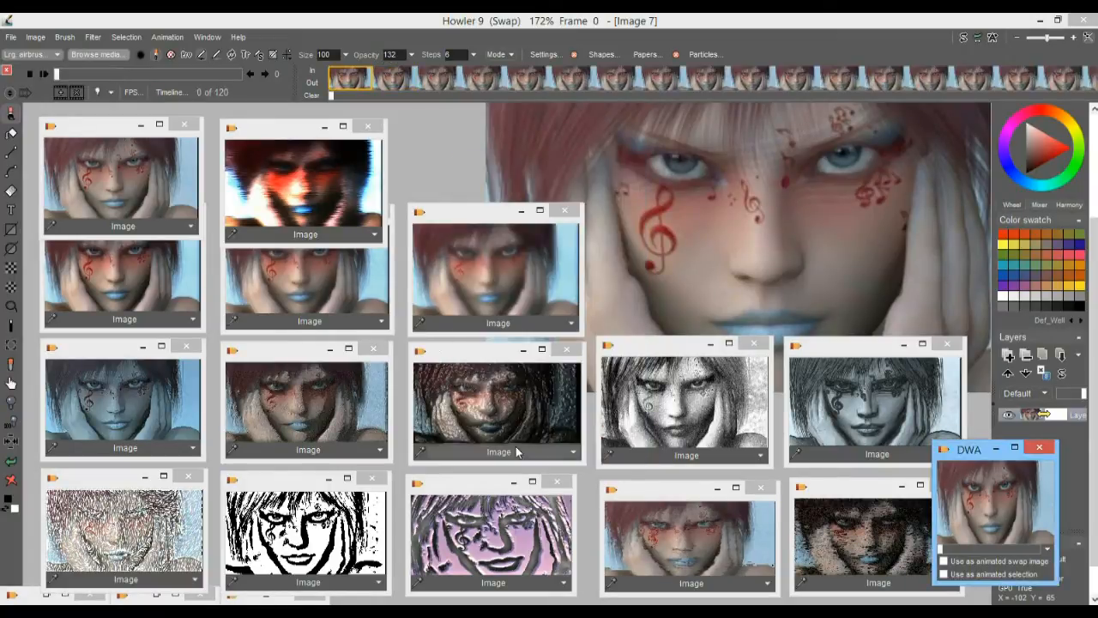
Scrub through the blended 120-frame animation and play it to review the gradual transitions between portraits
{"action": "left_click_drag", "start_coordinate": [67, 75], "coordinate": [115, 78]}
{"action": "left_click_drag", "start_coordinate": [191, 69], "coordinate": [36, 66]}
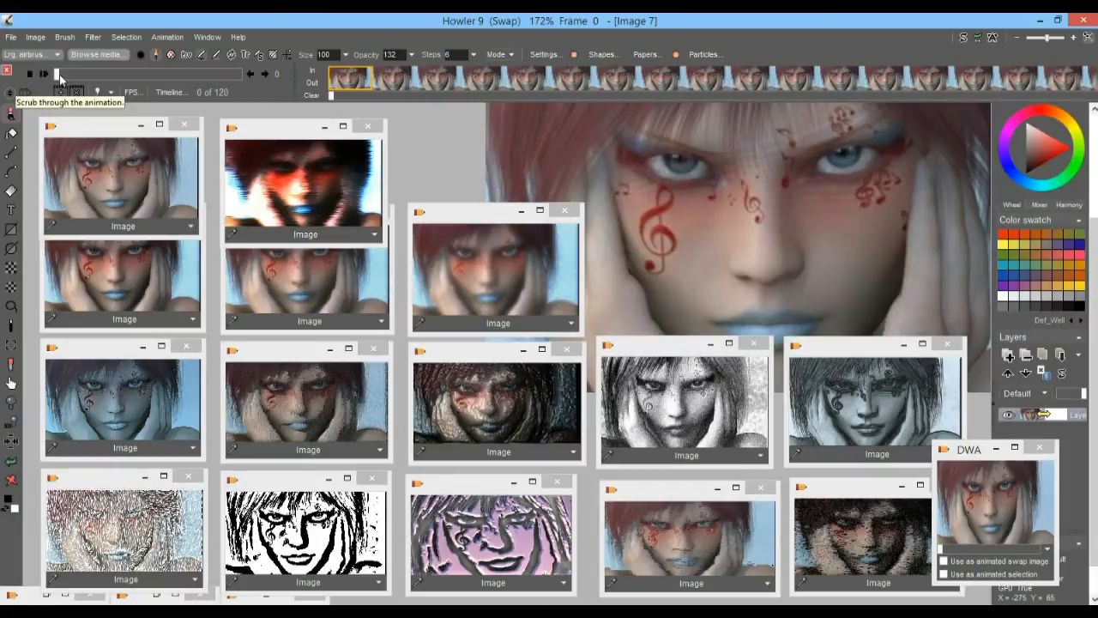
{"action": "left_click", "coordinate": [45, 74]}
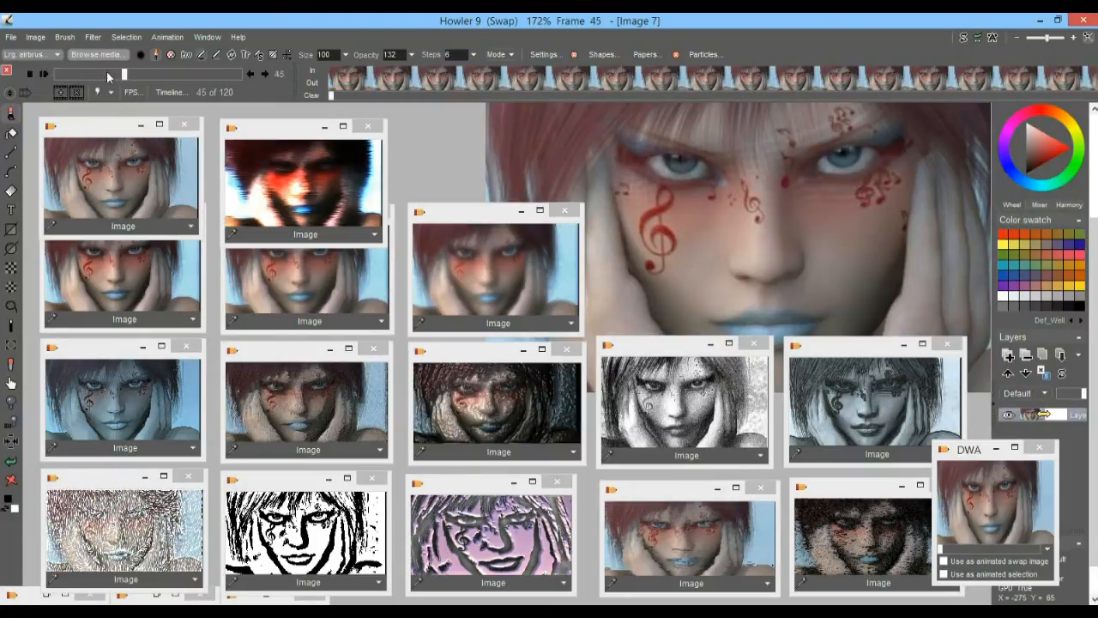
{"action": "left_click", "coordinate": [45, 74]}
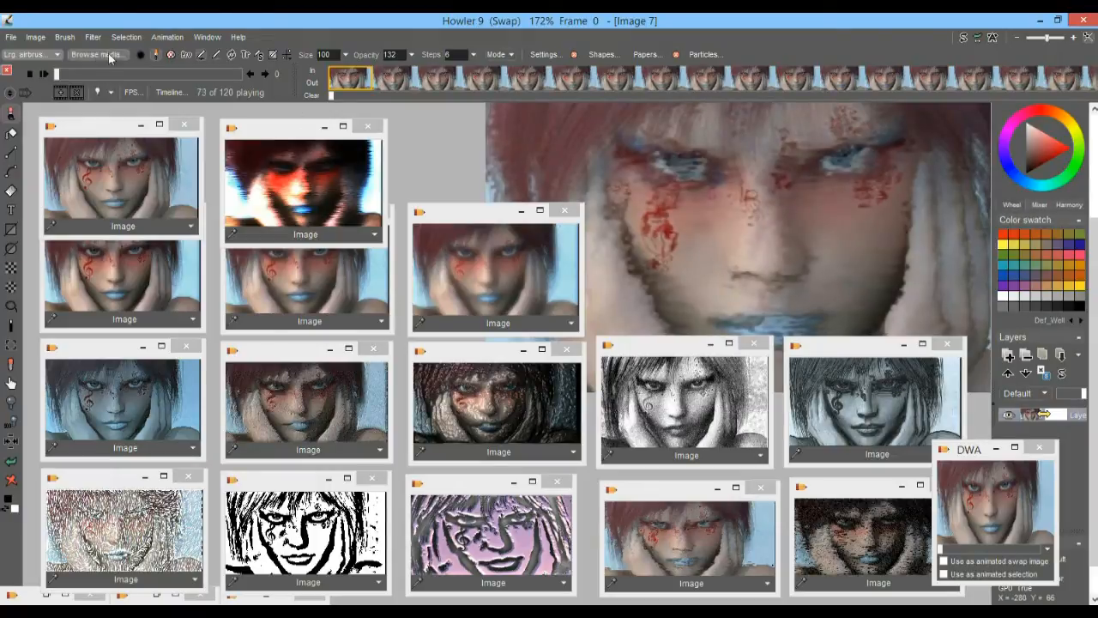
Go to the last frame and step across the loop point to compare frames 119 and 0, and rewind
{"action": "left_click_drag", "start_coordinate": [68, 74], "coordinate": [276, 84]}
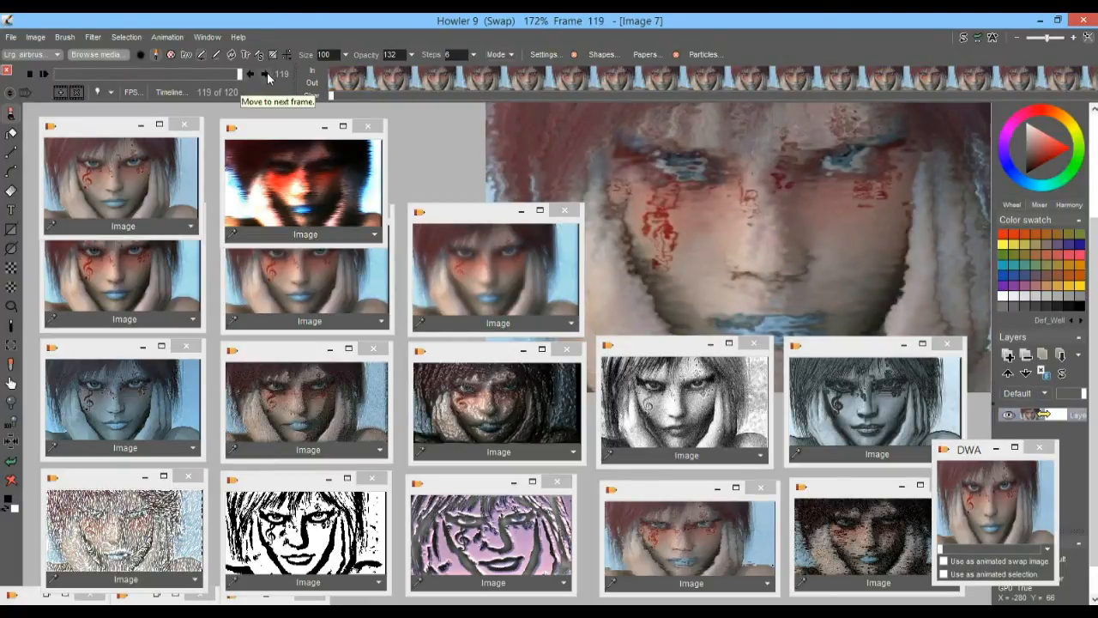
{"action": "left_click", "coordinate": [269, 78]}
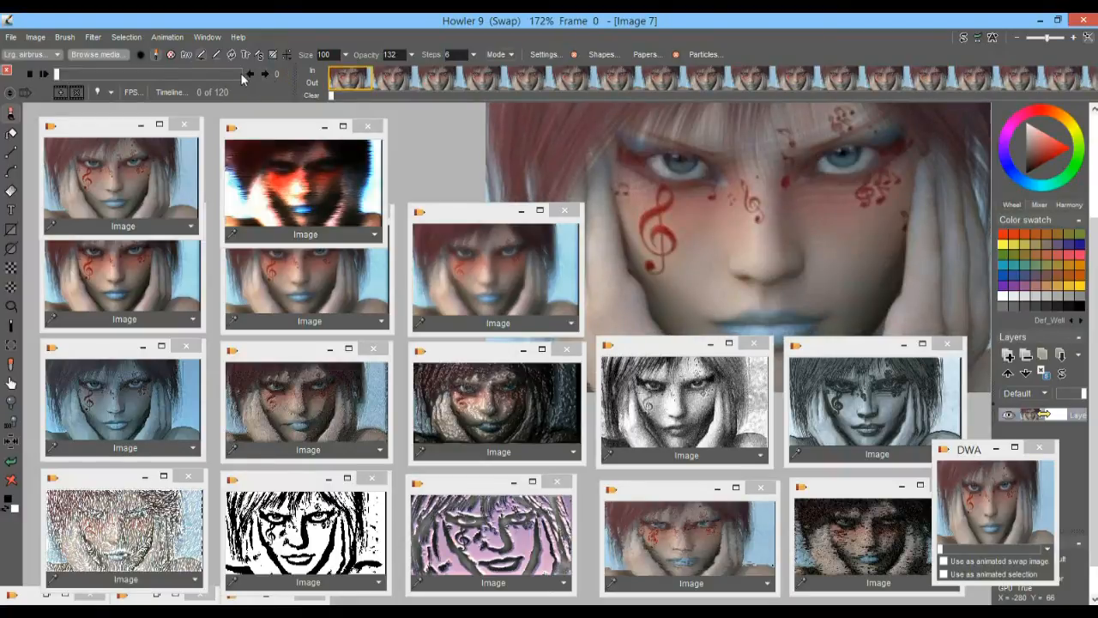
{"action": "left_click", "coordinate": [269, 77]}
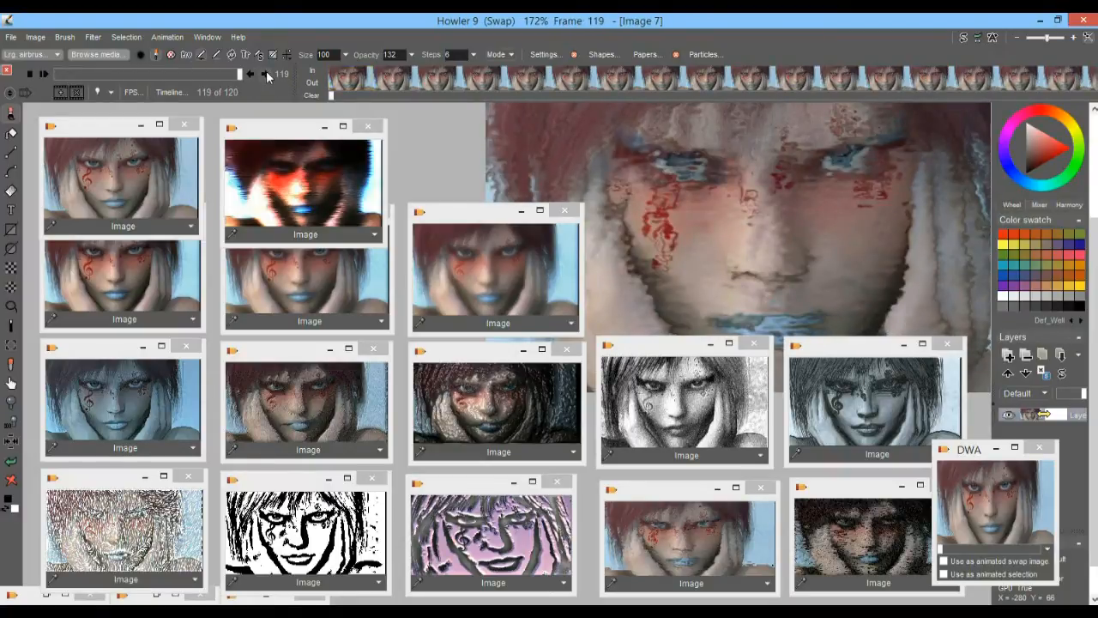
{"action": "left_click", "coordinate": [268, 77]}
{"action": "mouse_move", "coordinate": [61, 74]}
{"action": "left_mouse_down"}
{"action": "mouse_move", "coordinate": [220, 81]}
{"action": "mouse_move", "coordinate": [46, 78]}
{"action": "left_mouse_up"}
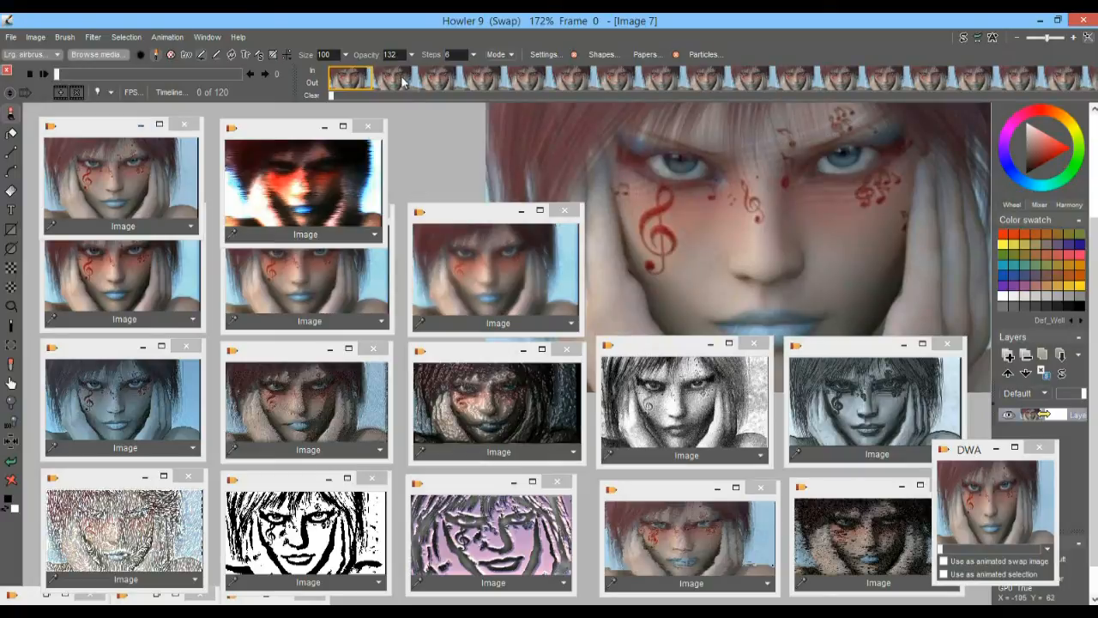
Create a new two-frame animation, freeing the existing one
{"action": "left_click", "coordinate": [176, 37]}
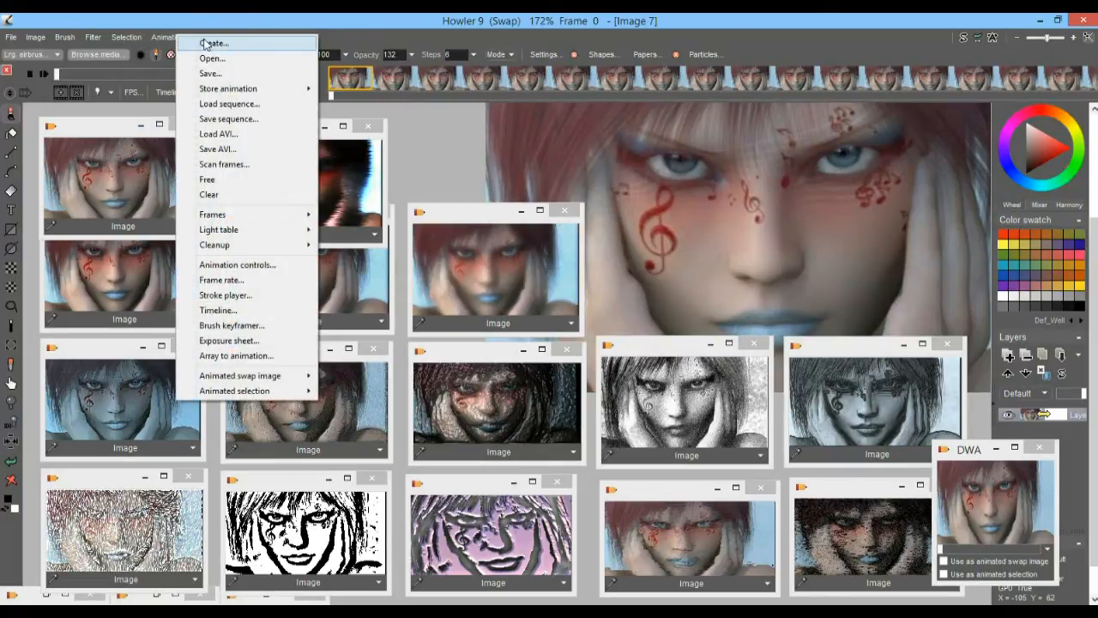
{"action": "left_click", "coordinate": [207, 43]}
{"action": "type", "text": "2"}
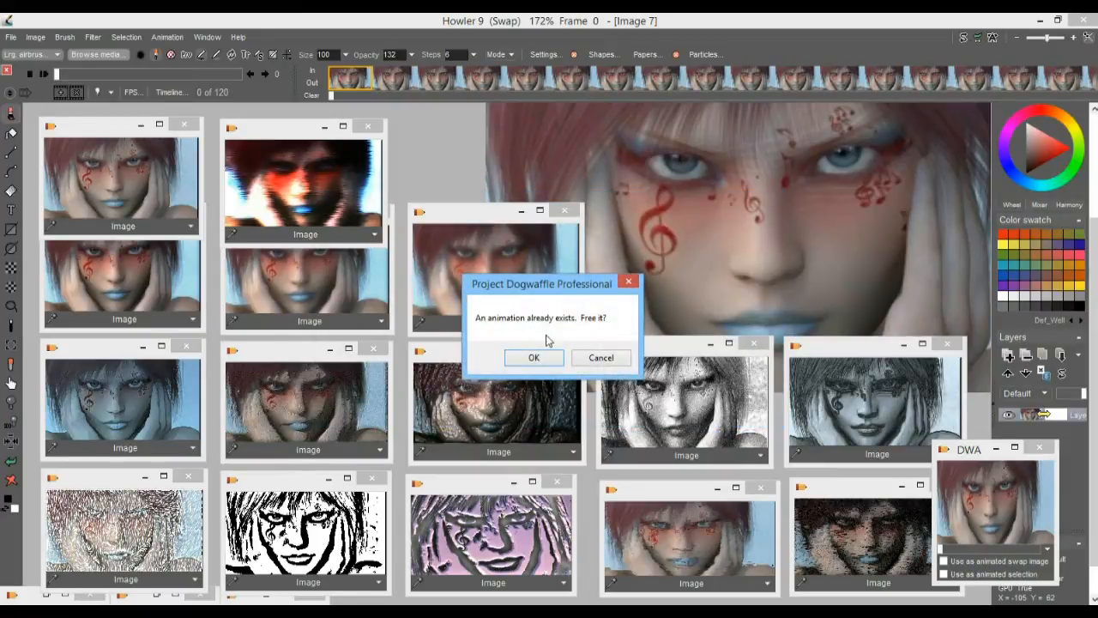
{"action": "left_click", "coordinate": [546, 359]}
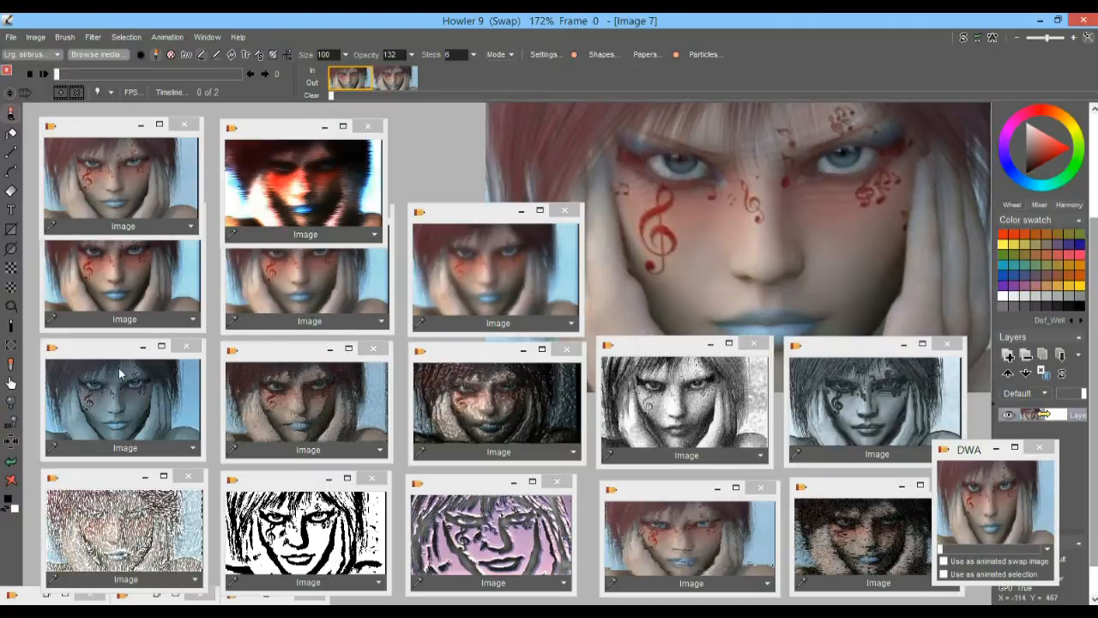
Fill frame 0 with the stored blue-tinted portrait and frame 1 with the black-and-white high-contrast portrait
{"action": "left_click", "coordinate": [114, 399]}
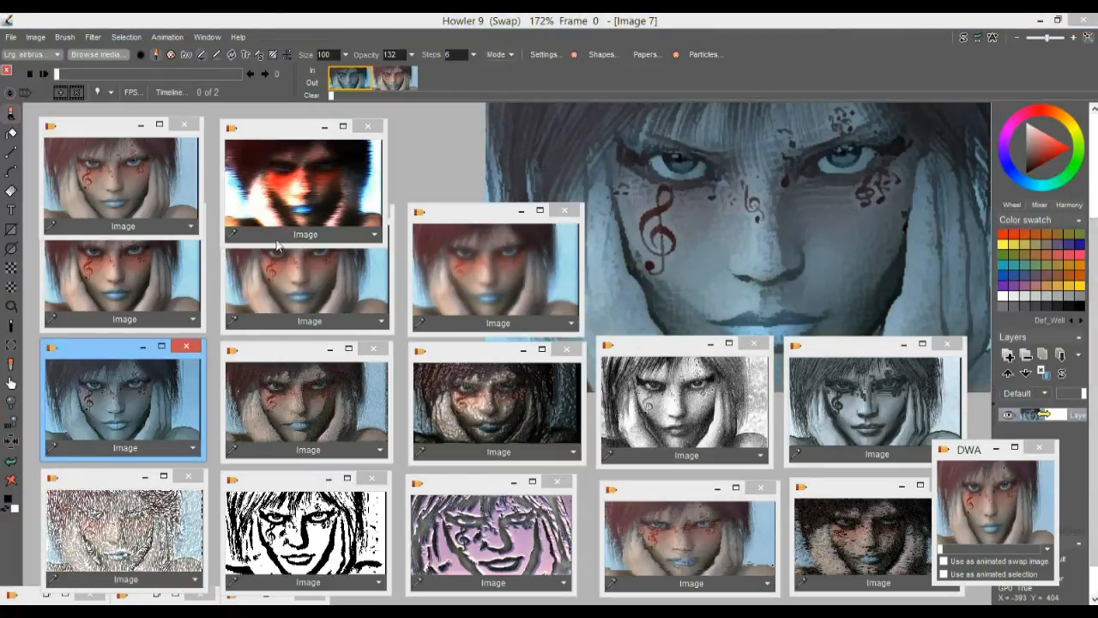
{"action": "left_click", "coordinate": [394, 77]}
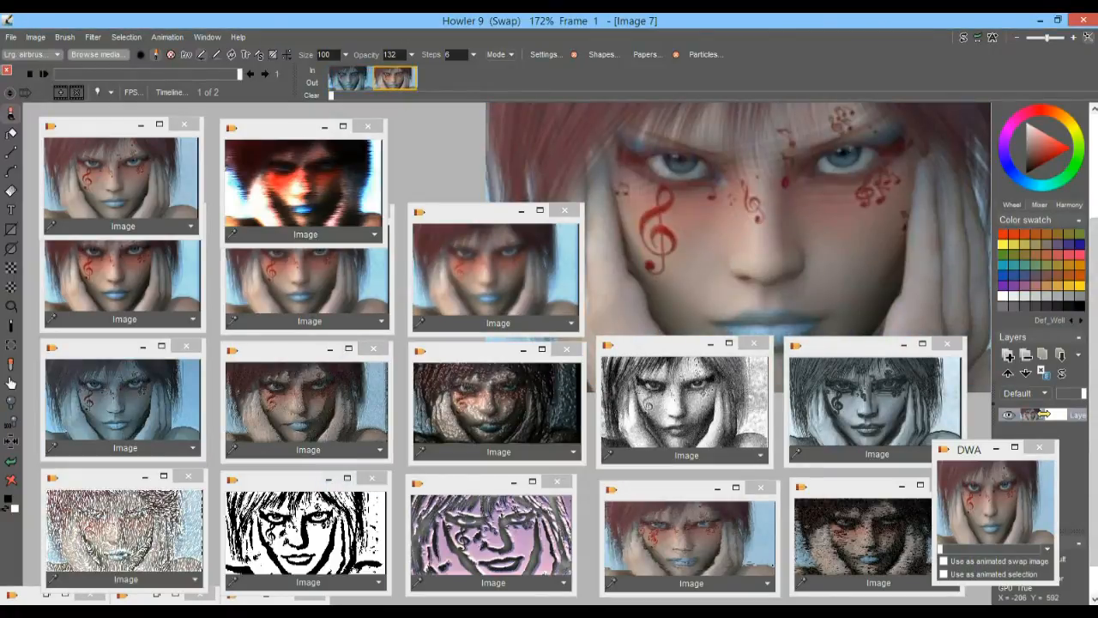
{"action": "left_click", "coordinate": [333, 511]}
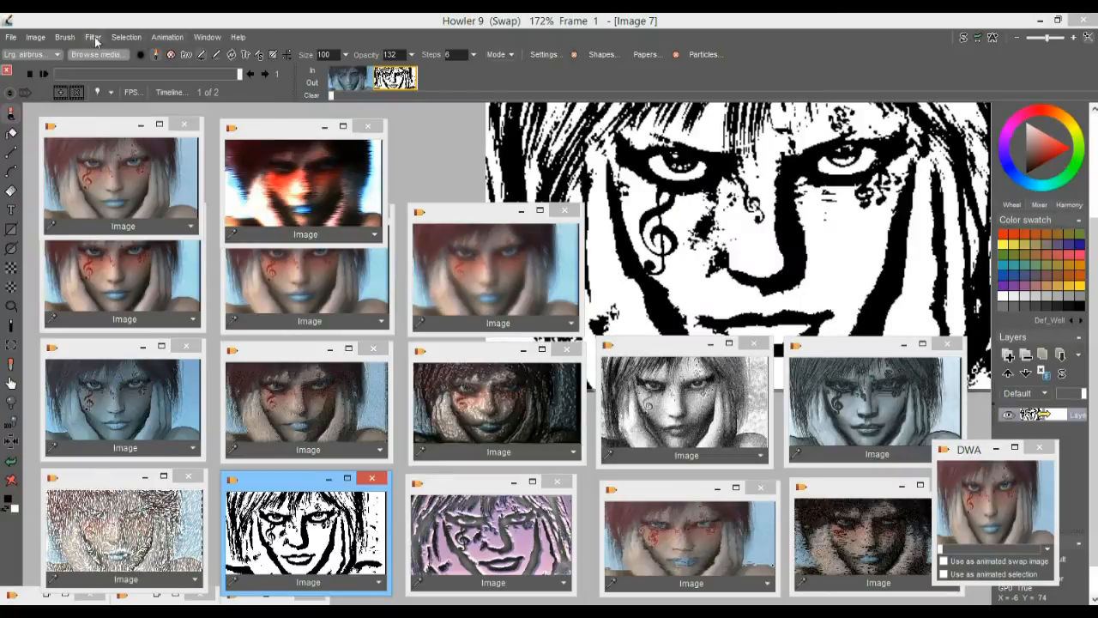
Flip between the two frames to compare them, and replace frame 0 with the stored purple embossed portrait
{"action": "left_click", "coordinate": [355, 74]}
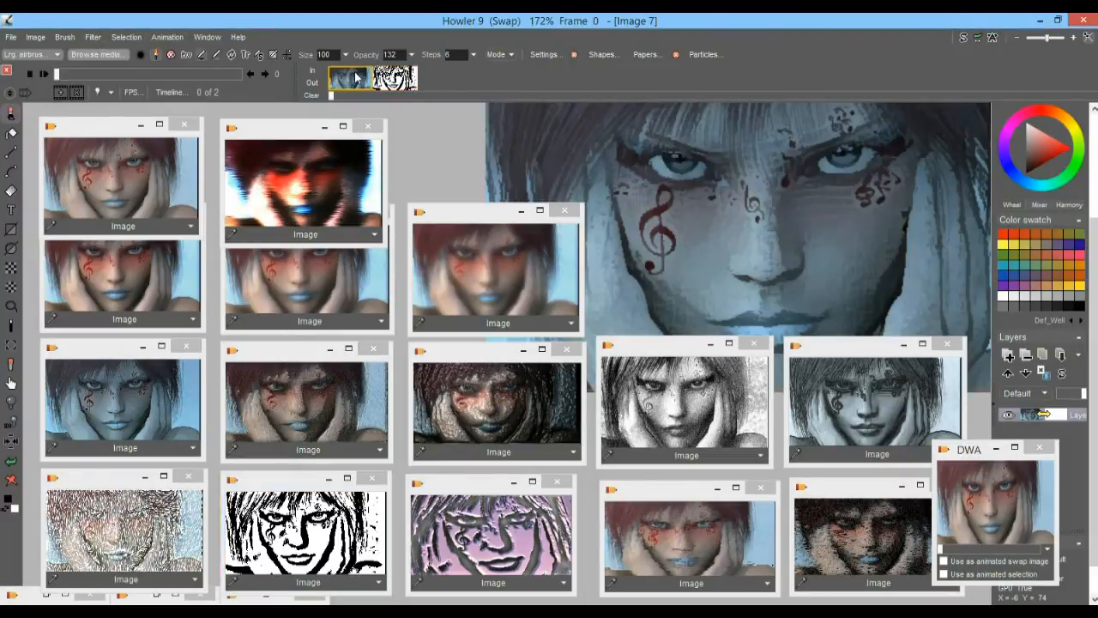
{"action": "left_click", "coordinate": [407, 77]}
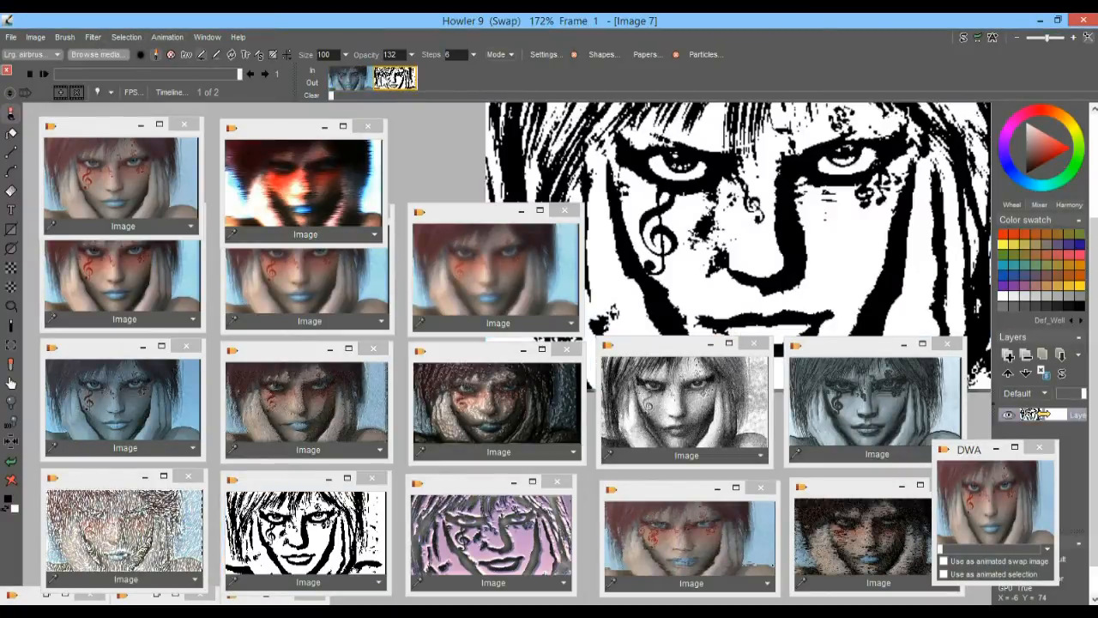
{"action": "left_click", "coordinate": [353, 79]}
{"action": "left_click", "coordinate": [404, 80]}
{"action": "left_click", "coordinate": [357, 79]}
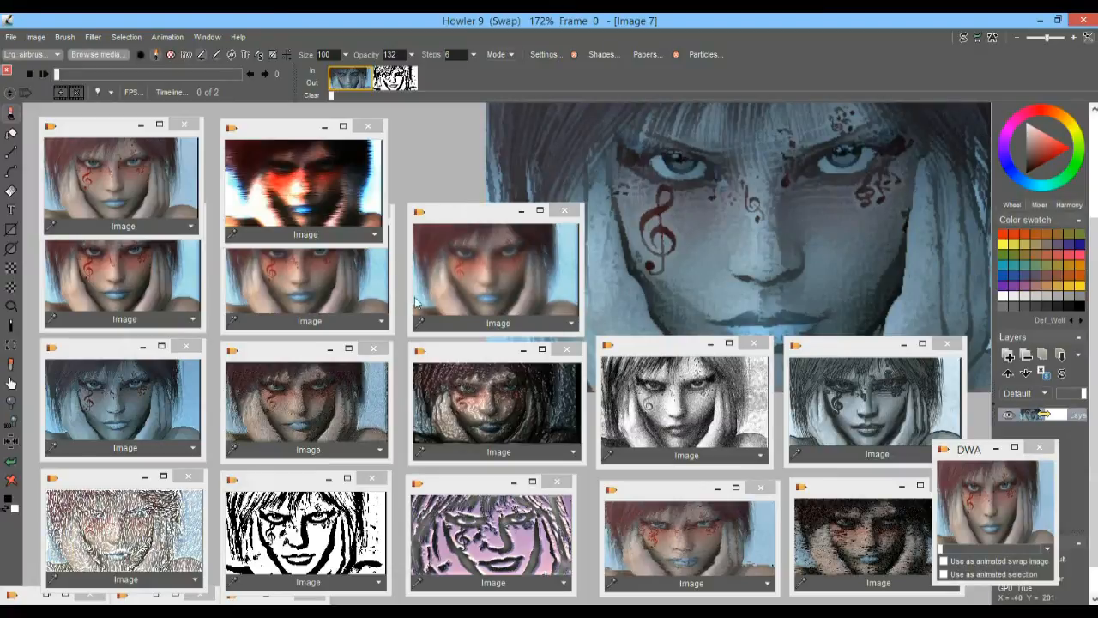
{"action": "left_click", "coordinate": [483, 542]}
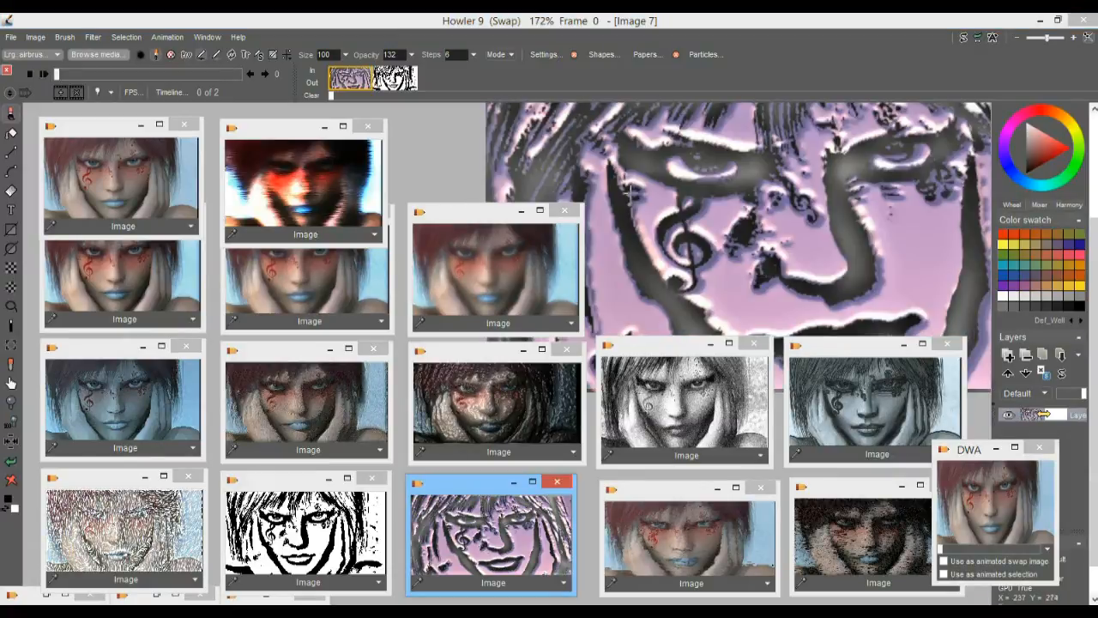
Alternate repeatedly between the purple embossed frame and the black-and-white frame to compare them
{"action": "left_click", "coordinate": [395, 79]}
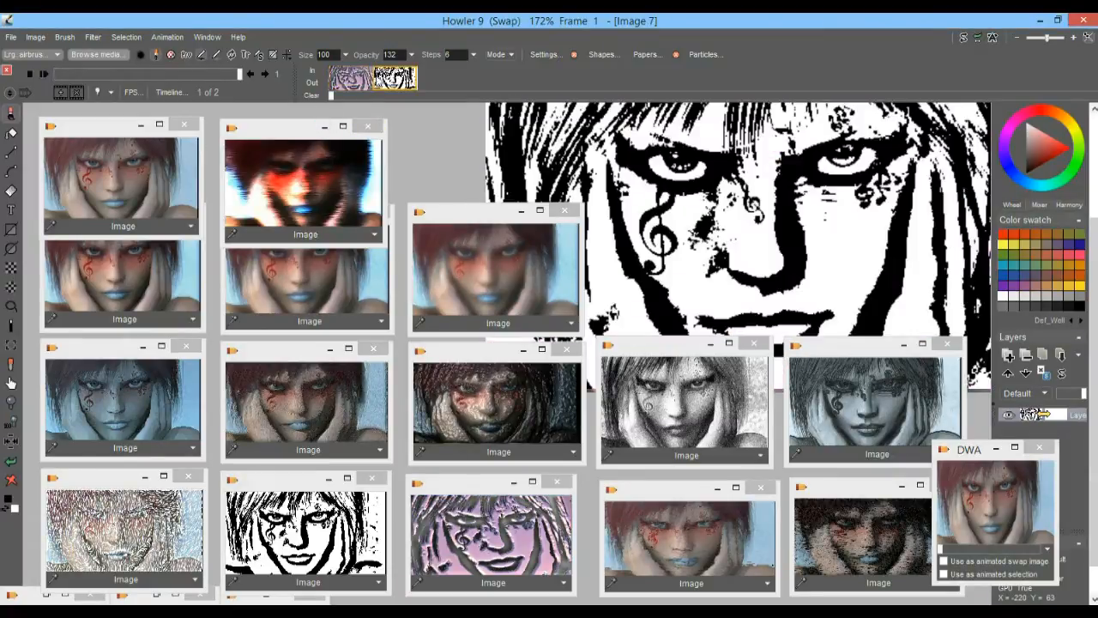
{"action": "left_click", "coordinate": [355, 83]}
{"action": "left_click", "coordinate": [407, 79]}
{"action": "left_click", "coordinate": [354, 81]}
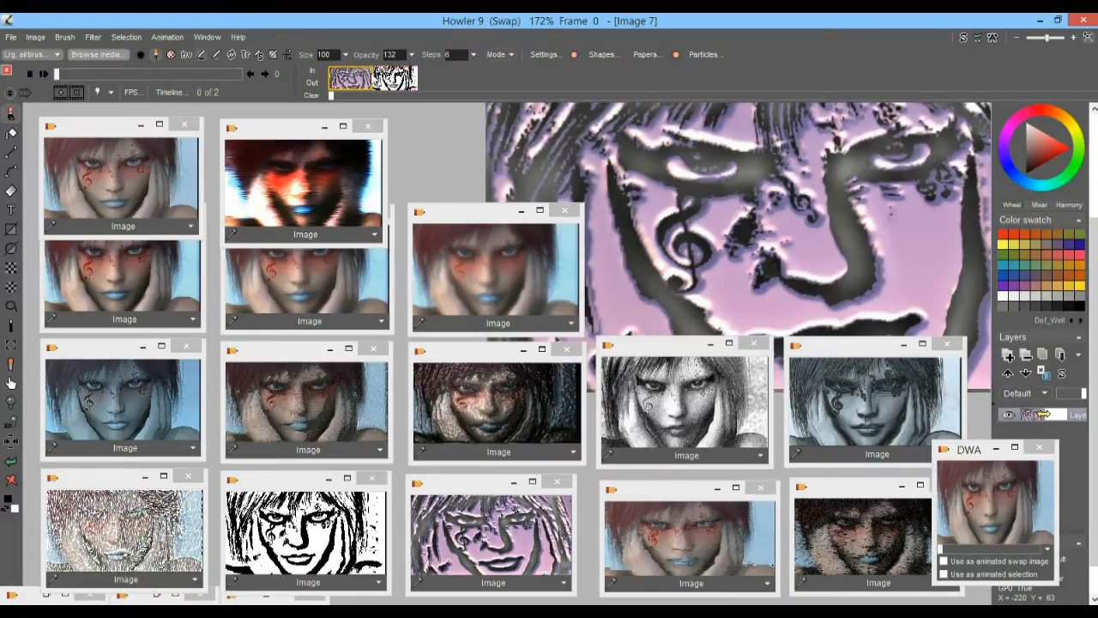
{"action": "left_click", "coordinate": [404, 76]}
{"action": "left_click", "coordinate": [359, 82]}
{"action": "left_click", "coordinate": [403, 81]}
Time-stretch the two-frame animation to 60 new frames with frame blending on
{"action": "right_click", "coordinate": [391, 79]}
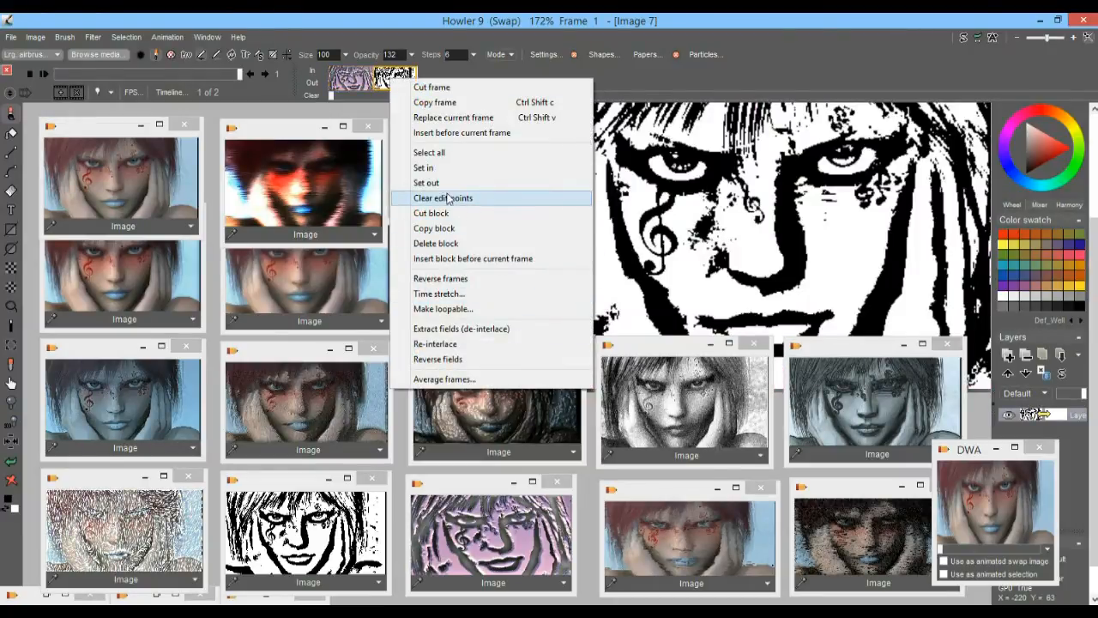
{"action": "left_click", "coordinate": [450, 293]}
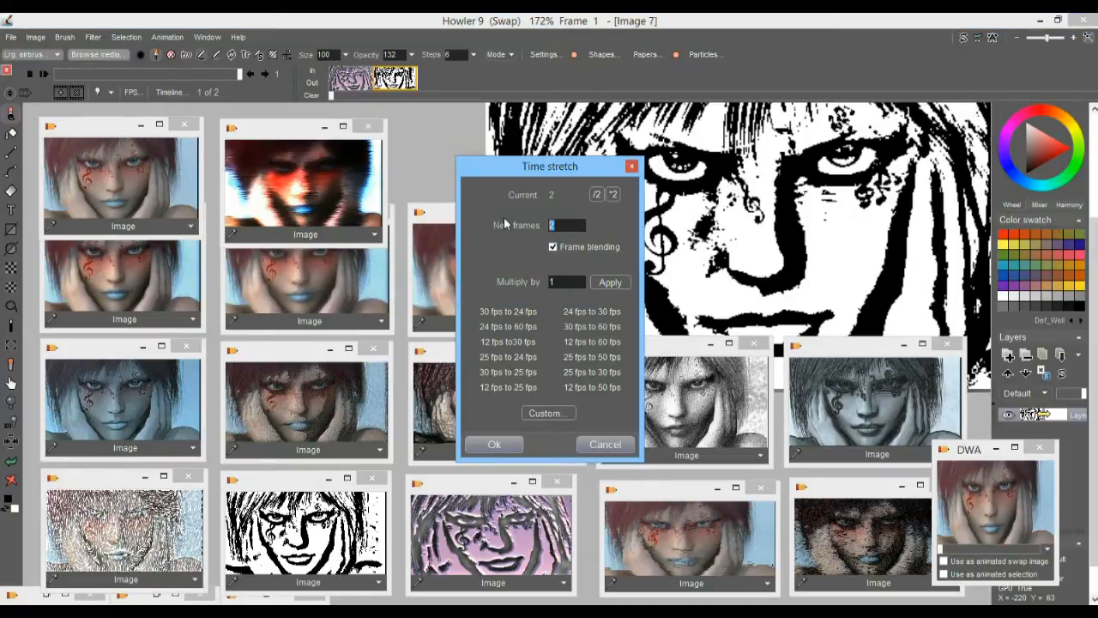
{"action": "type", "text": "60"}
{"action": "left_click", "coordinate": [495, 444]}
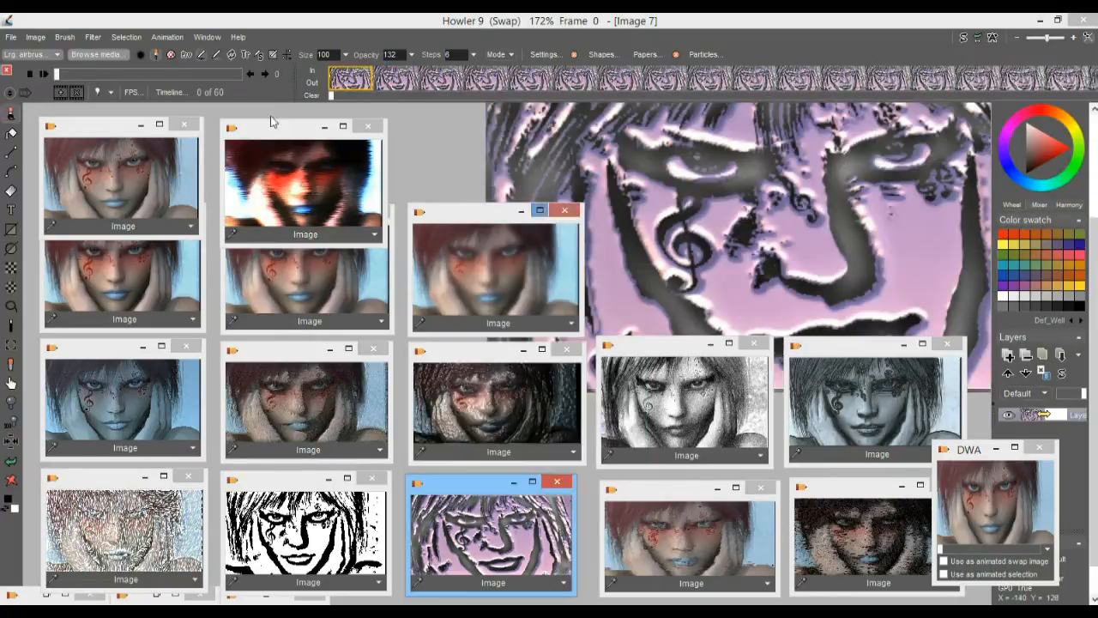
Play the 60-frame blend, scrub through its middle and final frames, and rewind to the first frame
{"action": "left_click", "coordinate": [43, 74]}
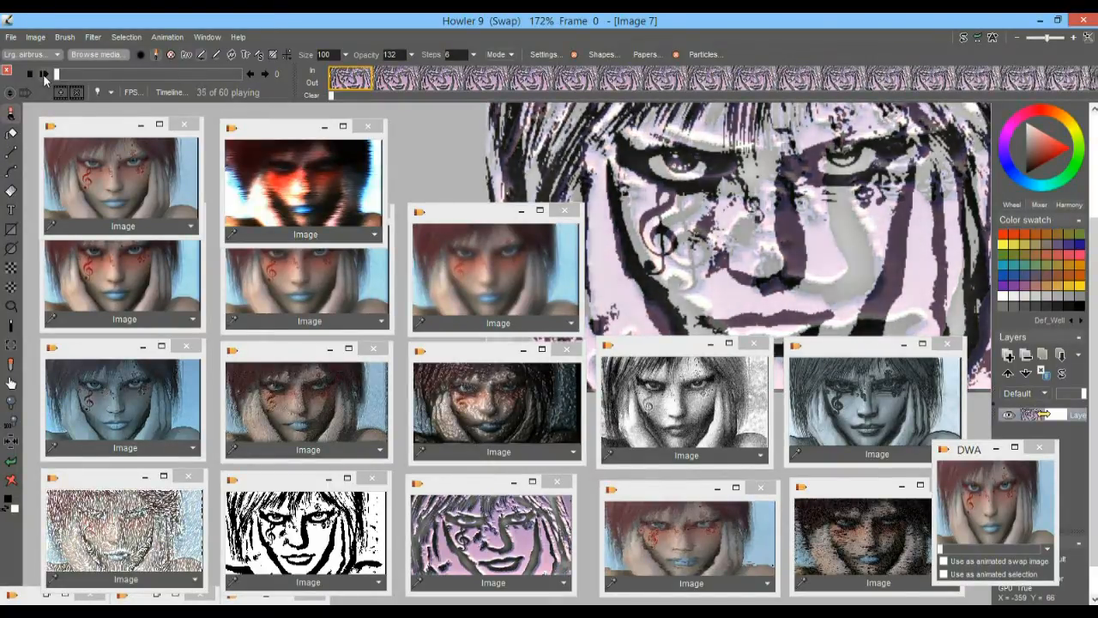
{"action": "left_click_drag", "start_coordinate": [95, 76], "coordinate": [153, 95]}
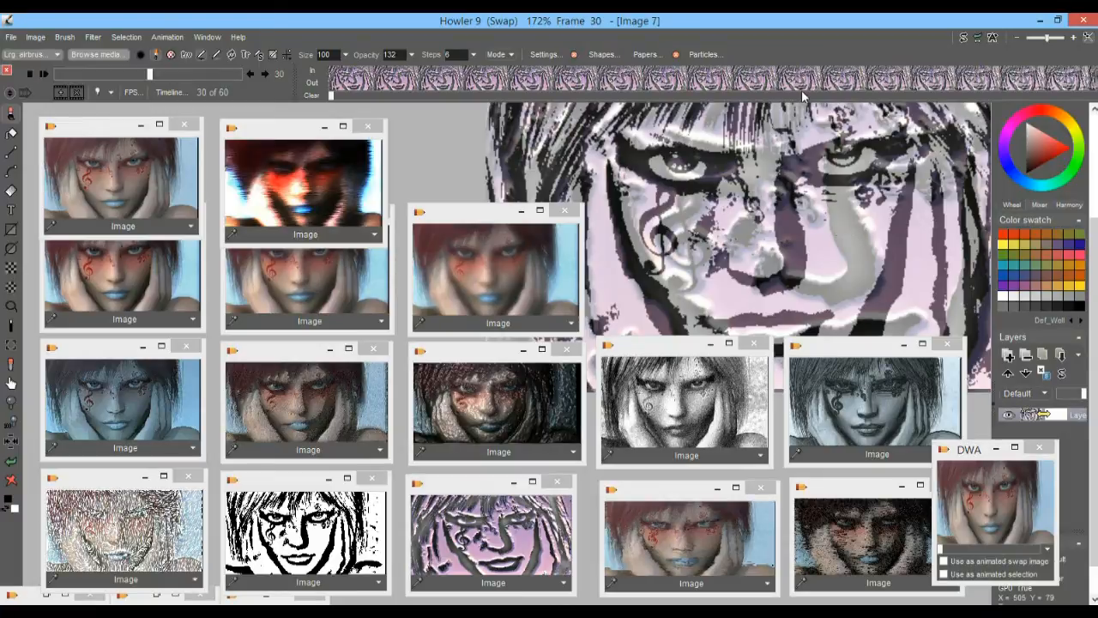
{"action": "left_click_drag", "start_coordinate": [169, 78], "coordinate": [234, 80]}
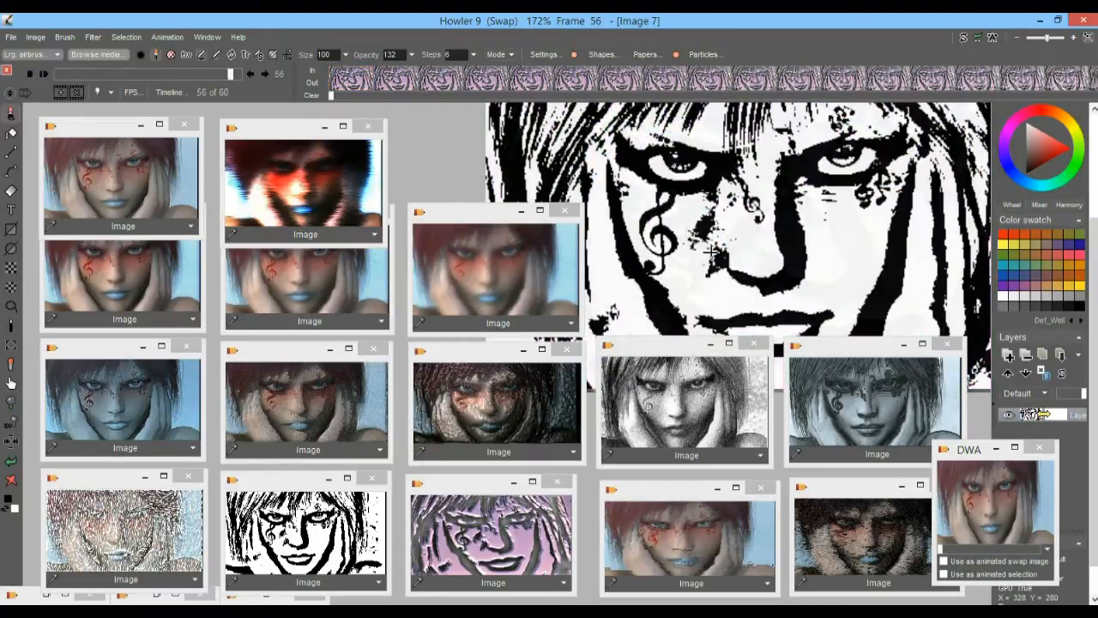
{"action": "left_click_drag", "start_coordinate": [181, 78], "coordinate": [27, 66]}
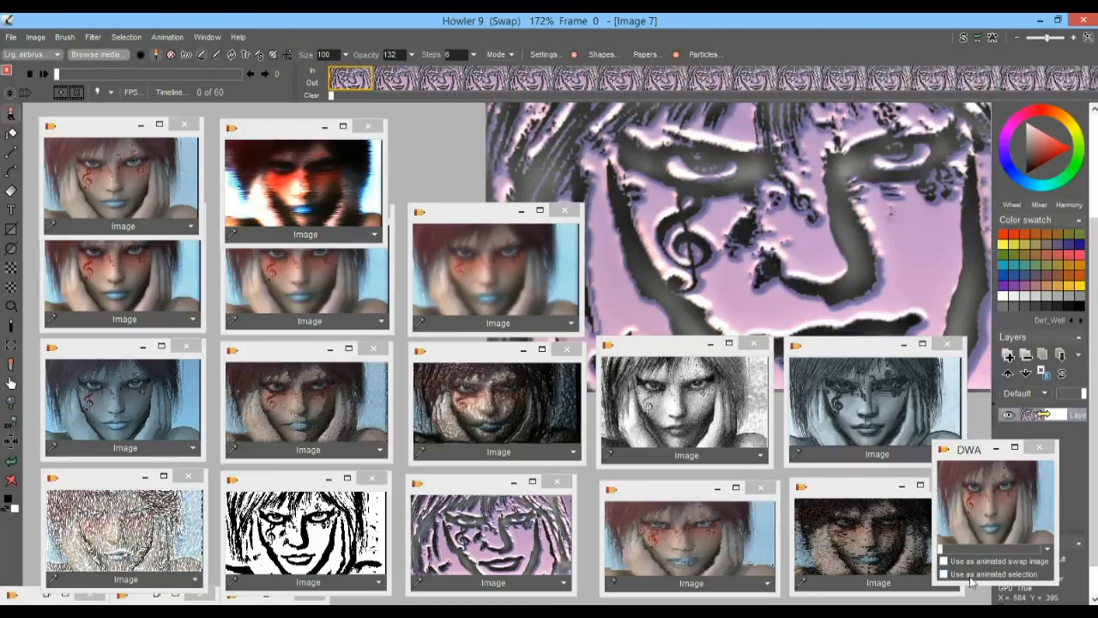
Create a new 4-frame animation initialized from the current frame, replacing the old one, and put the stored original portrait in frame 0
{"action": "left_click", "coordinate": [168, 38]}
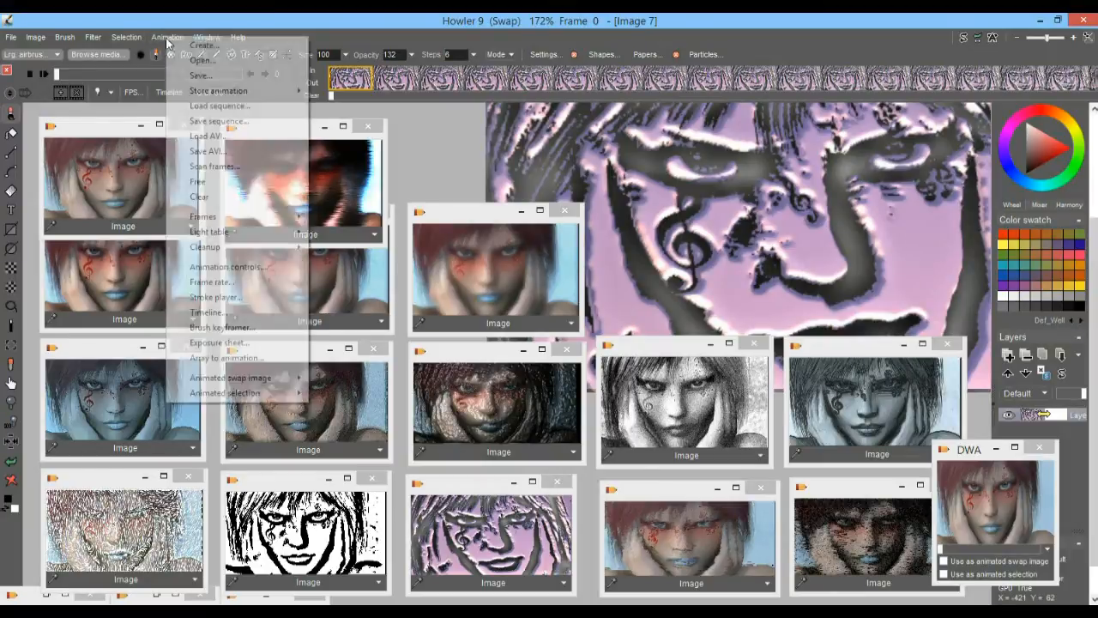
{"action": "left_click", "coordinate": [215, 48]}
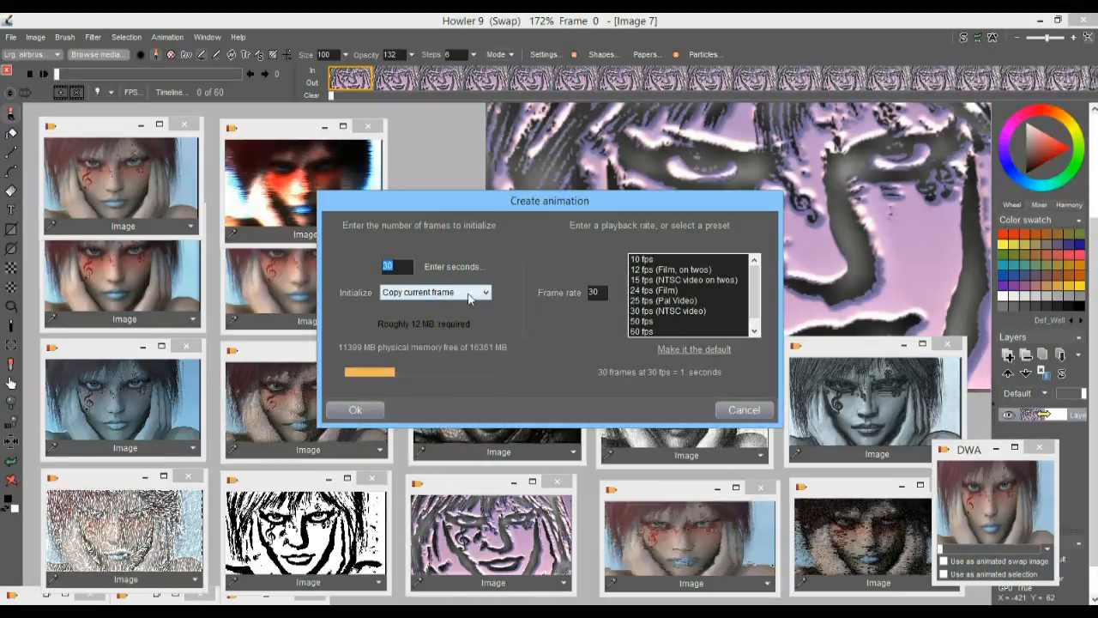
{"action": "type", "text": "4"}
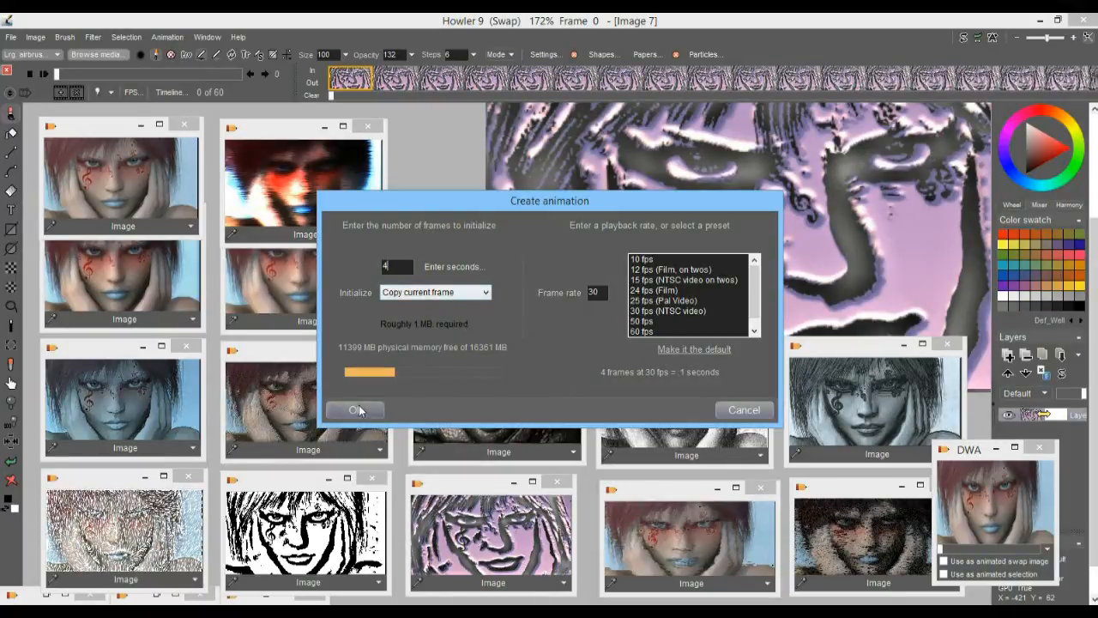
{"action": "left_click", "coordinate": [358, 409]}
{"action": "left_click", "coordinate": [533, 357]}
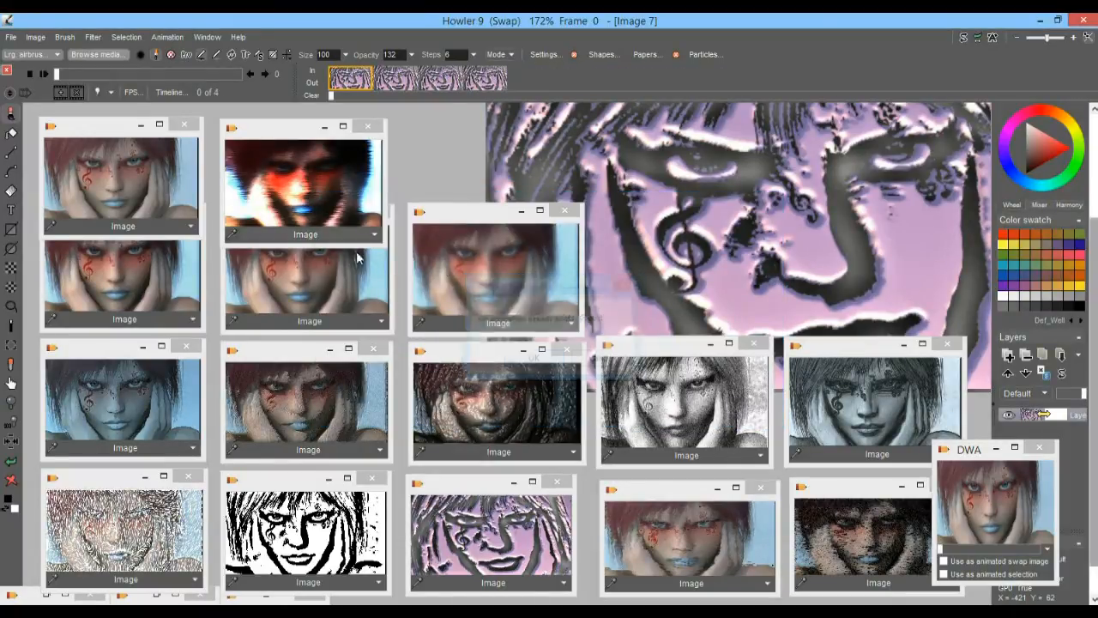
Fill frame 1 with the stored red-glow blurred portrait, frame 2 with the black-and-white one and frame 3 with the purple embossed one, ending on frame 0
{"action": "left_click", "coordinate": [392, 82]}
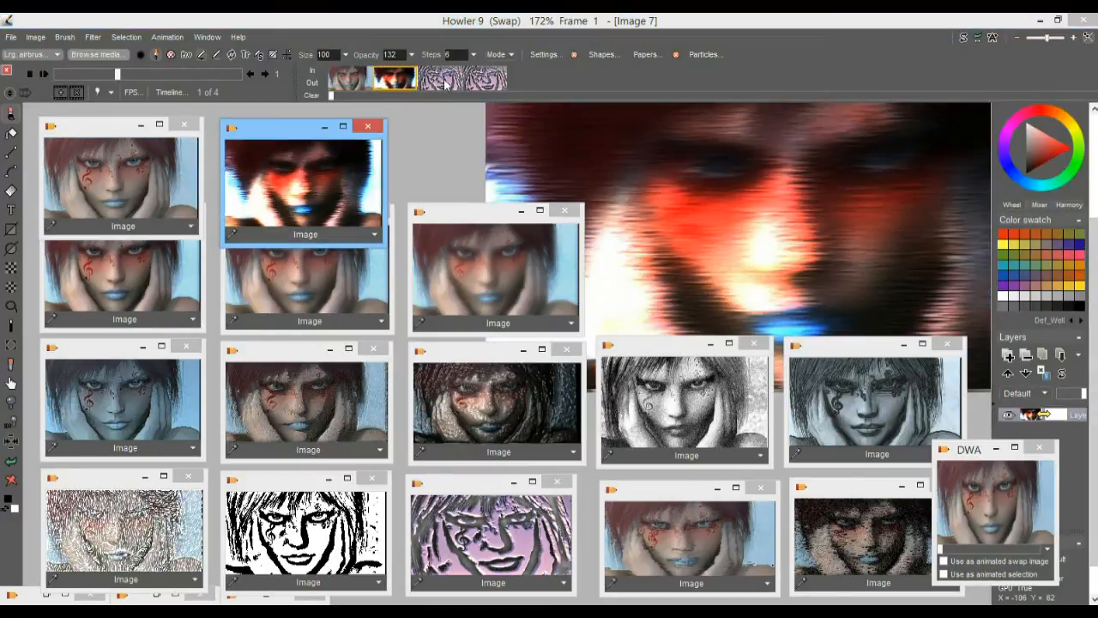
{"action": "left_click", "coordinate": [442, 79]}
{"action": "left_click", "coordinate": [311, 525]}
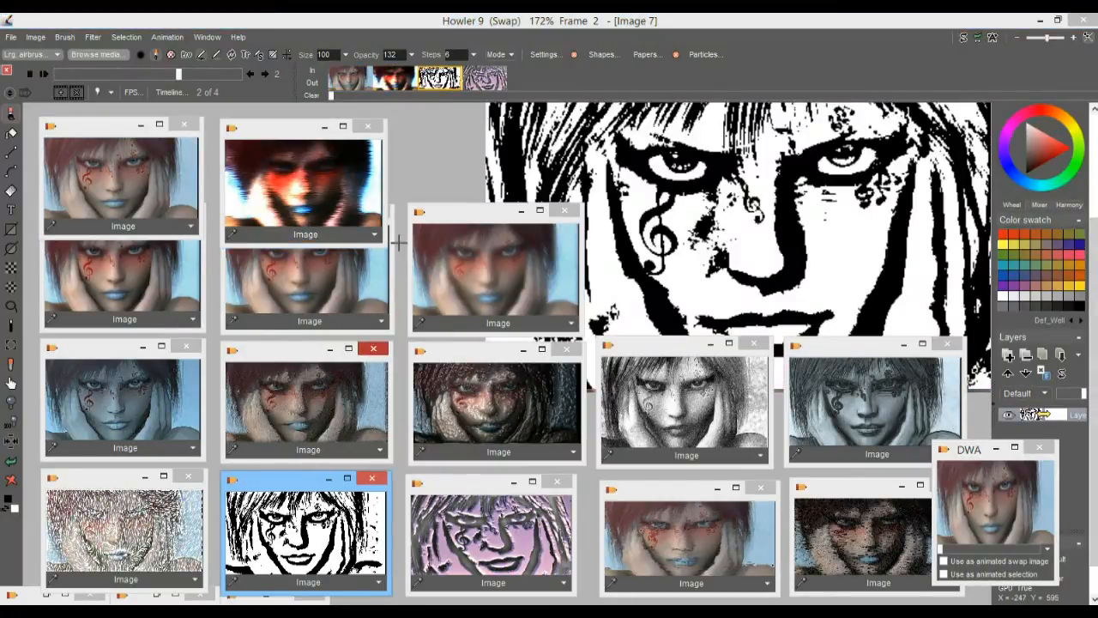
{"action": "left_click", "coordinate": [485, 85]}
{"action": "left_click", "coordinate": [537, 516]}
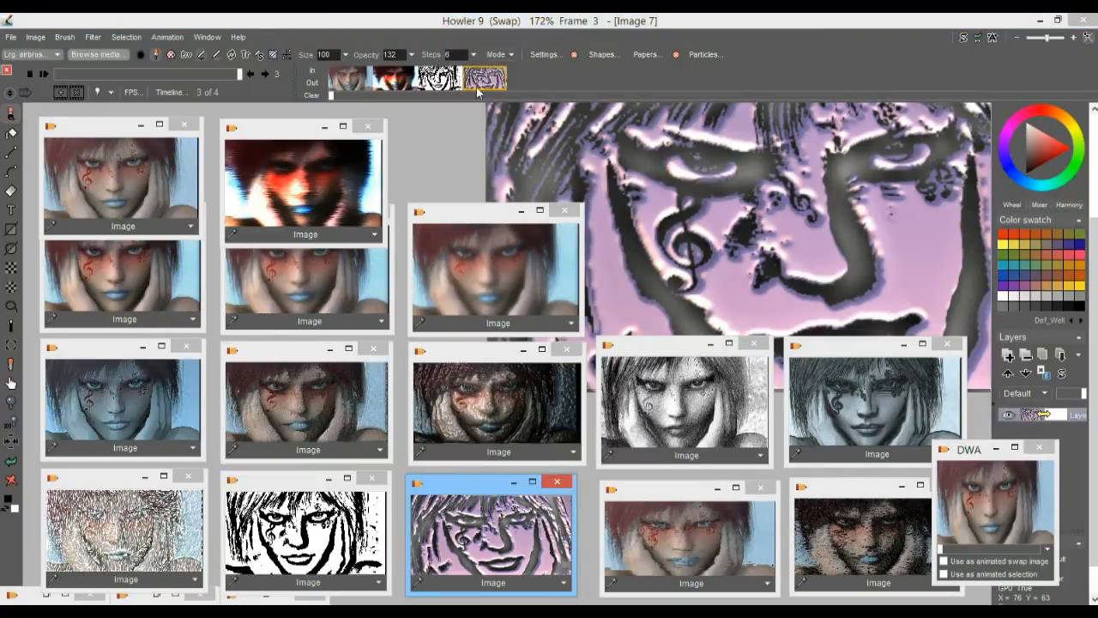
{"action": "mouse_move", "coordinate": [350, 79]}
{"action": "left_mouse_down"}
{"action": "mouse_move", "coordinate": [495, 79]}
{"action": "mouse_move", "coordinate": [354, 79]}
{"action": "left_mouse_up"}
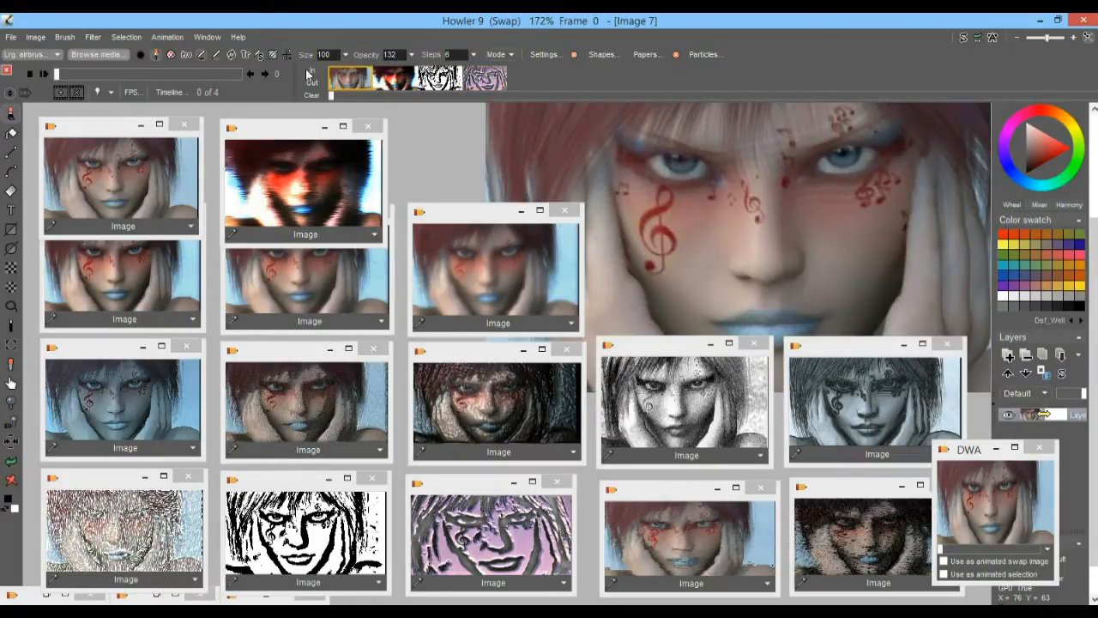
Open the animated filter Motion prediction module and move its window off the main portrait
{"action": "left_click", "coordinate": [94, 37]}
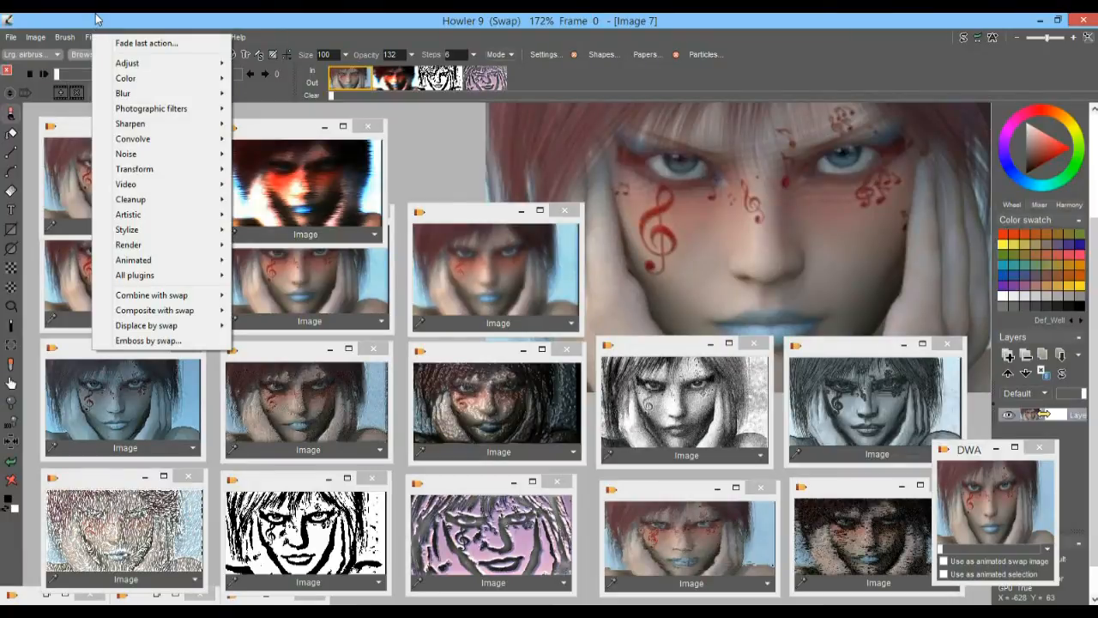
{"action": "left_click", "coordinate": [96, 35]}
{"action": "left_click", "coordinate": [95, 37]}
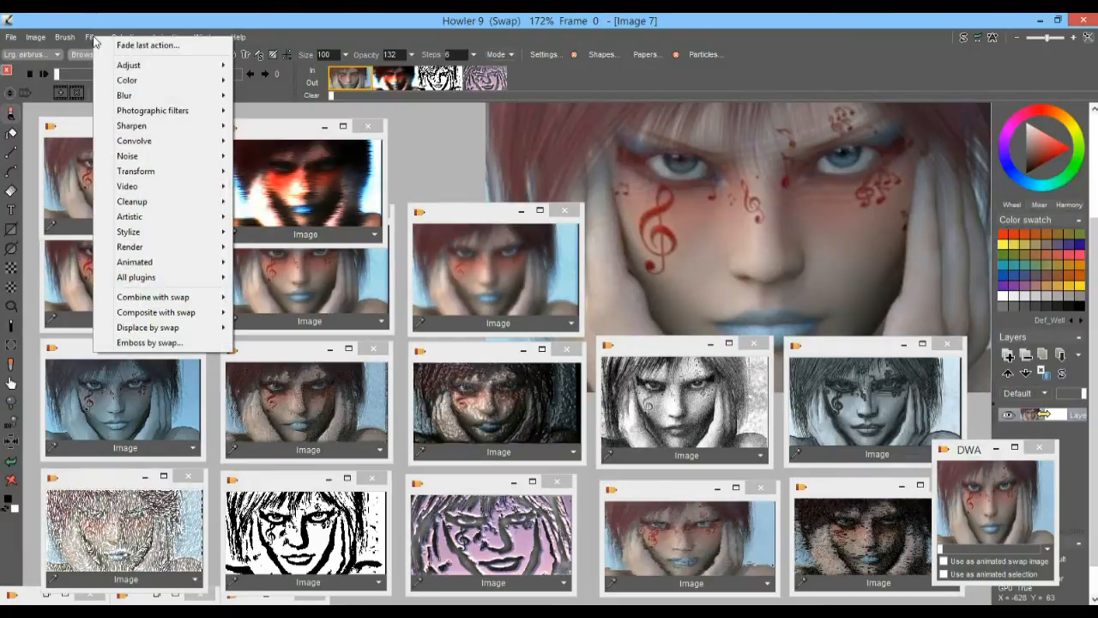
{"action": "mouse_move", "coordinate": [136, 264]}
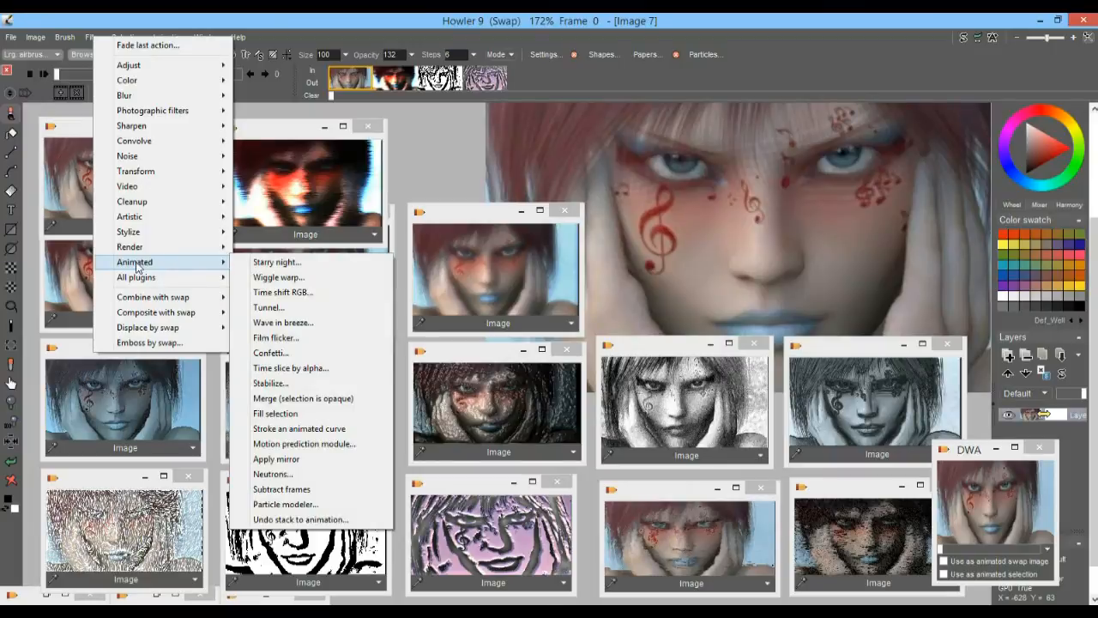
{"action": "left_click", "coordinate": [324, 444]}
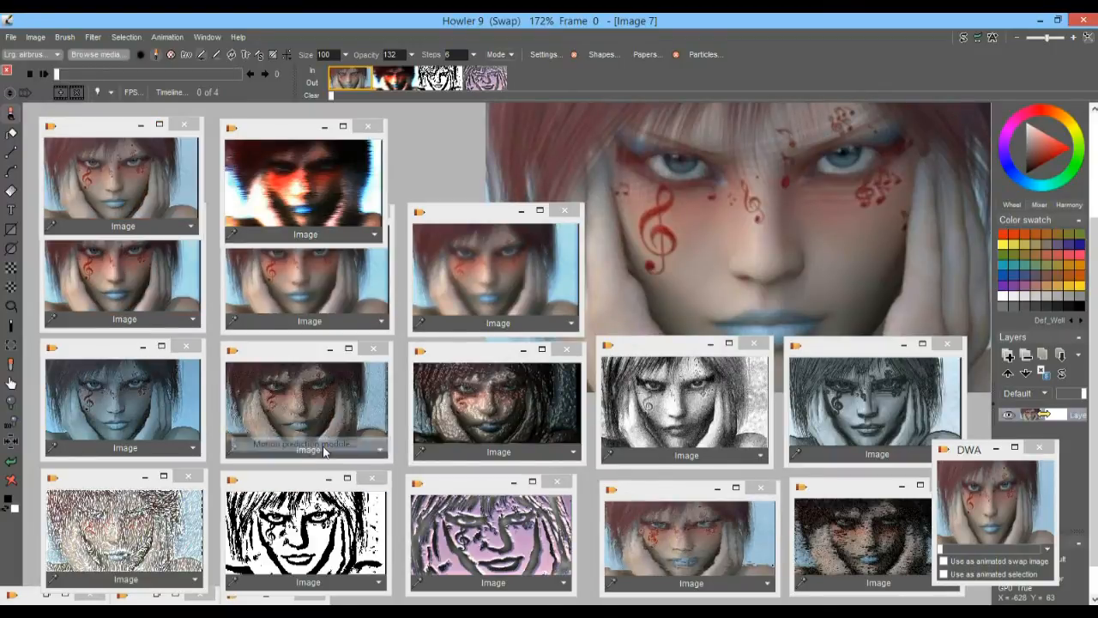
{"action": "left_click_drag", "start_coordinate": [561, 153], "coordinate": [322, 130]}
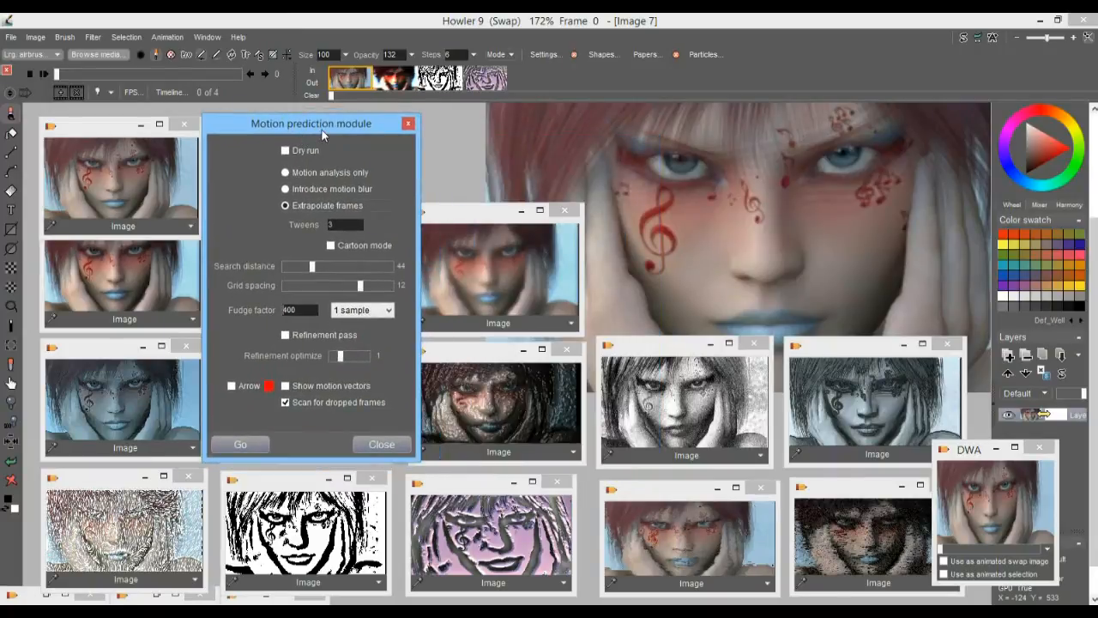
Preview different grid spacings over the portrait's eye, set the grid spacing to 13, and compare frames 0 and 1
{"action": "left_click", "coordinate": [327, 286]}
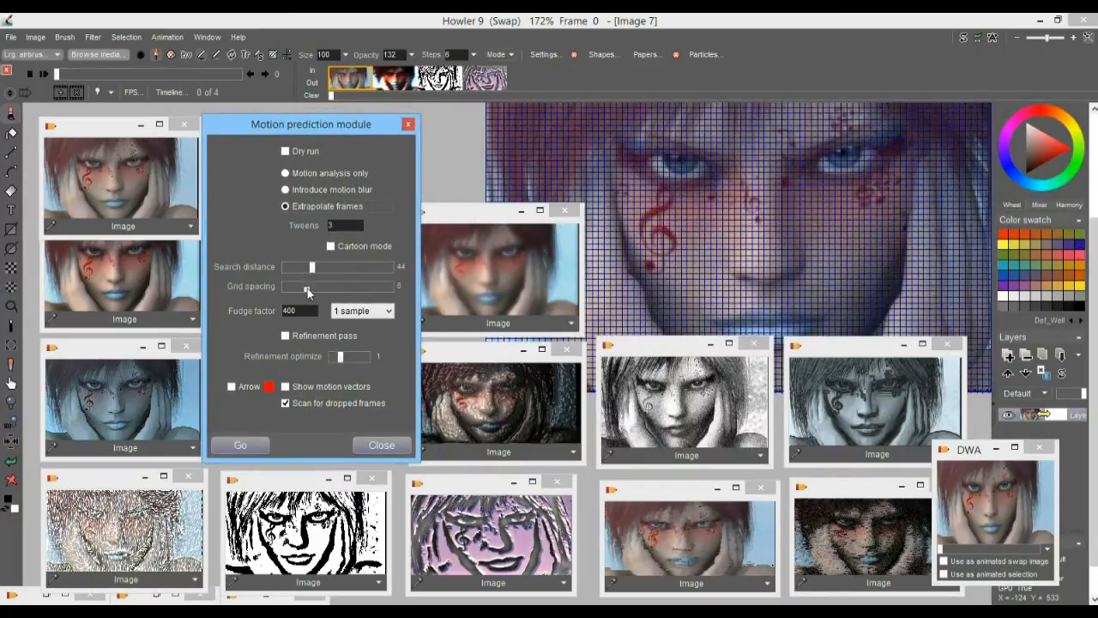
{"action": "left_click_drag", "start_coordinate": [338, 286], "coordinate": [364, 292]}
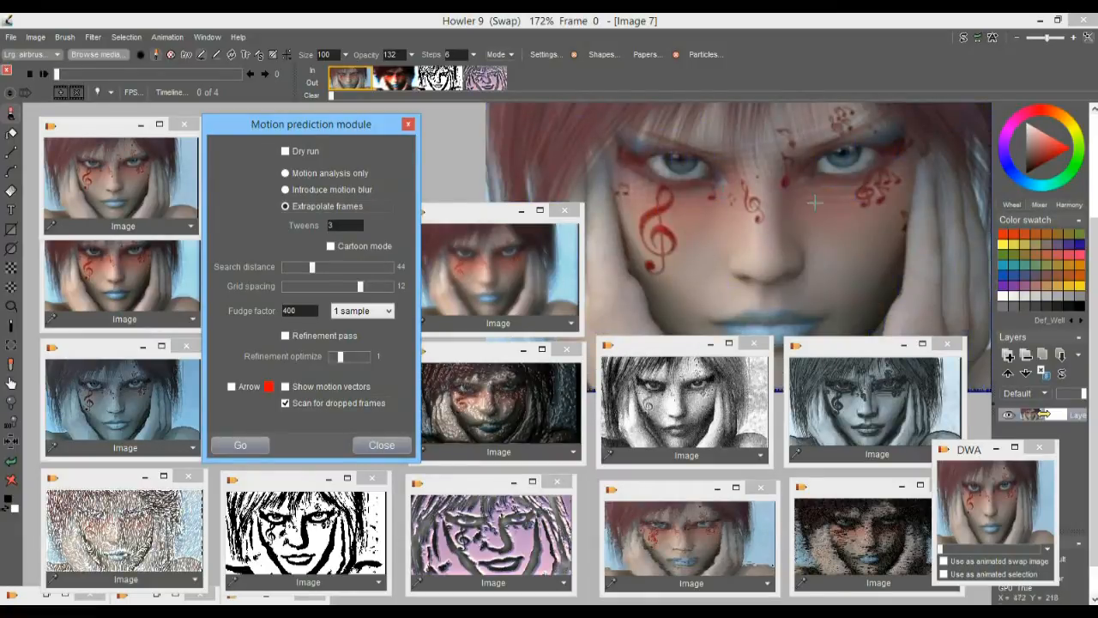
{"action": "scroll", "coordinate": [743, 245], "scroll_direction": "up", "scroll_amount": 2}
{"action": "left_click_drag", "start_coordinate": [868, 180], "coordinate": [548, 477]}
{"action": "left_click_drag", "start_coordinate": [862, 197], "coordinate": [747, 153]}
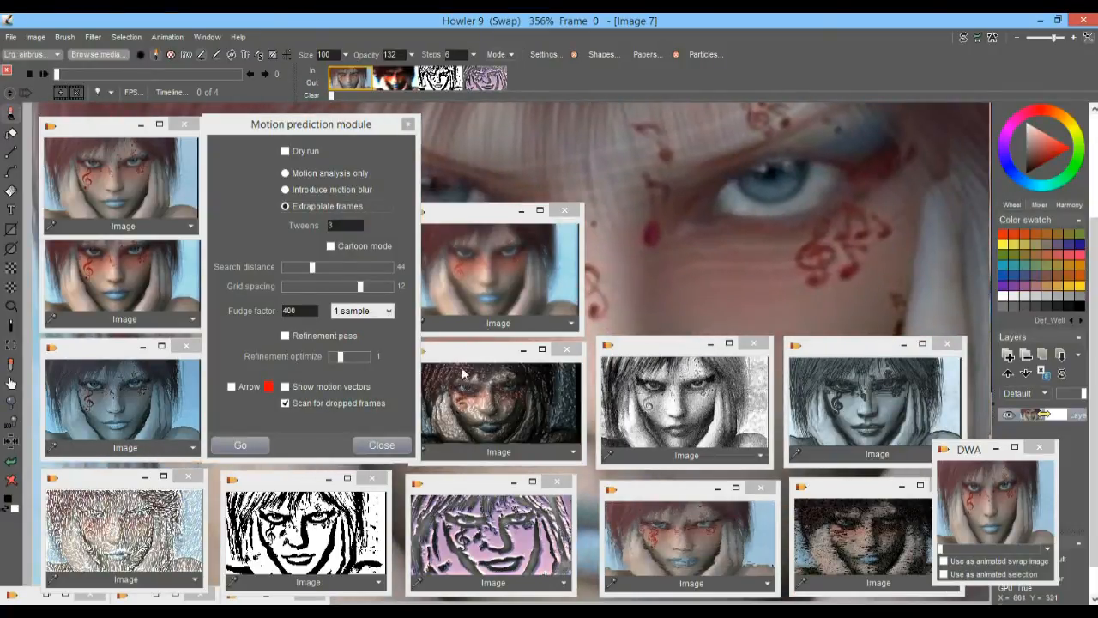
{"action": "left_click_drag", "start_coordinate": [364, 289], "coordinate": [370, 290]}
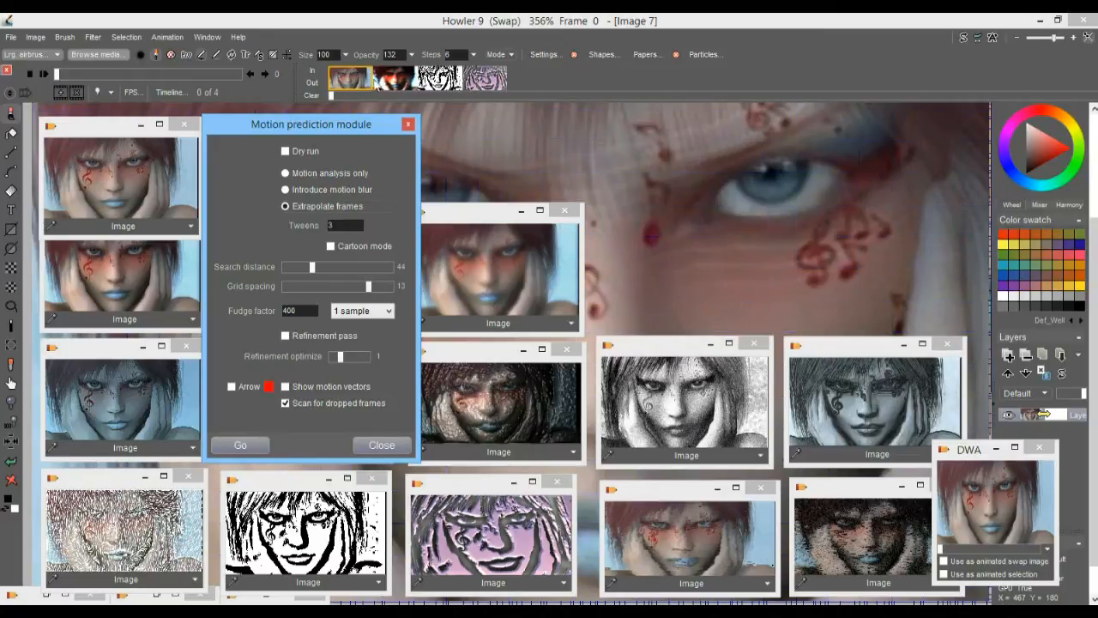
{"action": "left_click", "coordinate": [388, 80]}
{"action": "left_click", "coordinate": [355, 82]}
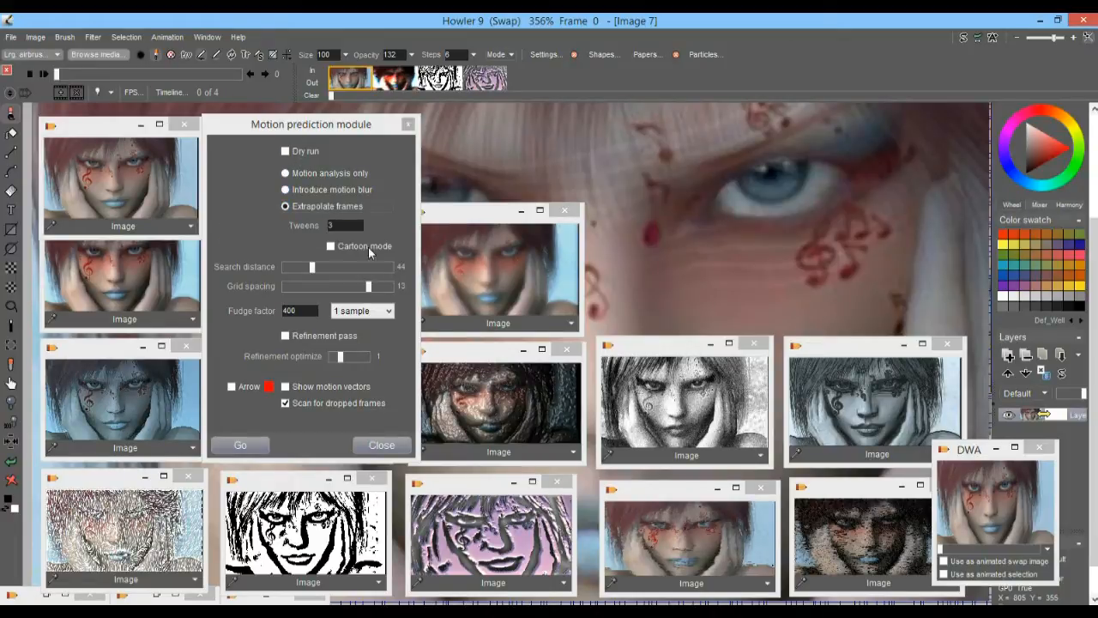
Enable Dry run and test the frame extrapolation with 3 tweens
{"action": "left_click", "coordinate": [293, 157]}
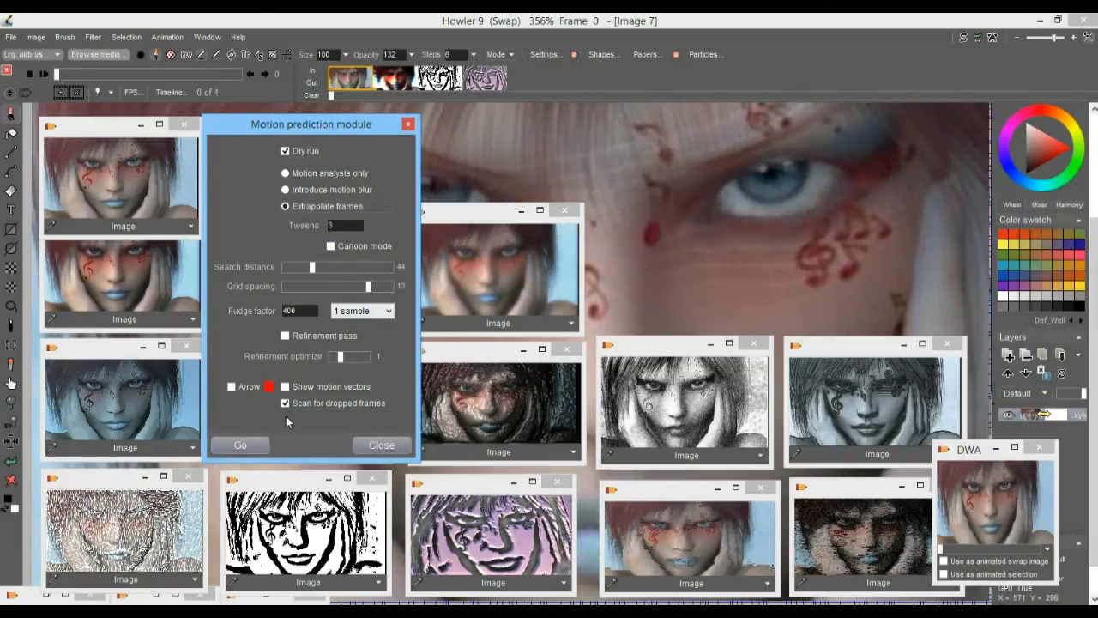
{"action": "left_click", "coordinate": [241, 445]}
{"action": "left_click", "coordinate": [536, 358]}
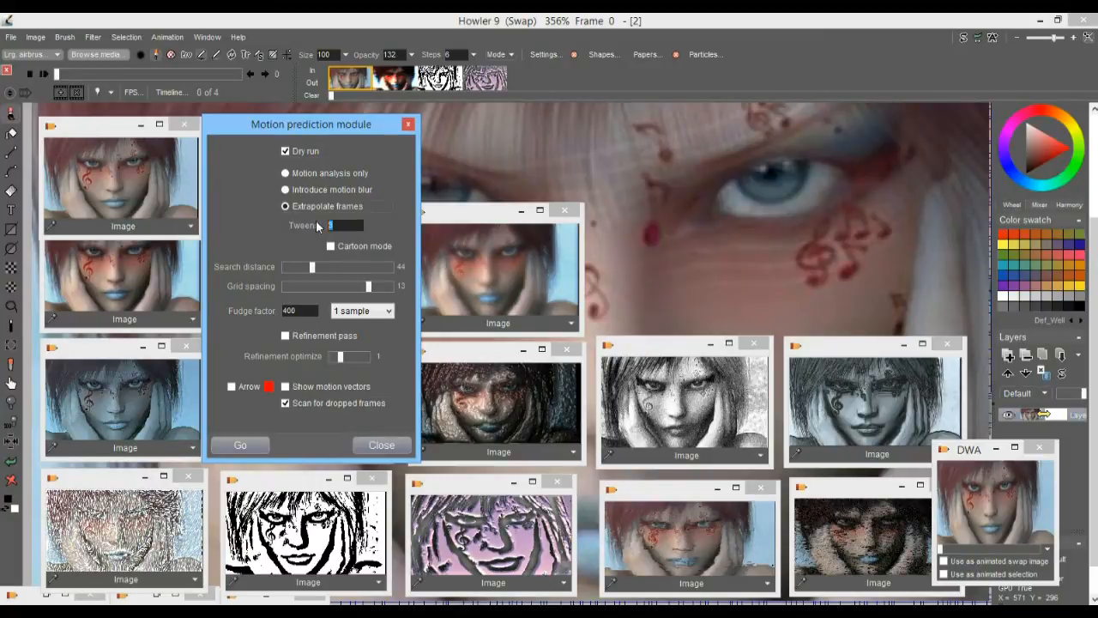
Set the tweens to 22 and dry-run the frame extrapolation
{"action": "type", "text": "22"}
{"action": "left_click", "coordinate": [267, 439]}
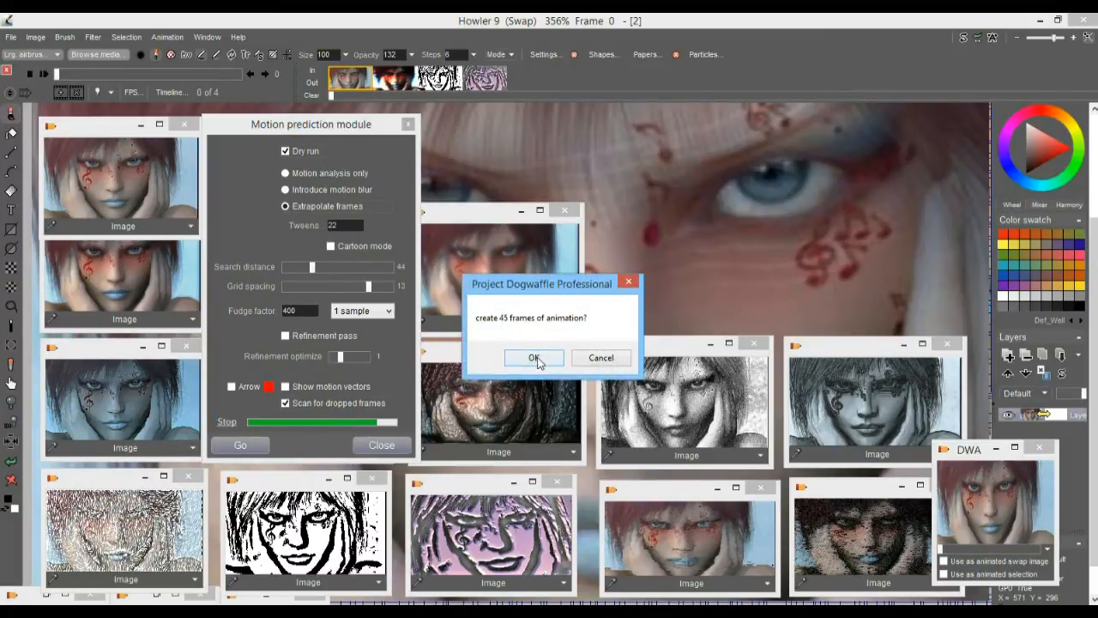
{"action": "left_click", "coordinate": [534, 358]}
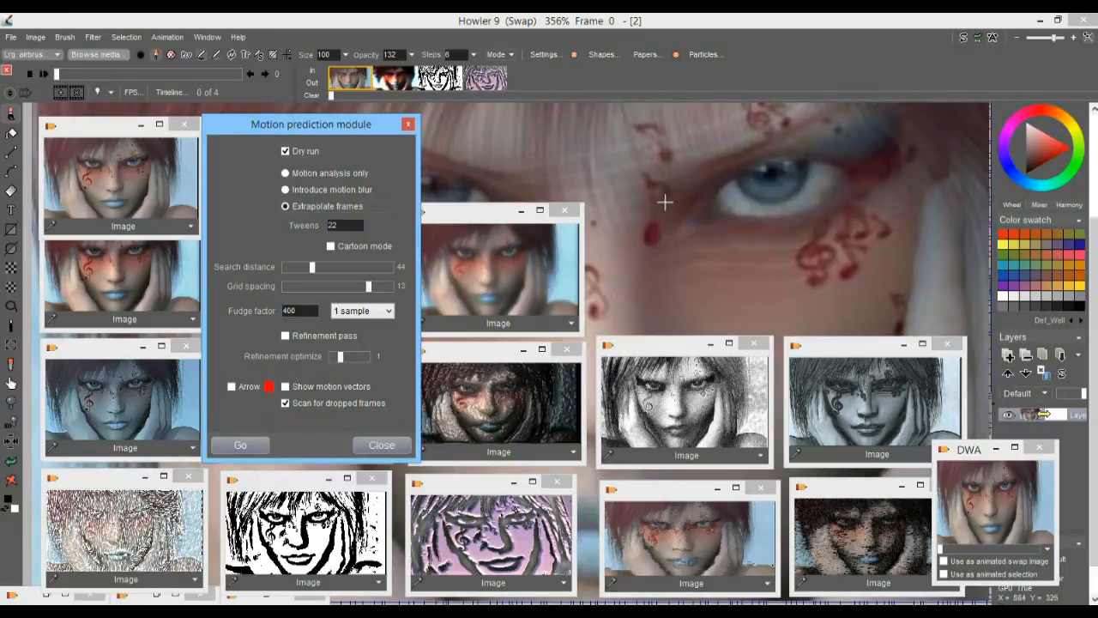
{"action": "scroll", "coordinate": [742, 236], "scroll_direction": "down", "scroll_amount": 3}
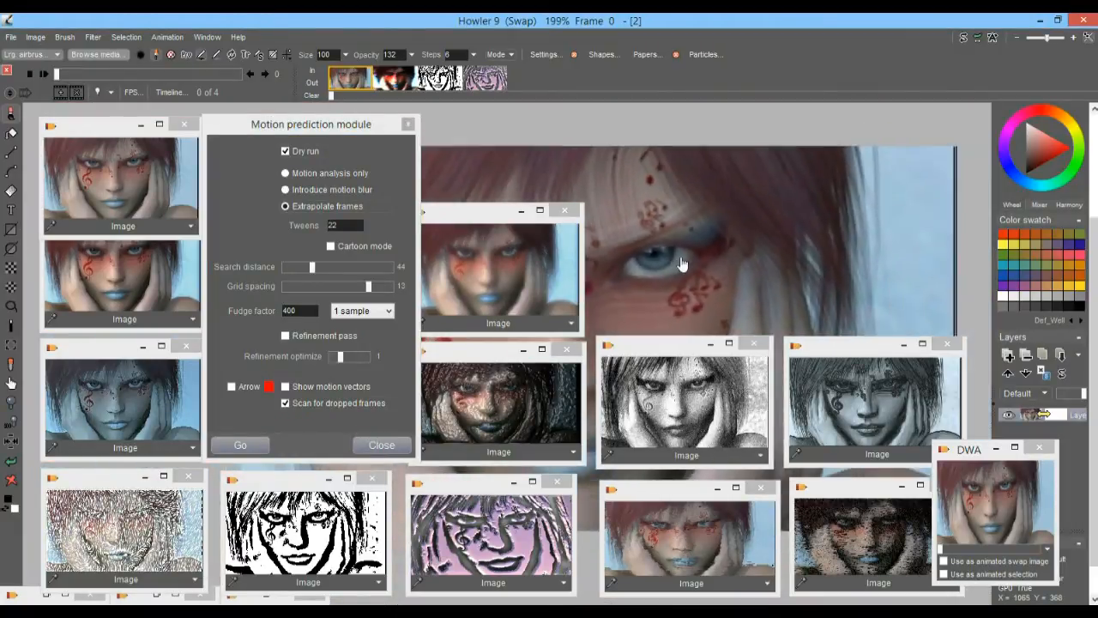
{"action": "scroll", "coordinate": [811, 191], "scroll_direction": "down", "scroll_amount": 3}
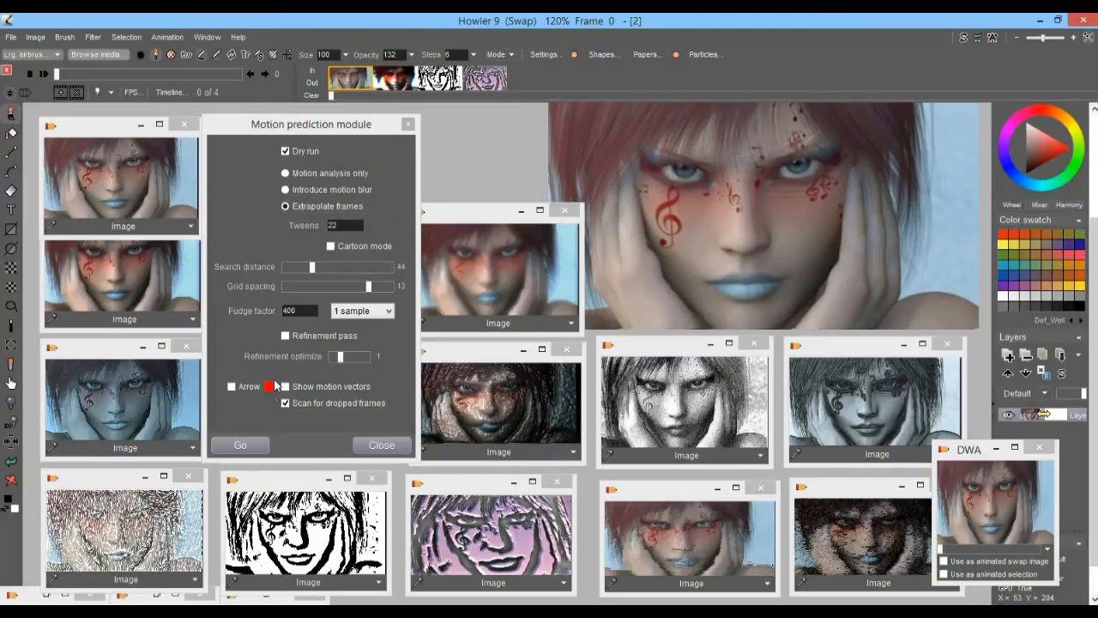
Set the tweens to 55 and repeat the extrapolation dry run
{"action": "double_click", "coordinate": [345, 225]}
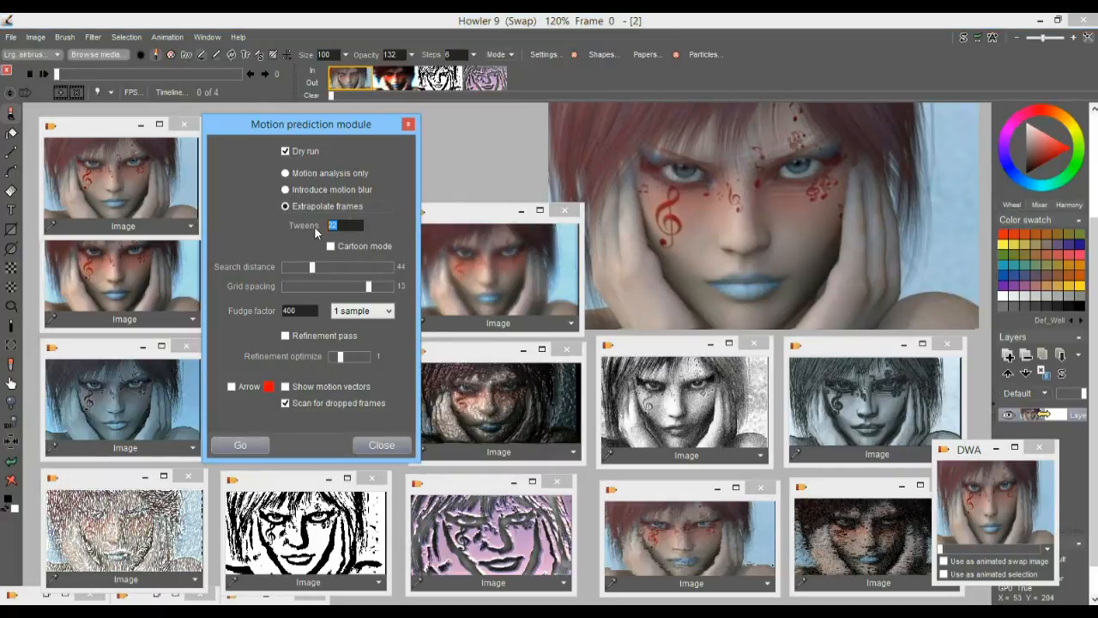
{"action": "type", "text": "55"}
{"action": "left_click", "coordinate": [240, 443]}
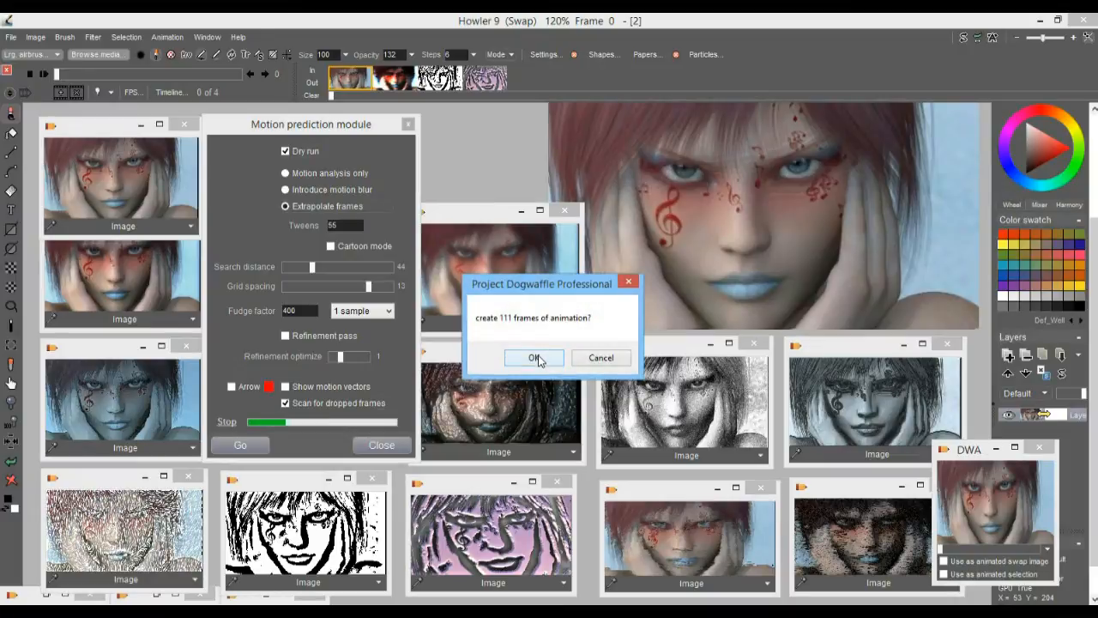
{"action": "left_click", "coordinate": [533, 360]}
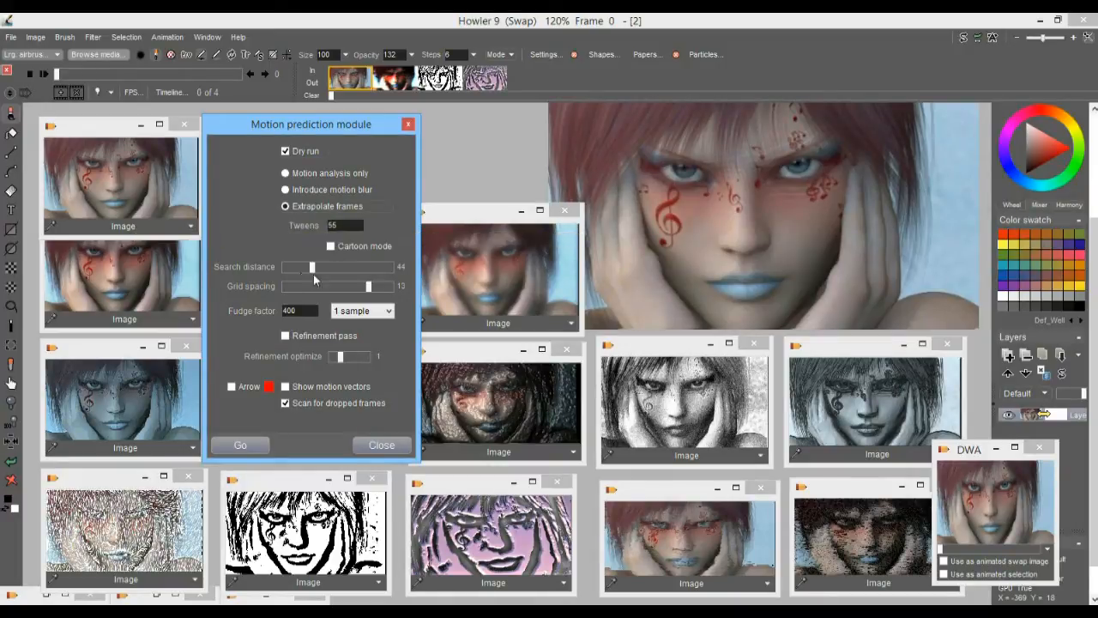
Set the tweens to 222, check them with a dry run, and generate the extrapolated frames with Dry run off
{"action": "left_click_drag", "start_coordinate": [350, 224], "coordinate": [290, 223]}
{"action": "type", "text": "22"}
{"action": "left_click", "coordinate": [251, 445]}
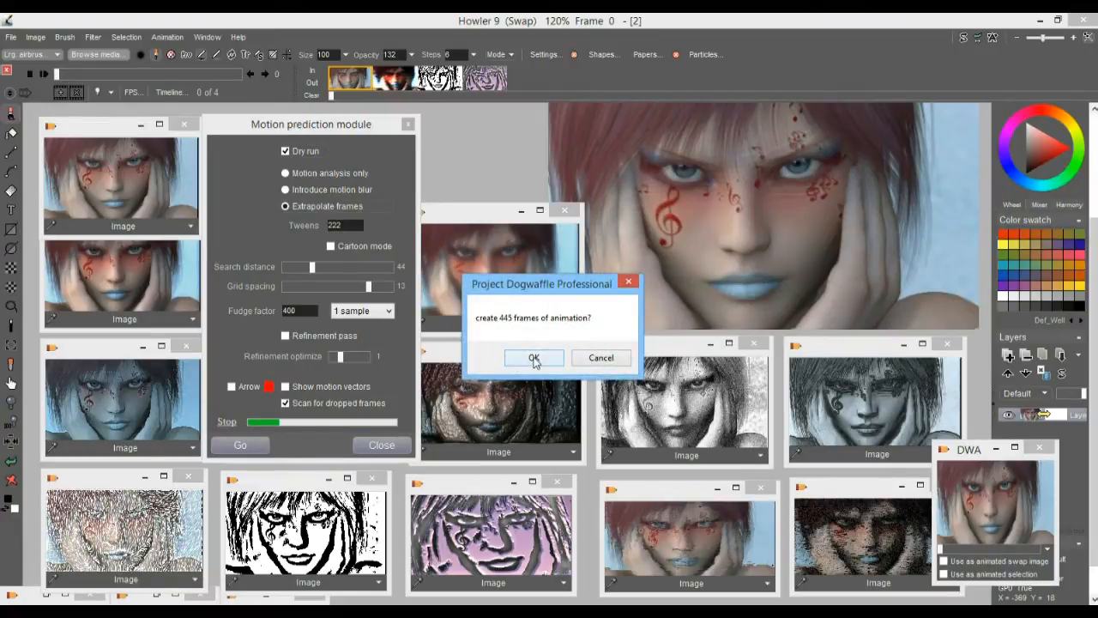
{"action": "left_click", "coordinate": [533, 358]}
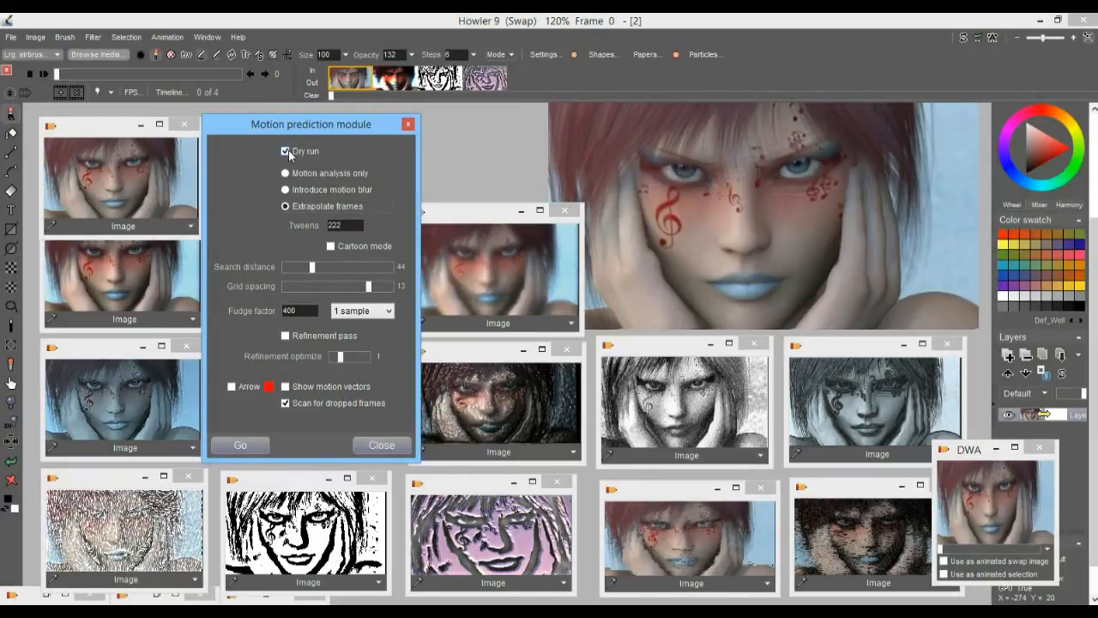
{"action": "left_click", "coordinate": [240, 445]}
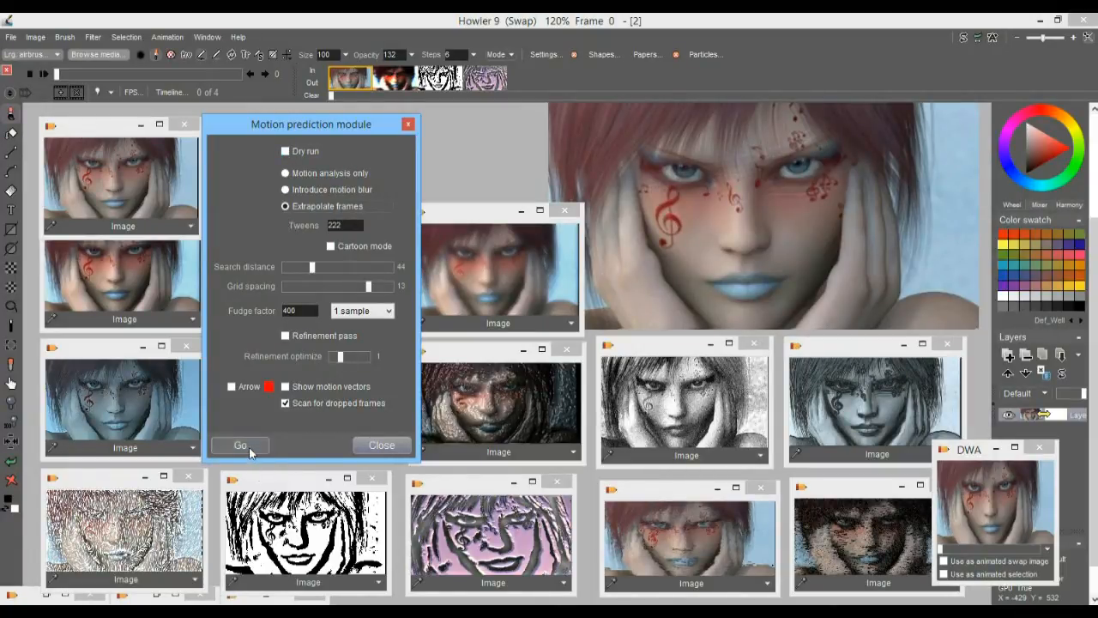
{"action": "left_click", "coordinate": [532, 359]}
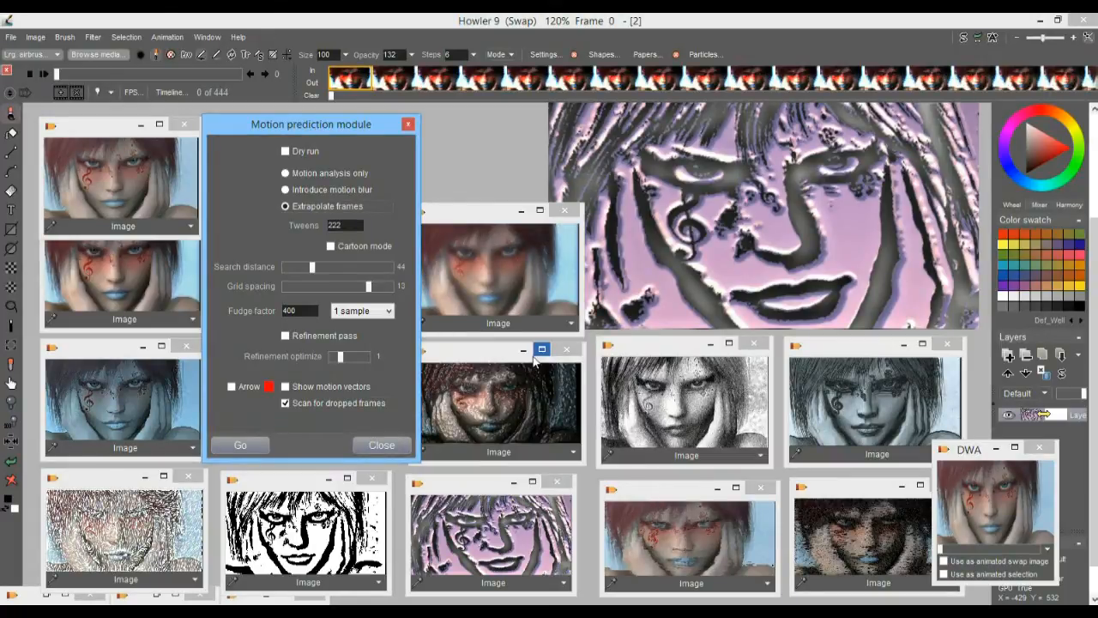
Scrub through the generated animation to inspect the in-between frames, and return to frame 0
{"action": "left_click", "coordinate": [115, 76]}
{"action": "left_click_drag", "start_coordinate": [108, 76], "coordinate": [173, 76]}
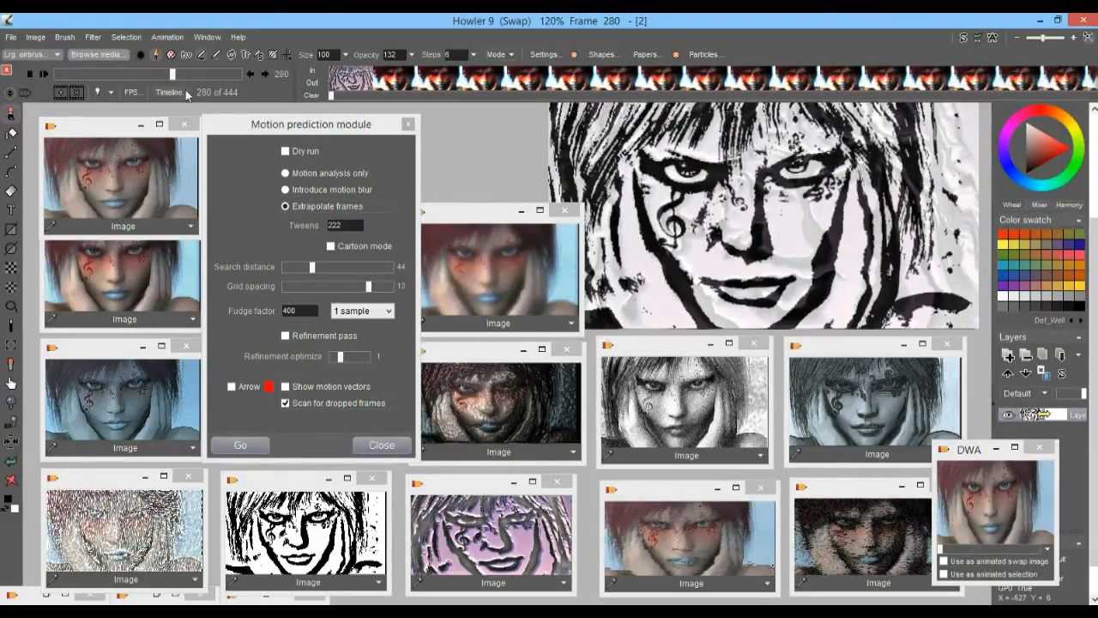
{"action": "left_click_drag", "start_coordinate": [174, 74], "coordinate": [43, 73]}
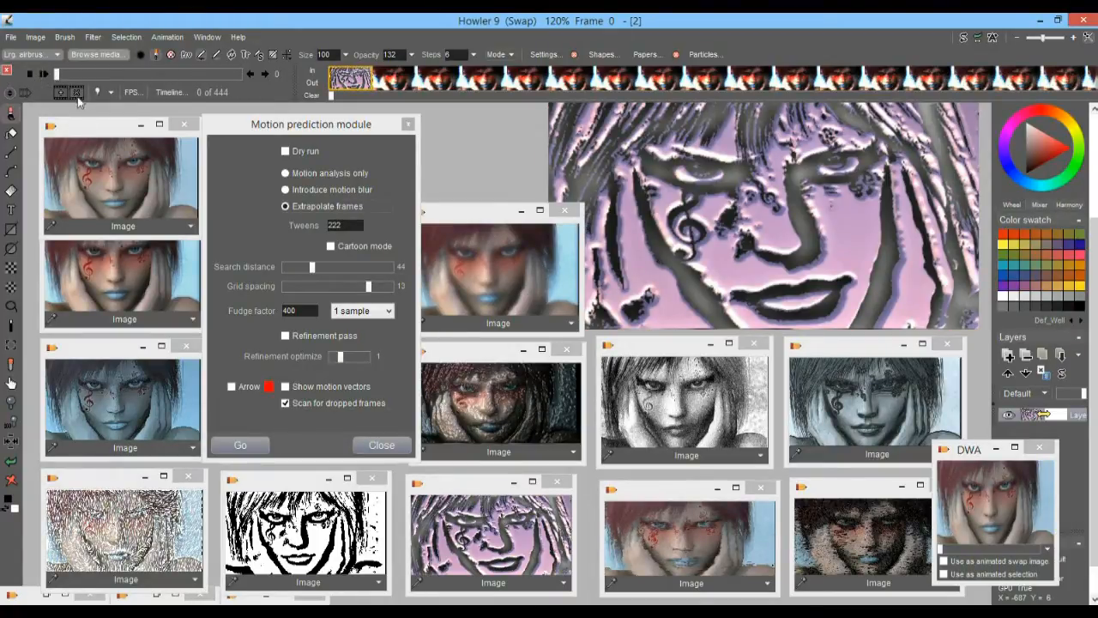
Delete the purple embossed first frame and replace the new frame 0 with the stored original portrait
{"action": "left_click", "coordinate": [77, 92]}
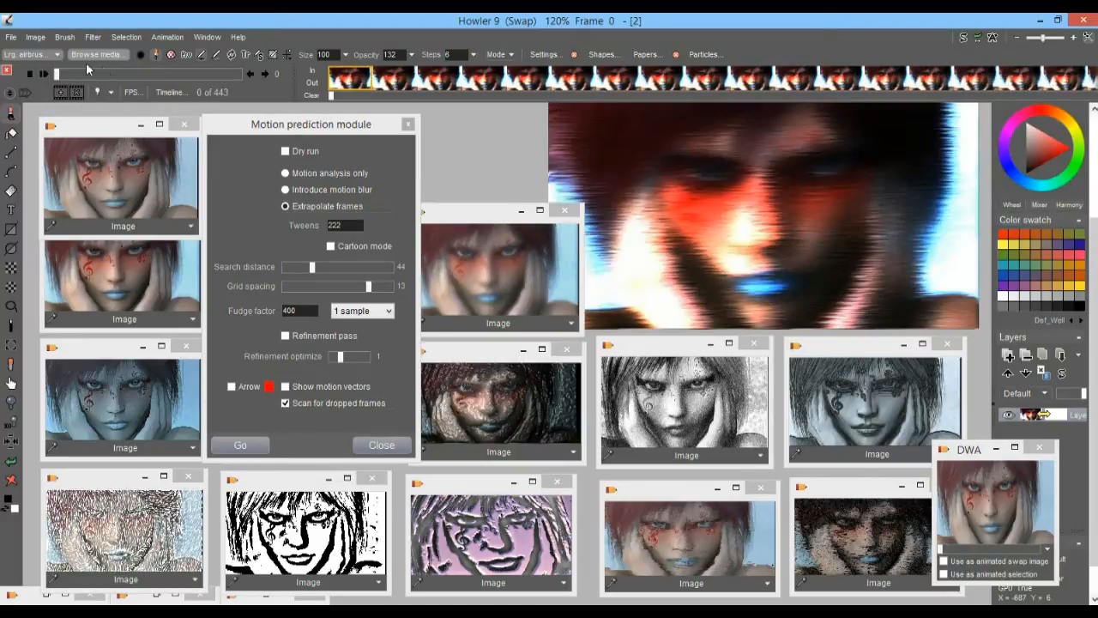
{"action": "mouse_move", "coordinate": [57, 77]}
{"action": "left_mouse_down"}
{"action": "mouse_move", "coordinate": [93, 77]}
{"action": "mouse_move", "coordinate": [43, 74]}
{"action": "left_mouse_up"}
{"action": "left_click_drag", "start_coordinate": [61, 73], "coordinate": [20, 69]}
{"action": "left_click", "coordinate": [127, 189]}
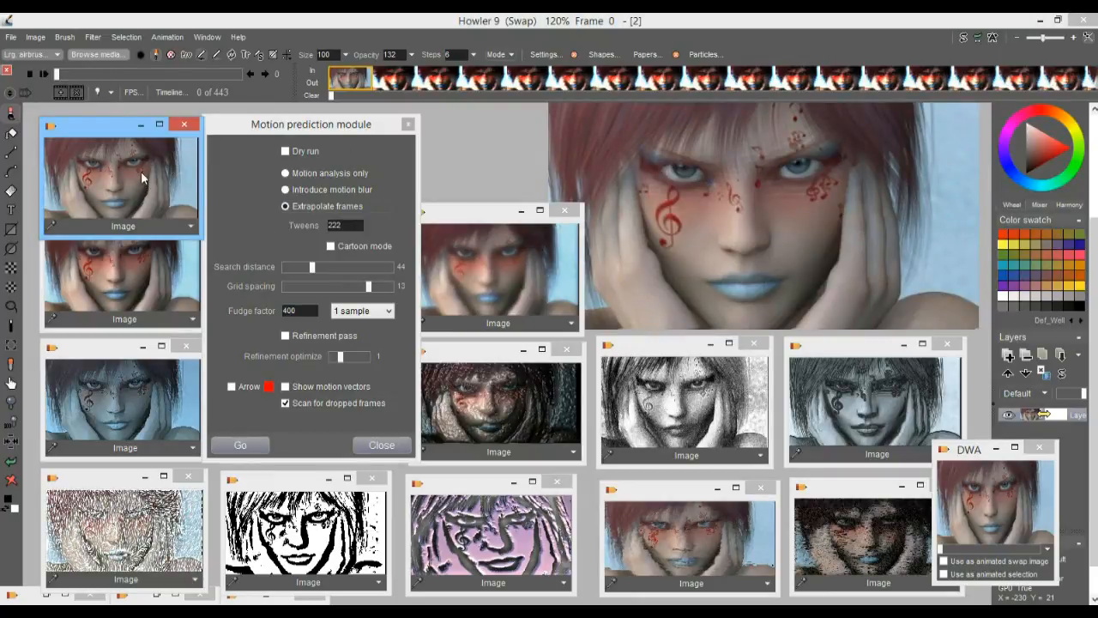
Replace frame 0 with the stored higher-contrast portrait and close the motion prediction module
{"action": "mouse_move", "coordinate": [67, 76]}
{"action": "left_mouse_down"}
{"action": "mouse_move", "coordinate": [79, 76]}
{"action": "mouse_move", "coordinate": [45, 76]}
{"action": "mouse_move", "coordinate": [286, 76]}
{"action": "mouse_move", "coordinate": [55, 66]}
{"action": "left_mouse_up"}
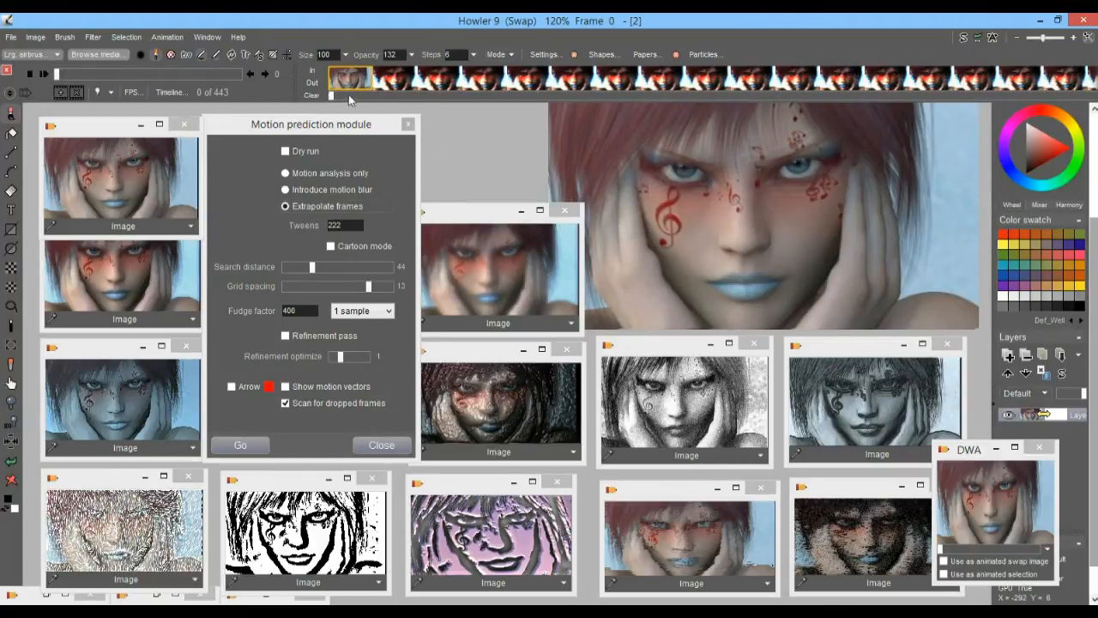
{"action": "left_click", "coordinate": [136, 179]}
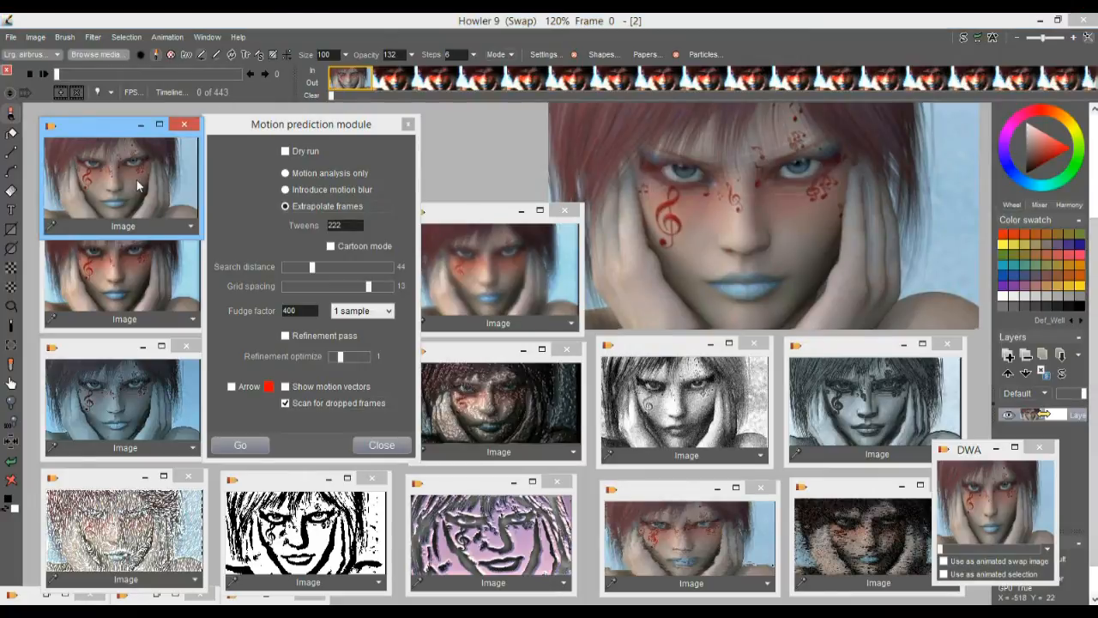
{"action": "left_click", "coordinate": [143, 286]}
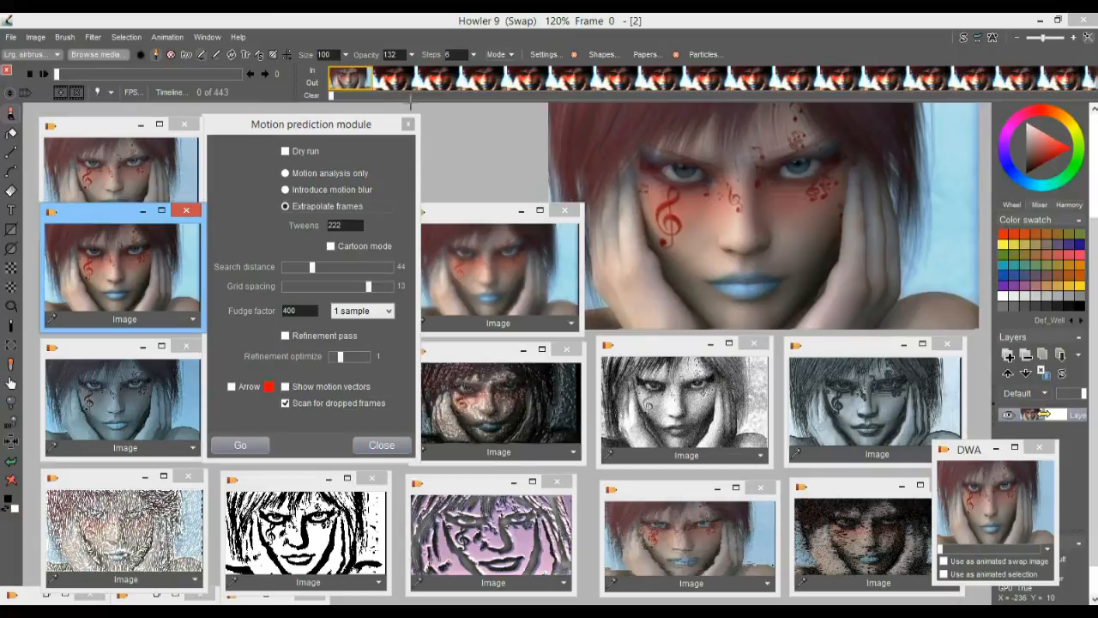
{"action": "left_click", "coordinate": [408, 127]}
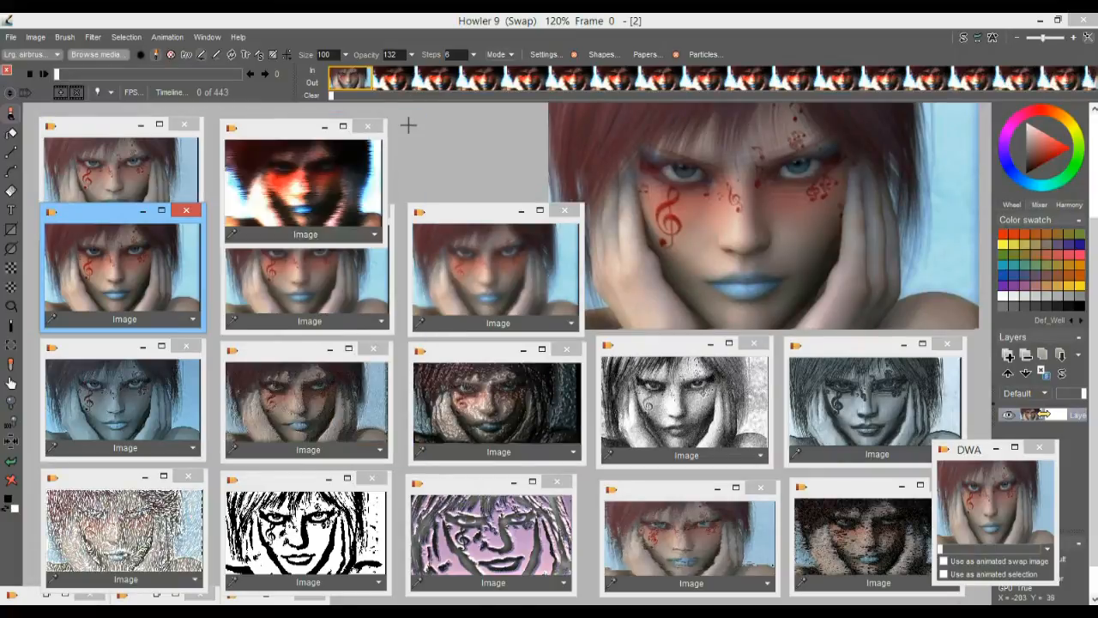
Replace frames 1, 2 and 3 with the stored saturated red, black-and-white and purple embossed portraits
{"action": "left_click", "coordinate": [401, 79]}
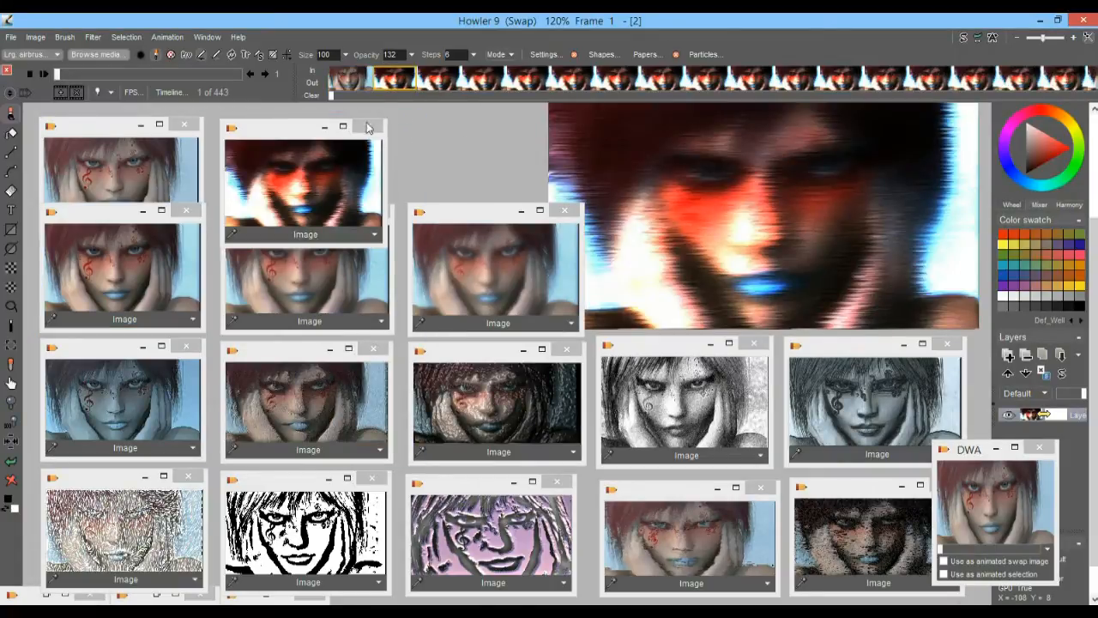
{"action": "left_click", "coordinate": [323, 189]}
{"action": "left_click", "coordinate": [435, 86]}
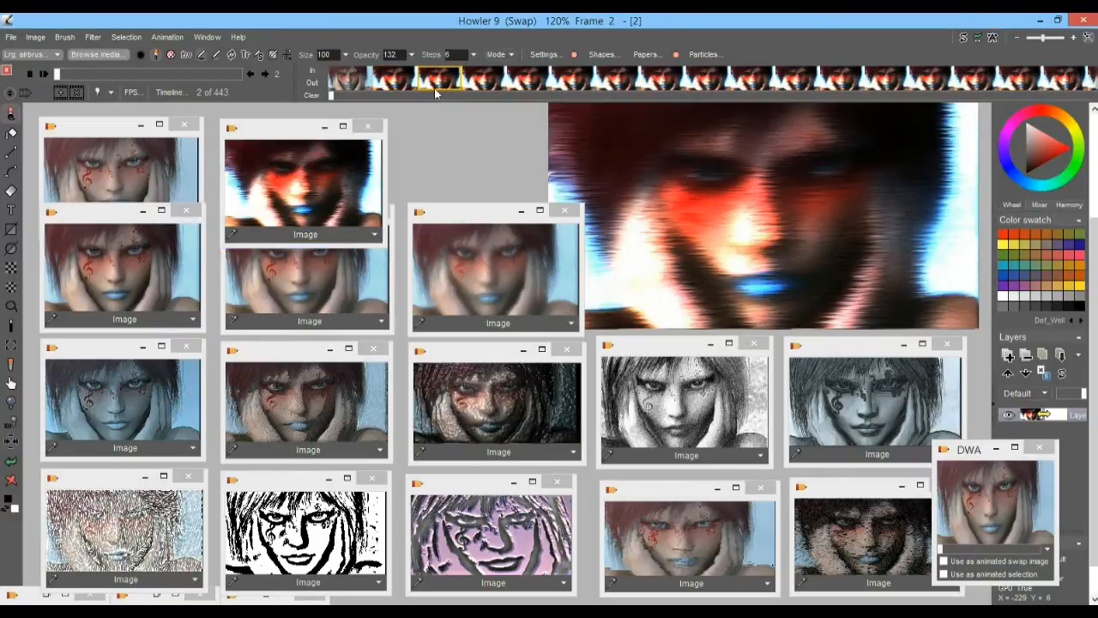
{"action": "left_click", "coordinate": [298, 549]}
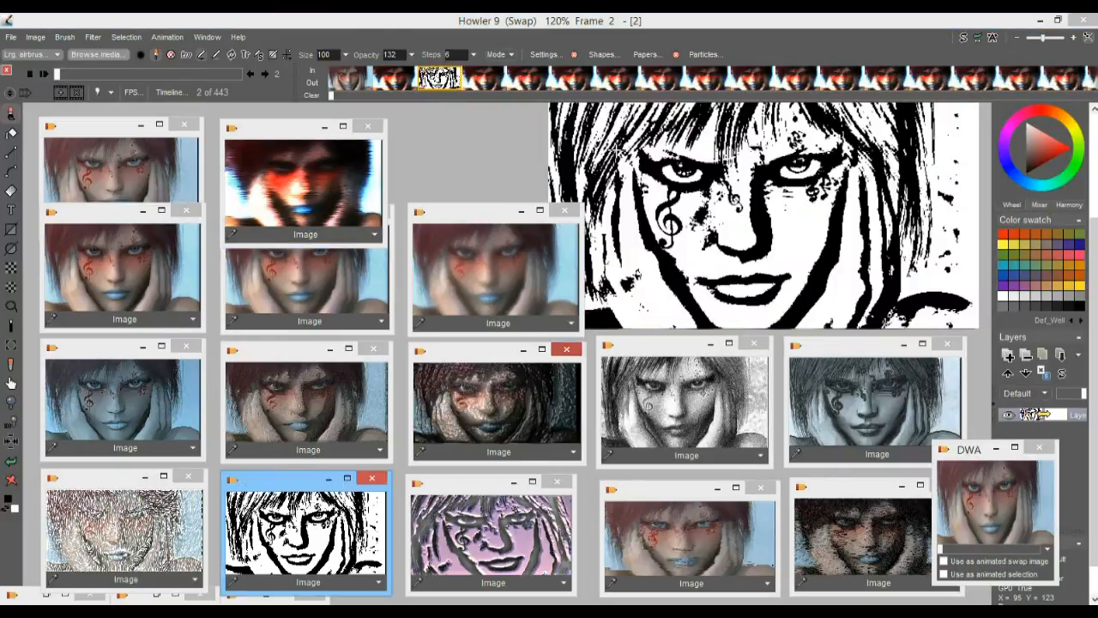
{"action": "left_click", "coordinate": [491, 84]}
{"action": "left_click", "coordinate": [501, 529]}
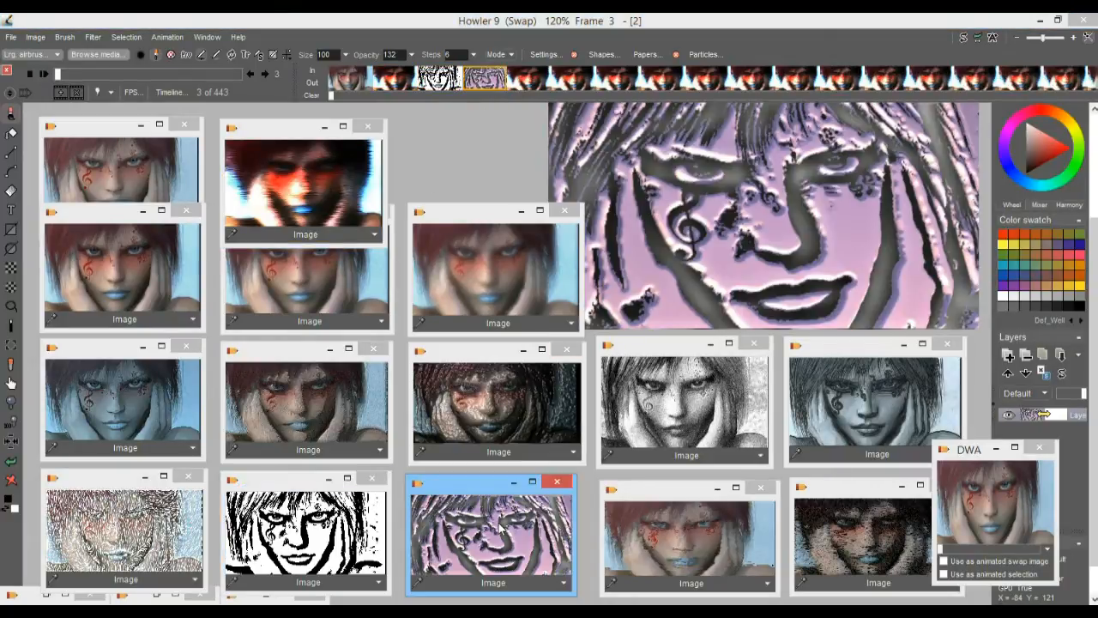
Insert an extra frame at the start of the animation and compare frames 0 and 1
{"action": "left_click", "coordinate": [348, 79]}
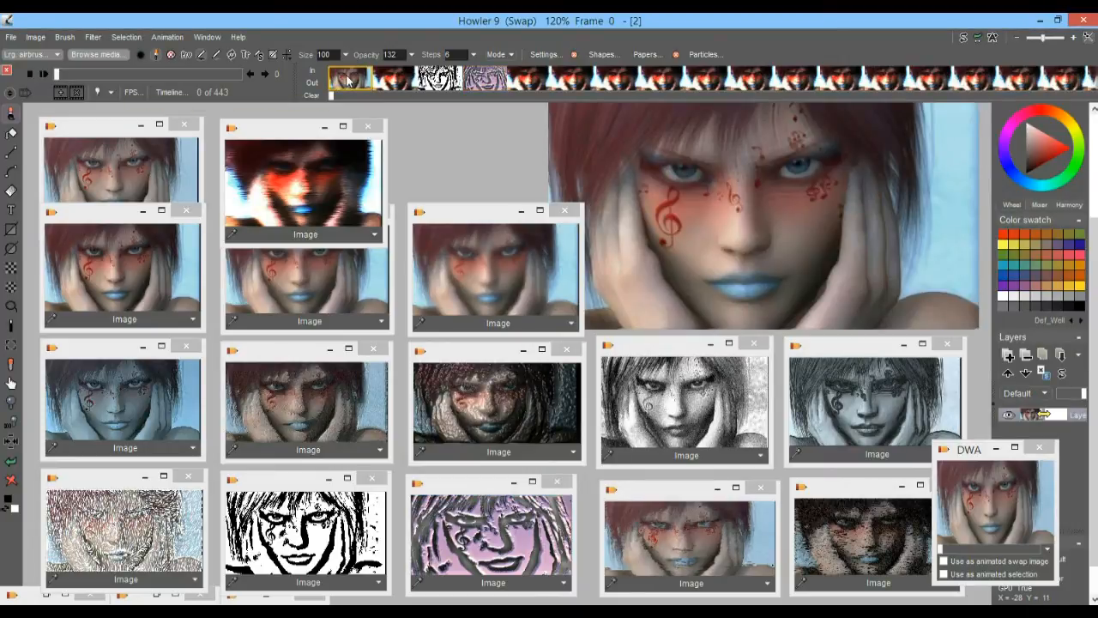
{"action": "left_click", "coordinate": [58, 95]}
{"action": "left_click", "coordinate": [357, 80]}
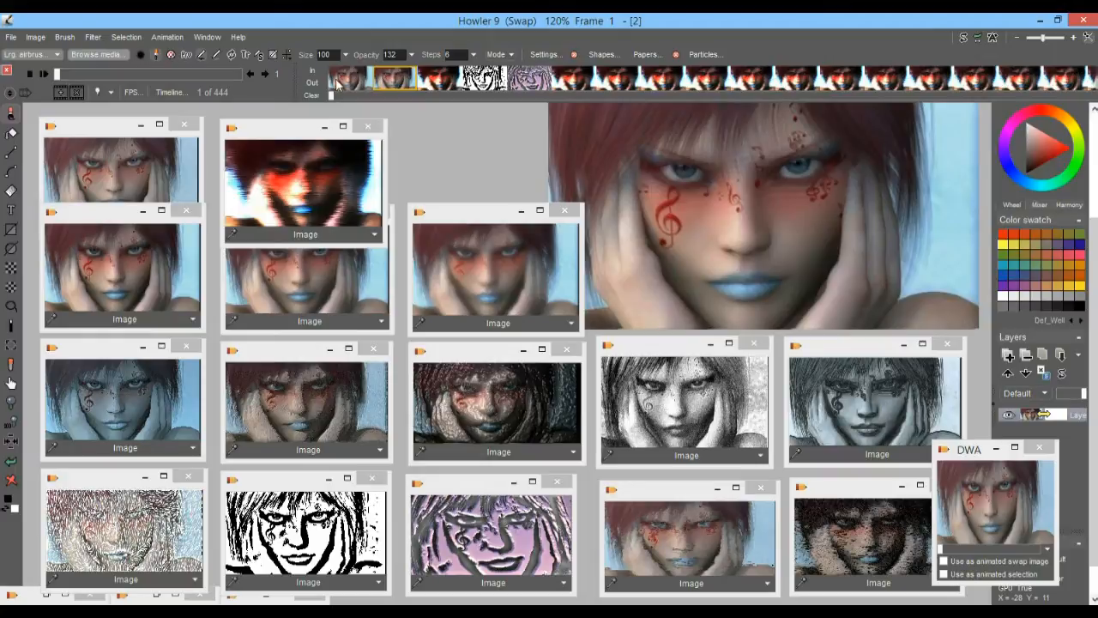
{"action": "left_click", "coordinate": [384, 79]}
{"action": "left_click", "coordinate": [355, 81]}
{"action": "left_click", "coordinate": [392, 85]}
{"action": "left_click", "coordinate": [357, 82]}
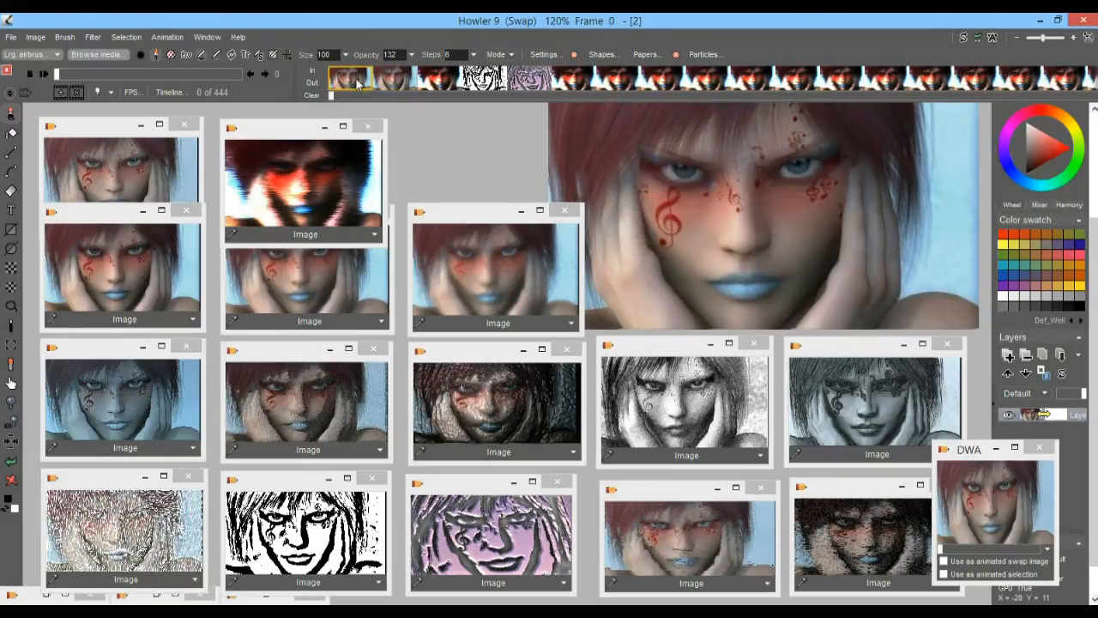
{"action": "left_click", "coordinate": [402, 79]}
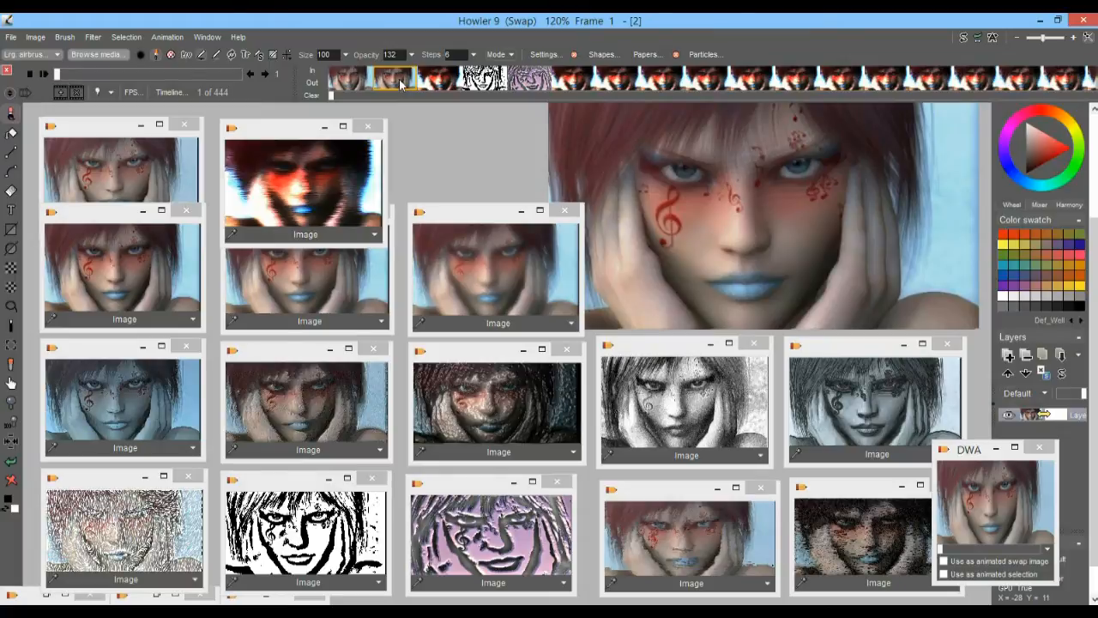
Try the stored painted variants on frame 2 and keep the softly smeared, light-toned portrait there
{"action": "left_click", "coordinate": [442, 80]}
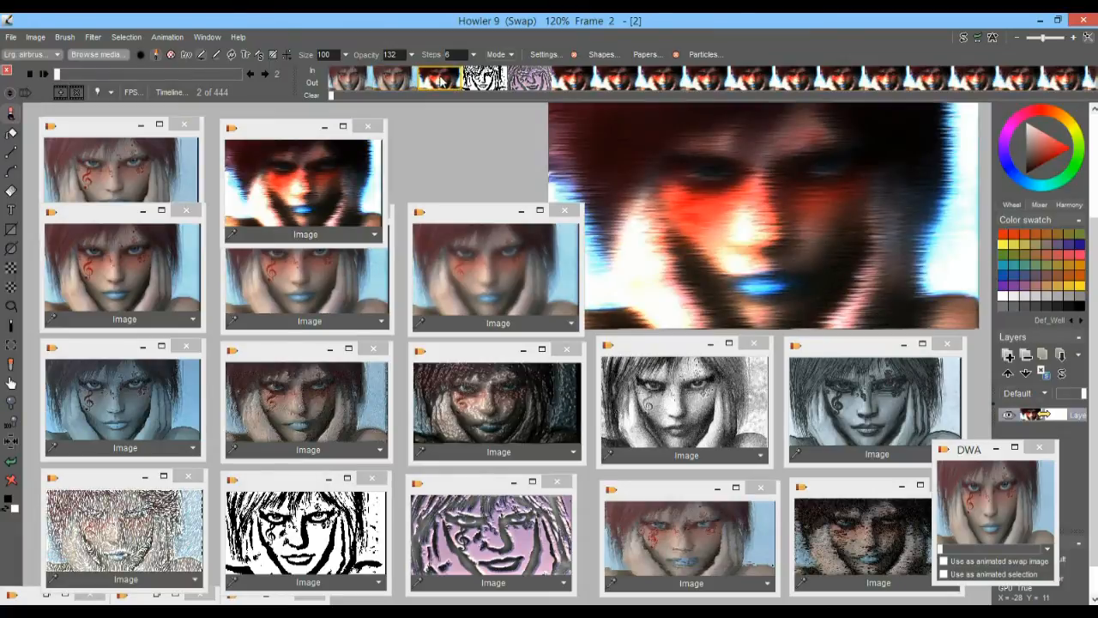
{"action": "left_click", "coordinate": [493, 82]}
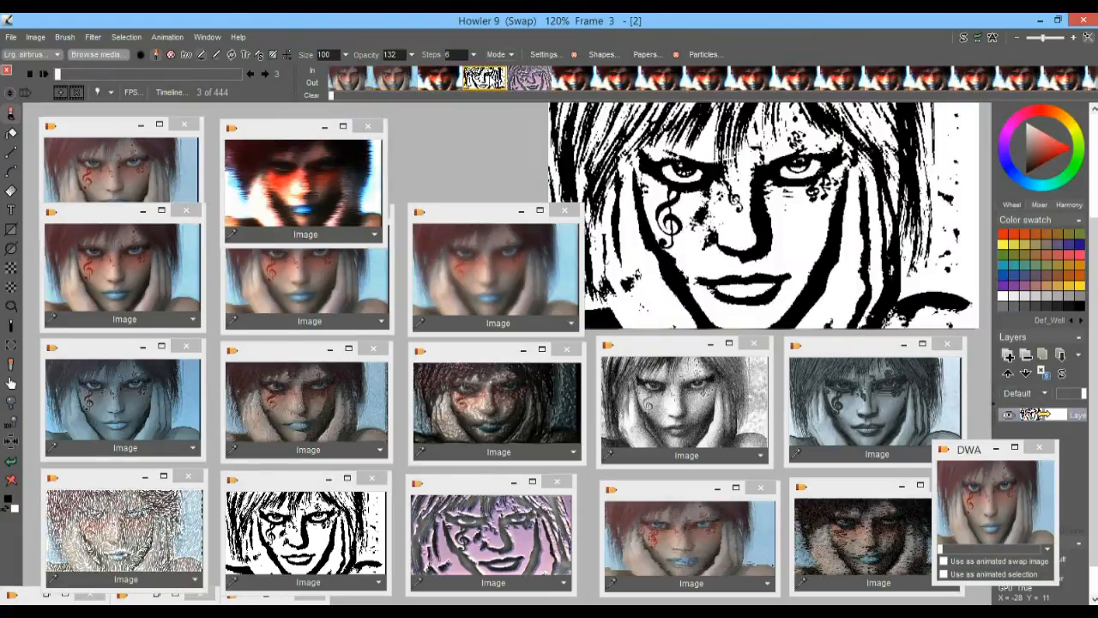
{"action": "left_click", "coordinate": [439, 82]}
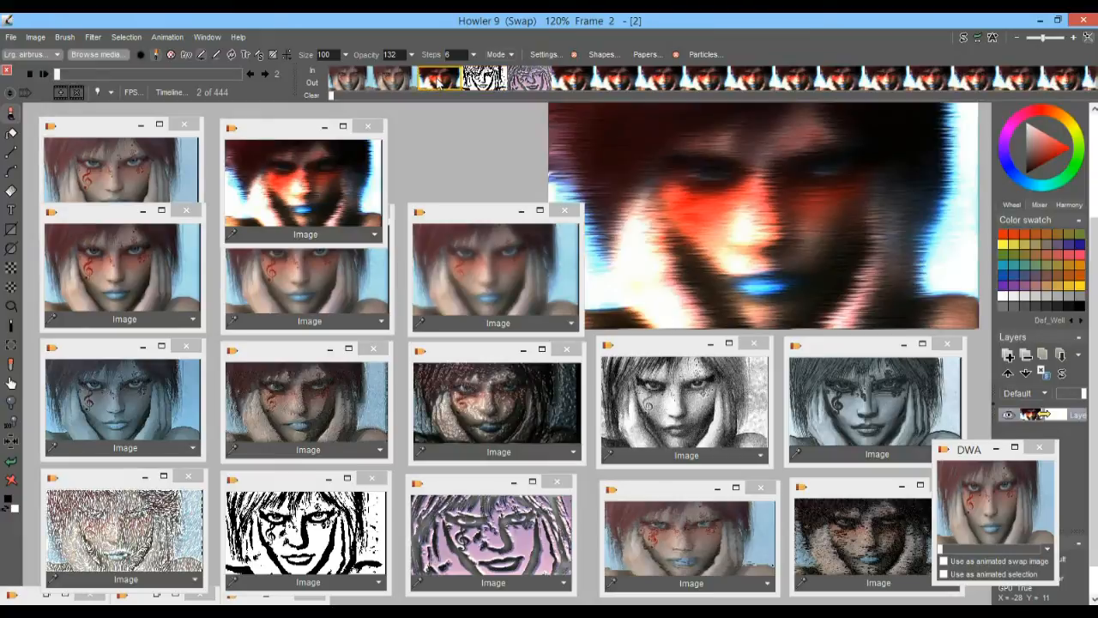
{"action": "left_click", "coordinate": [711, 543]}
{"action": "left_click", "coordinate": [852, 542]}
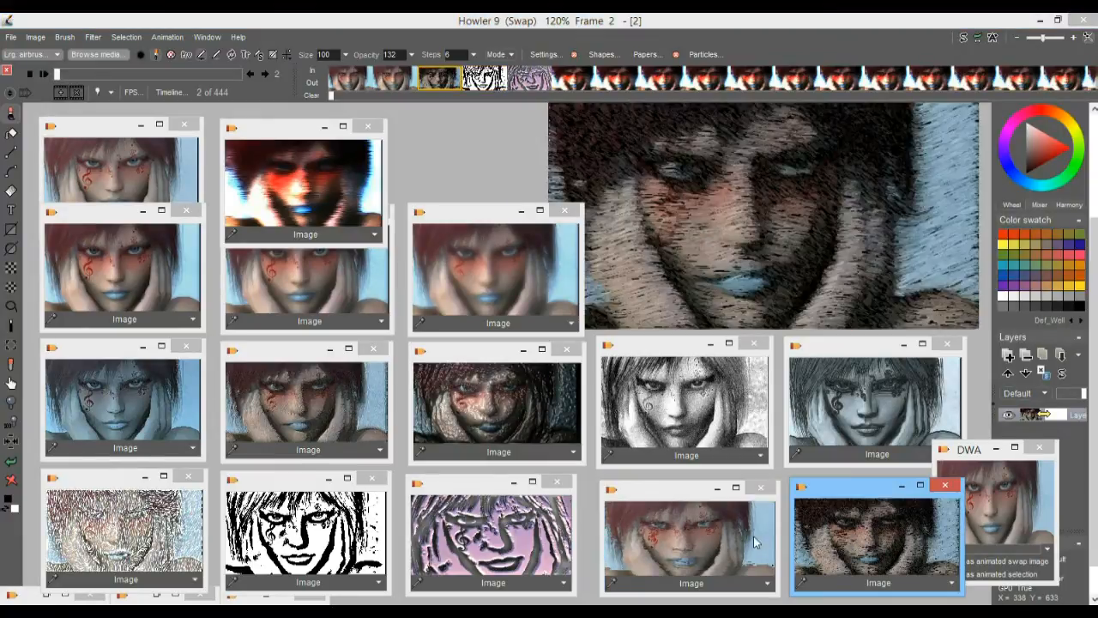
{"action": "left_click", "coordinate": [715, 536]}
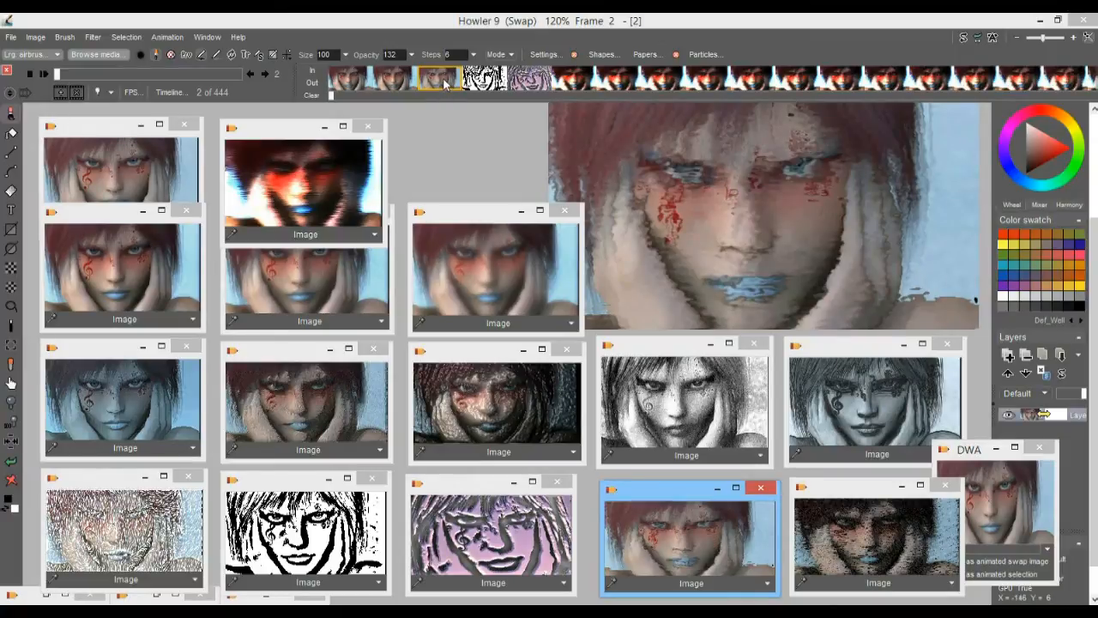
Replace frame 5 with the stored dark brush-stroke portrait and frame 6 with the light textured-stroke portrait
{"action": "left_click", "coordinate": [484, 79]}
{"action": "left_click", "coordinate": [534, 79]}
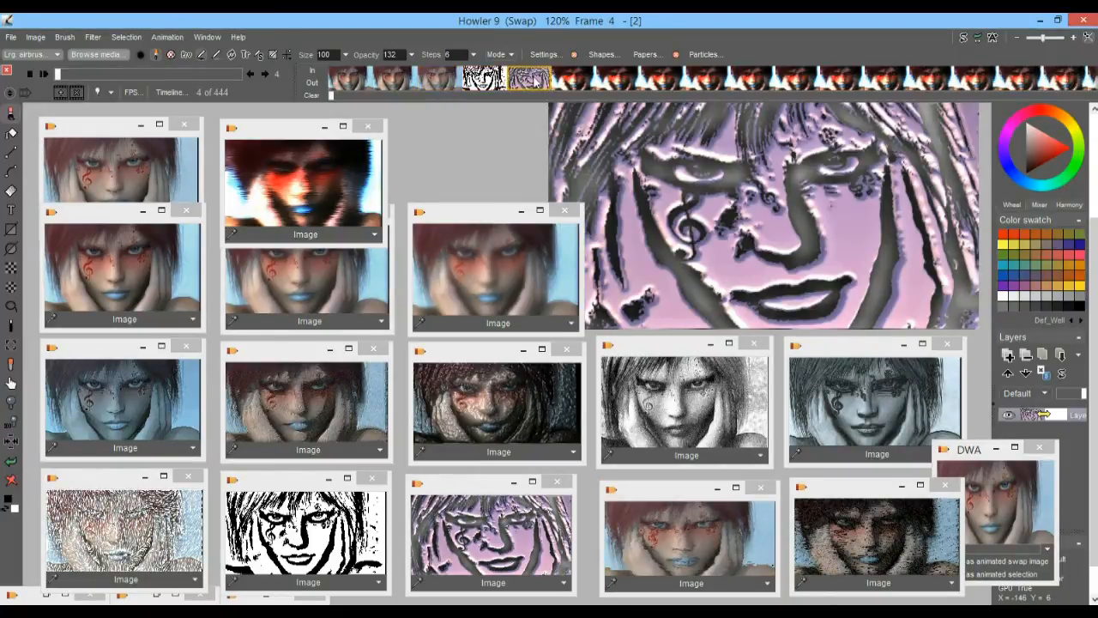
{"action": "left_click", "coordinate": [576, 79]}
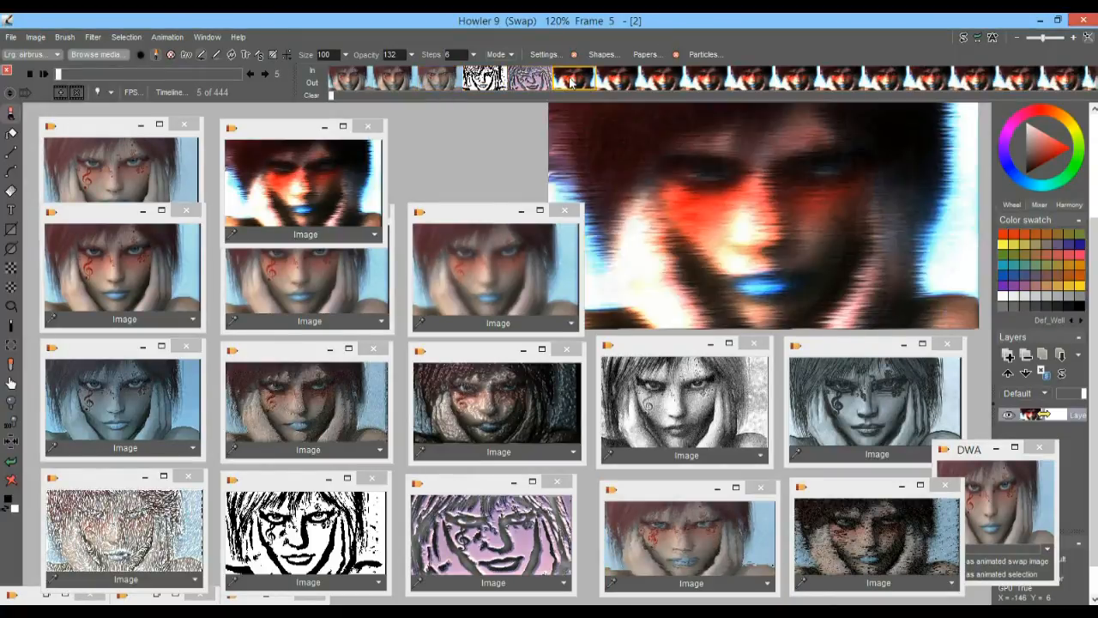
{"action": "left_click", "coordinate": [878, 557]}
{"action": "left_click", "coordinate": [621, 79]}
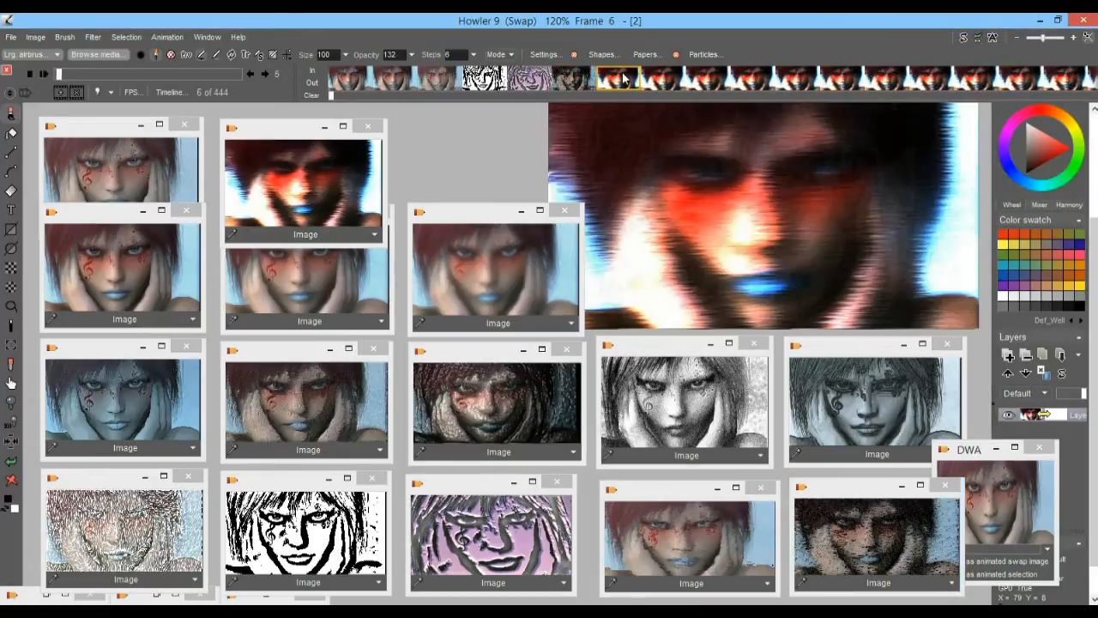
{"action": "left_click", "coordinate": [136, 515]}
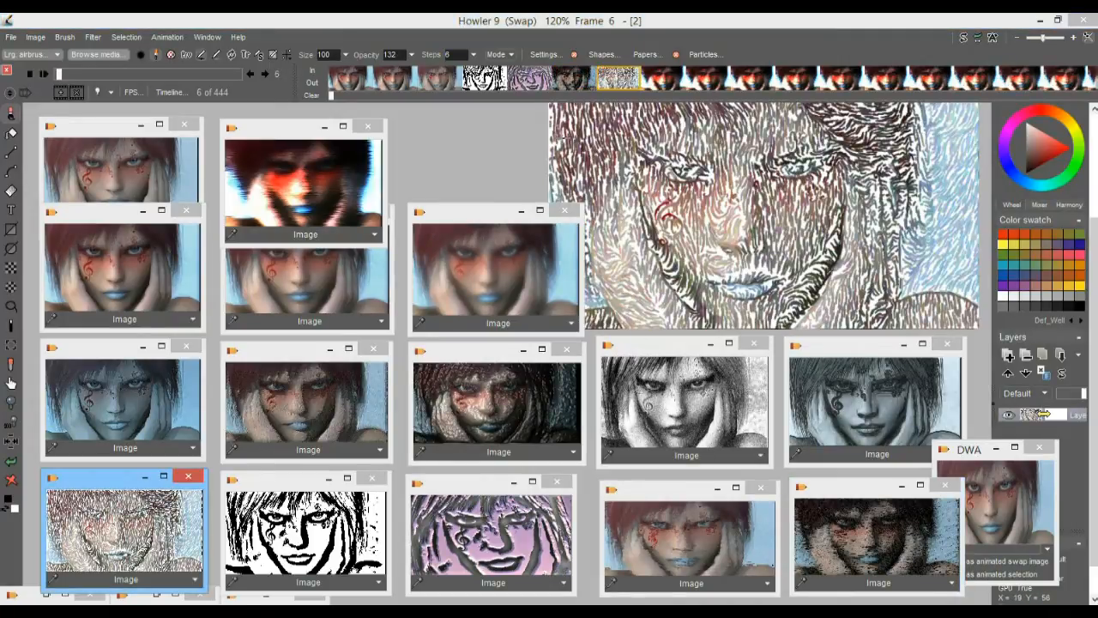
Scrub through frames 0 to 8 to examine the portrait variants and where the leftover generated frames begin
{"action": "mouse_move", "coordinate": [358, 77]}
{"action": "left_mouse_down"}
{"action": "mouse_move", "coordinate": [615, 72]}
{"action": "mouse_move", "coordinate": [370, 79]}
{"action": "left_mouse_up"}
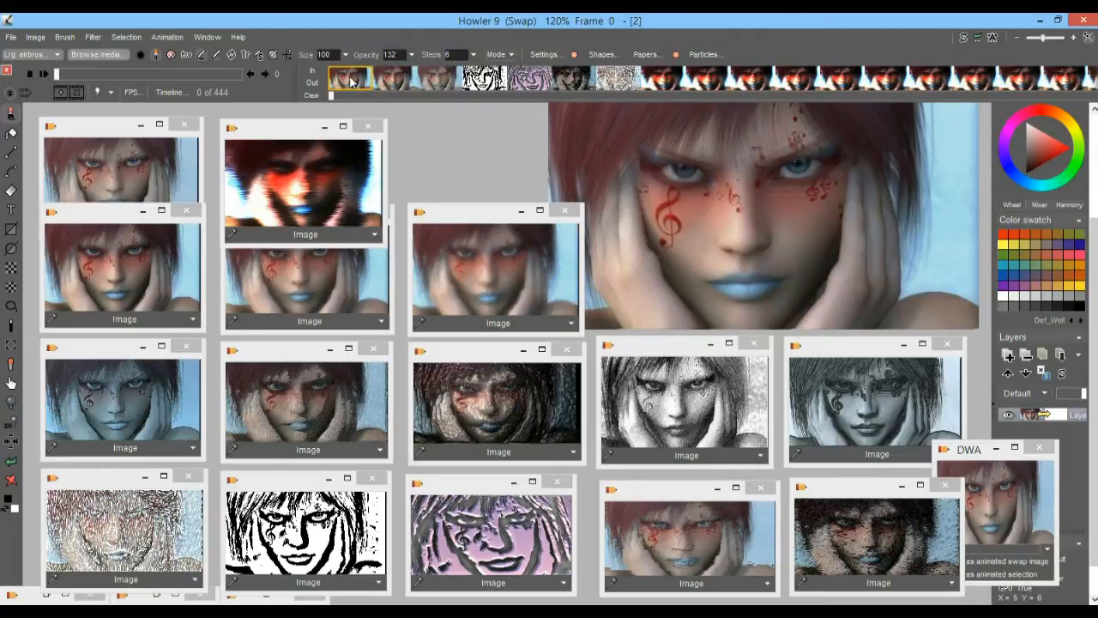
{"action": "left_click_drag", "start_coordinate": [387, 79], "coordinate": [558, 77]}
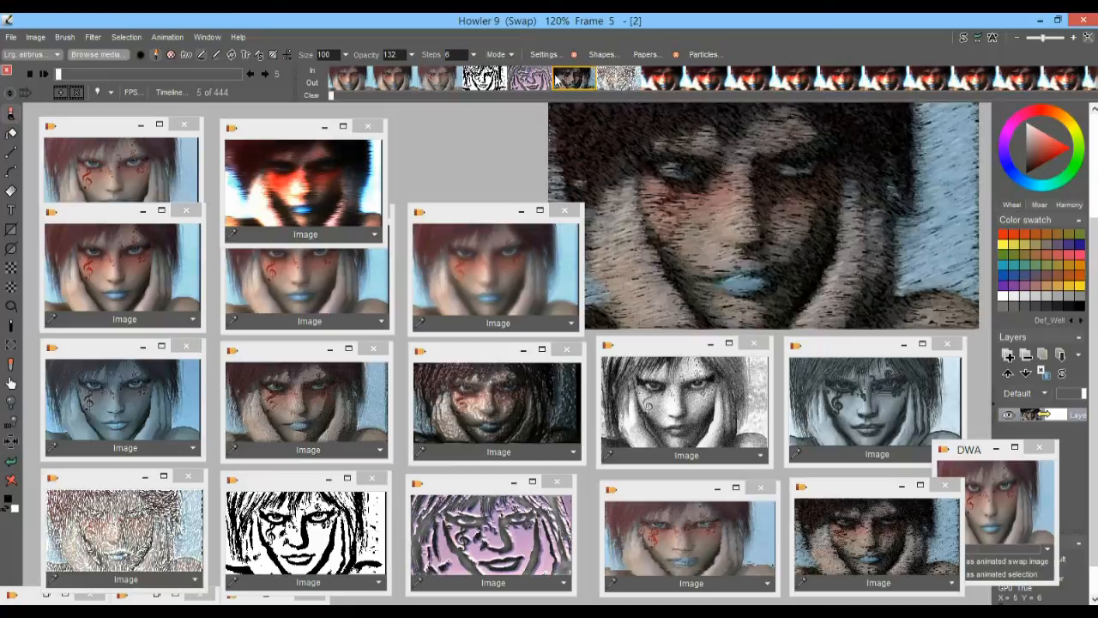
{"action": "left_click", "coordinate": [395, 80]}
{"action": "left_click_drag", "start_coordinate": [403, 84], "coordinate": [672, 84]}
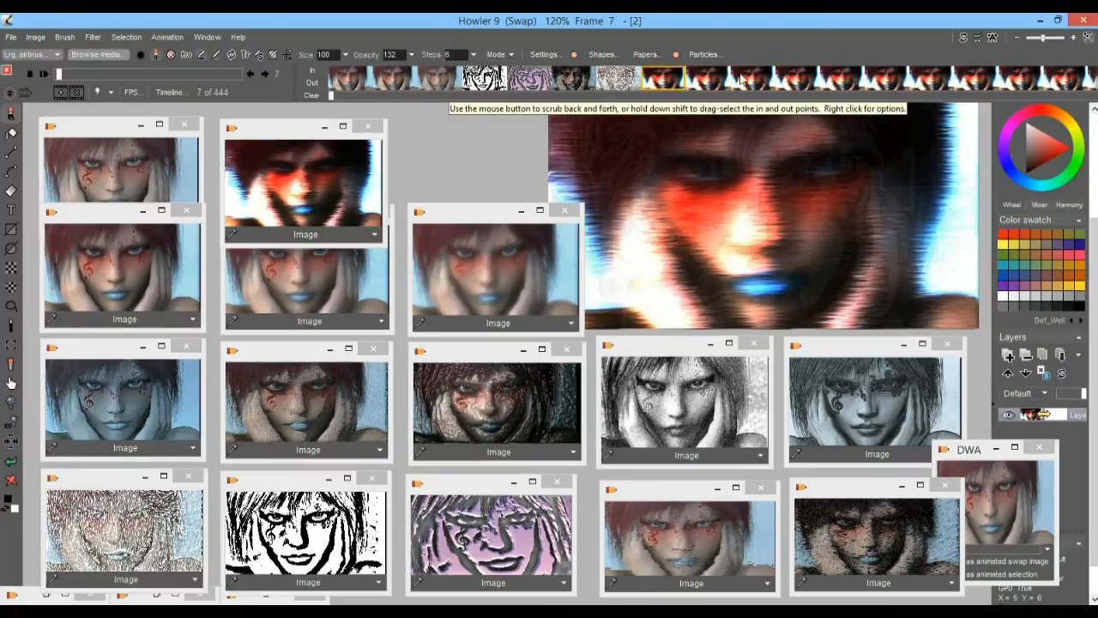
{"action": "left_click", "coordinate": [705, 82]}
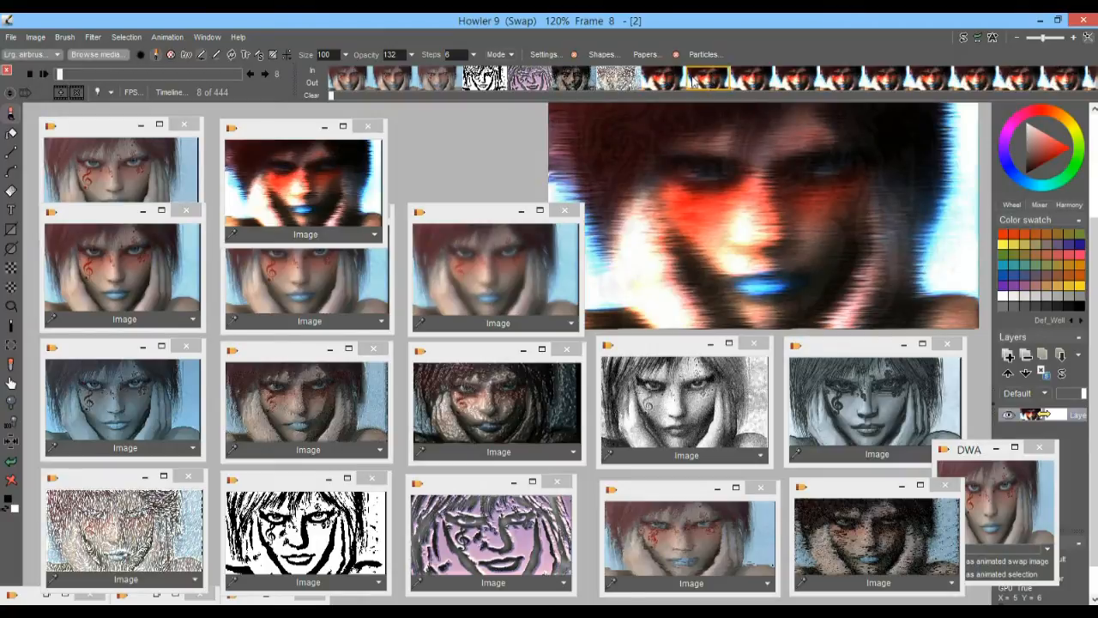
Mark the block from frame 7 to the last frame with in and out points and delete it
{"action": "left_click", "coordinate": [668, 79]}
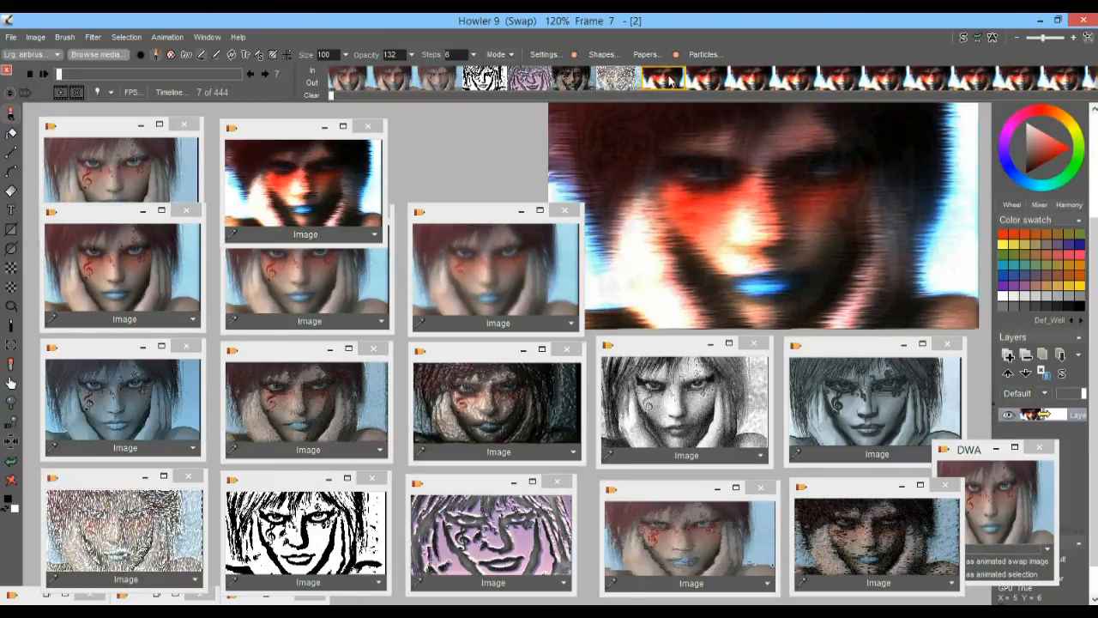
{"action": "right_click", "coordinate": [669, 79]}
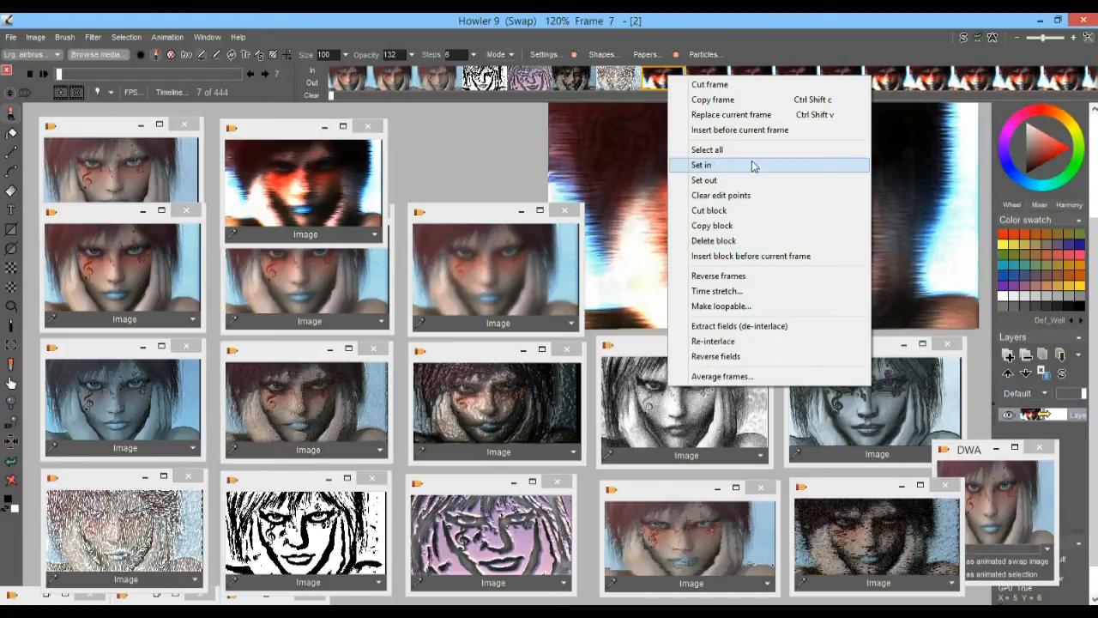
{"action": "left_click", "coordinate": [721, 167]}
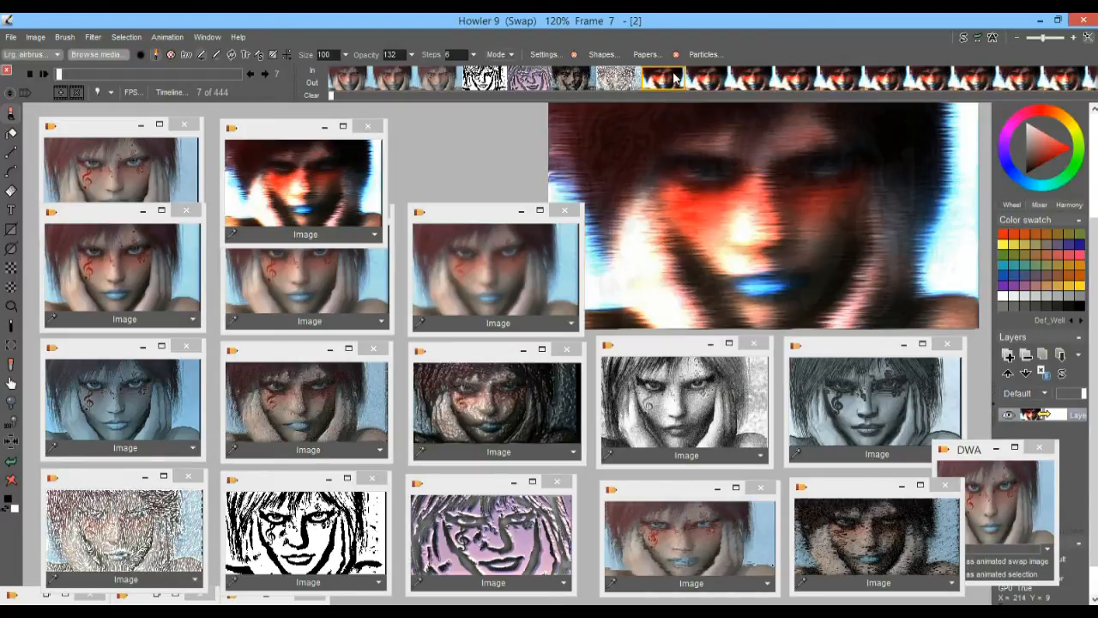
{"action": "left_click", "coordinate": [265, 74]}
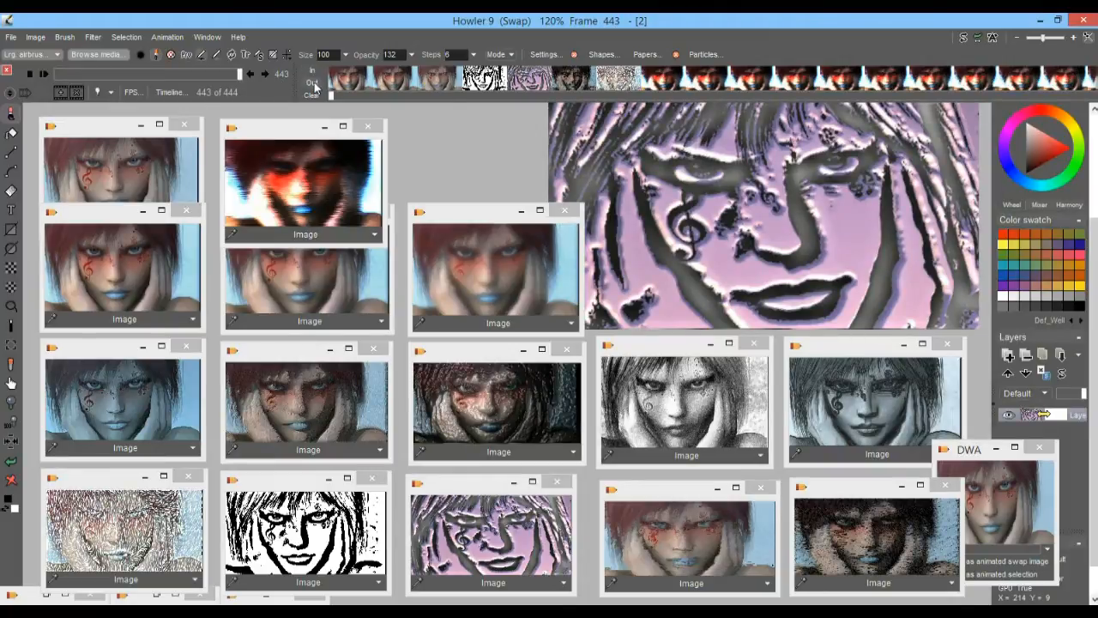
{"action": "left_click", "coordinate": [314, 85]}
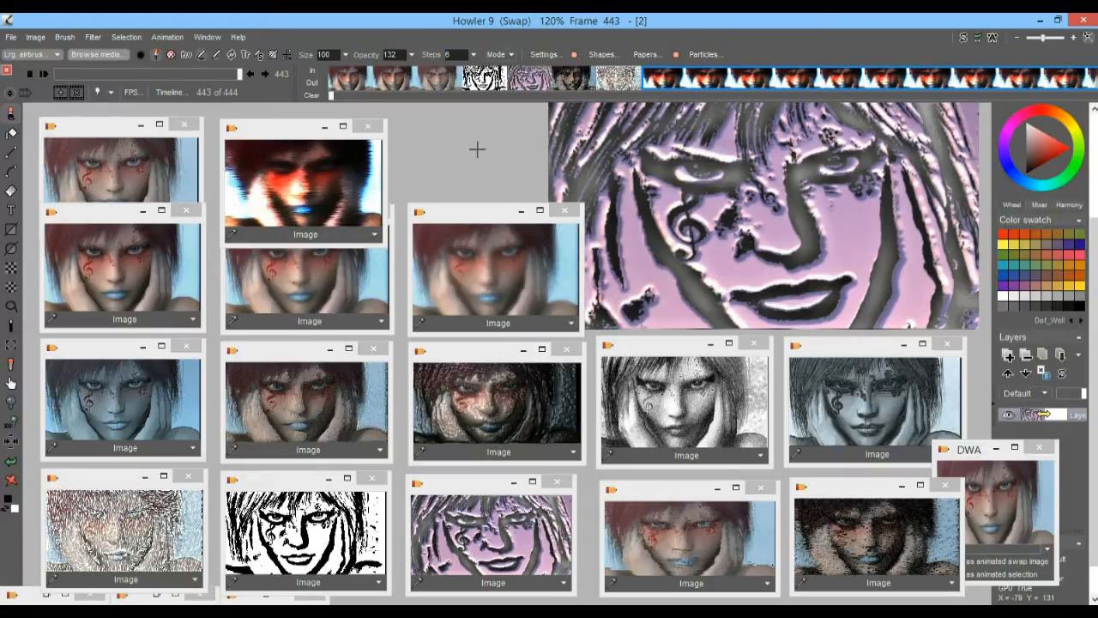
{"action": "left_click_drag", "start_coordinate": [331, 96], "coordinate": [645, 101]}
{"action": "left_click", "coordinate": [648, 77]}
{"action": "right_click", "coordinate": [649, 77]}
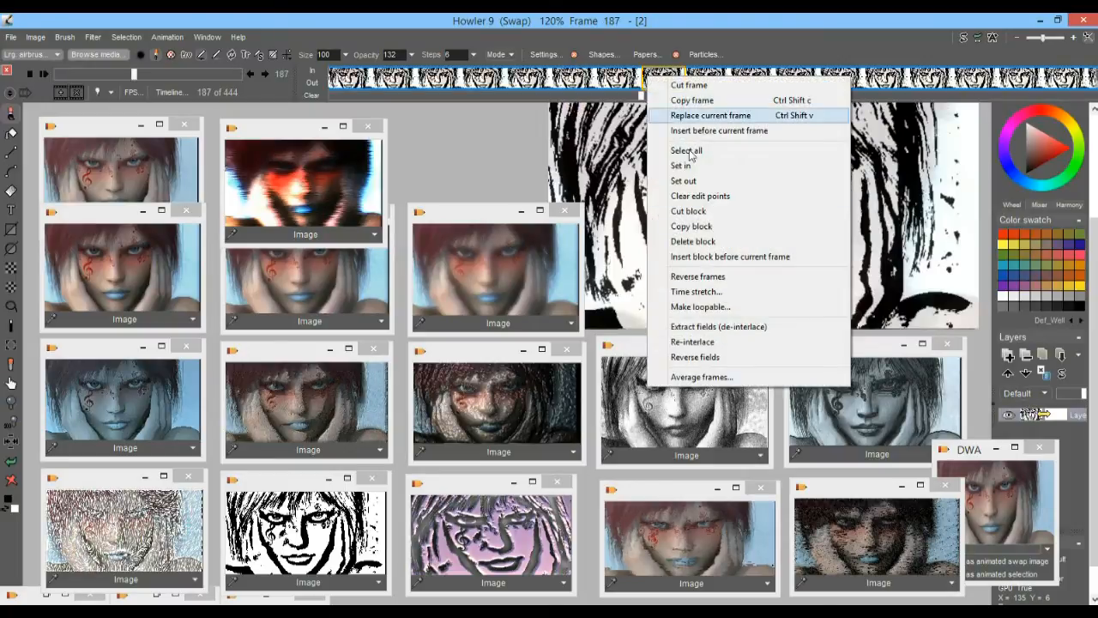
{"action": "left_click", "coordinate": [717, 243]}
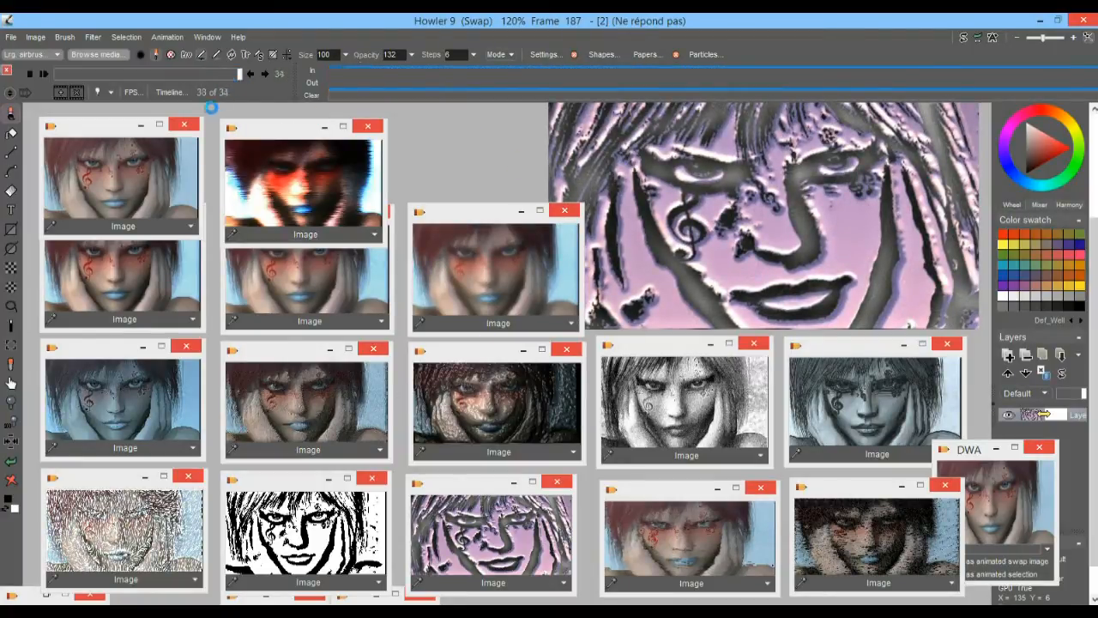
Play the trimmed animation, store it to disc, and move the new DWA window beside the earlier stored one
{"action": "left_click", "coordinate": [44, 75]}
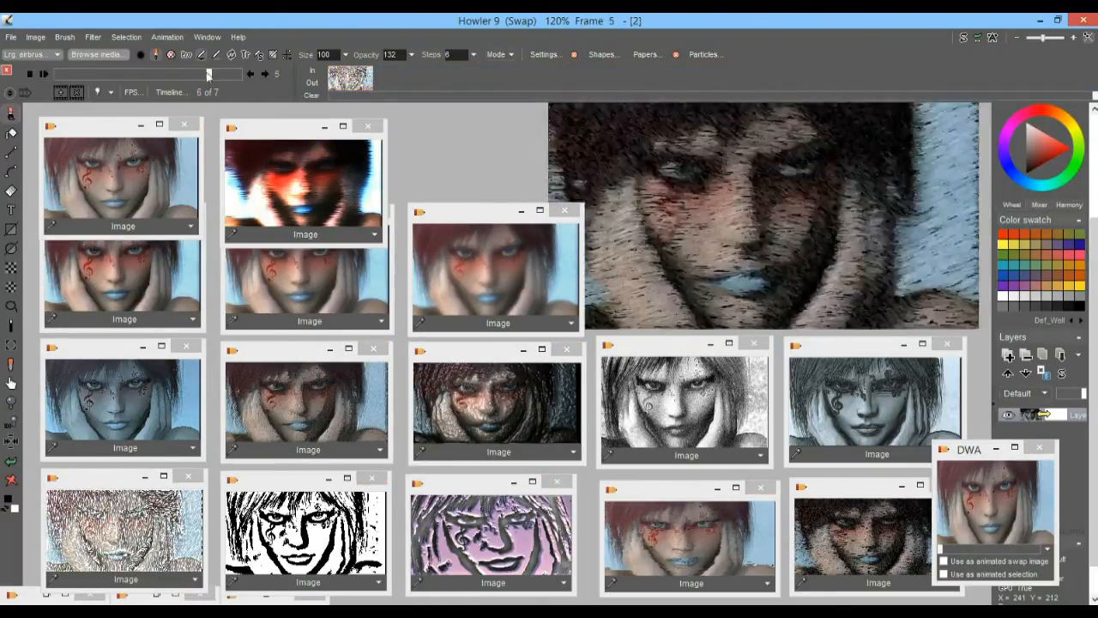
{"action": "left_click", "coordinate": [170, 38]}
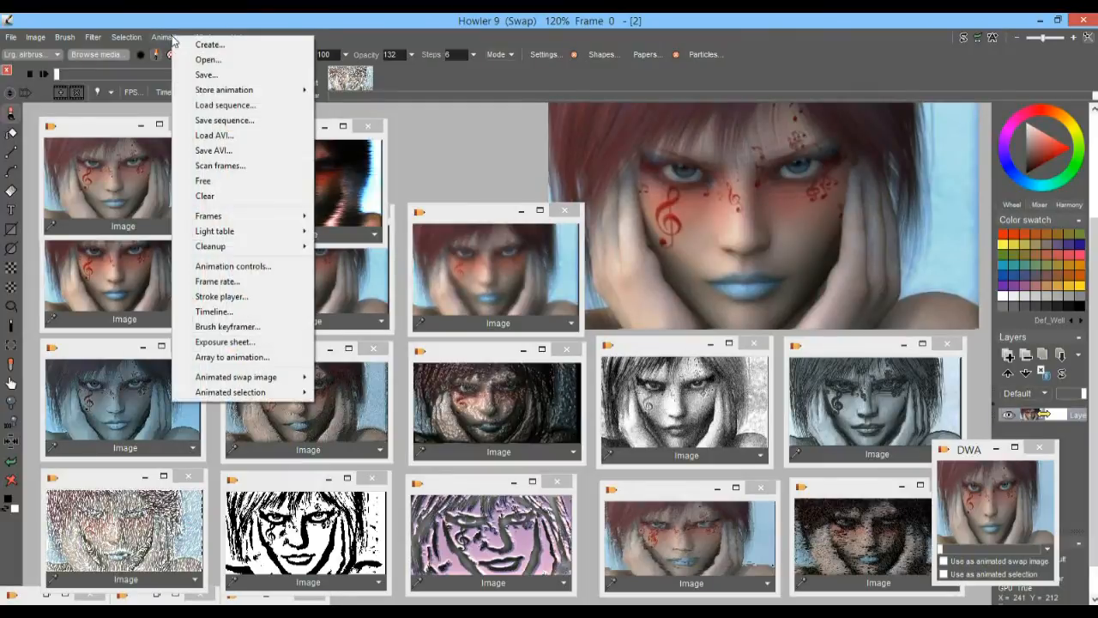
{"action": "mouse_move", "coordinate": [283, 89]}
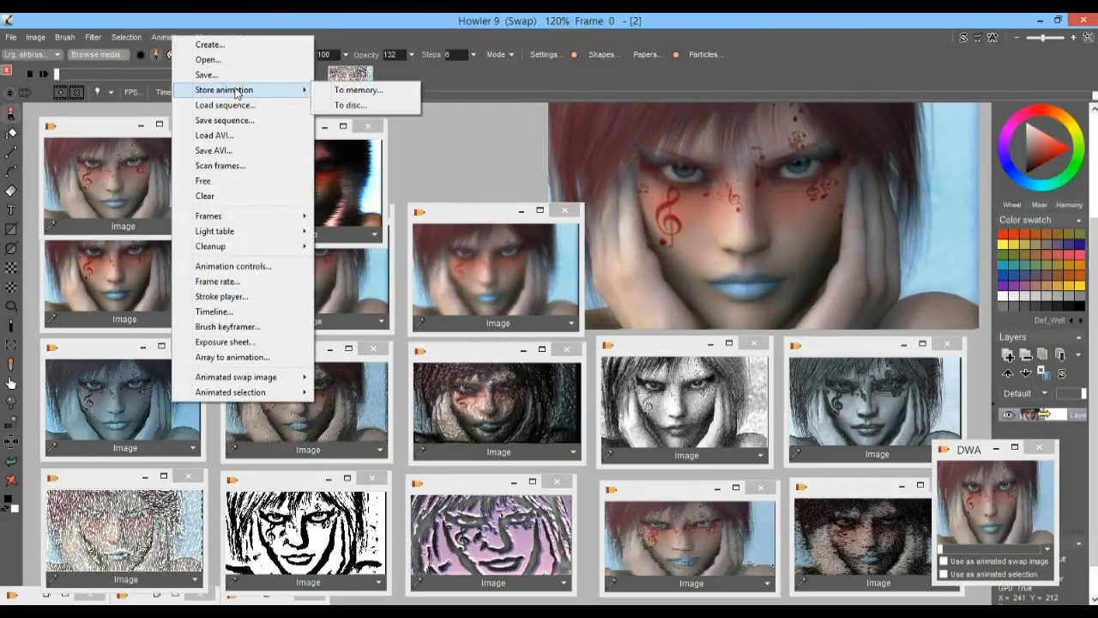
{"action": "left_click", "coordinate": [358, 106]}
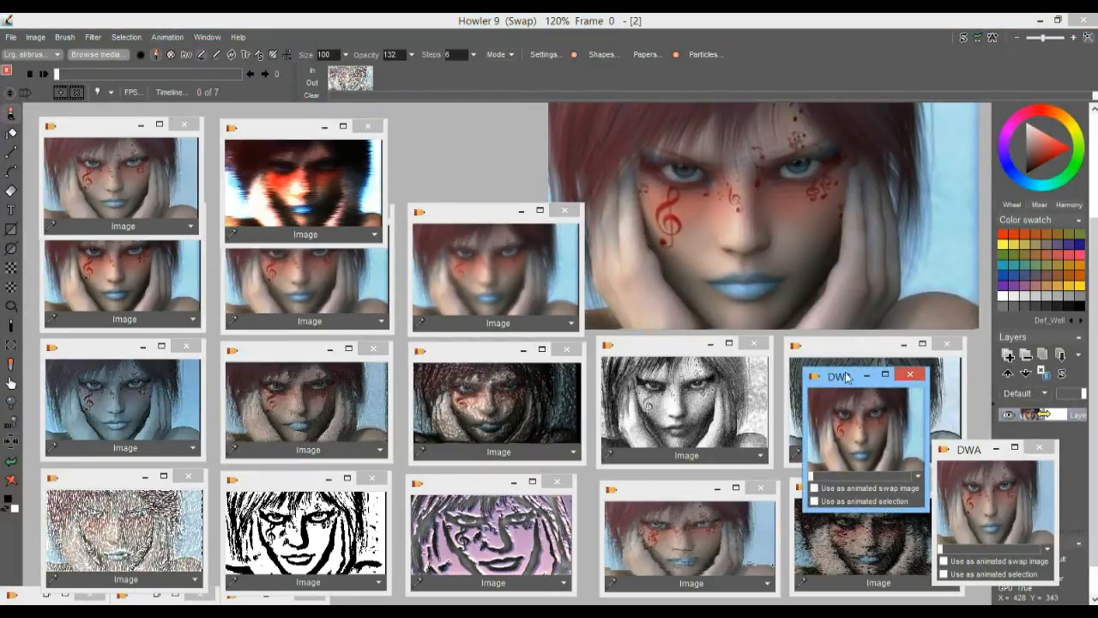
{"action": "left_click_drag", "start_coordinate": [833, 386], "coordinate": [978, 419]}
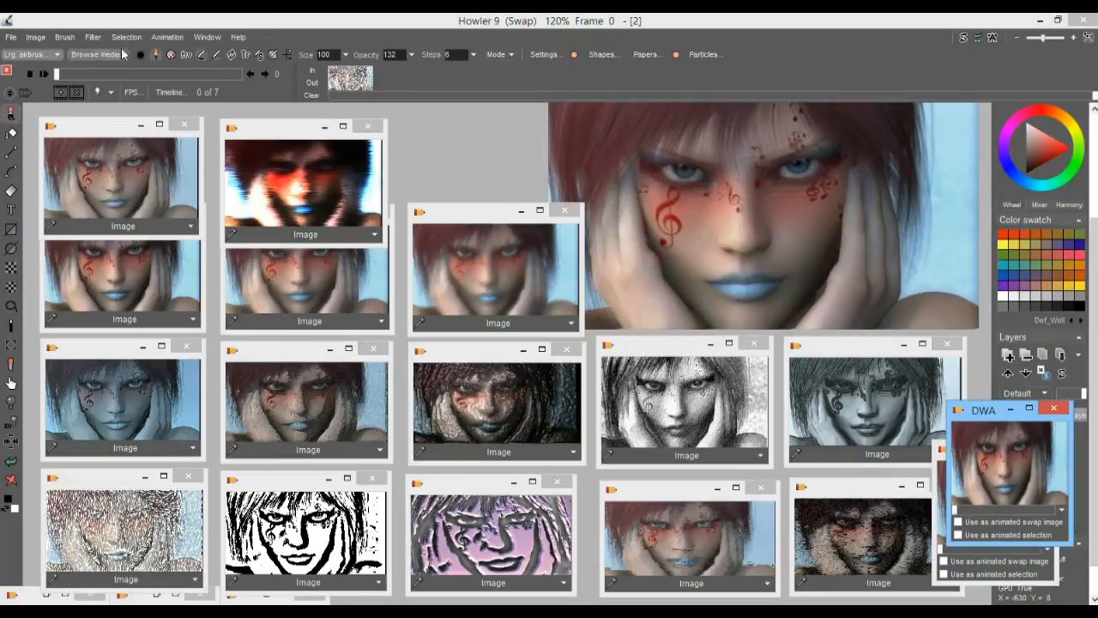
Open the motion prediction module, preview the analysis grid at spacing 12, and set the search distance to 121
{"action": "left_click", "coordinate": [91, 38]}
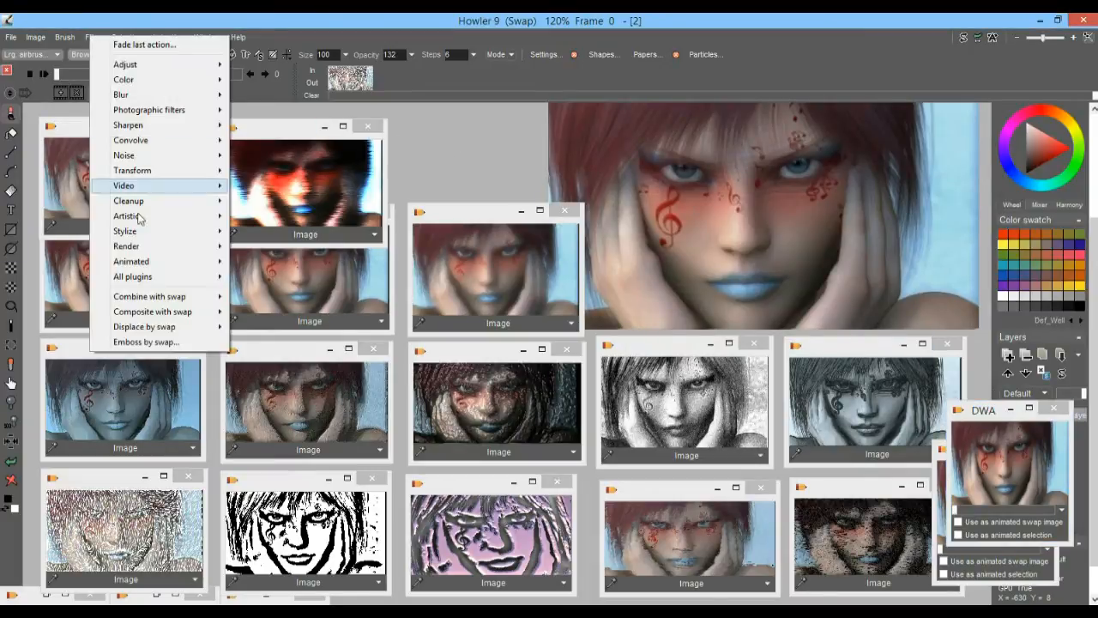
{"action": "mouse_move", "coordinate": [215, 261]}
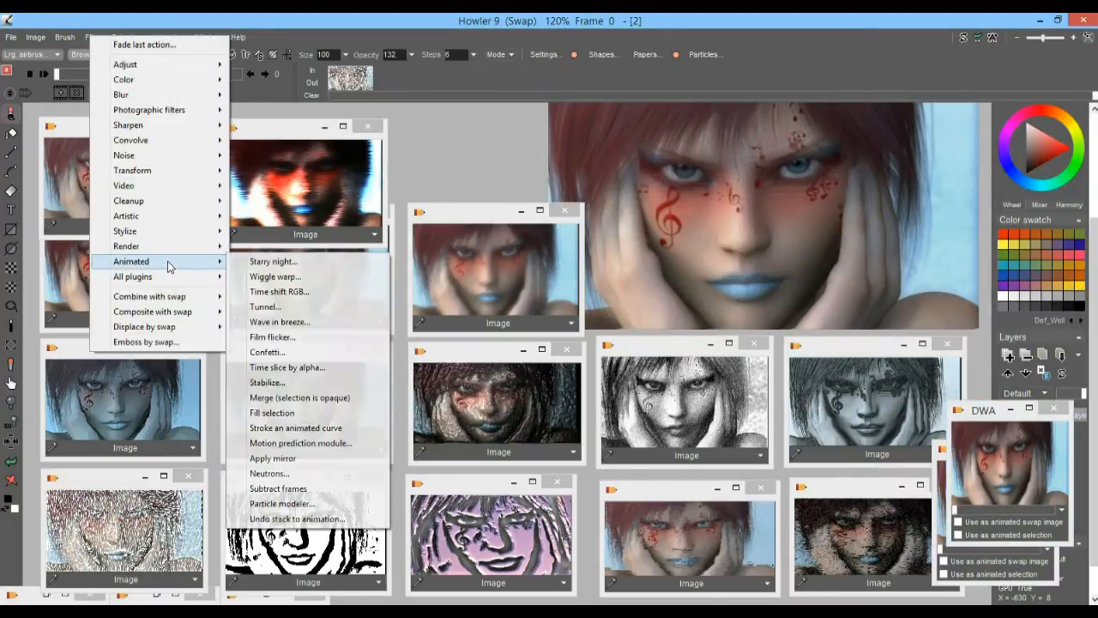
{"action": "left_click", "coordinate": [345, 444]}
{"action": "left_click_drag", "start_coordinate": [502, 150], "coordinate": [258, 120]}
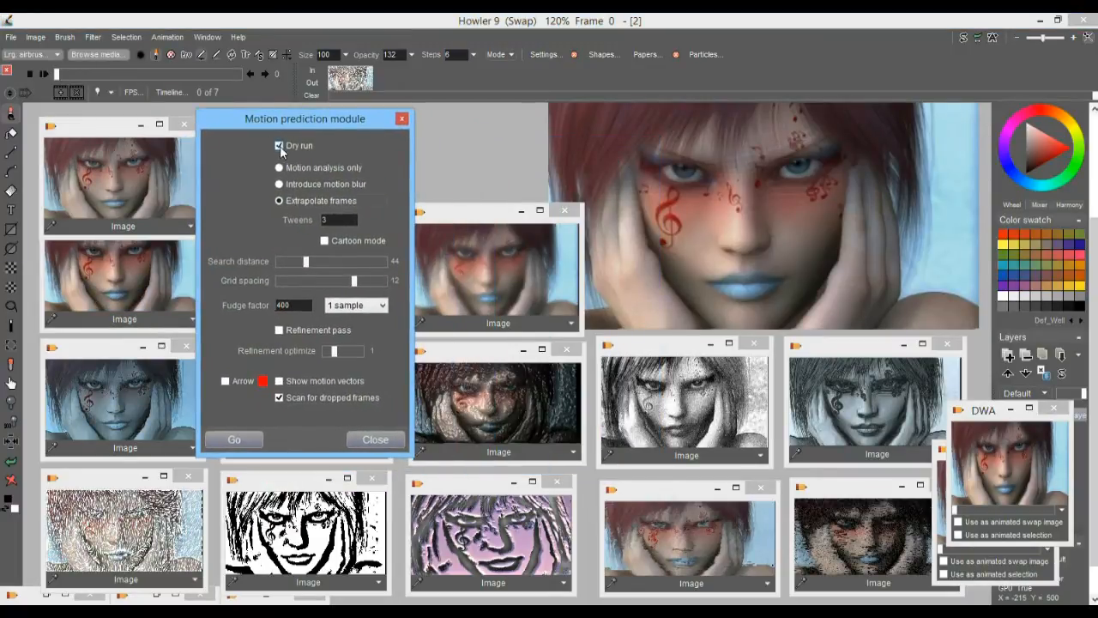
{"action": "mouse_move", "coordinate": [354, 281]}
{"action": "left_mouse_down"}
{"action": "mouse_move", "coordinate": [388, 284]}
{"action": "mouse_move", "coordinate": [359, 293]}
{"action": "left_mouse_up"}
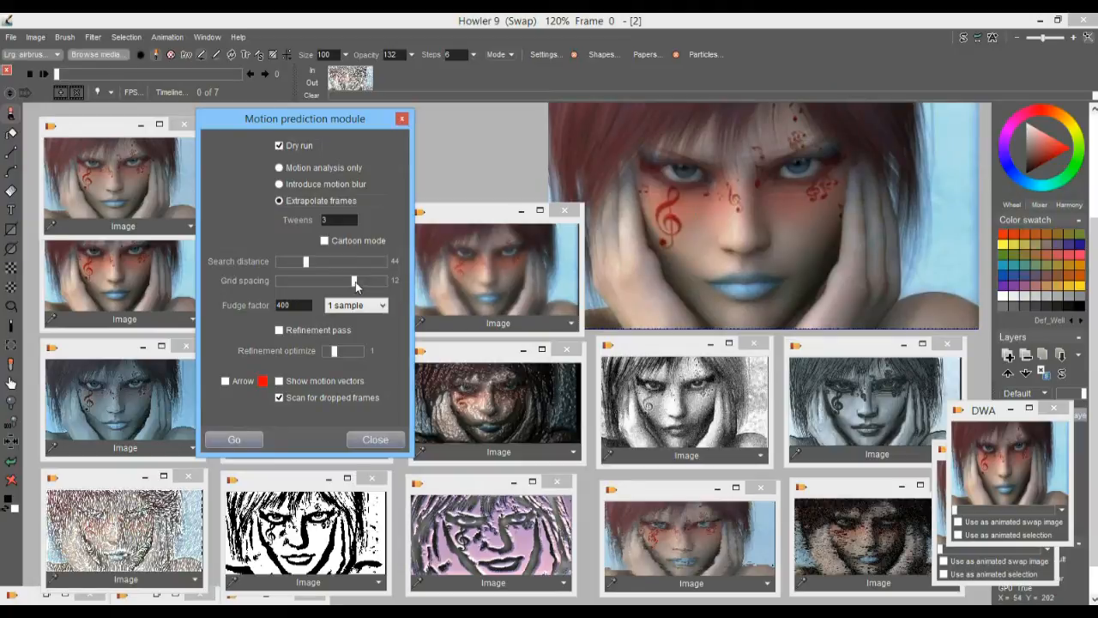
{"action": "left_click", "coordinate": [355, 281]}
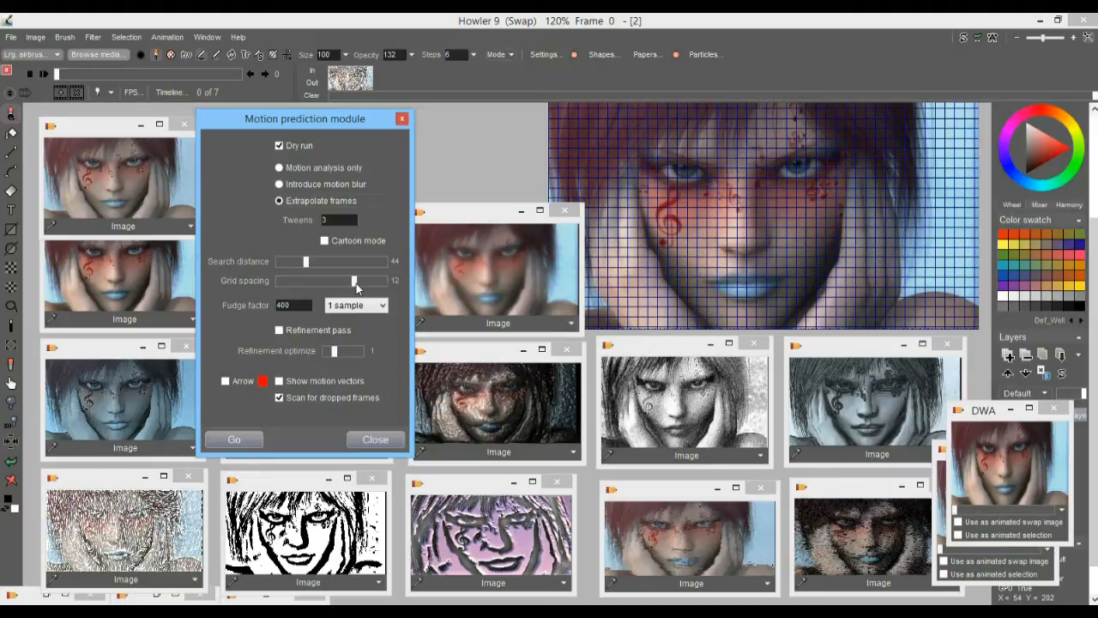
{"action": "mouse_move", "coordinate": [305, 260]}
{"action": "left_mouse_down"}
{"action": "mouse_move", "coordinate": [447, 262]}
{"action": "mouse_move", "coordinate": [334, 277]}
{"action": "mouse_move", "coordinate": [391, 263]}
{"action": "mouse_move", "coordinate": [332, 263]}
{"action": "mouse_move", "coordinate": [400, 264]}
{"action": "mouse_move", "coordinate": [353, 261]}
{"action": "mouse_move", "coordinate": [374, 263]}
{"action": "left_mouse_up"}
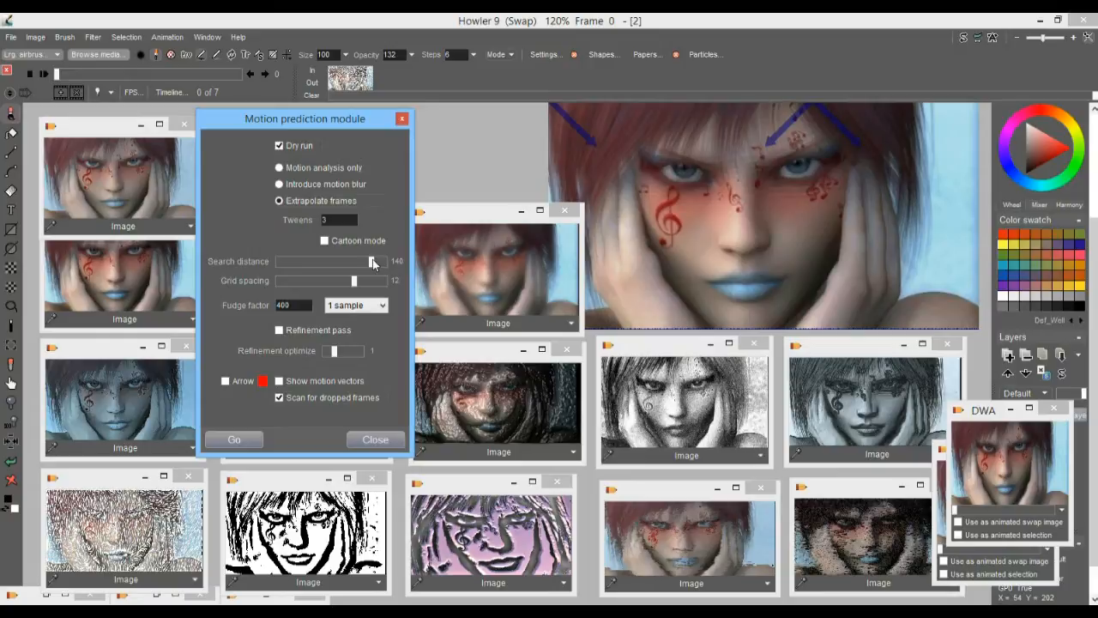
{"action": "left_click_drag", "start_coordinate": [372, 259], "coordinate": [360, 259]}
{"action": "left_click_drag", "start_coordinate": [361, 259], "coordinate": [356, 261]}
Turn on motion vectors with arrows, set 44 tweens, and execute a dry run of the frame extrapolation, continuing past dropped frames
{"action": "left_click", "coordinate": [280, 330]}
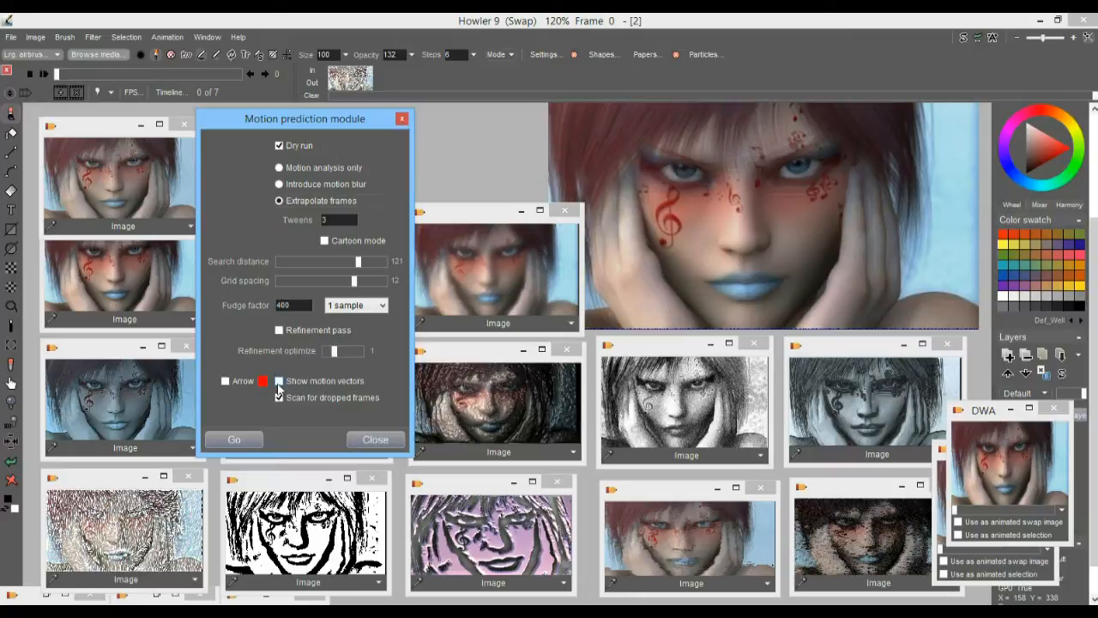
{"action": "left_click", "coordinate": [280, 383]}
{"action": "left_click", "coordinate": [225, 381]}
{"action": "type", "text": "44"}
{"action": "left_click", "coordinate": [251, 441]}
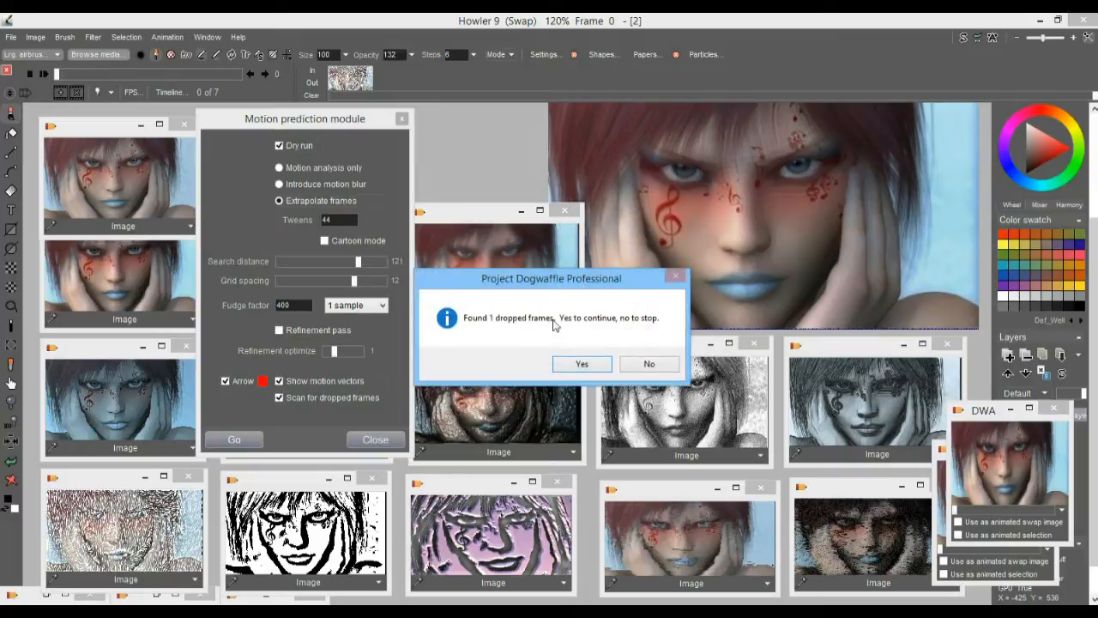
{"action": "left_click", "coordinate": [591, 366]}
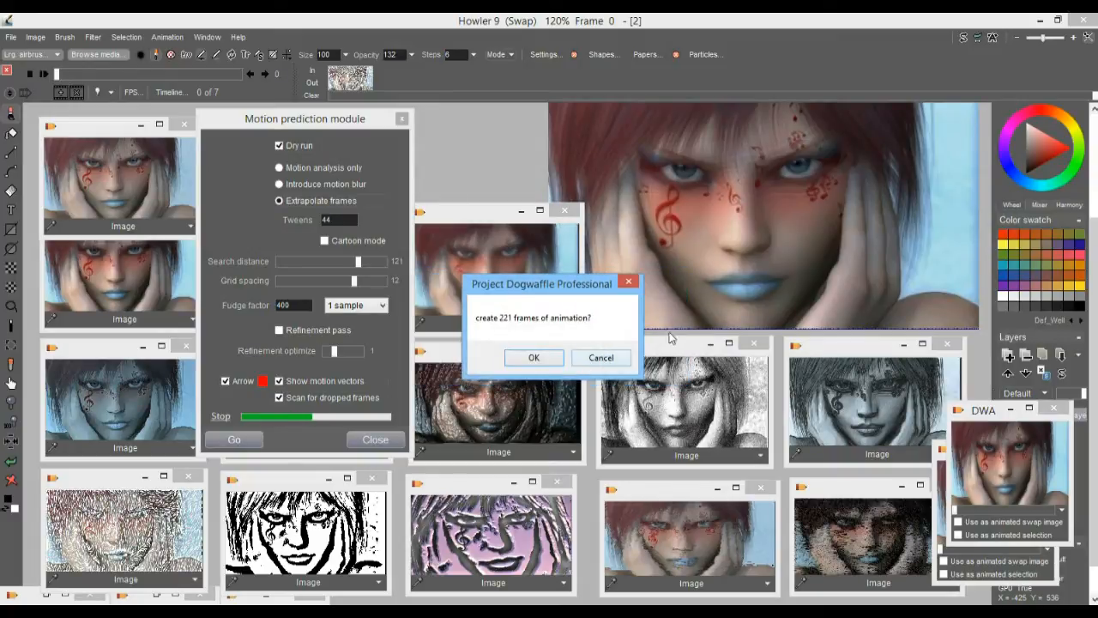
{"action": "left_click", "coordinate": [535, 359]}
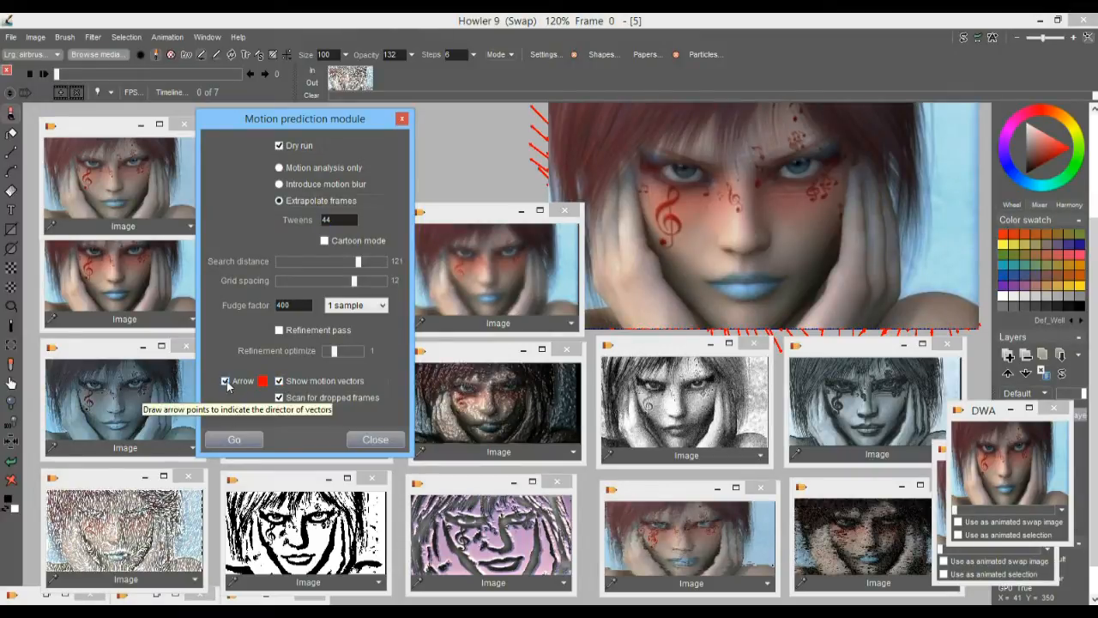
Turn off motion vectors and dropped-frame scanning, then repeat the 44-tween dry run
{"action": "left_click", "coordinate": [279, 381]}
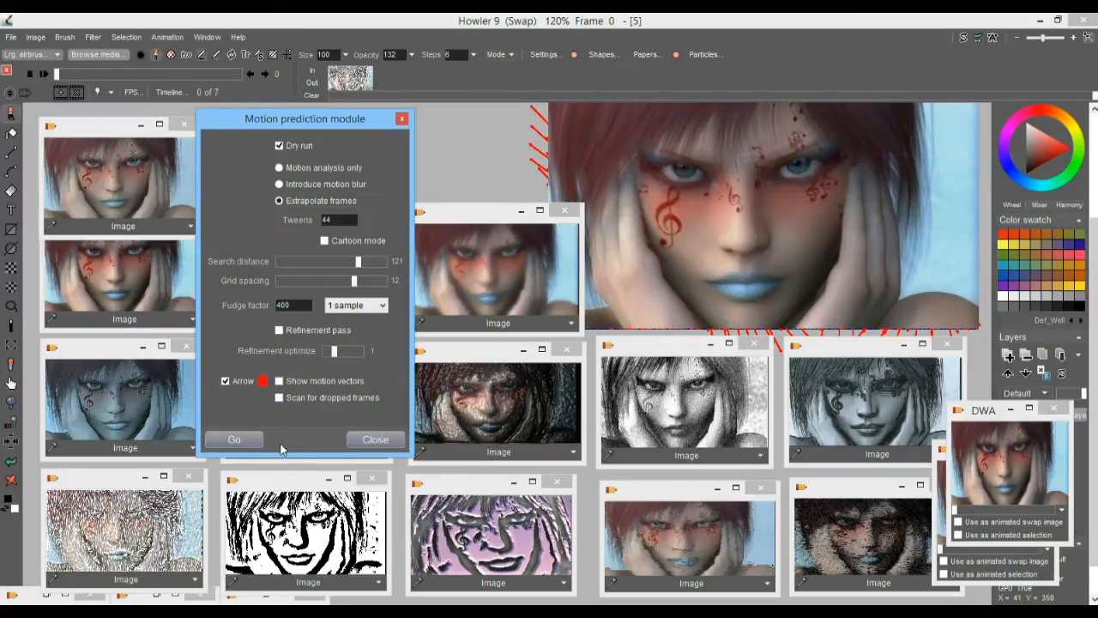
{"action": "left_click", "coordinate": [233, 439]}
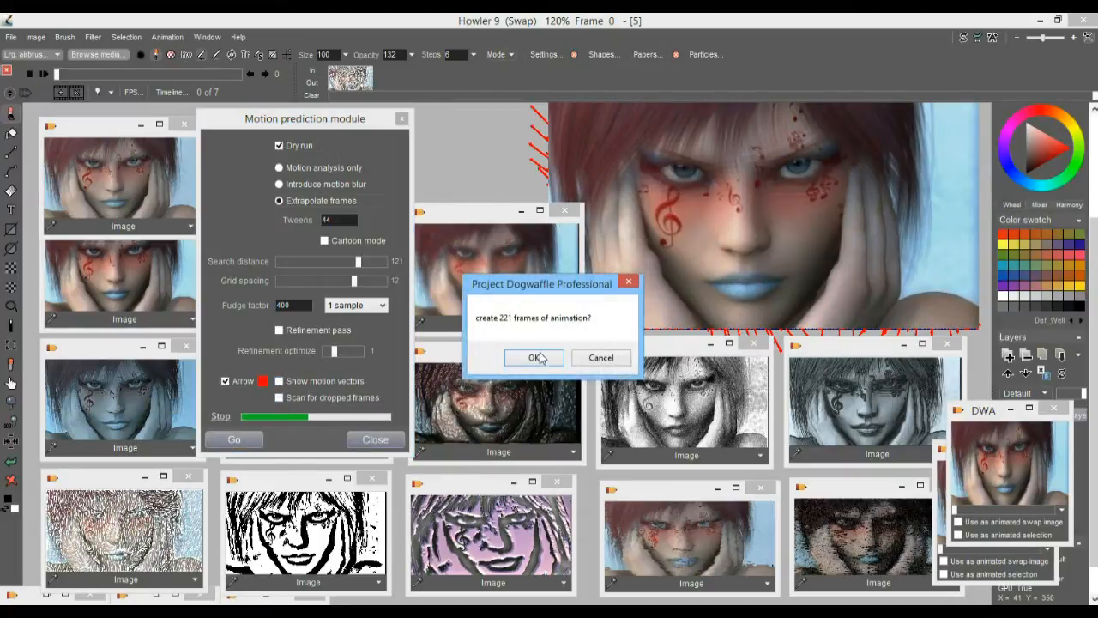
{"action": "left_click", "coordinate": [537, 357]}
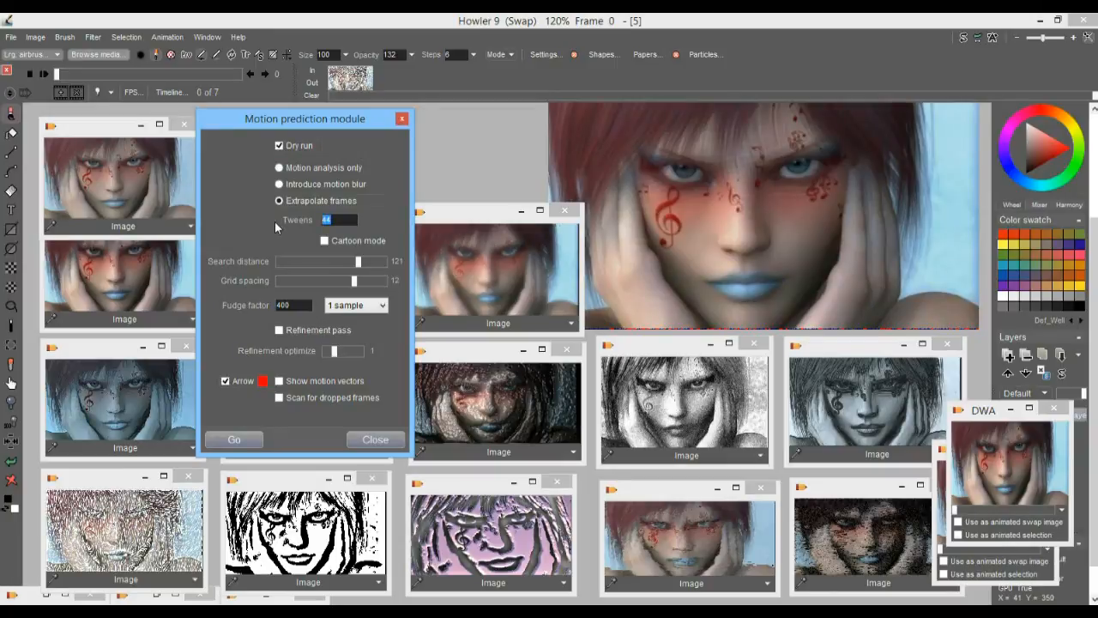
Raise the tweens to 222 and test the extrapolation with another dry run
{"action": "type", "text": "222"}
{"action": "left_click", "coordinate": [238, 442]}
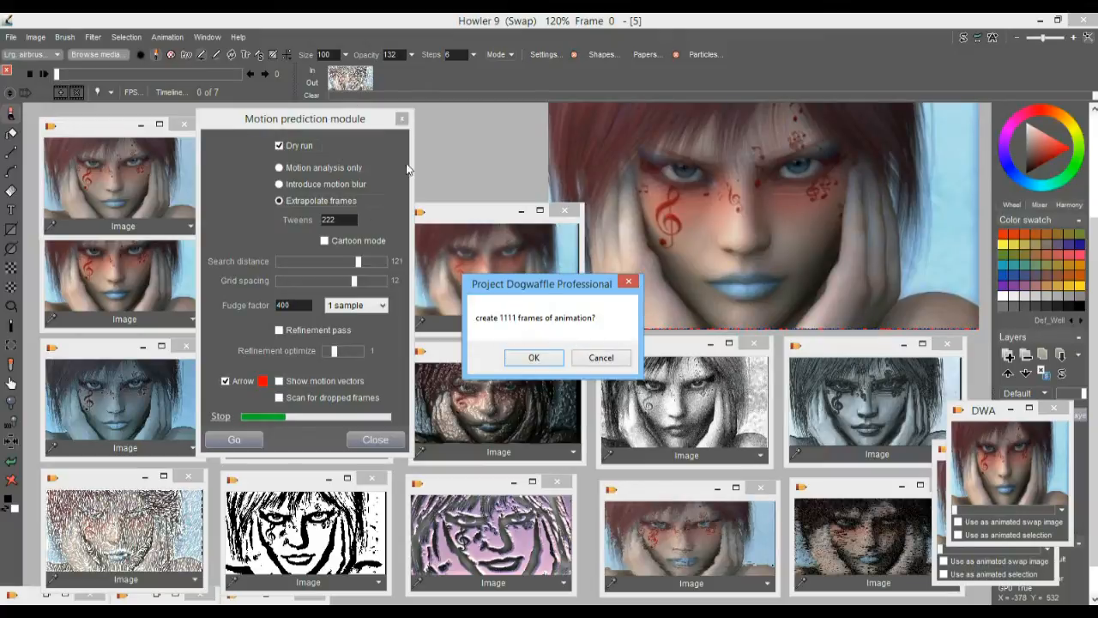
{"action": "left_click", "coordinate": [544, 358]}
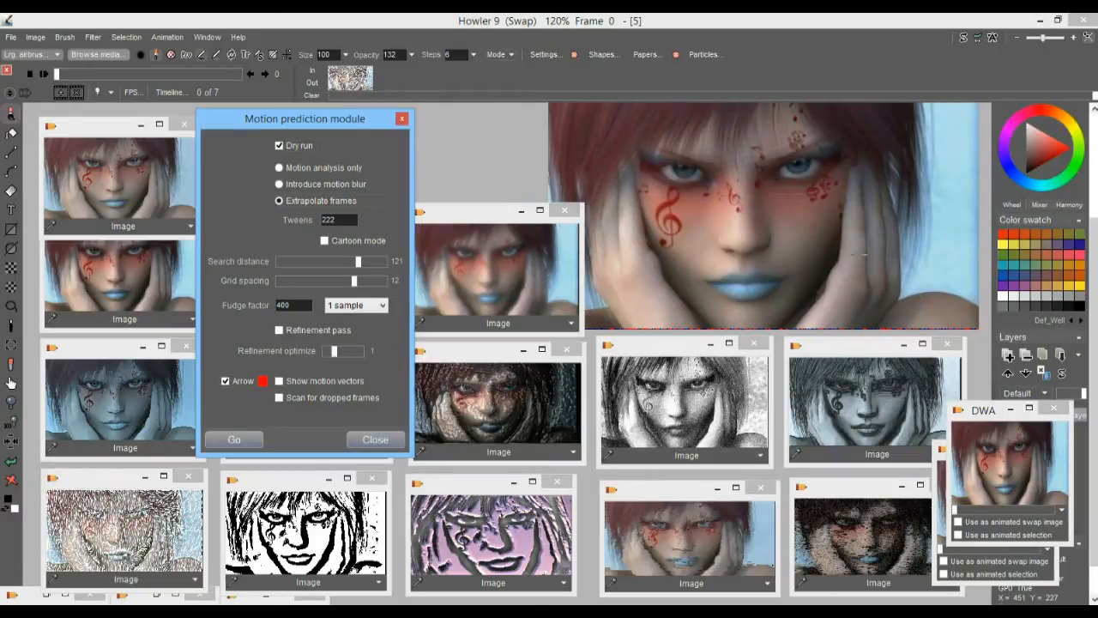
Check the image information for memory use and buffer dimensions
{"action": "left_click", "coordinate": [36, 37]}
{"action": "left_click", "coordinate": [118, 447]}
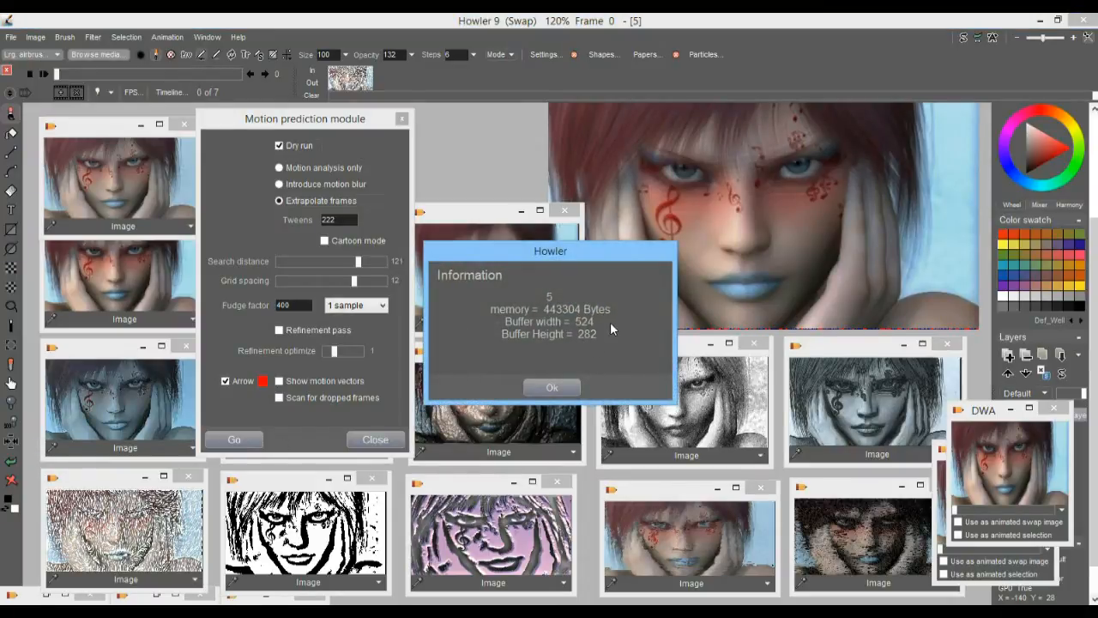
{"action": "left_click", "coordinate": [553, 388]}
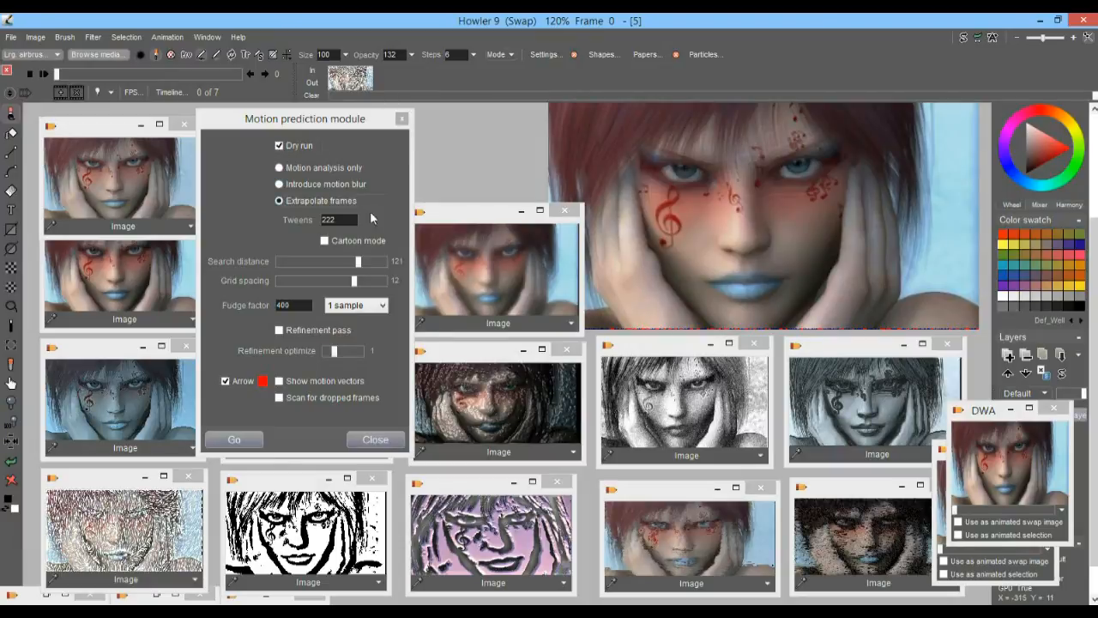
Set the fudge factor to 5 and test the 222-tween extrapolation as a dry run
{"action": "left_click", "coordinate": [278, 145]}
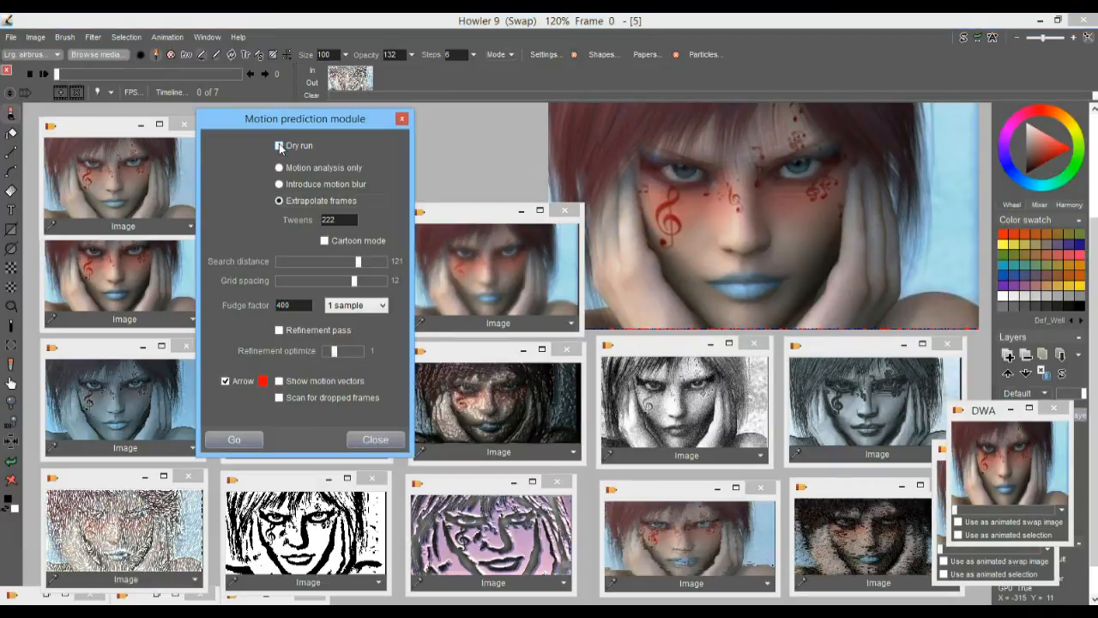
{"action": "left_click_drag", "start_coordinate": [297, 305], "coordinate": [259, 303]}
{"action": "type", "text": "5"}
{"action": "left_click", "coordinate": [245, 437]}
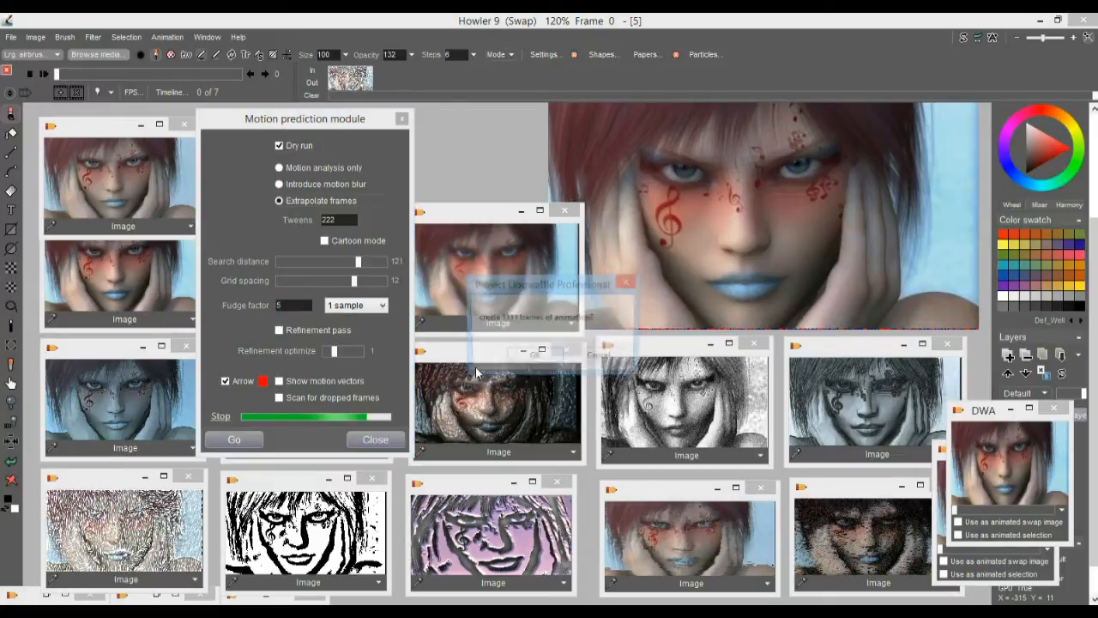
{"action": "left_click", "coordinate": [535, 361]}
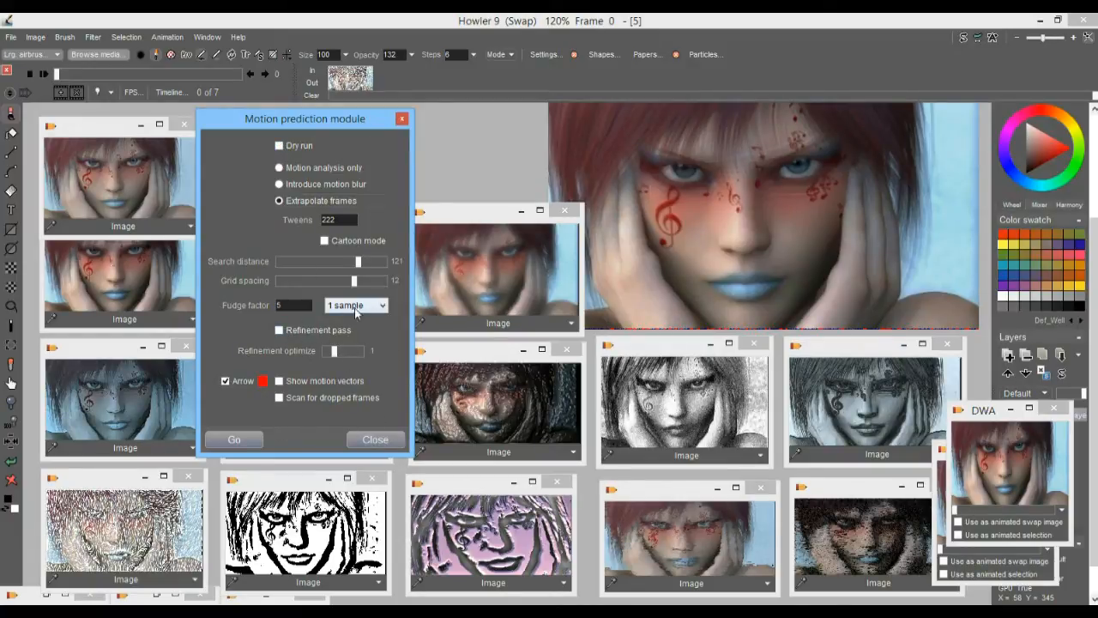
Generate the extrapolated animation with Dry run off and 222 tweens, and delete its first frame
{"action": "left_click", "coordinate": [227, 438]}
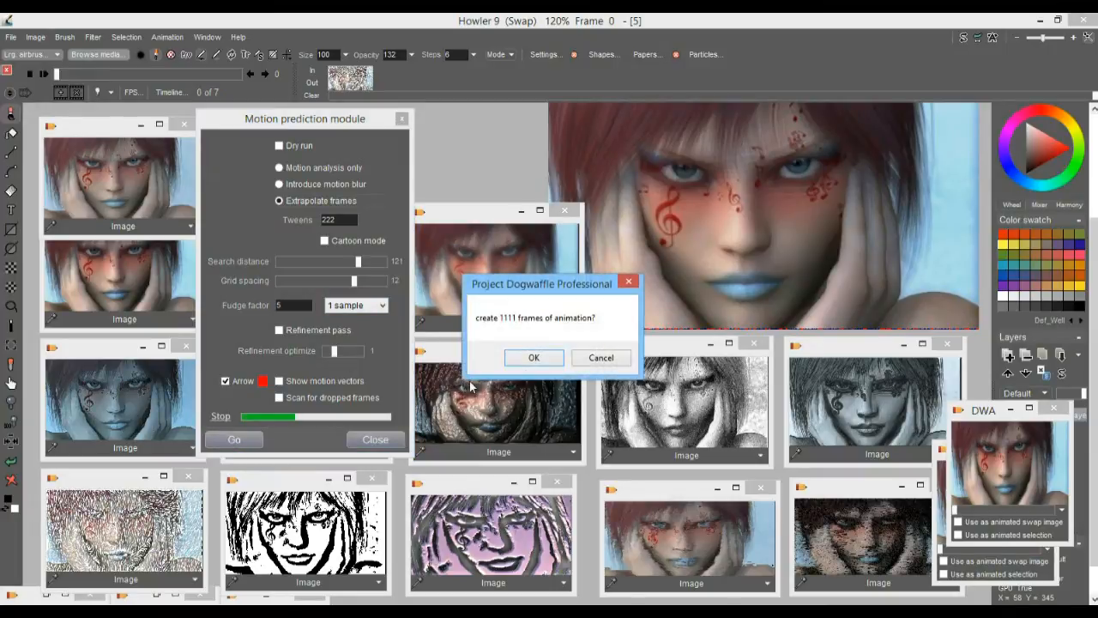
{"action": "left_click", "coordinate": [534, 361]}
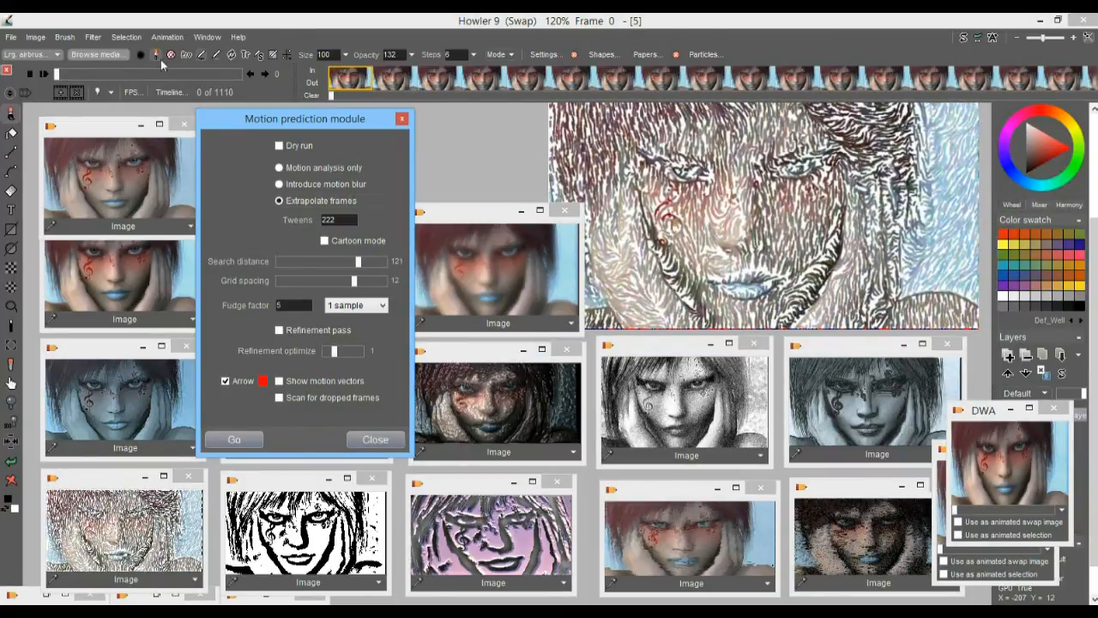
{"action": "left_click_drag", "start_coordinate": [63, 75], "coordinate": [38, 82]}
{"action": "left_click", "coordinate": [77, 92]}
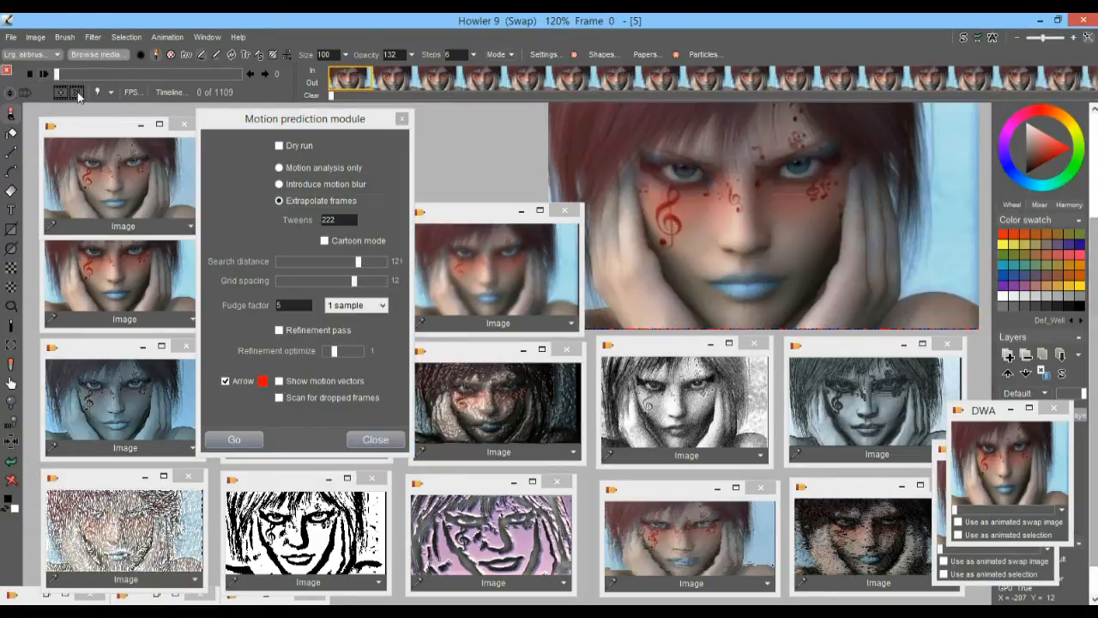
{"action": "mouse_move", "coordinate": [60, 75]}
{"action": "left_mouse_down"}
{"action": "mouse_move", "coordinate": [77, 75]}
{"action": "mouse_move", "coordinate": [48, 74]}
{"action": "mouse_move", "coordinate": [251, 76]}
{"action": "mouse_move", "coordinate": [43, 74]}
{"action": "left_mouse_up"}
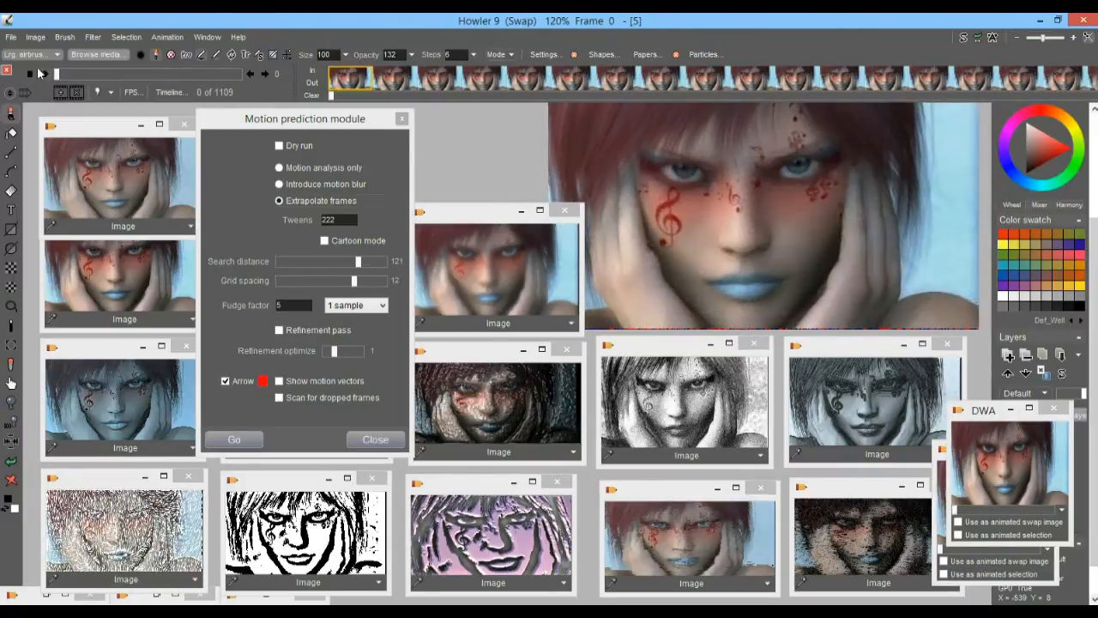
Set the playback rate to 60 fps, move the frame rate dialog aside, and close the motion prediction module
{"action": "left_click", "coordinate": [135, 93]}
{"action": "left_click", "coordinate": [568, 365]}
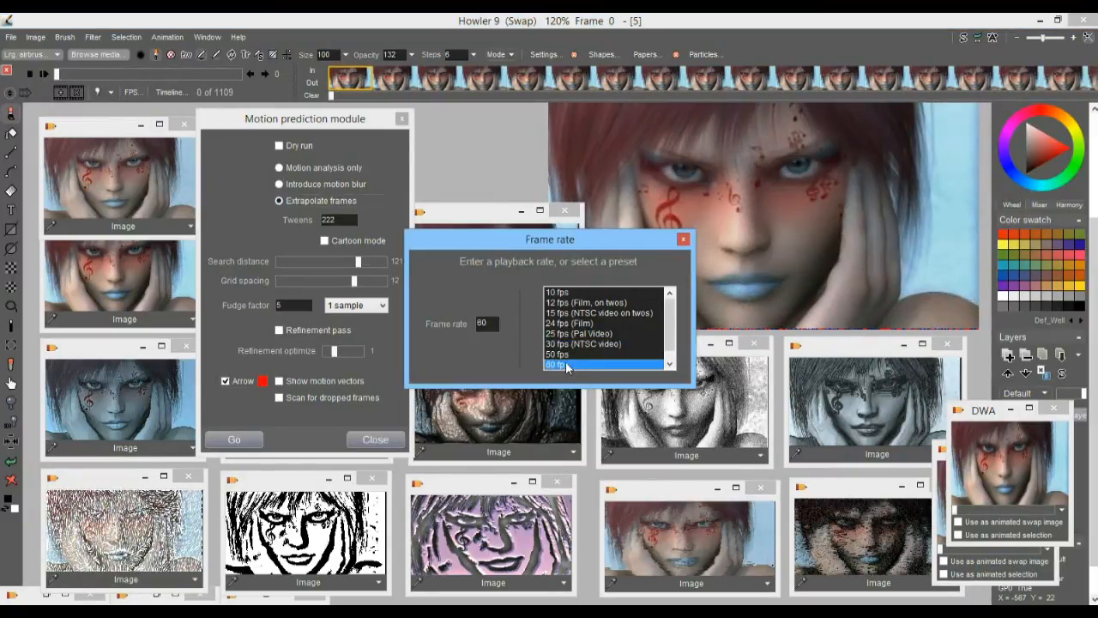
{"action": "left_click_drag", "start_coordinate": [473, 243], "coordinate": [170, 302]}
{"action": "left_click", "coordinate": [361, 122]}
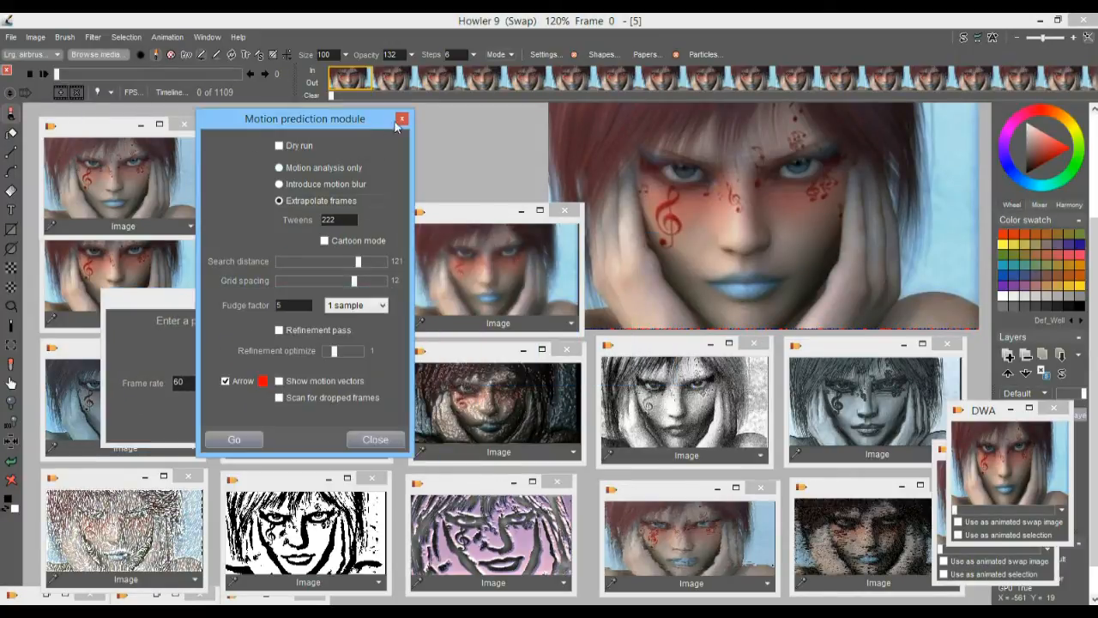
{"action": "left_click", "coordinate": [401, 119]}
Play the tweened animation, close the frame rate dialog, and scrub to frame 336 to examine a transition
{"action": "left_click", "coordinate": [44, 73]}
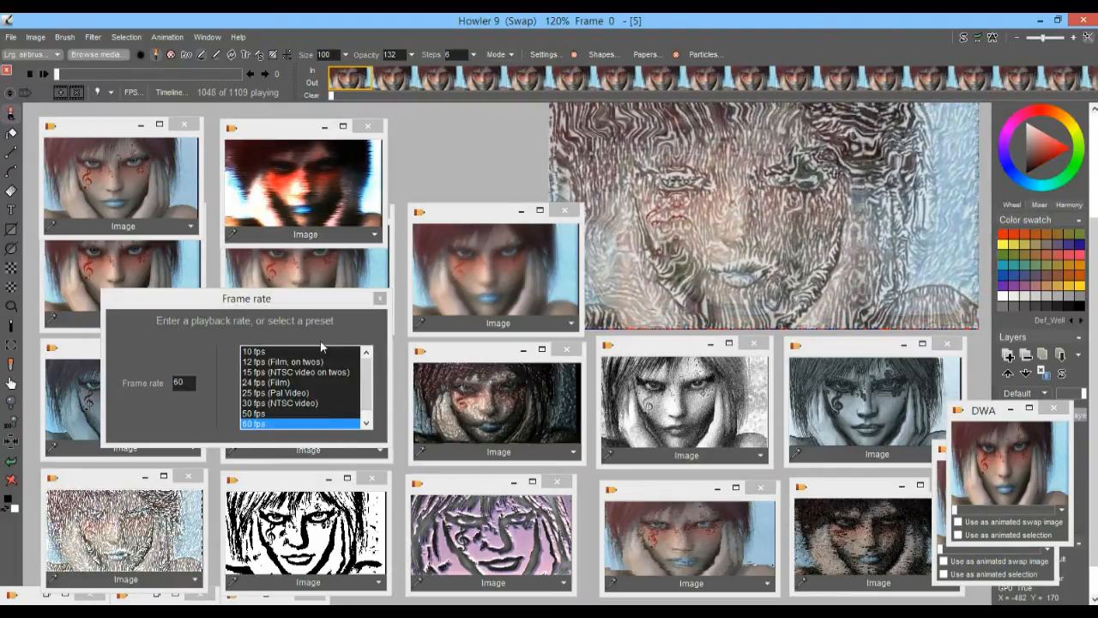
{"action": "left_click", "coordinate": [379, 299]}
{"action": "mouse_move", "coordinate": [127, 74]}
{"action": "left_mouse_down"}
{"action": "mouse_move", "coordinate": [230, 73]}
{"action": "mouse_move", "coordinate": [69, 73]}
{"action": "mouse_move", "coordinate": [175, 72]}
{"action": "mouse_move", "coordinate": [114, 70]}
{"action": "left_mouse_up"}
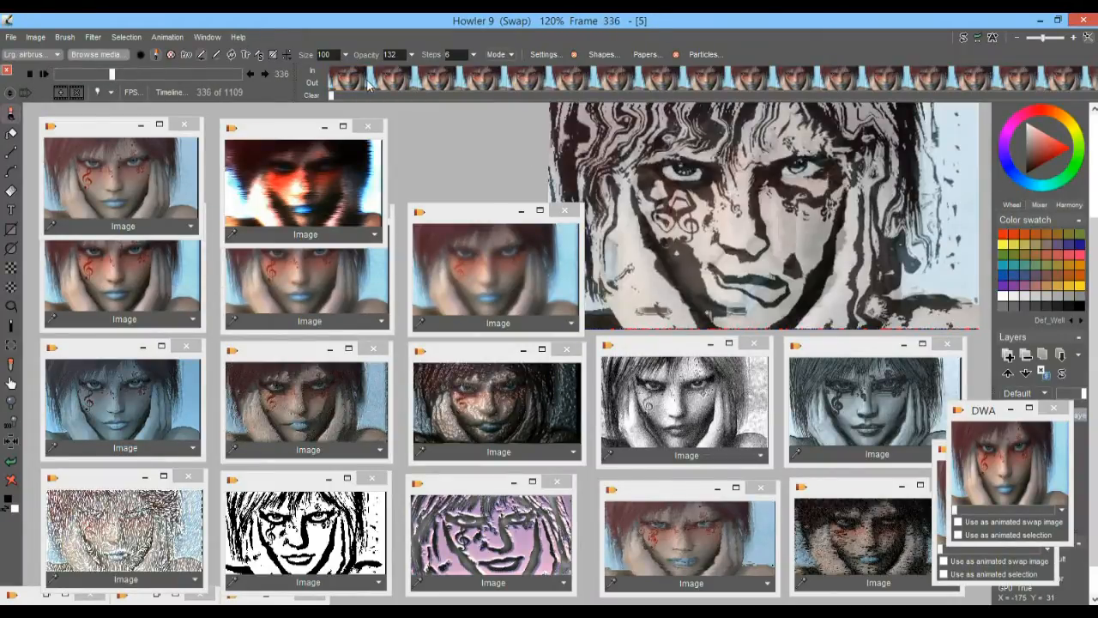
Go to the first frame and time-stretch the animation down to 277 frames with frame blending on
{"action": "left_click", "coordinate": [366, 81]}
{"action": "right_click", "coordinate": [367, 80]}
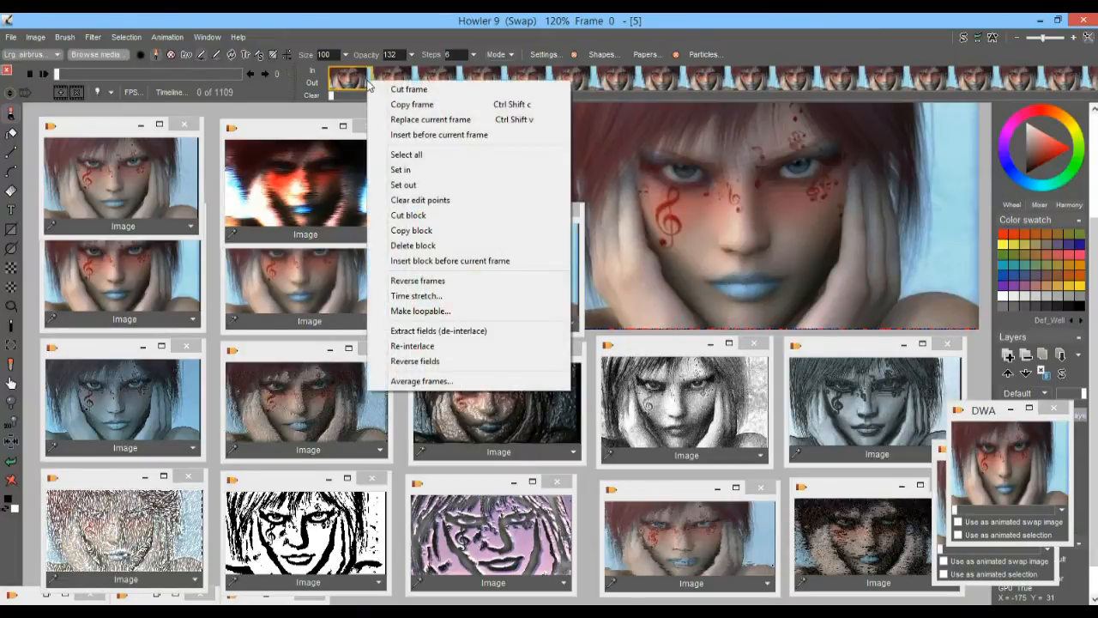
{"action": "left_click", "coordinate": [437, 298]}
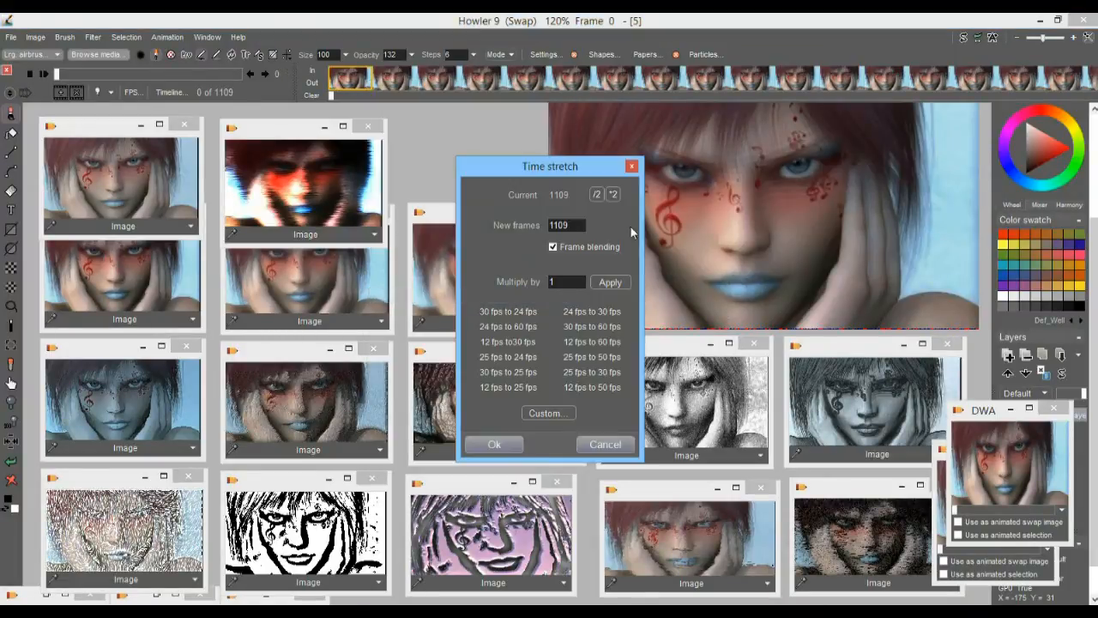
{"action": "left_click", "coordinate": [553, 248]}
{"action": "left_click", "coordinate": [553, 248]}
{"action": "left_click", "coordinate": [496, 443]}
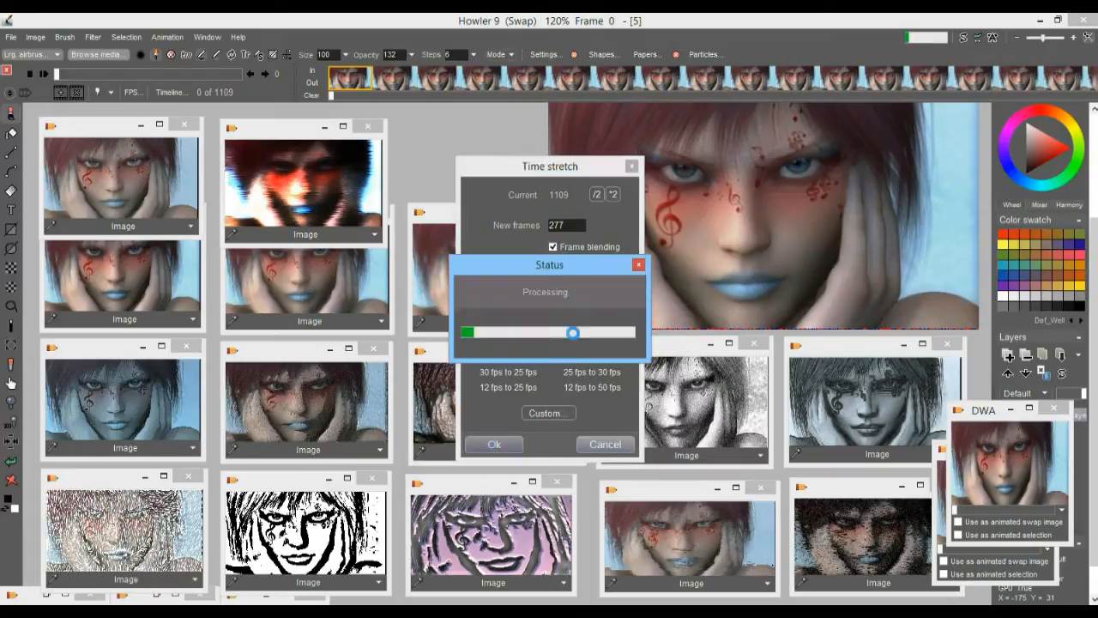
Play the shortened animation, and scrub to frame 114 and on to the final frame to examine the transitions
{"action": "left_click", "coordinate": [48, 73]}
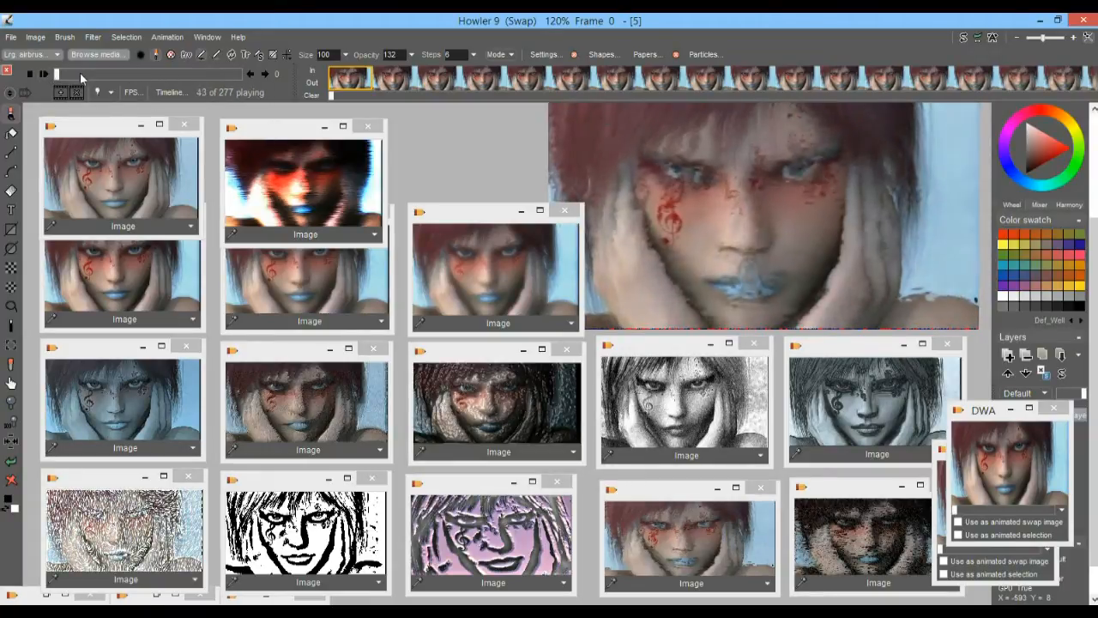
{"action": "left_click_drag", "start_coordinate": [69, 74], "coordinate": [133, 69]}
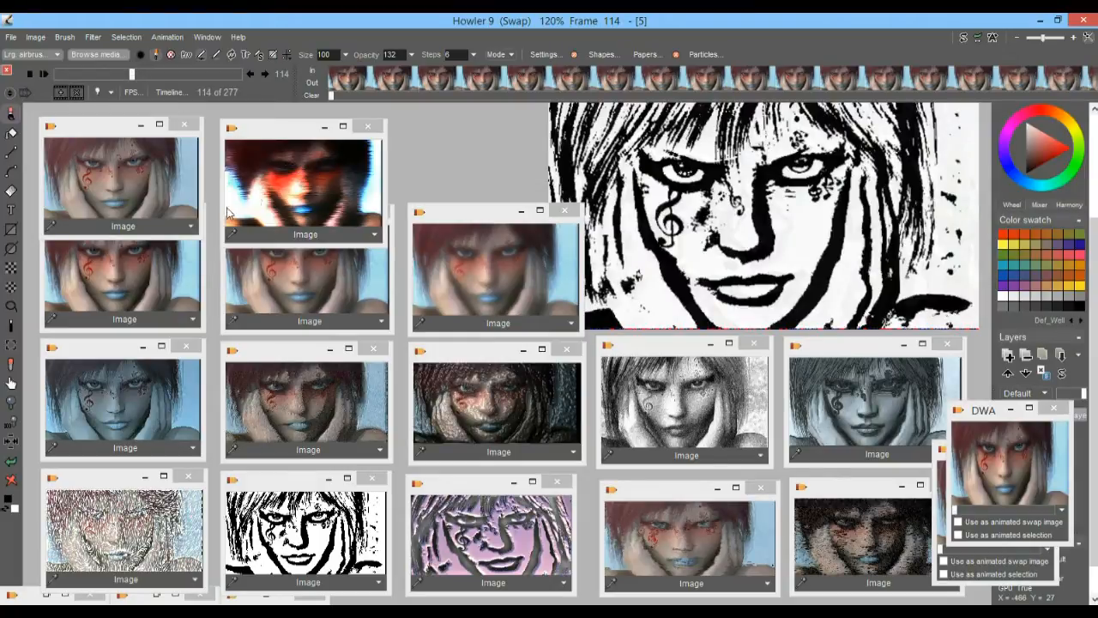
{"action": "left_click_drag", "start_coordinate": [133, 73], "coordinate": [247, 72]}
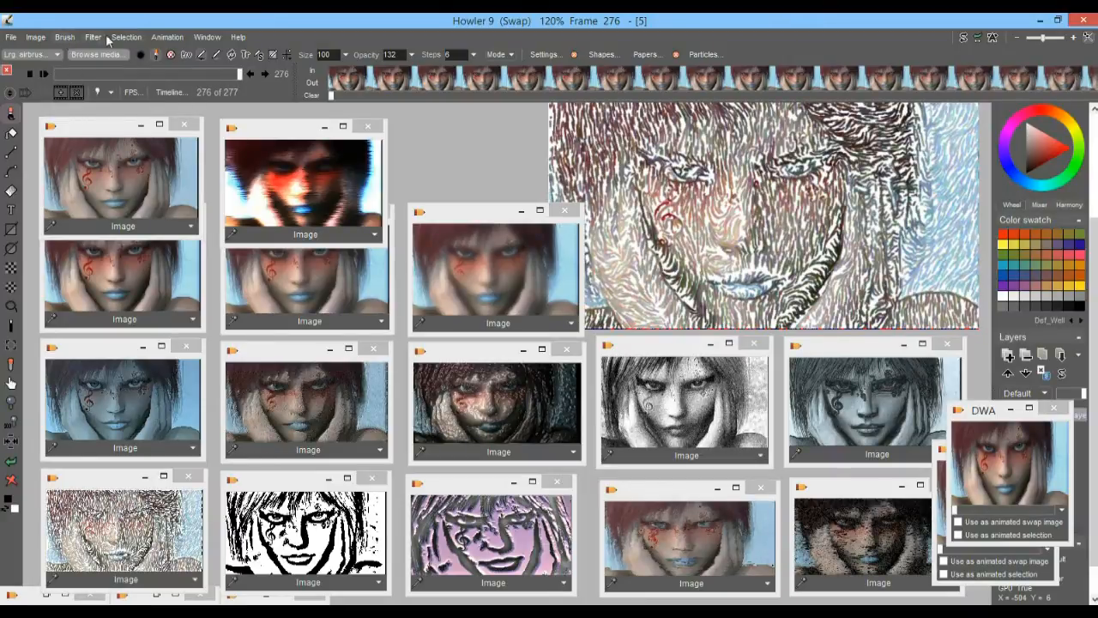
Create a new 3-frame animation initialized with Clear to secondary color, freeing the existing animation
{"action": "left_click", "coordinate": [167, 36]}
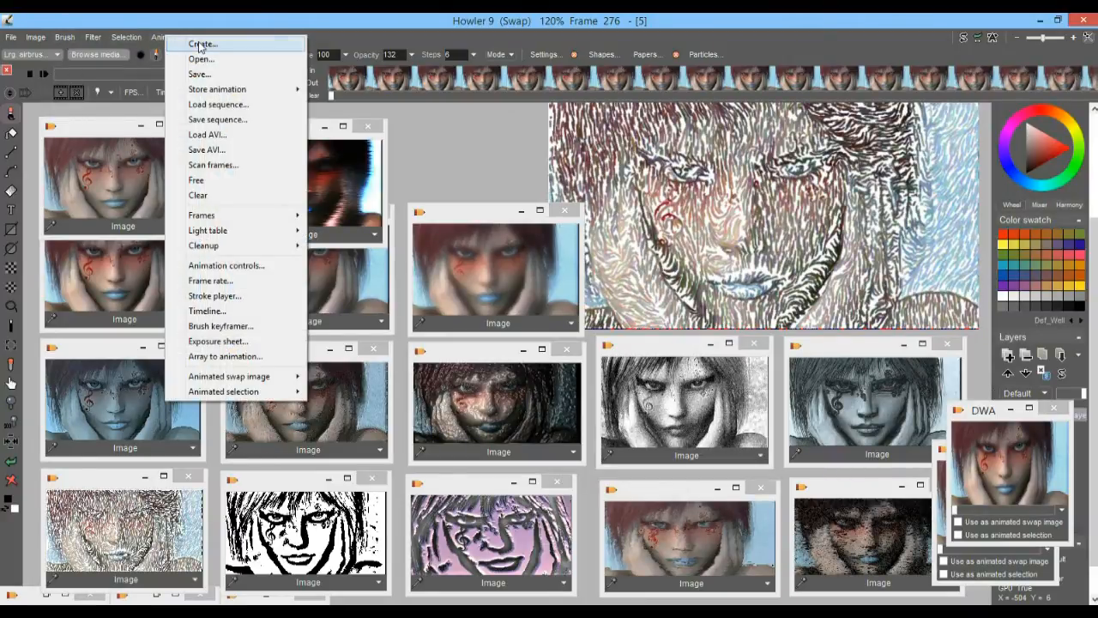
{"action": "left_click", "coordinate": [194, 43]}
{"action": "left_click_drag", "start_coordinate": [410, 266], "coordinate": [325, 267]}
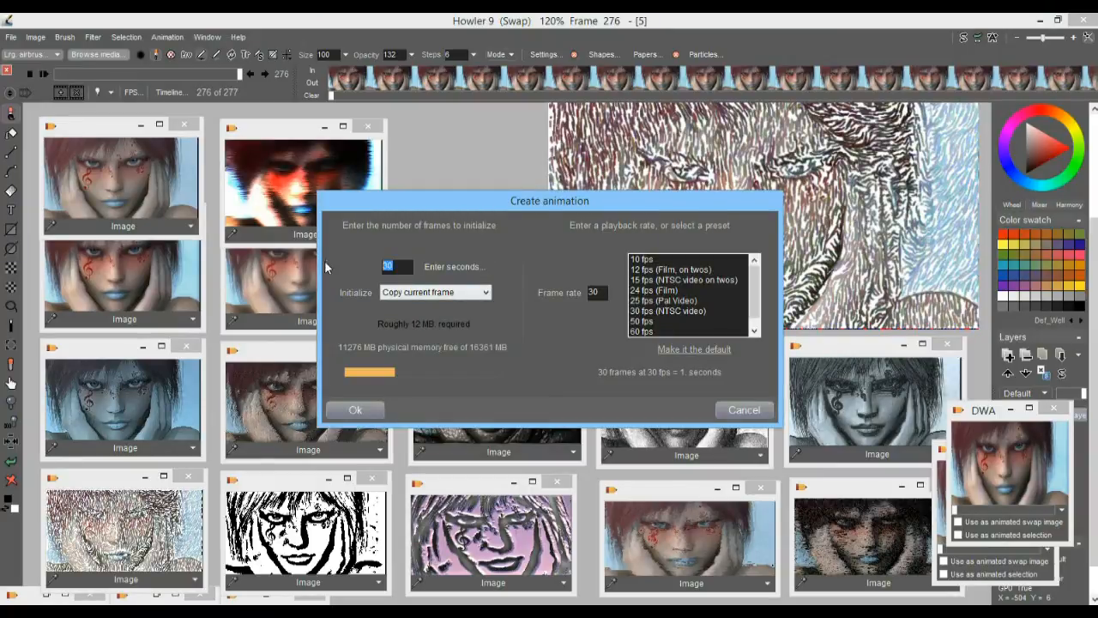
{"action": "type", "text": "3"}
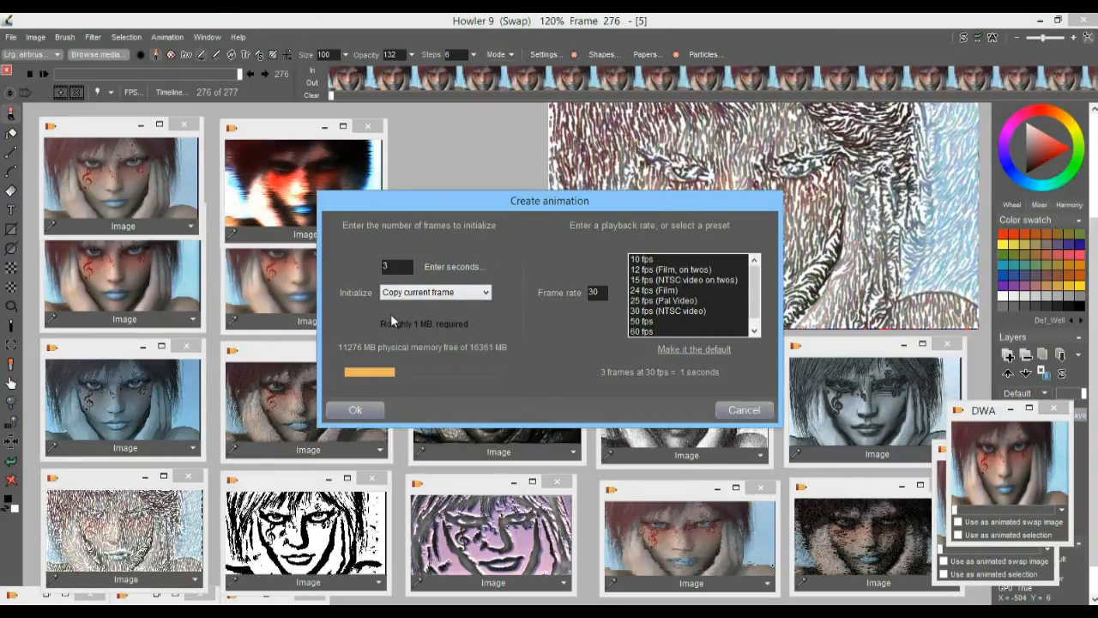
{"action": "left_click", "coordinate": [422, 292]}
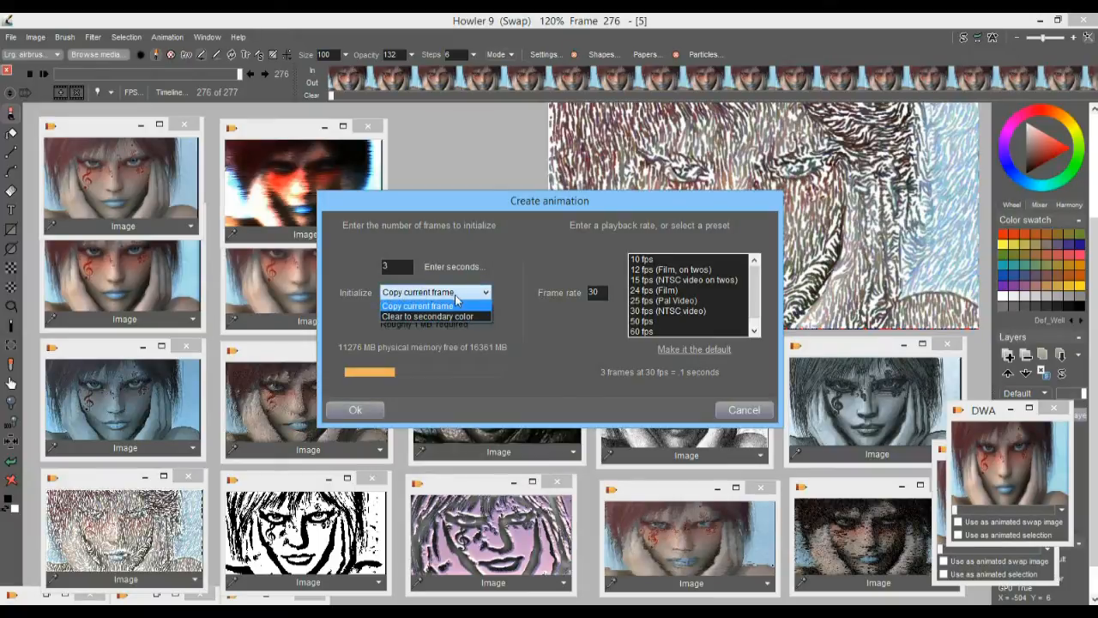
{"action": "left_click", "coordinate": [418, 317]}
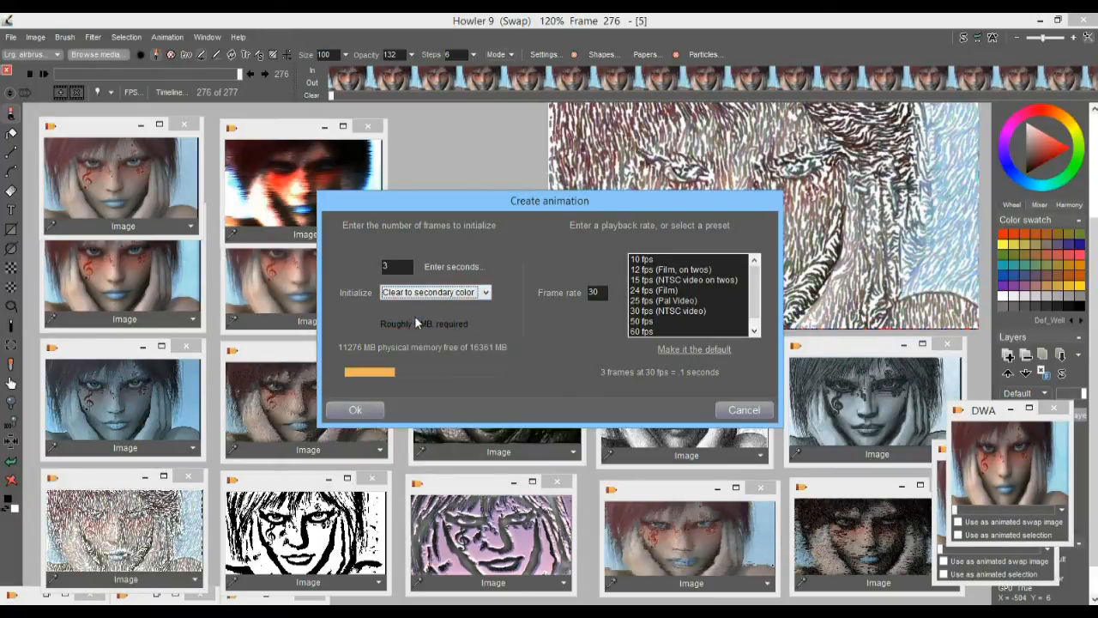
{"action": "left_click", "coordinate": [355, 410]}
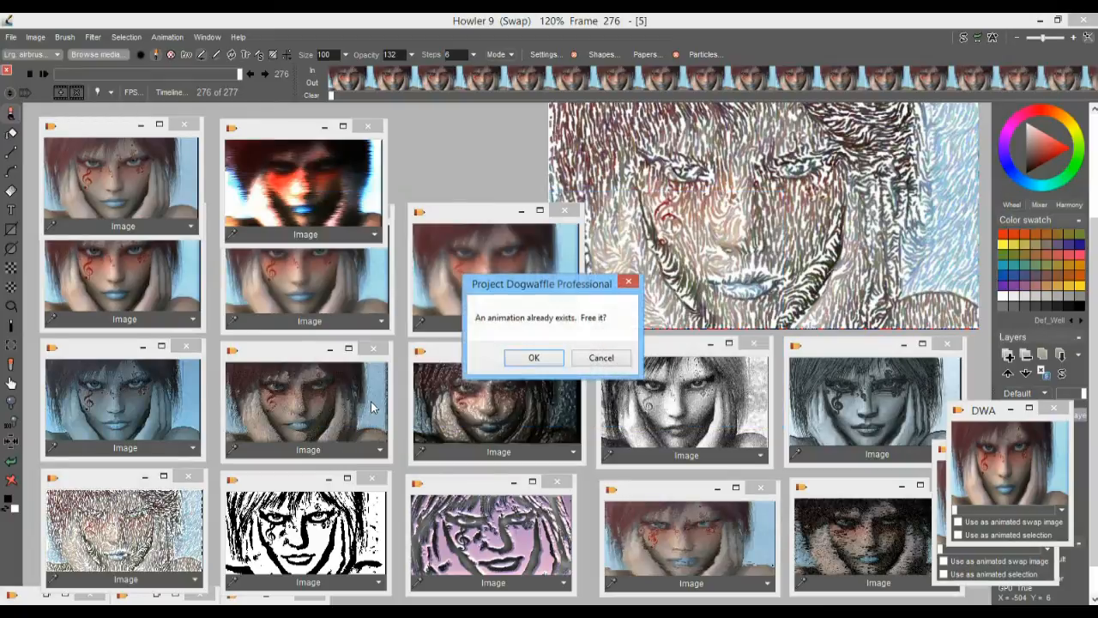
{"action": "left_click", "coordinate": [532, 359]}
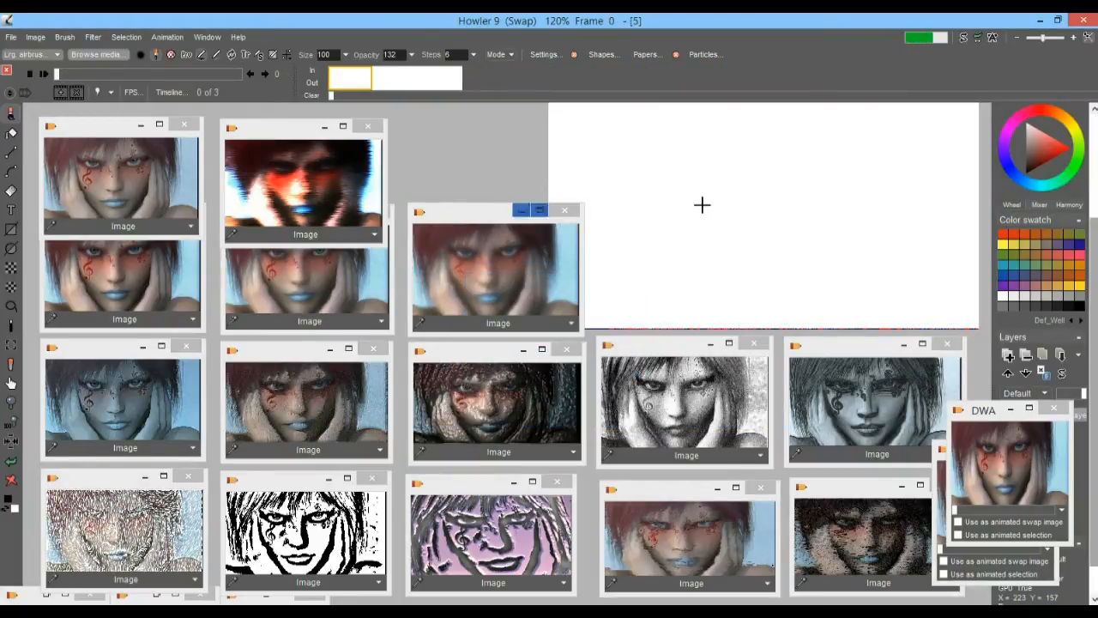
Look through the three blank frames and return to the first one
{"action": "left_click", "coordinate": [389, 78]}
{"action": "left_click", "coordinate": [441, 81]}
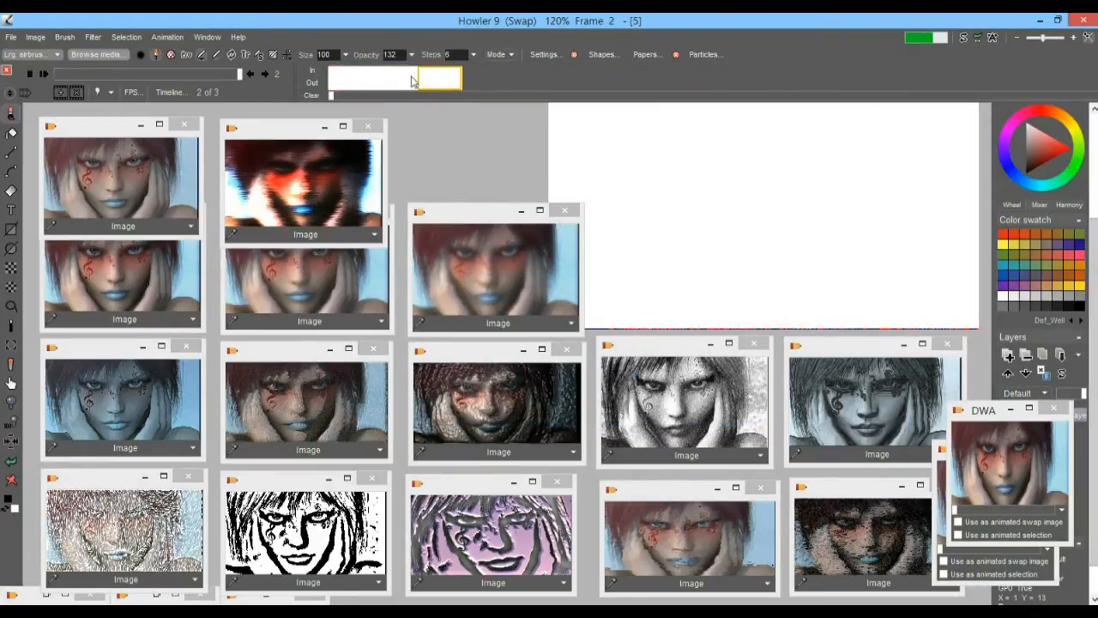
{"action": "left_click", "coordinate": [348, 77]}
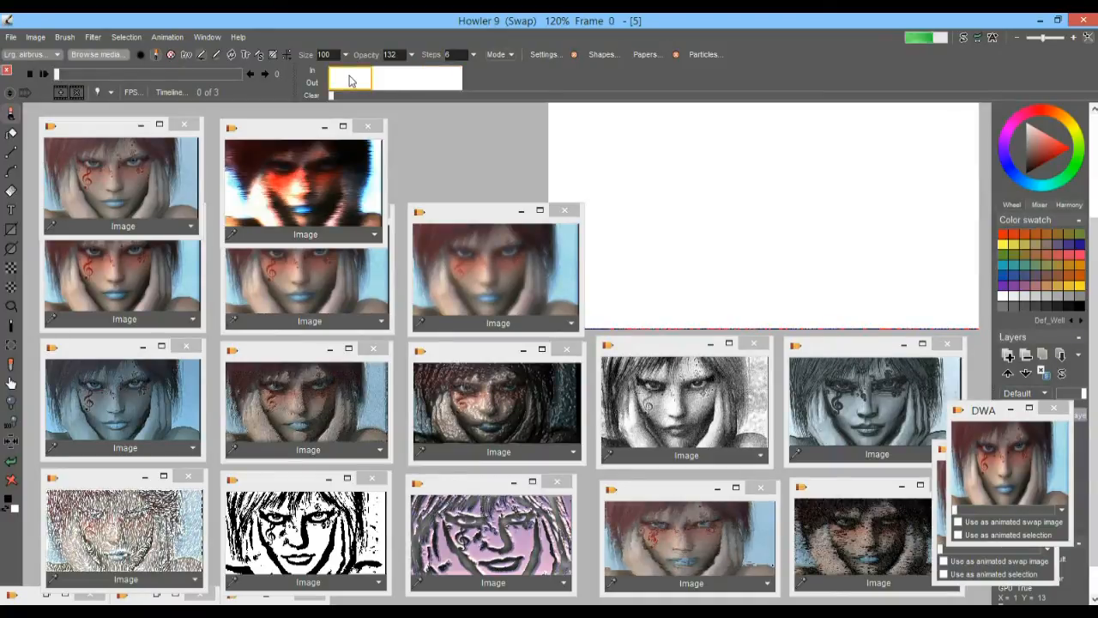
Draw a large filled red ellipse in the center of the middle frame
{"action": "left_click", "coordinate": [396, 84]}
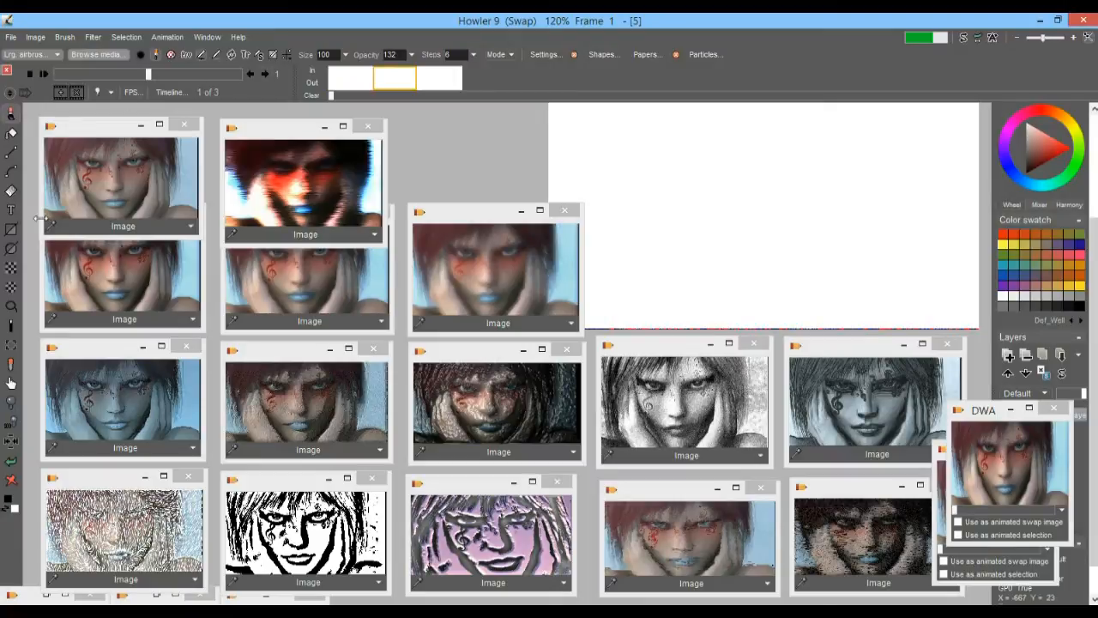
{"action": "left_click", "coordinate": [14, 255]}
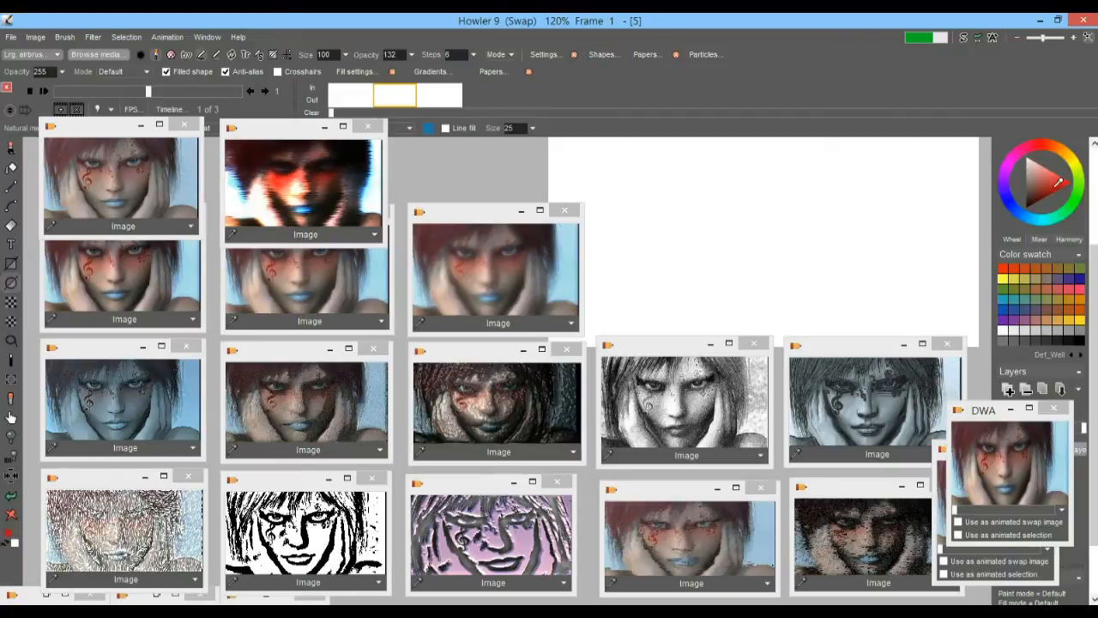
{"action": "scroll", "coordinate": [815, 286], "scroll_direction": "down", "scroll_amount": 2}
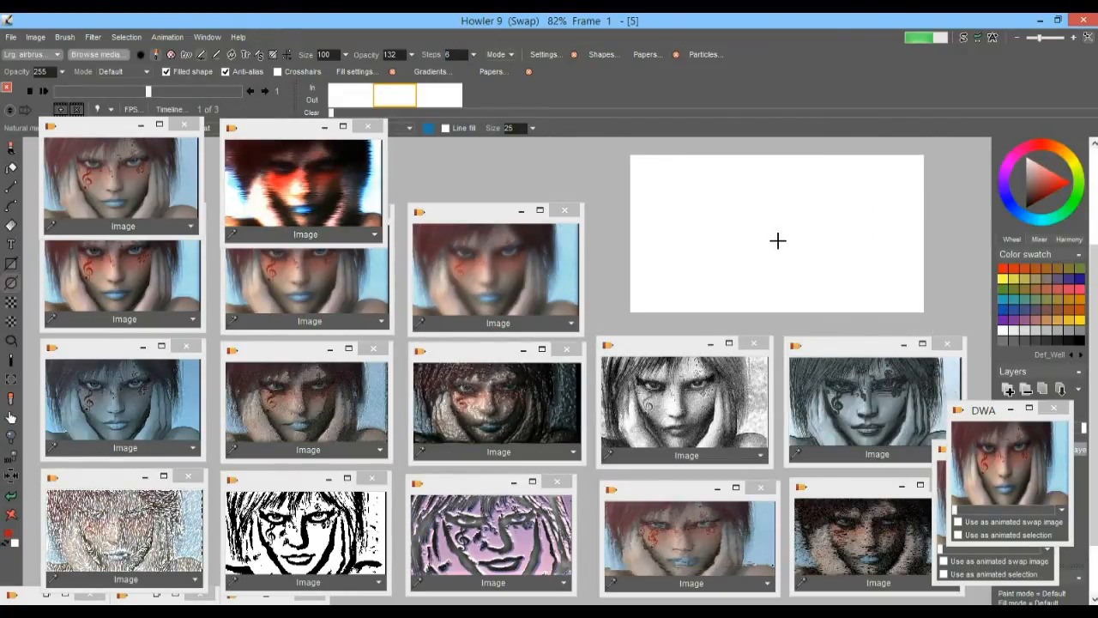
{"action": "mouse_move", "coordinate": [778, 240]}
{"action": "left_mouse_down"}
{"action": "mouse_move", "coordinate": [828, 177]}
{"action": "mouse_move", "coordinate": [863, 204]}
{"action": "mouse_move", "coordinate": [826, 181]}
{"action": "mouse_move", "coordinate": [841, 183]}
{"action": "left_mouse_up"}
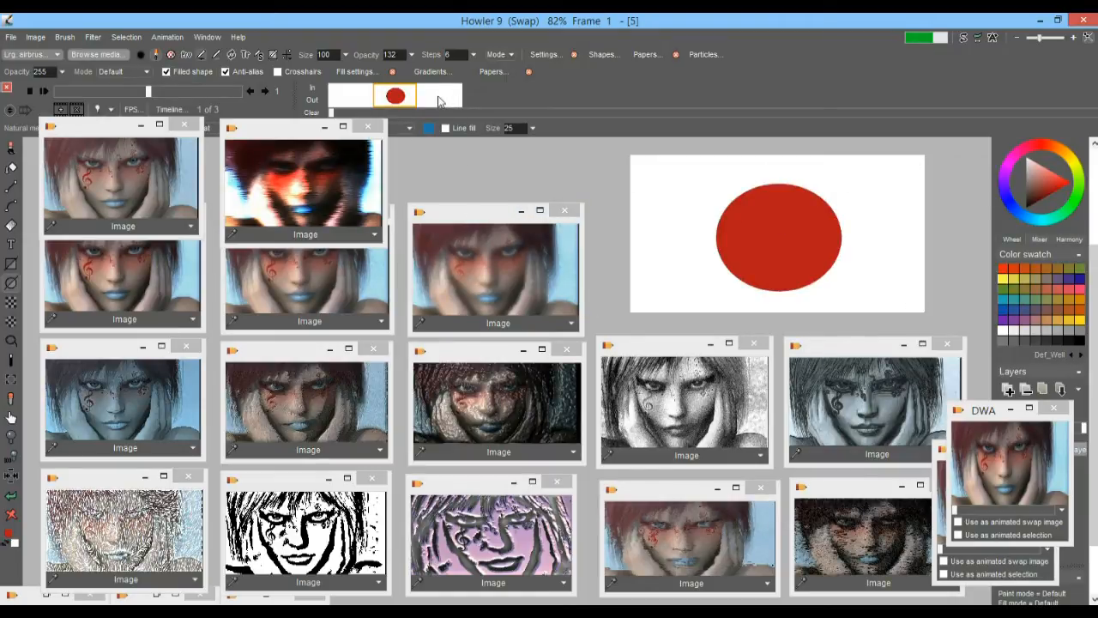
Make the last blank frame of the animation current
{"action": "left_click", "coordinate": [437, 102]}
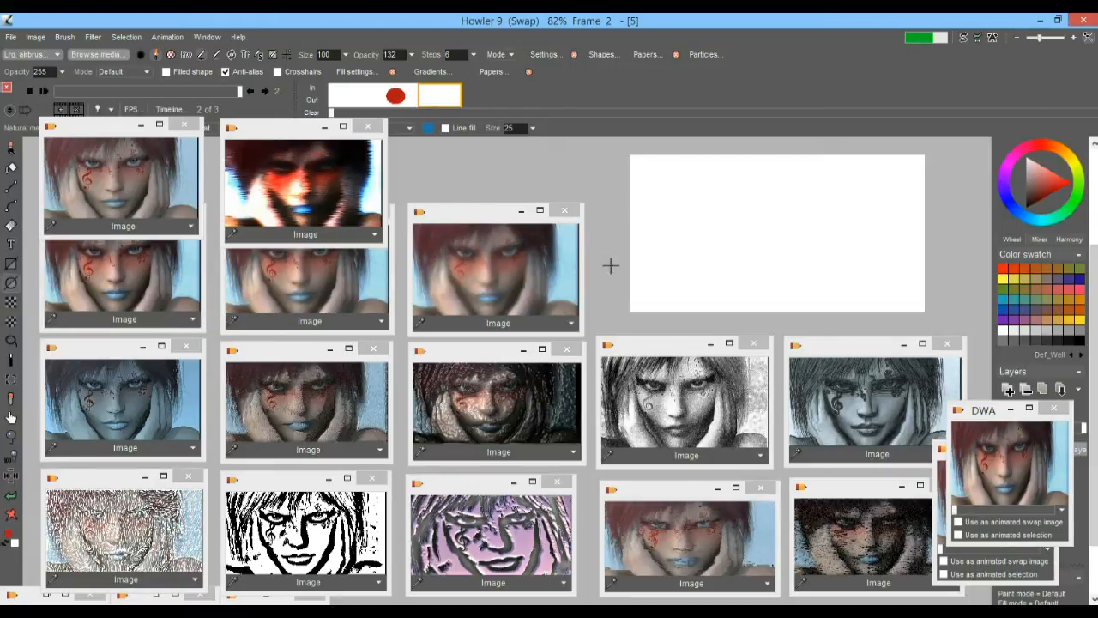
Try drawing a thick red elliptical ring on the last frame by eye, checking the middle frame's ellipse for position and undoing each attempt
{"action": "mouse_move", "coordinate": [764, 238]}
{"action": "left_mouse_down"}
{"action": "mouse_move", "coordinate": [760, 189]}
{"action": "mouse_move", "coordinate": [755, 248]}
{"action": "left_mouse_up"}
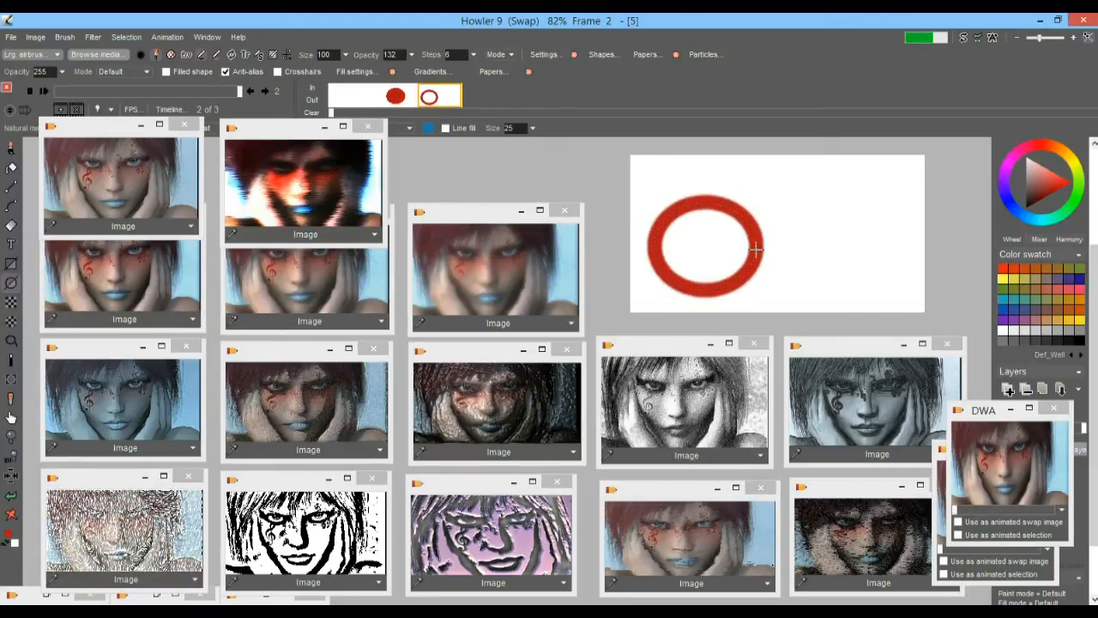
{"action": "key", "text": "ctrl+z"}
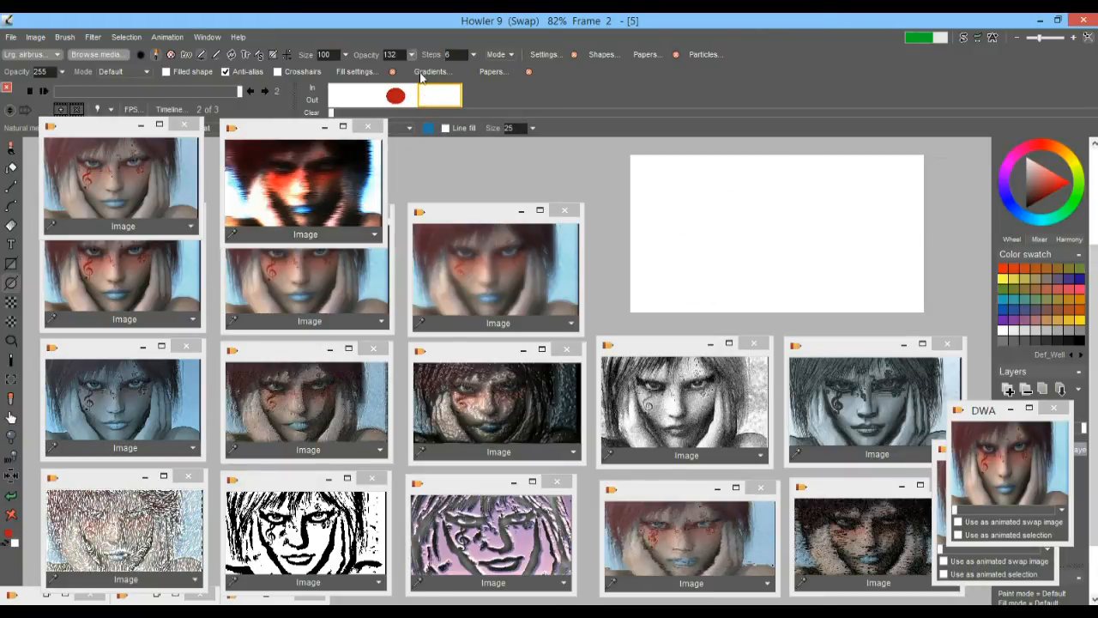
{"action": "left_click", "coordinate": [397, 97]}
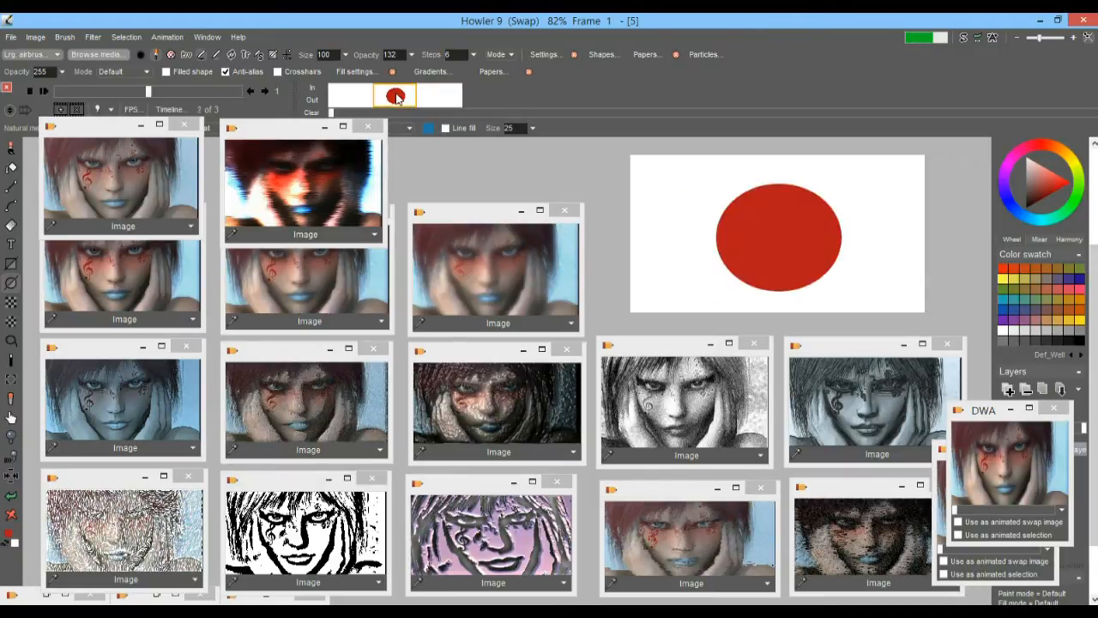
{"action": "left_click", "coordinate": [439, 97]}
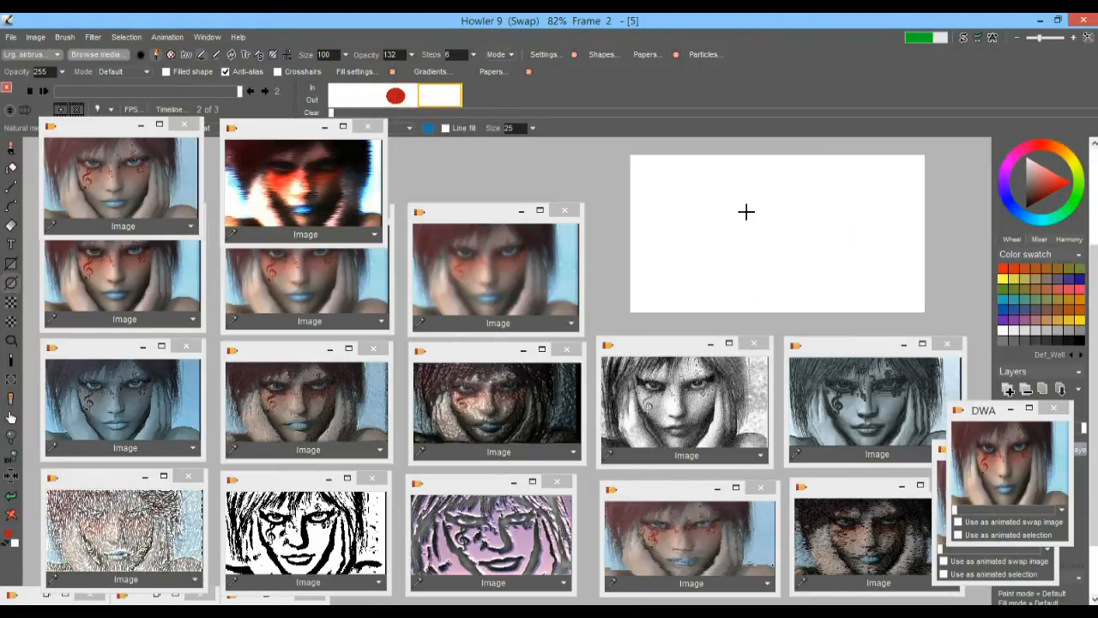
{"action": "left_click_drag", "start_coordinate": [779, 233], "coordinate": [837, 178]}
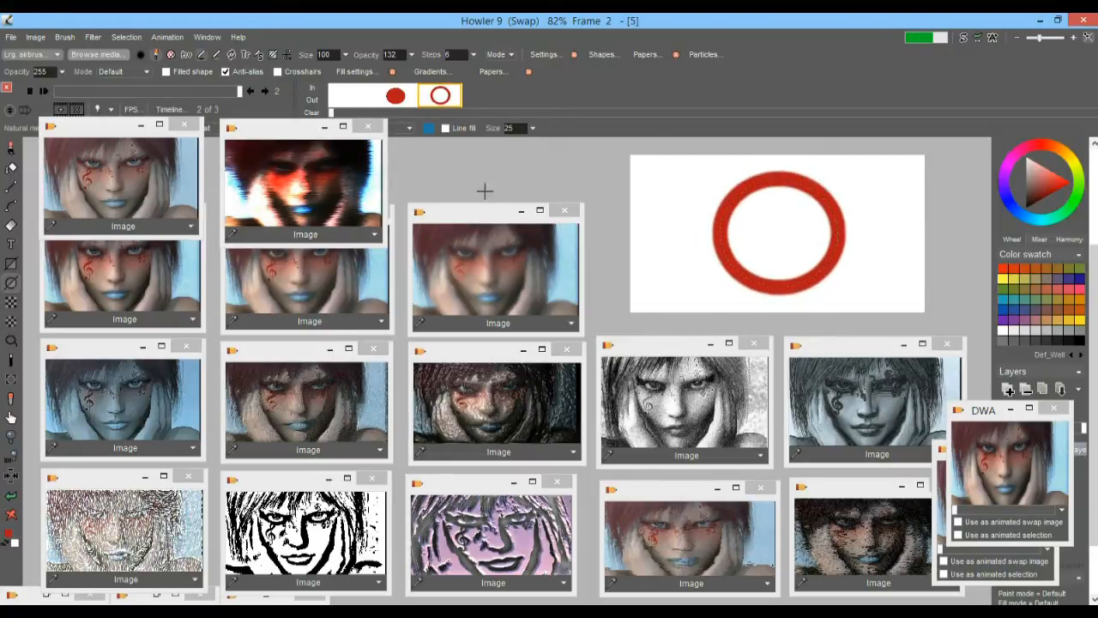
{"action": "key", "text": "ctrl+z"}
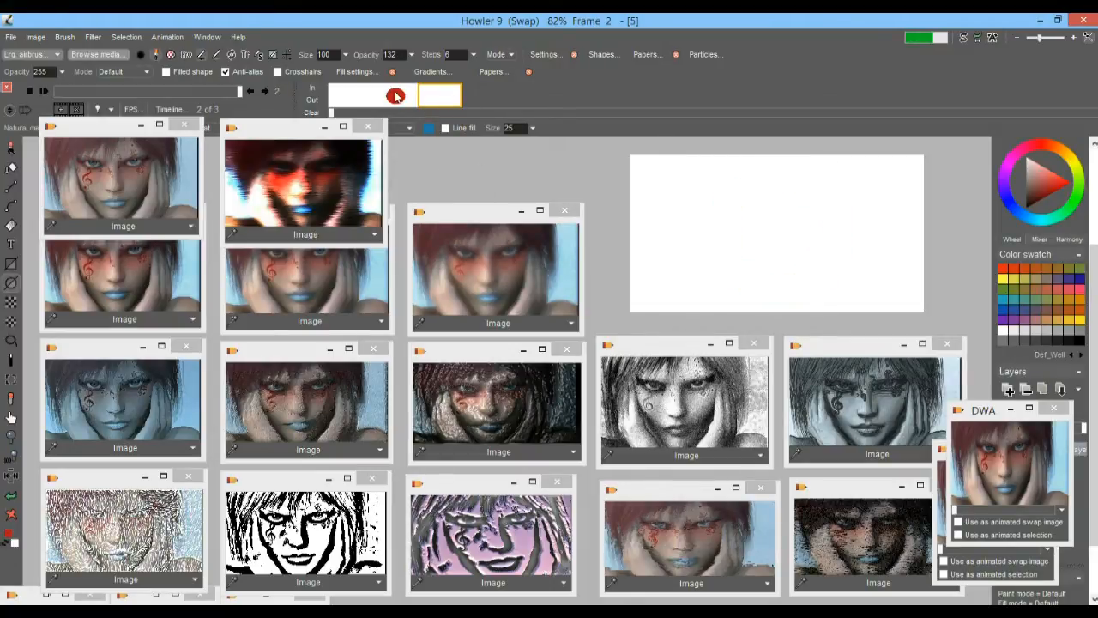
Turn on the light table overlay, check it on each of the three frames, and return to the last frame
{"action": "left_click", "coordinate": [99, 111]}
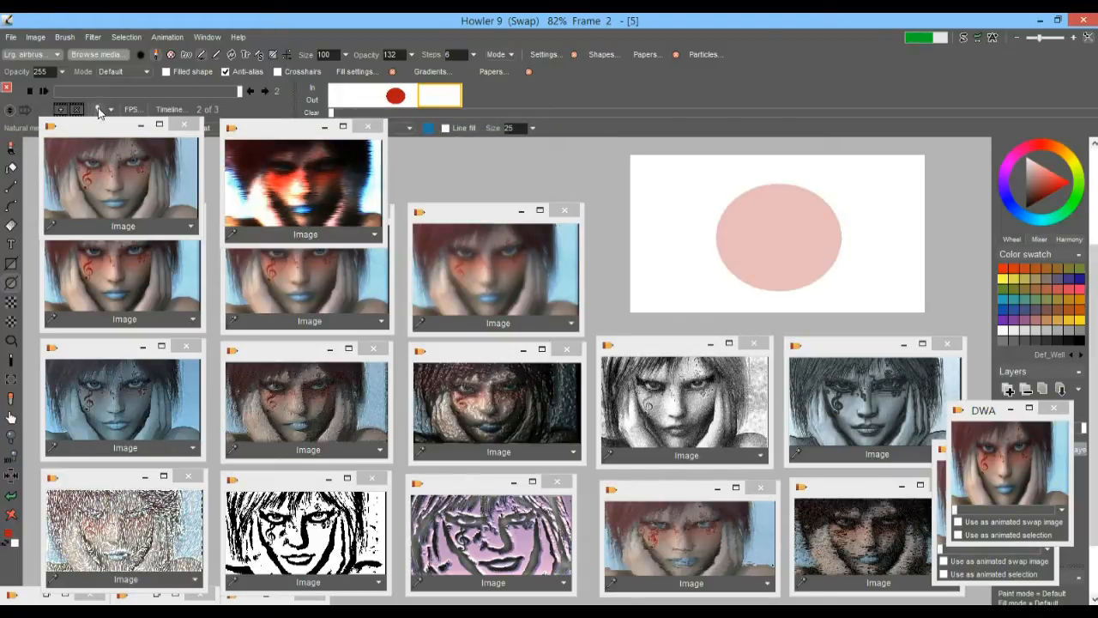
{"action": "left_click", "coordinate": [409, 100]}
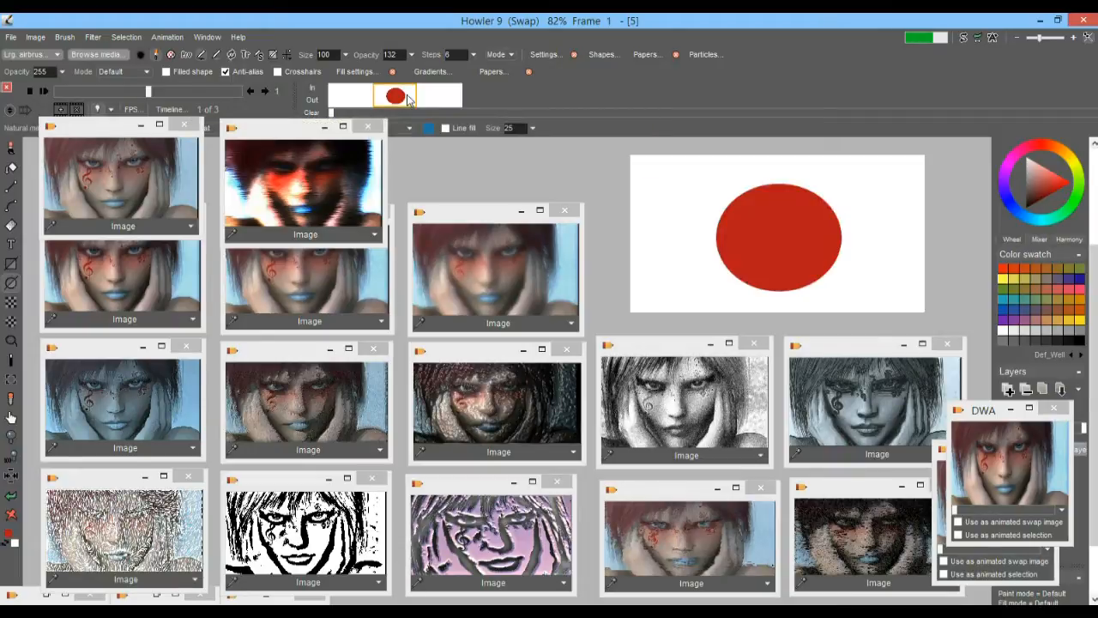
{"action": "left_click", "coordinate": [444, 101]}
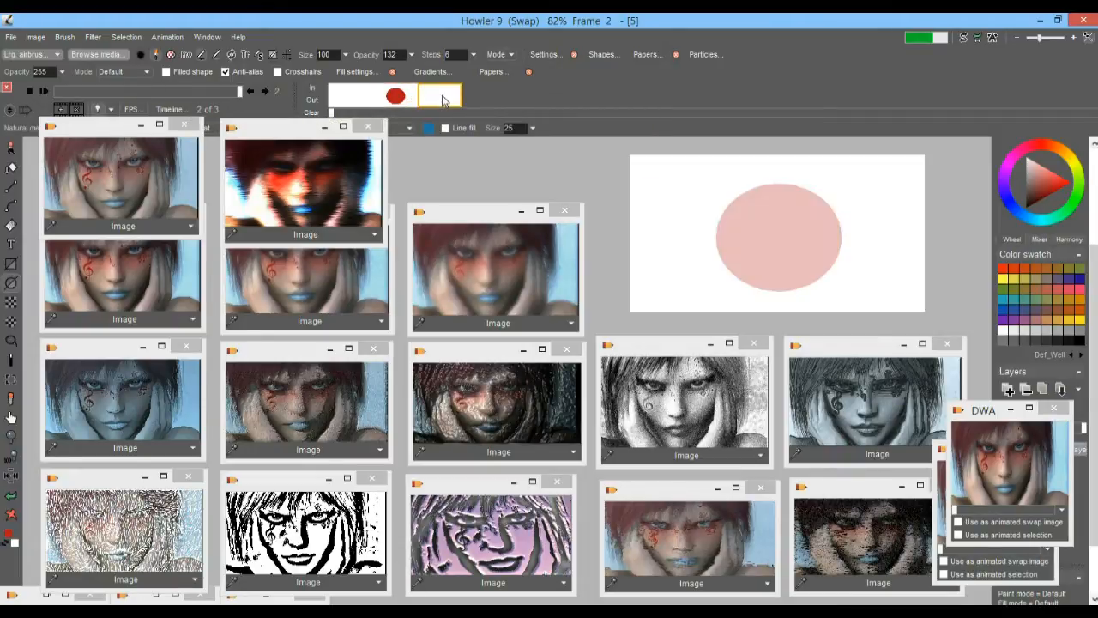
{"action": "left_click", "coordinate": [395, 101]}
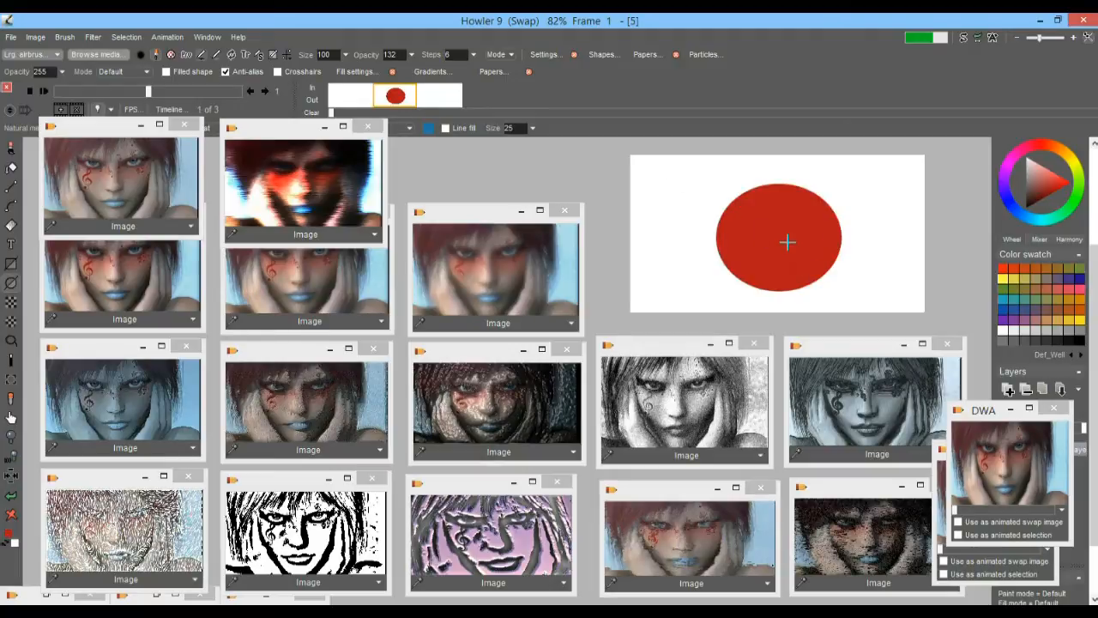
{"action": "left_click", "coordinate": [348, 96]}
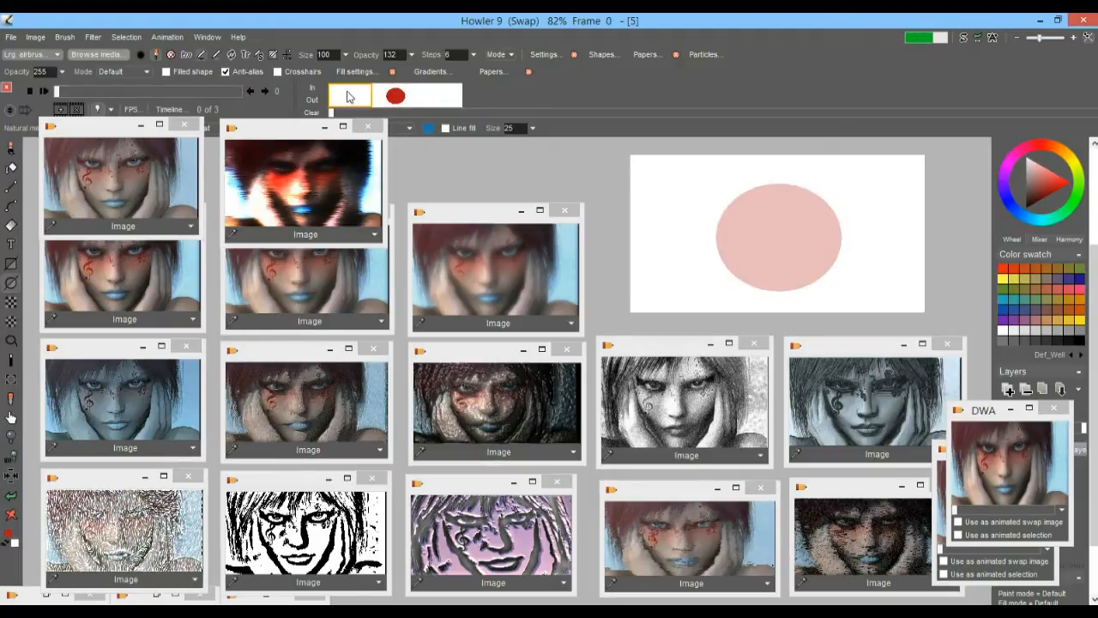
{"action": "left_click", "coordinate": [450, 98]}
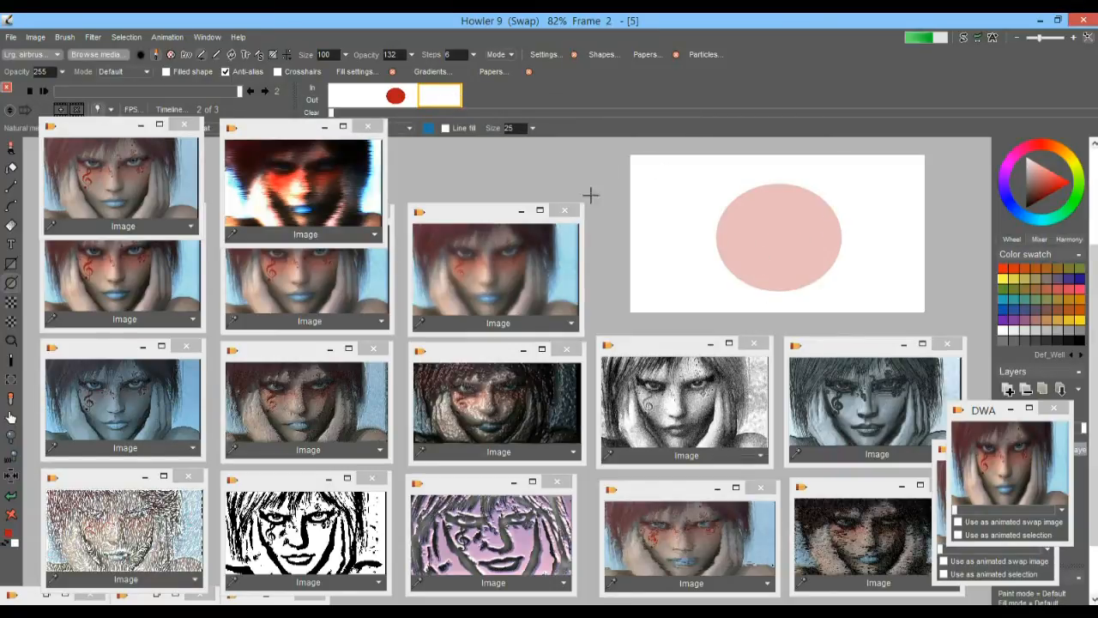
Clear the area around the canvas by moving four portrait windows onto the others and minimizing the rest, including both DWA windows
{"action": "left_click_drag", "start_coordinate": [465, 218], "coordinate": [137, 193]}
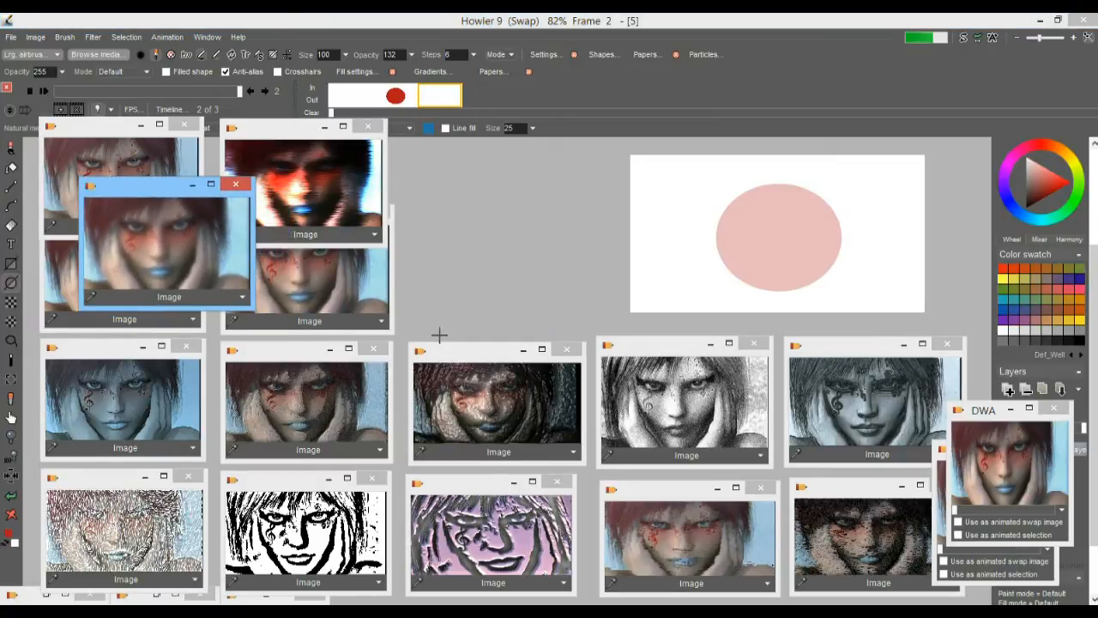
{"action": "left_click_drag", "start_coordinate": [465, 353], "coordinate": [105, 354]}
{"action": "mouse_move", "coordinate": [638, 347]}
{"action": "left_mouse_down"}
{"action": "mouse_move", "coordinate": [216, 354]}
{"action": "mouse_move", "coordinate": [131, 397]}
{"action": "left_mouse_up"}
{"action": "mouse_move", "coordinate": [824, 344]}
{"action": "left_mouse_down"}
{"action": "mouse_move", "coordinate": [335, 381]}
{"action": "mouse_move", "coordinate": [126, 422]}
{"action": "left_mouse_up"}
{"action": "left_click", "coordinate": [513, 482]}
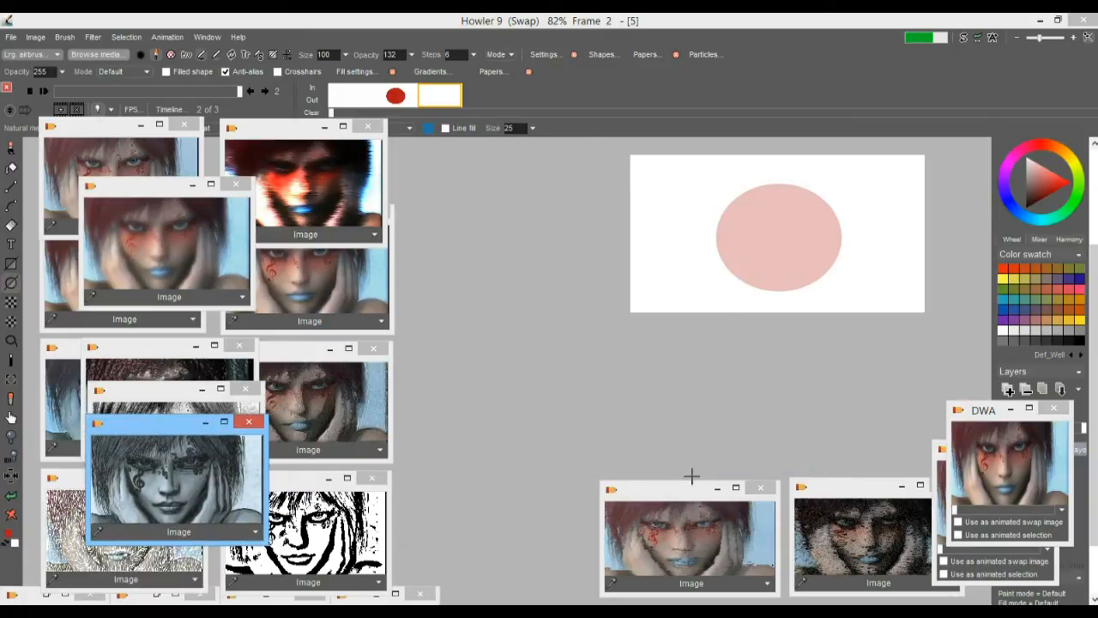
{"action": "left_click", "coordinate": [718, 487]}
{"action": "left_click", "coordinate": [902, 486]}
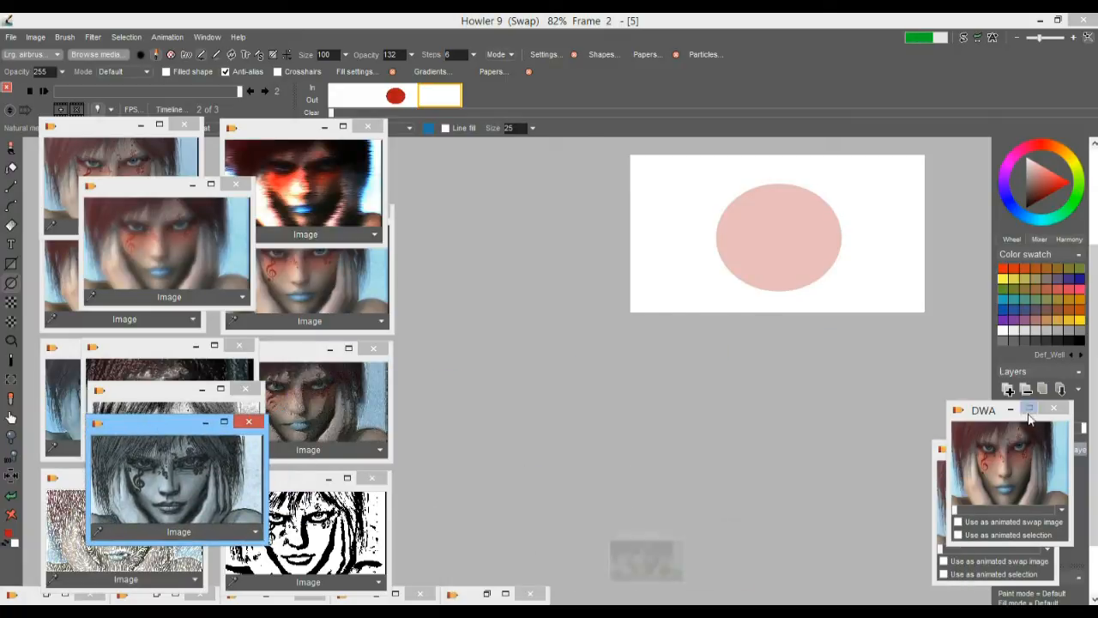
{"action": "left_click", "coordinate": [1010, 410]}
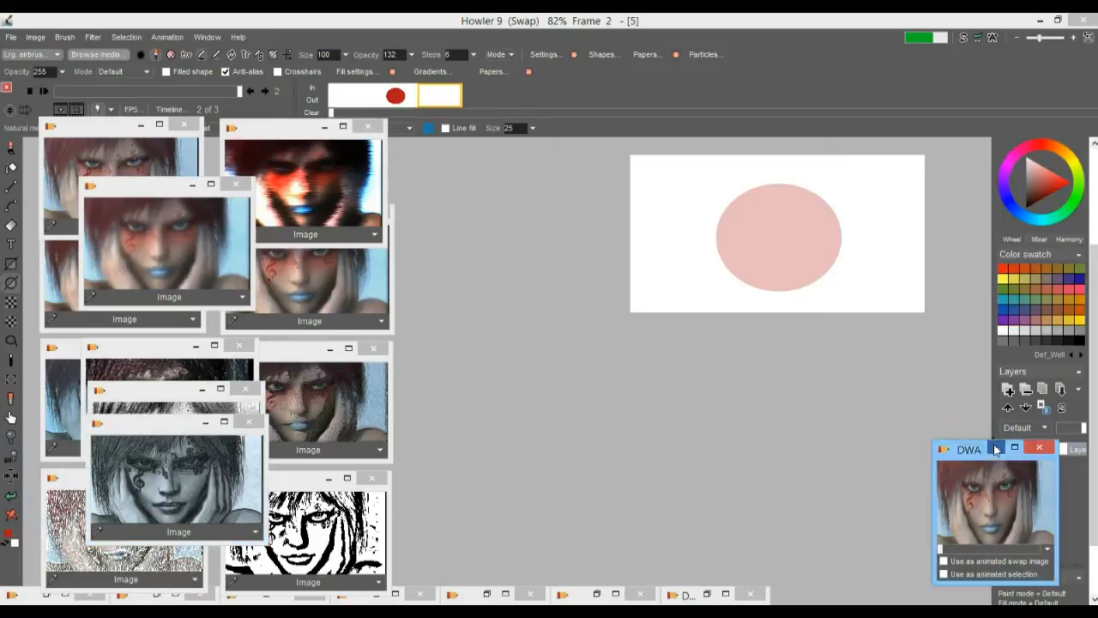
{"action": "left_click", "coordinate": [995, 448]}
Try to draw a large red elliptical ring around the ghosted ellipse on the last frame at 255% zoom, and undo it
{"action": "left_click_drag", "start_coordinate": [730, 311], "coordinate": [623, 403]}
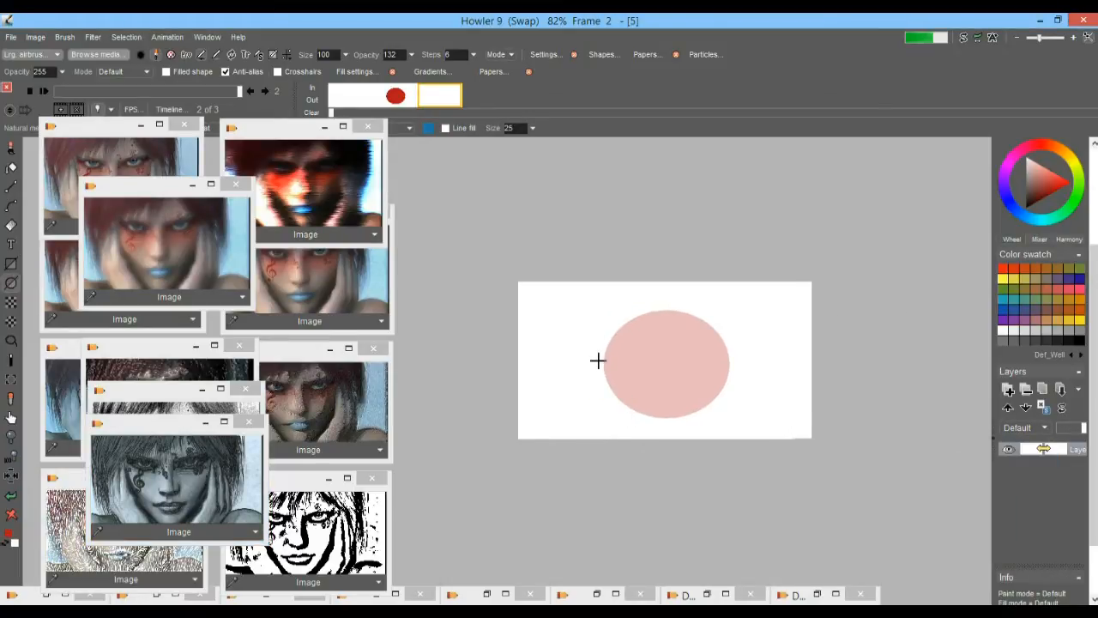
{"action": "mouse_move", "coordinate": [667, 385]}
{"action": "left_mouse_down"}
{"action": "mouse_move", "coordinate": [640, 400]}
{"action": "mouse_move", "coordinate": [658, 391]}
{"action": "left_mouse_up"}
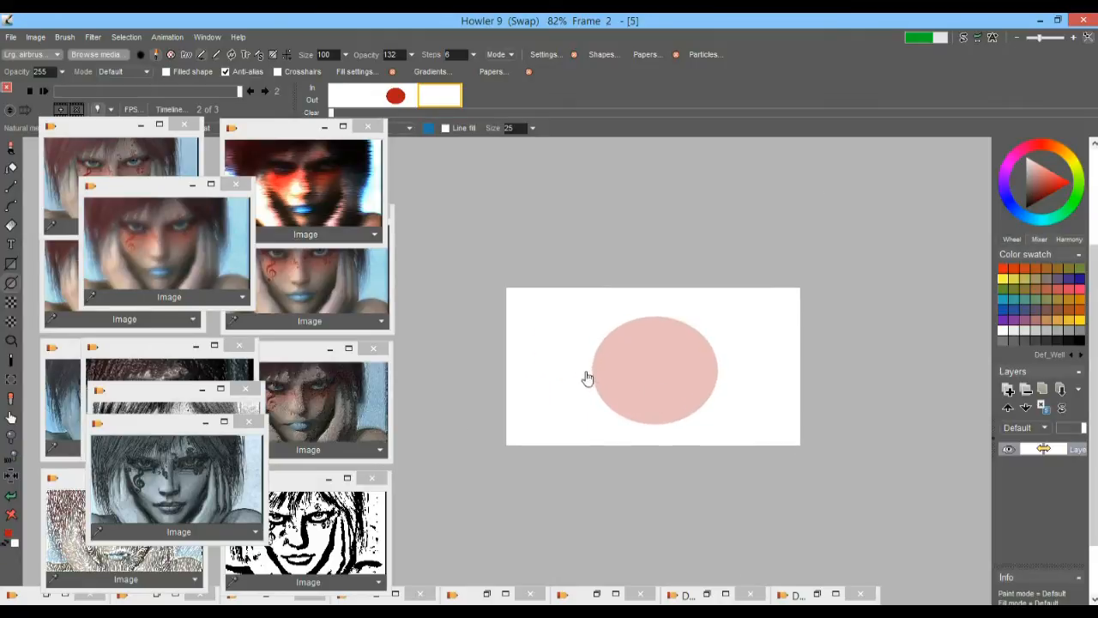
{"action": "left_click_drag", "start_coordinate": [585, 376], "coordinate": [699, 391]}
{"action": "left_click_drag", "start_coordinate": [803, 364], "coordinate": [698, 344]}
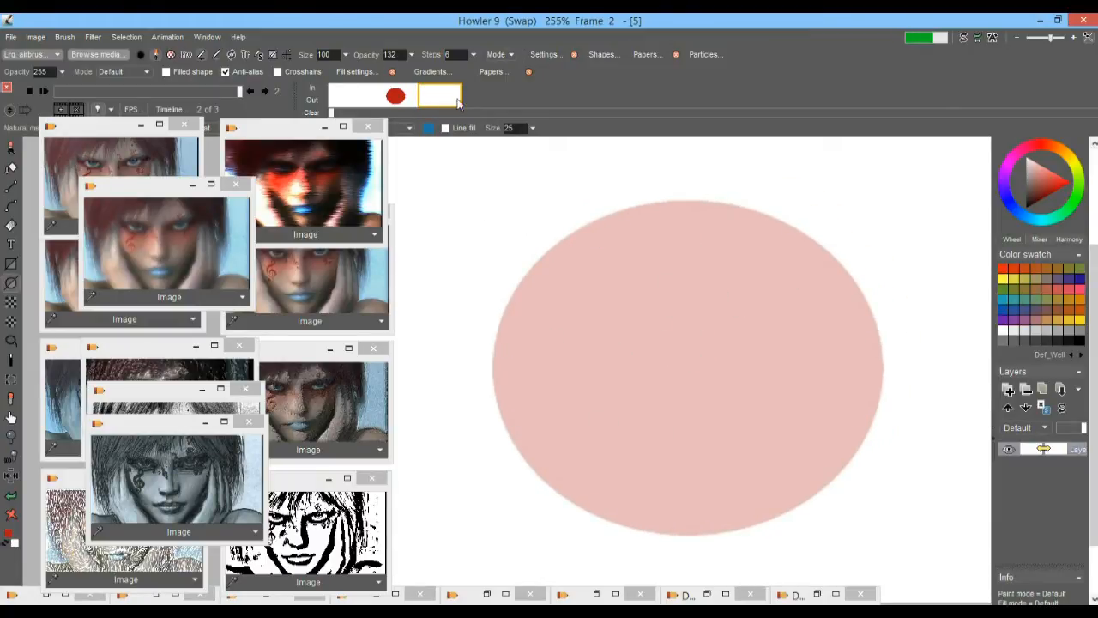
{"action": "left_click", "coordinate": [394, 99]}
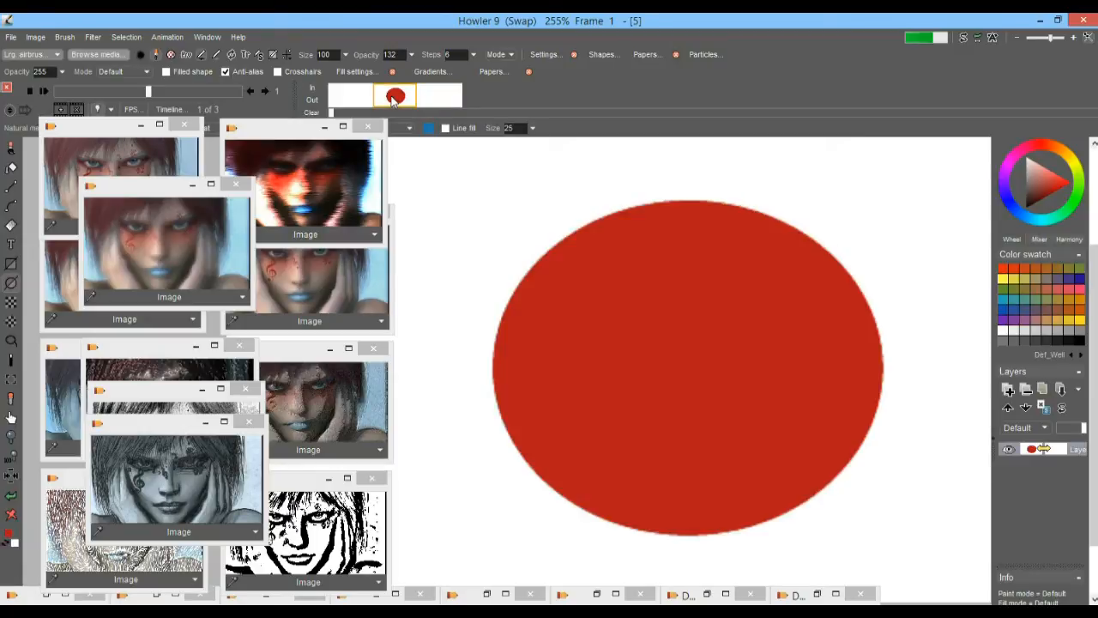
{"action": "left_click", "coordinate": [451, 101]}
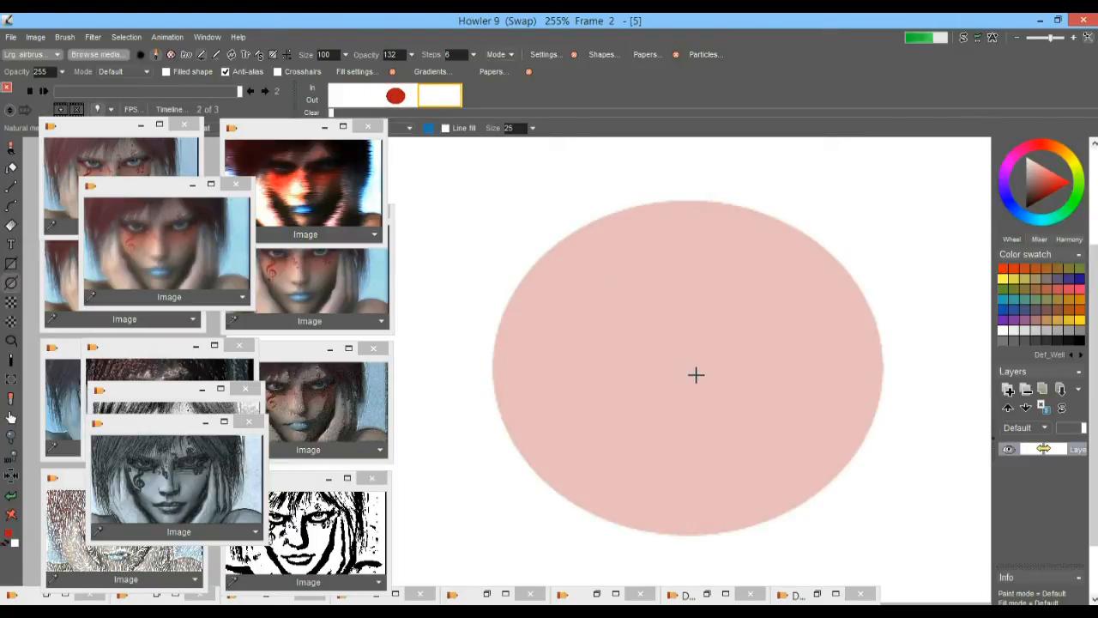
{"action": "left_click_drag", "start_coordinate": [696, 374], "coordinate": [913, 176]}
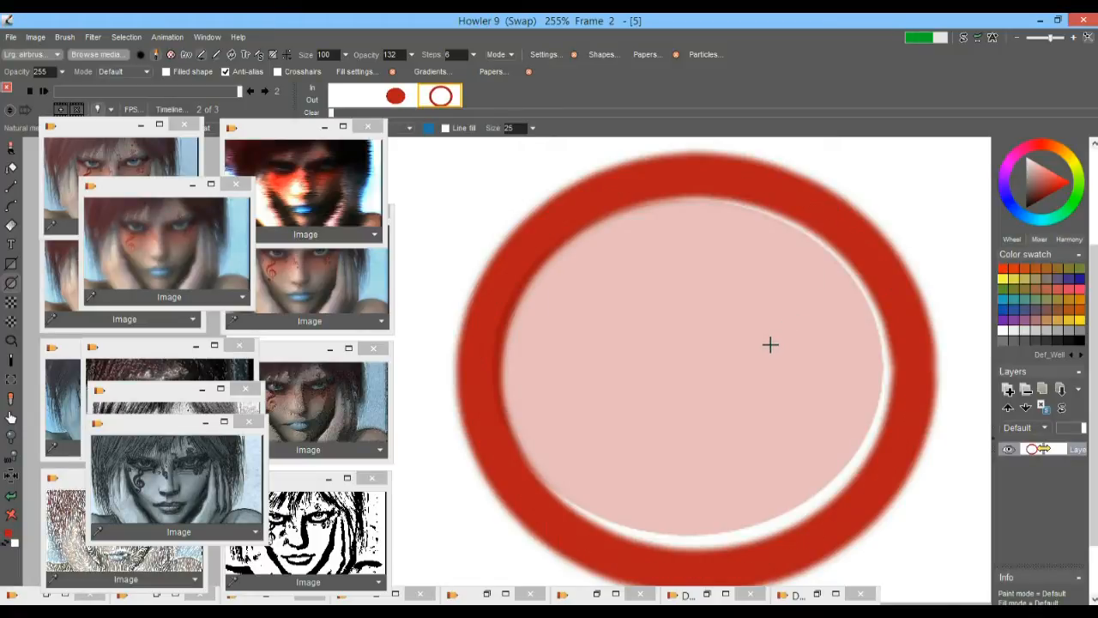
{"action": "key", "text": "ctrl+z"}
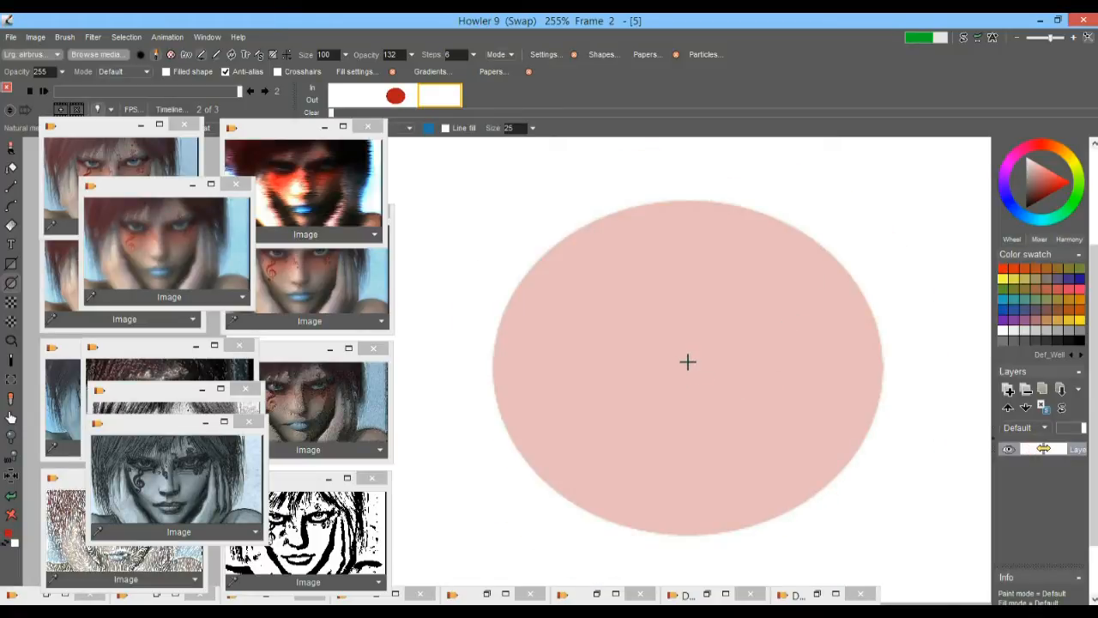
Redraw the red elliptical ring around the ghosted ellipse and align it by shifting the pixels -5 in X and 4 in Y
{"action": "left_click_drag", "start_coordinate": [691, 361], "coordinate": [902, 174]}
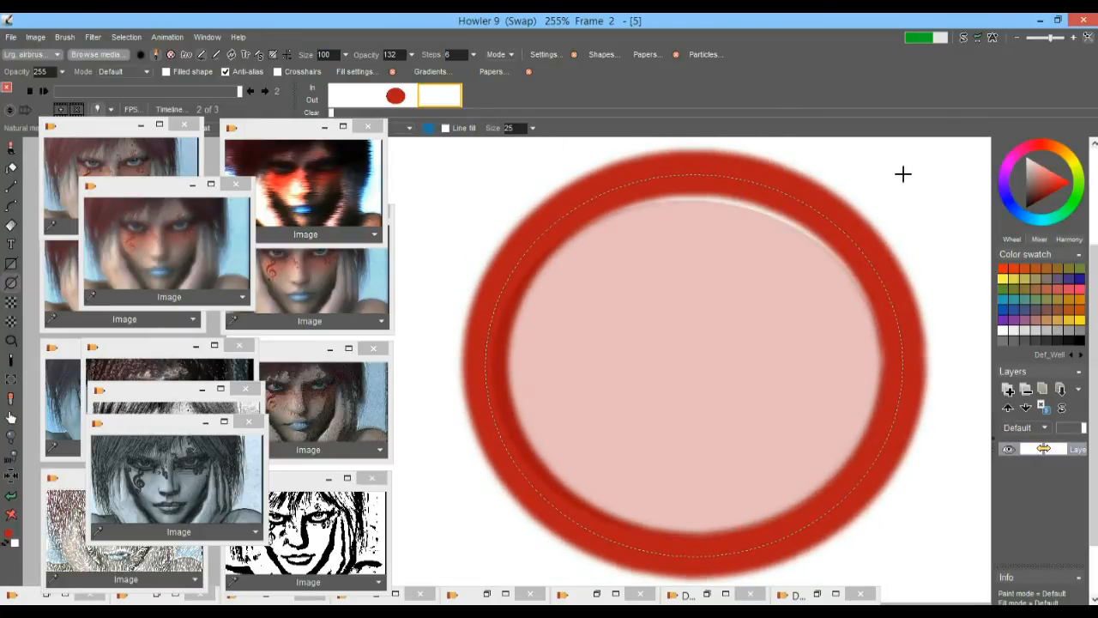
{"action": "left_click", "coordinate": [94, 39]}
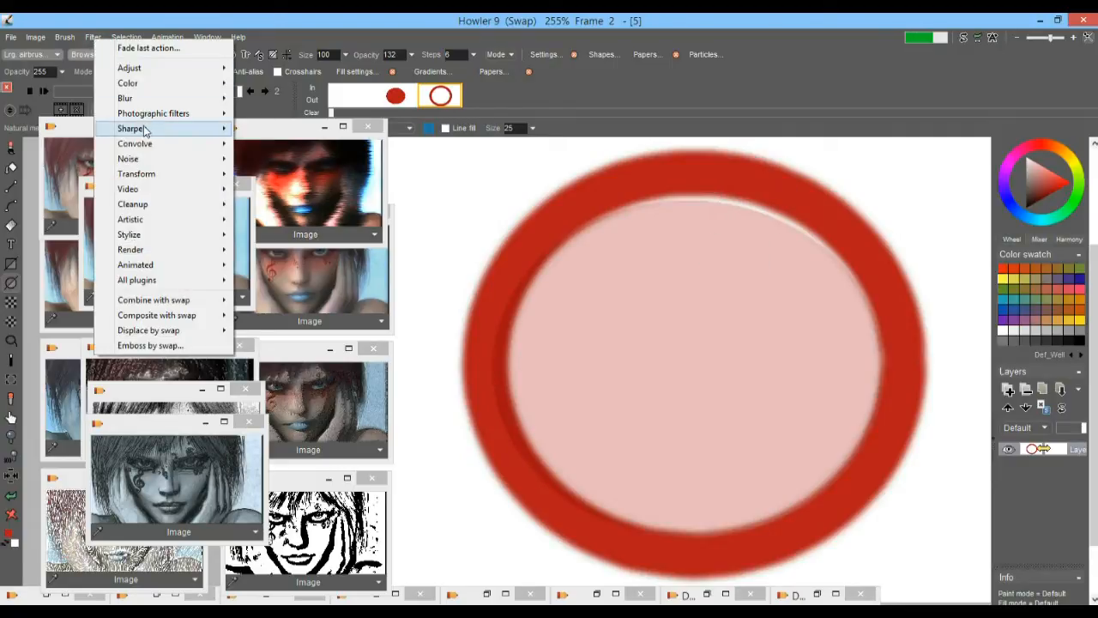
{"action": "mouse_move", "coordinate": [146, 146]}
{"action": "mouse_move", "coordinate": [197, 143]}
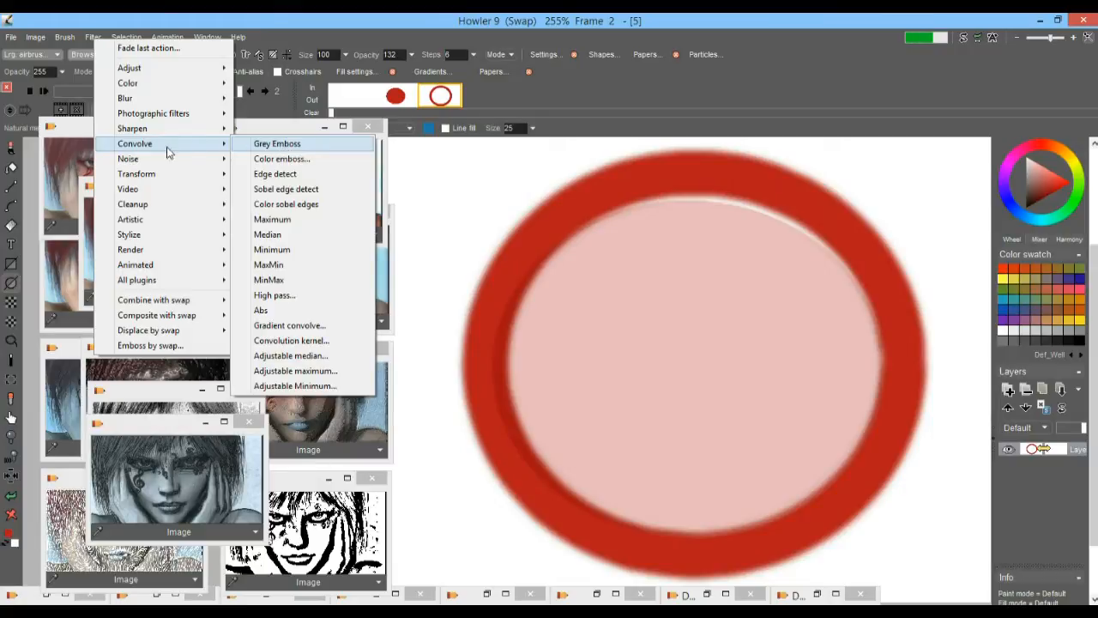
{"action": "mouse_move", "coordinate": [206, 174]}
{"action": "left_click", "coordinate": [265, 189]}
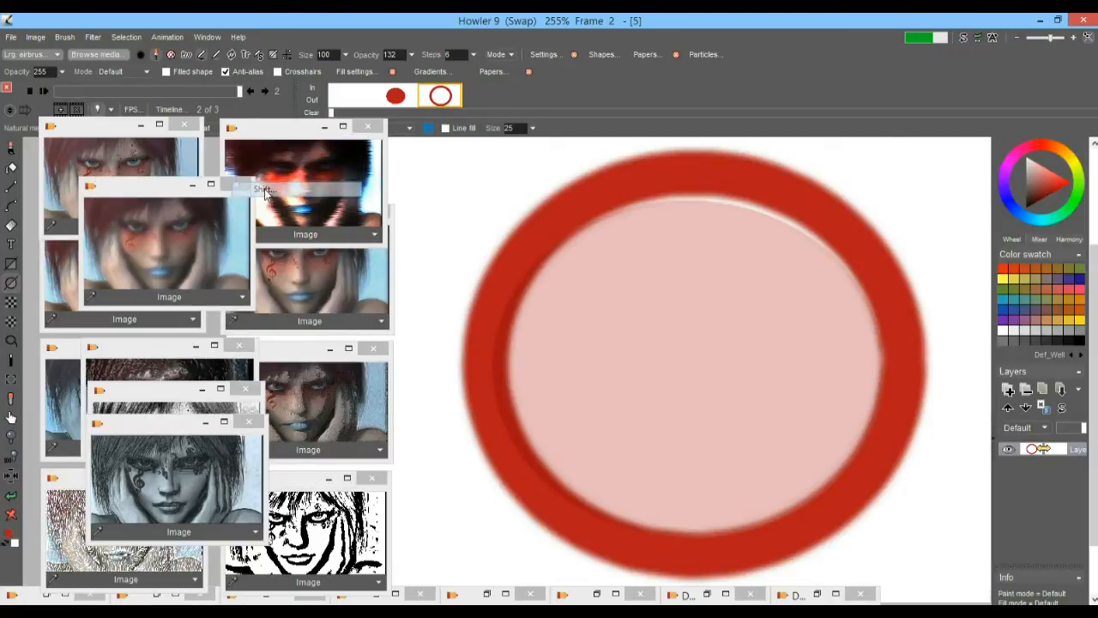
{"action": "left_click_drag", "start_coordinate": [497, 257], "coordinate": [528, 226]}
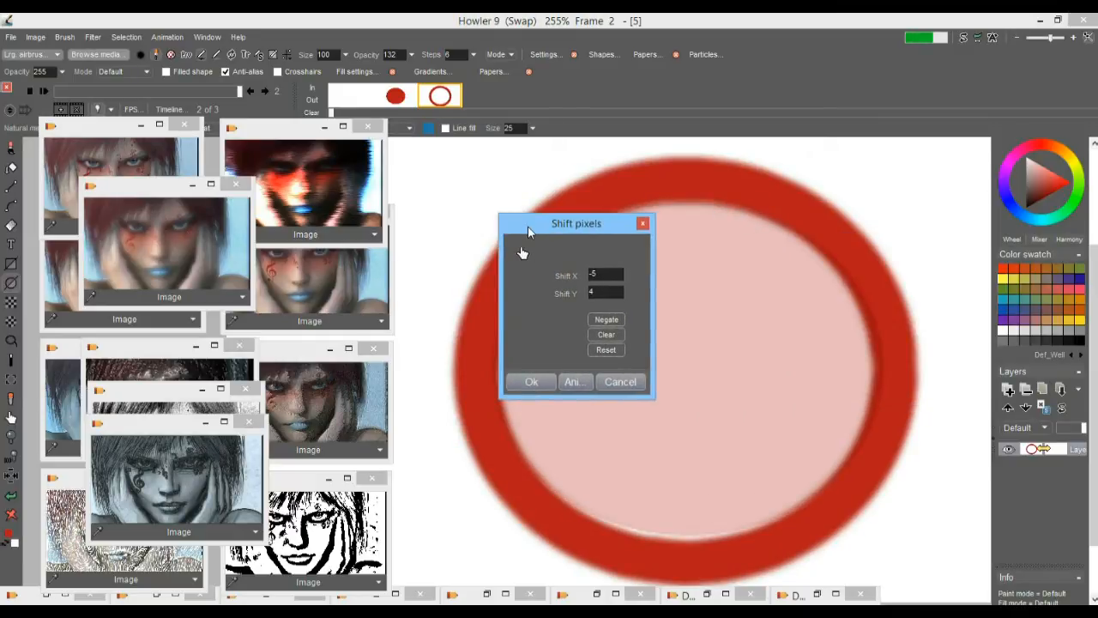
{"action": "left_click", "coordinate": [532, 382]}
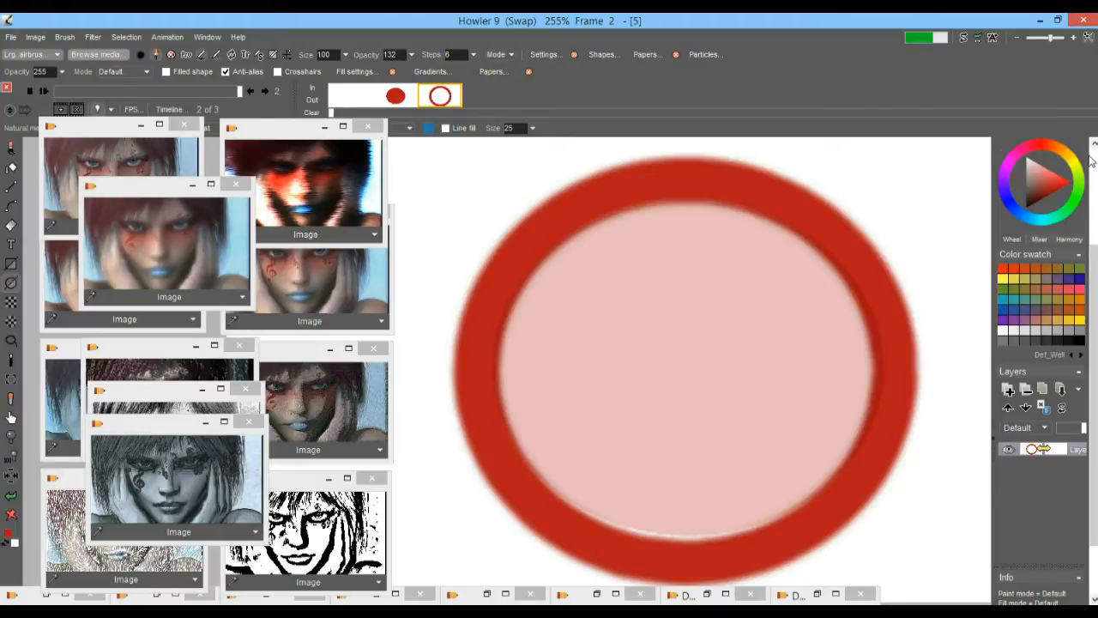
Clear the red ring from the last frame
{"action": "scroll", "coordinate": [1093, 163], "scroll_direction": "up", "scroll_amount": 3}
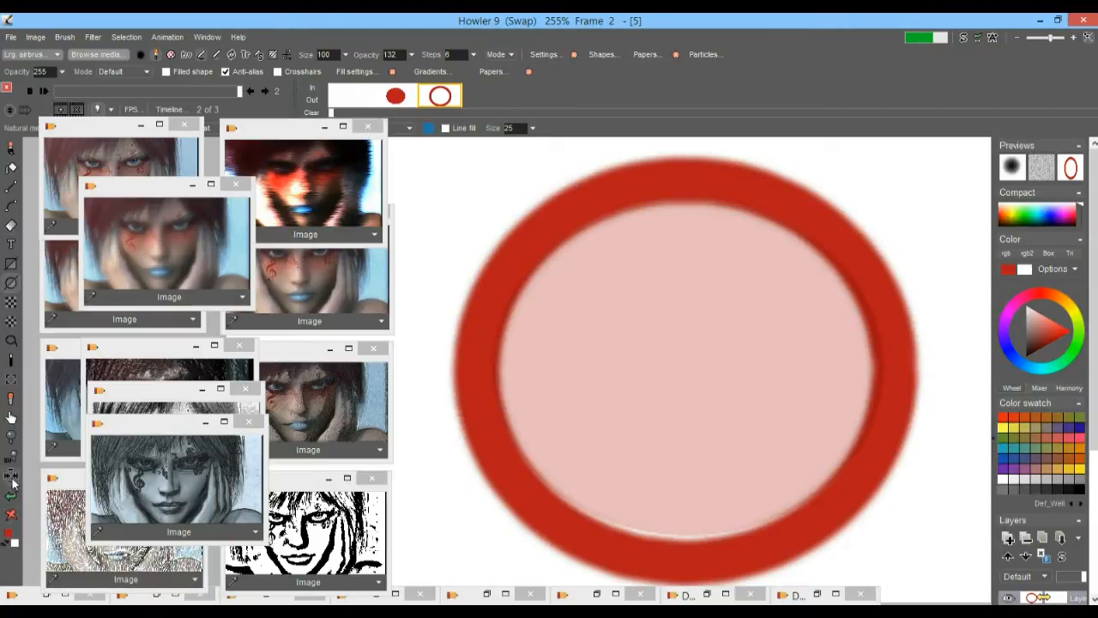
{"action": "left_click", "coordinate": [11, 517]}
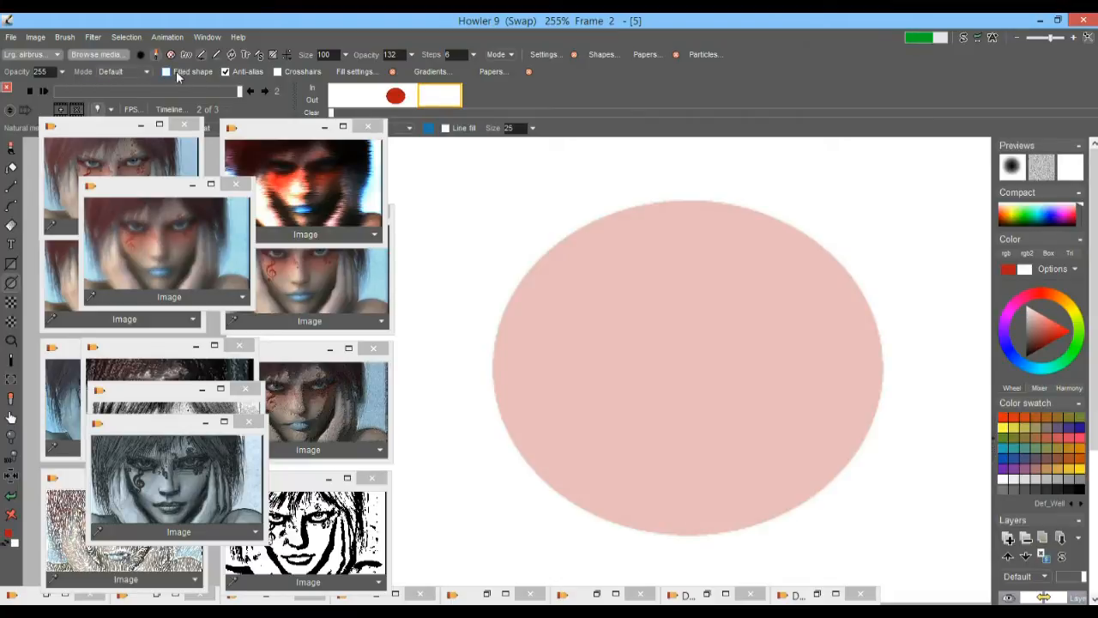
{"action": "left_click", "coordinate": [62, 72]}
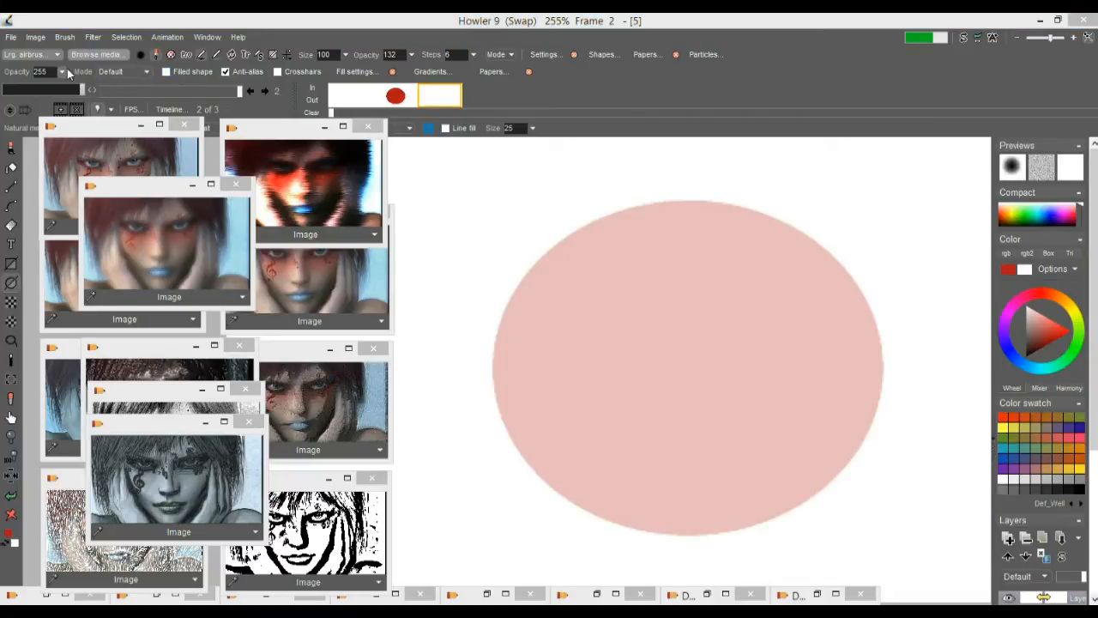
{"action": "left_click", "coordinate": [63, 72]}
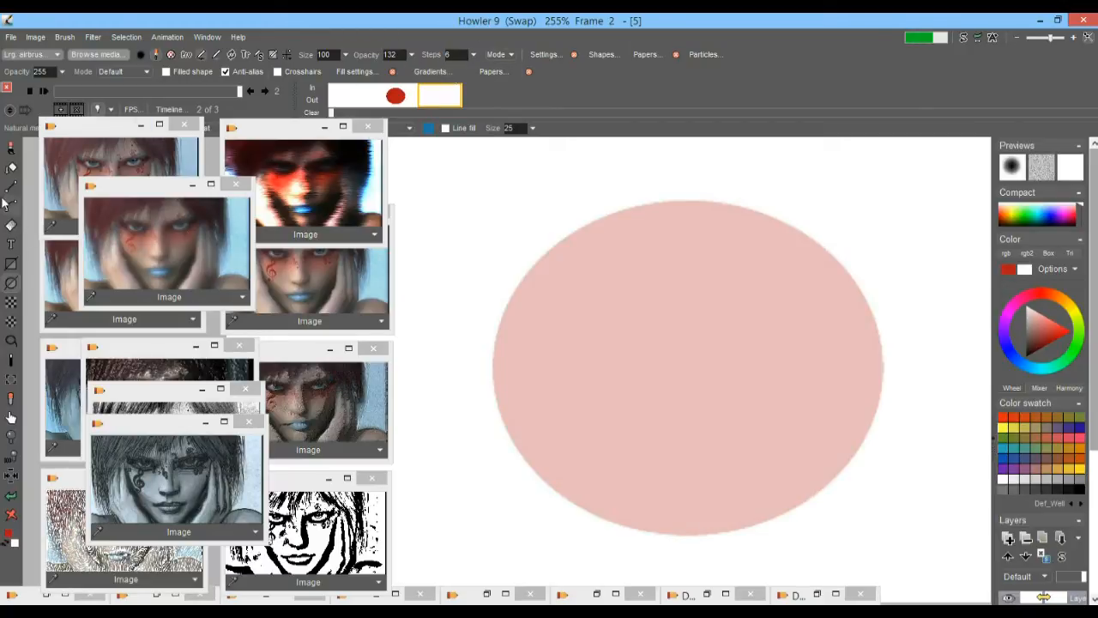
{"action": "left_click", "coordinate": [13, 267]}
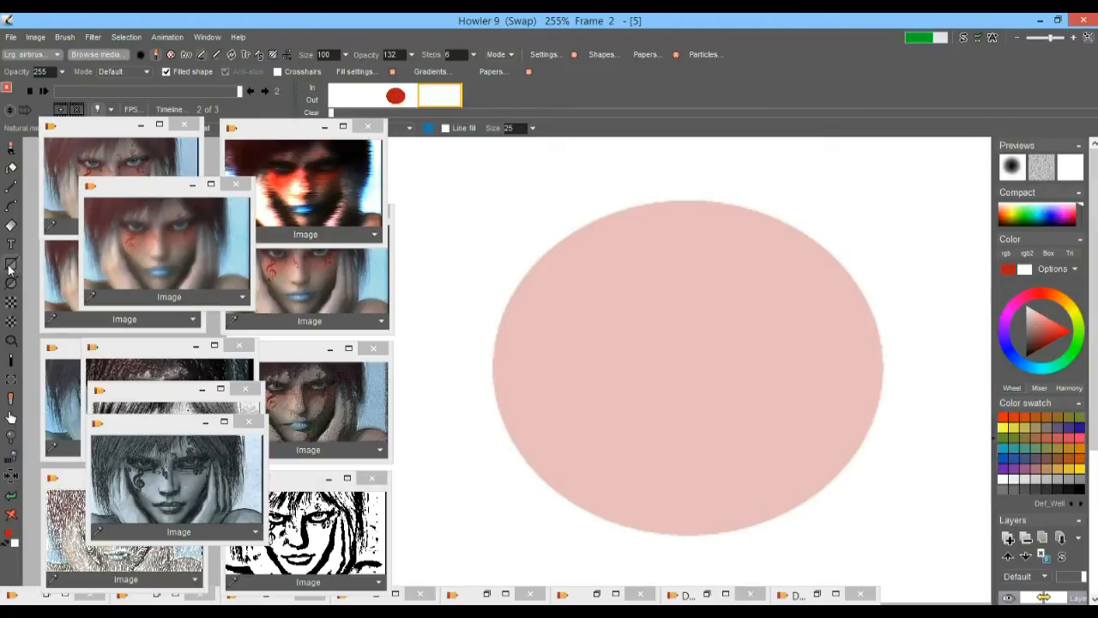
{"action": "left_click", "coordinate": [8, 263]}
{"action": "left_click", "coordinate": [13, 194]}
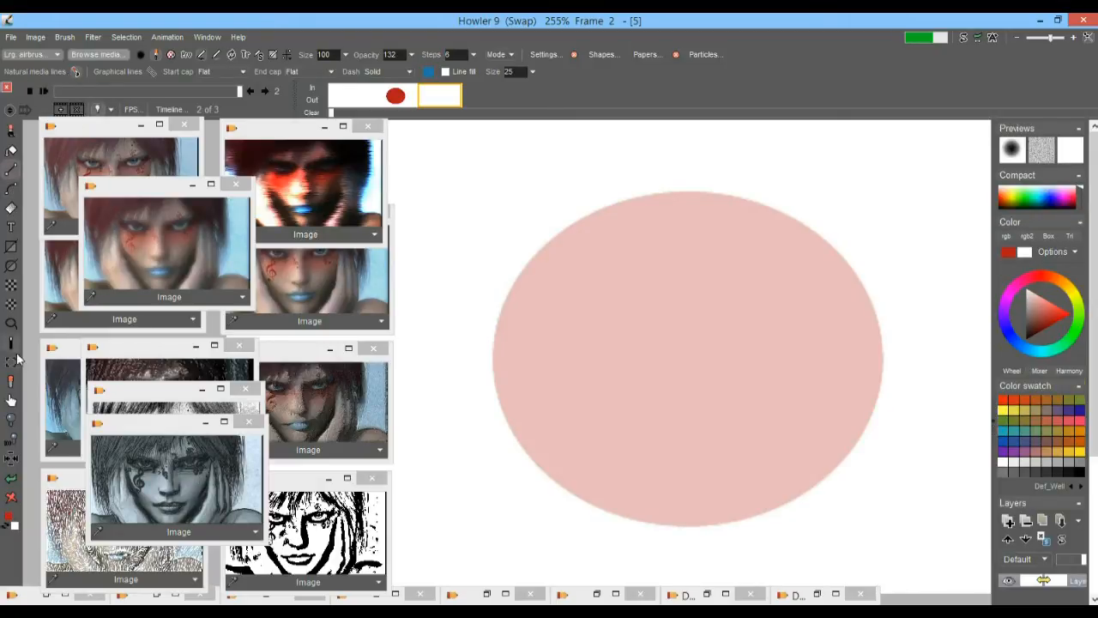
{"action": "left_click", "coordinate": [10, 265]}
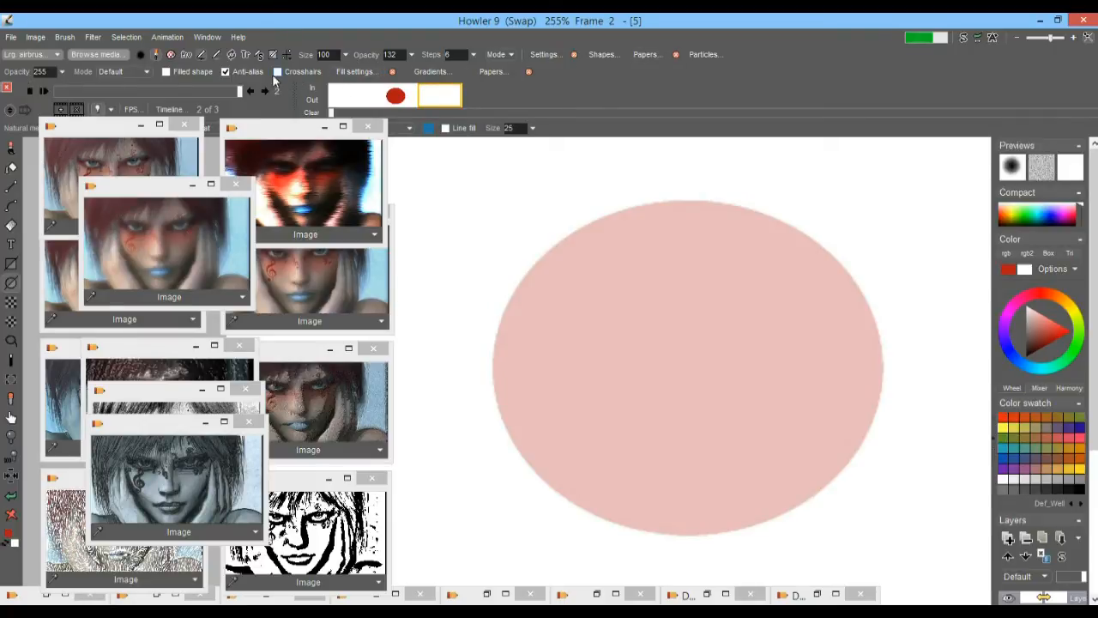
Draw a blue unfilled elliptical ring around the ghosted ellipse on the last frame in Screen mode, and turn off the light table
{"action": "left_click", "coordinate": [165, 72]}
{"action": "left_click", "coordinate": [148, 73]}
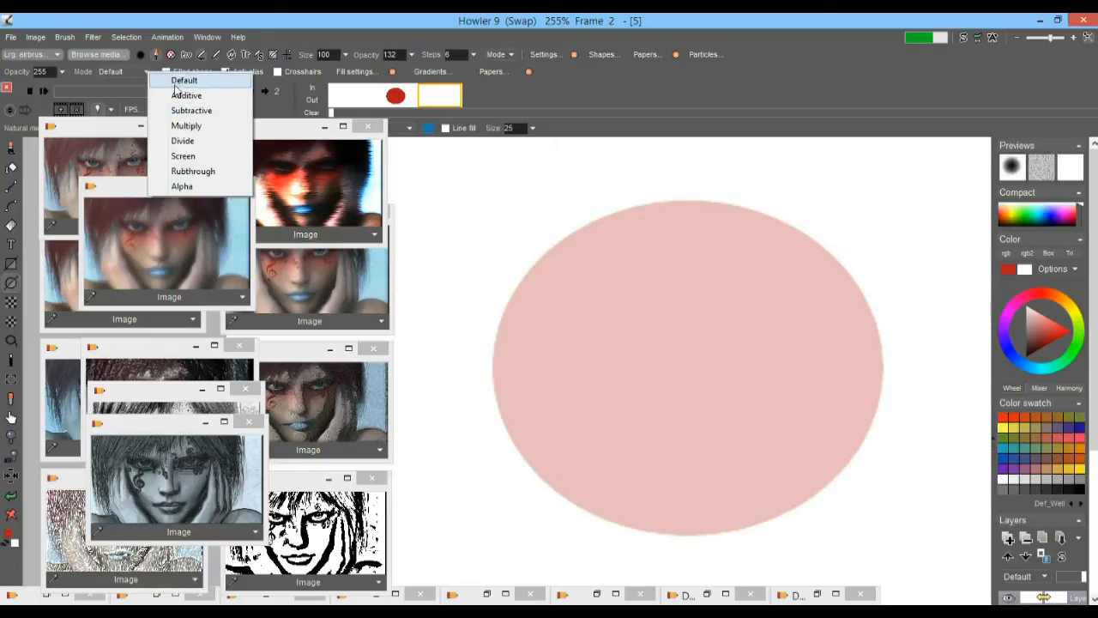
{"action": "left_click", "coordinate": [205, 159]}
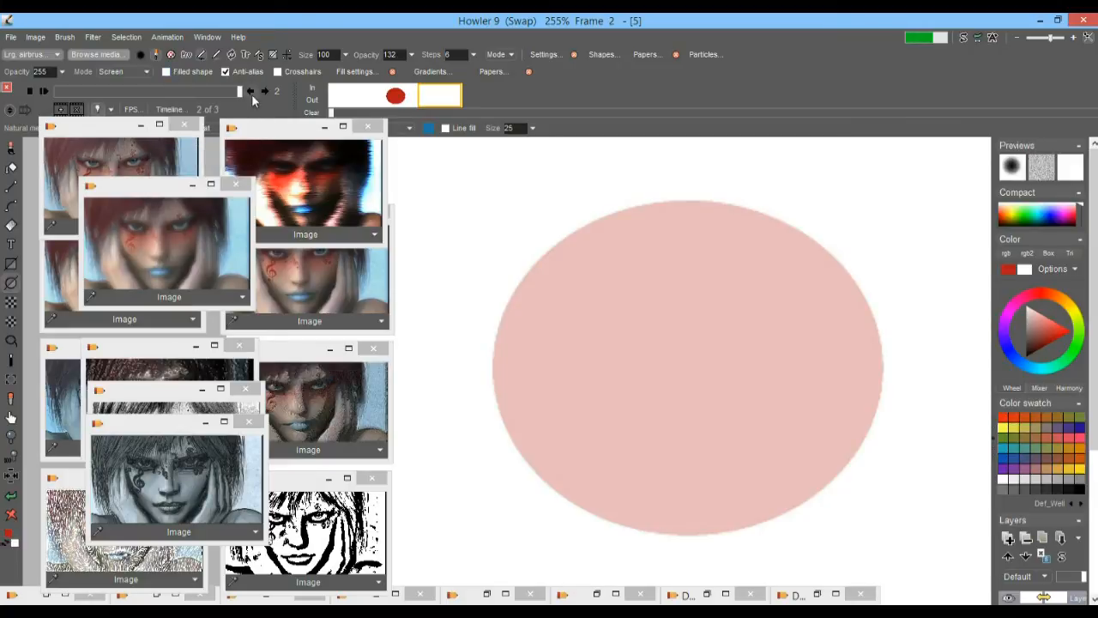
{"action": "left_click", "coordinate": [1032, 369]}
{"action": "mouse_move", "coordinate": [683, 368]}
{"action": "left_mouse_down"}
{"action": "mouse_move", "coordinate": [699, 327]}
{"action": "mouse_move", "coordinate": [824, 203]}
{"action": "mouse_move", "coordinate": [889, 179]}
{"action": "mouse_move", "coordinate": [895, 191]}
{"action": "mouse_move", "coordinate": [881, 200]}
{"action": "left_mouse_up"}
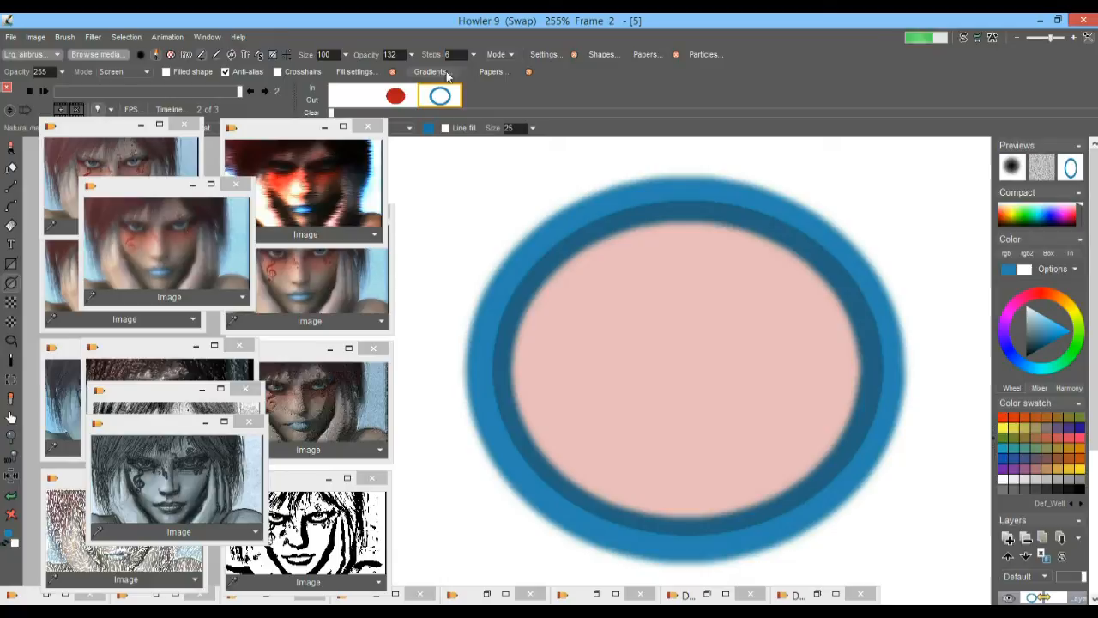
{"action": "left_click", "coordinate": [98, 111]}
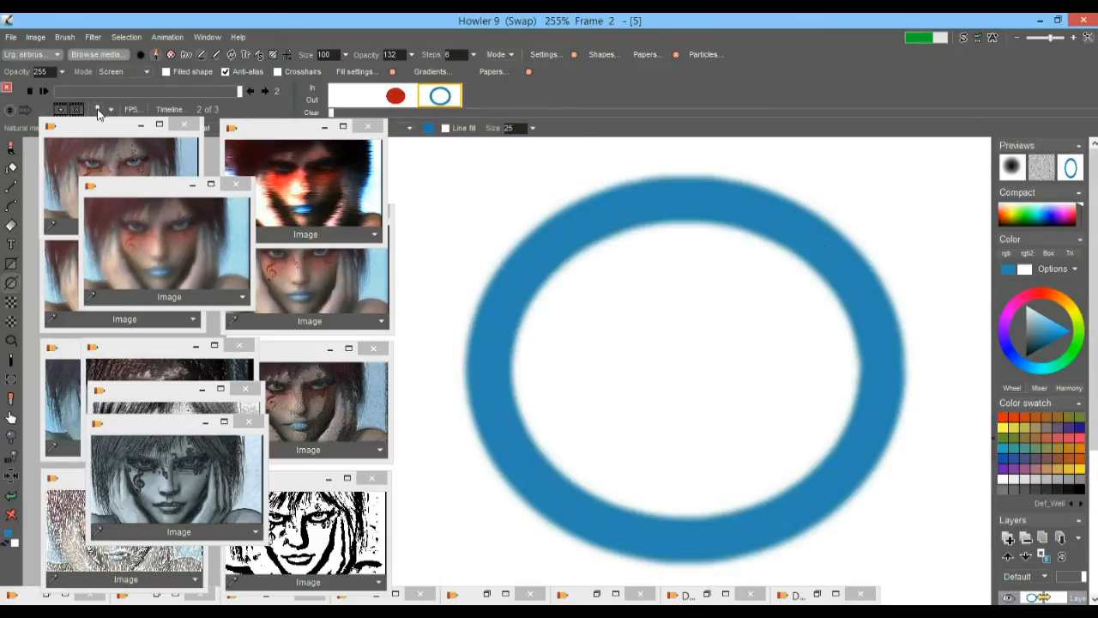
Flip back and forth through the three frames to compare the filled red ellipse with the blue ring
{"action": "left_click", "coordinate": [346, 99]}
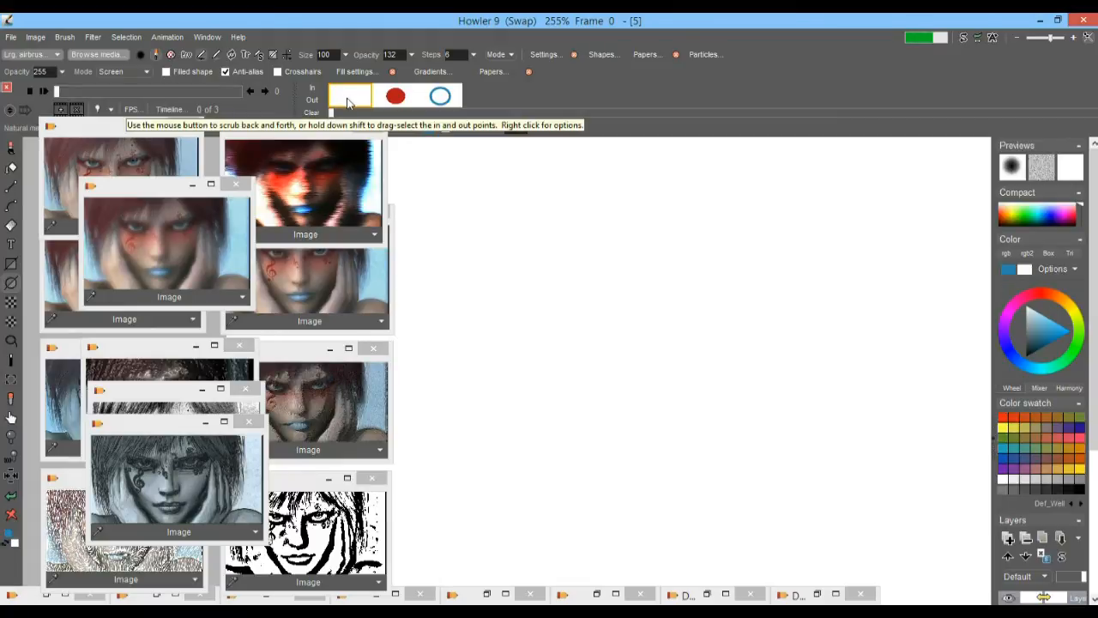
{"action": "left_click", "coordinate": [397, 96]}
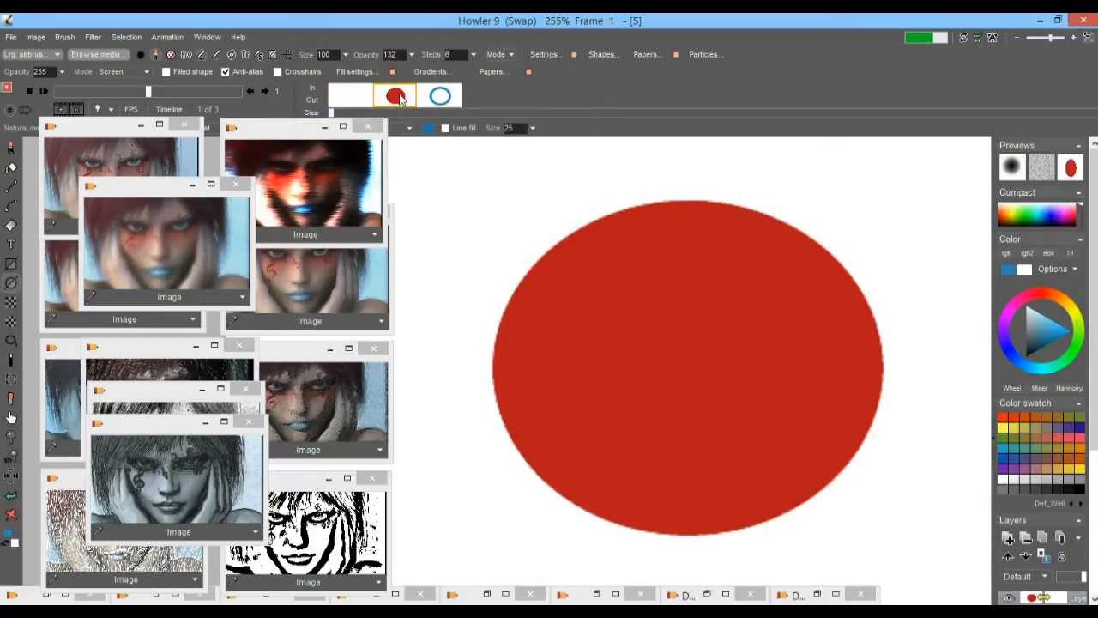
{"action": "left_click", "coordinate": [440, 96]}
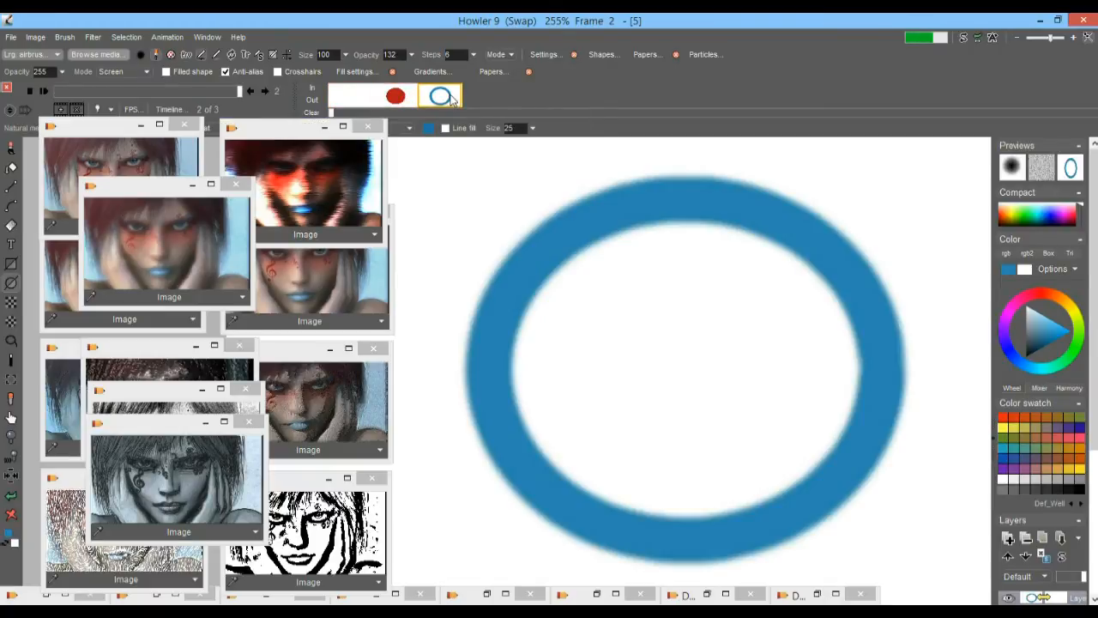
{"action": "left_click", "coordinate": [350, 98]}
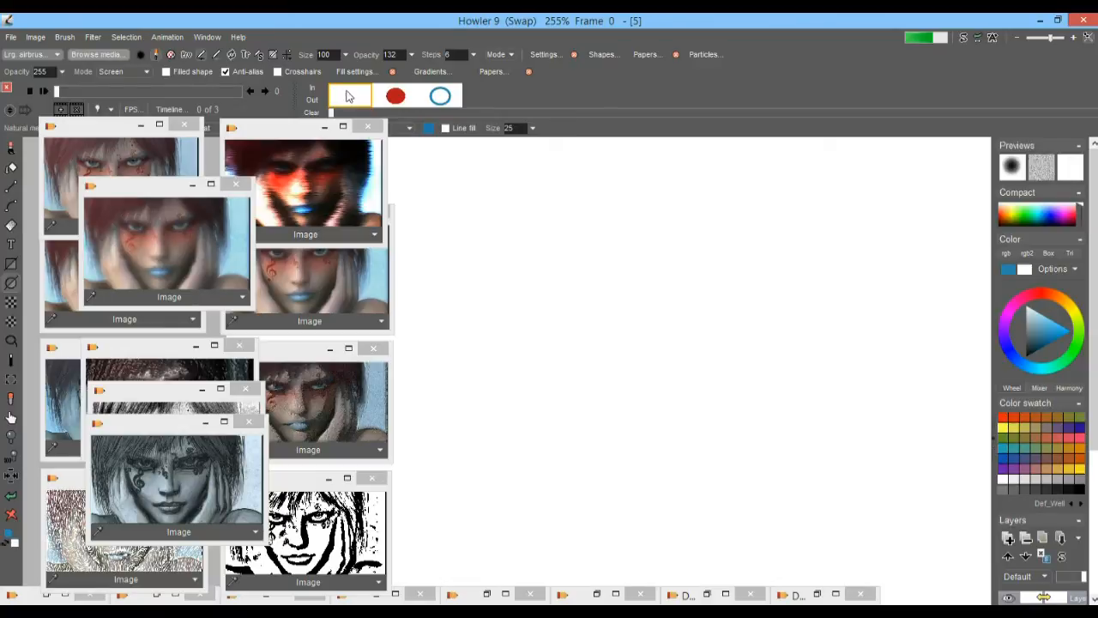
{"action": "left_click", "coordinate": [396, 96]}
{"action": "left_click", "coordinate": [450, 96]}
{"action": "left_click", "coordinate": [395, 96]}
{"action": "left_click", "coordinate": [445, 95]}
{"action": "left_click", "coordinate": [409, 100]}
{"action": "left_click", "coordinate": [451, 100]}
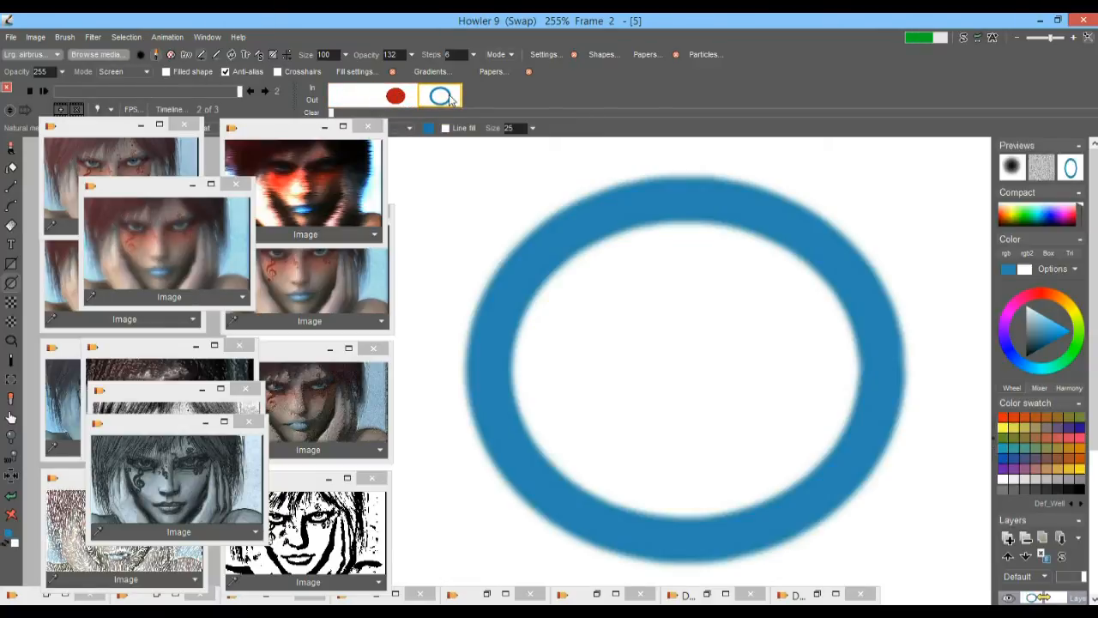
Do a dry run of the motion prediction module with Extrapolate frames and 444 tweens
{"action": "left_click", "coordinate": [95, 38]}
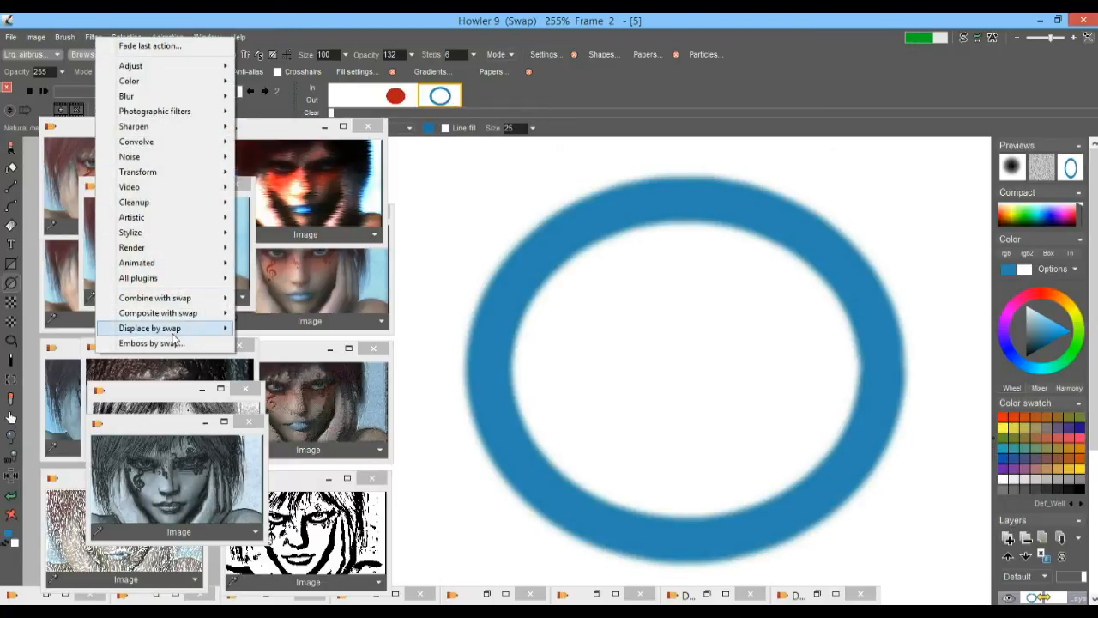
{"action": "mouse_move", "coordinate": [150, 262]}
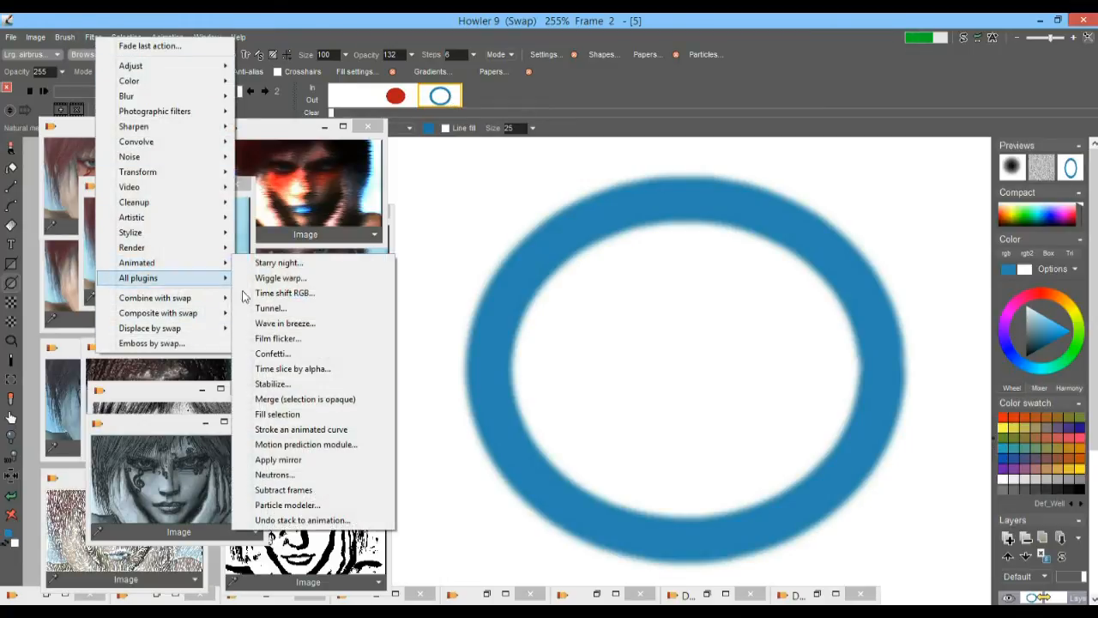
{"action": "left_click", "coordinate": [292, 445]}
{"action": "left_click_drag", "start_coordinate": [525, 147], "coordinate": [235, 153]}
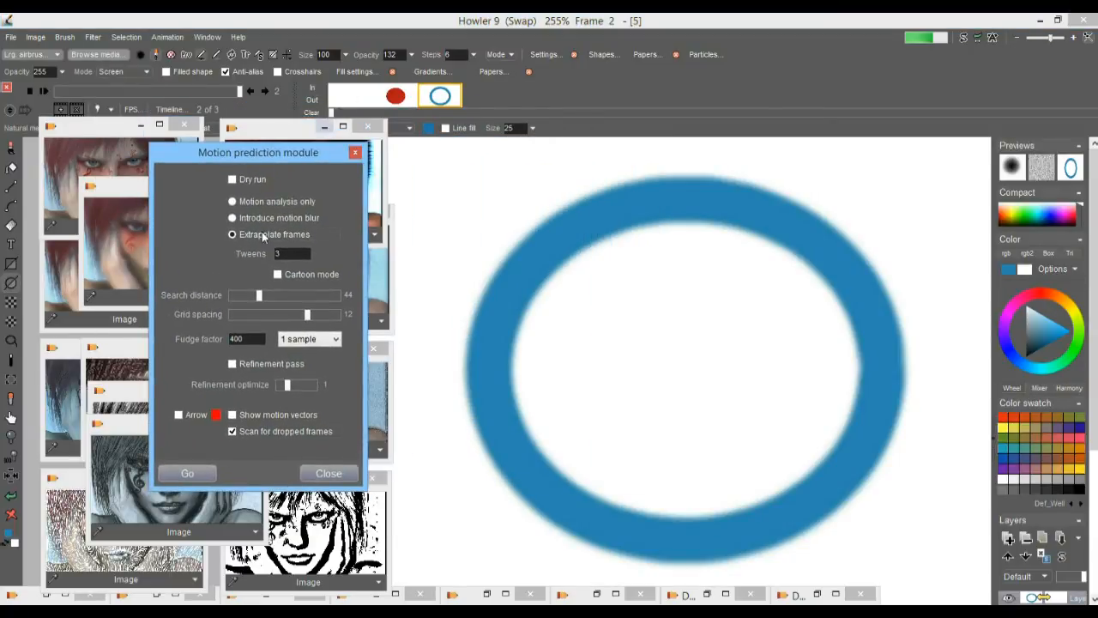
{"action": "left_click", "coordinate": [233, 180]}
{"action": "type", "text": "444"}
{"action": "left_click", "coordinate": [187, 473]}
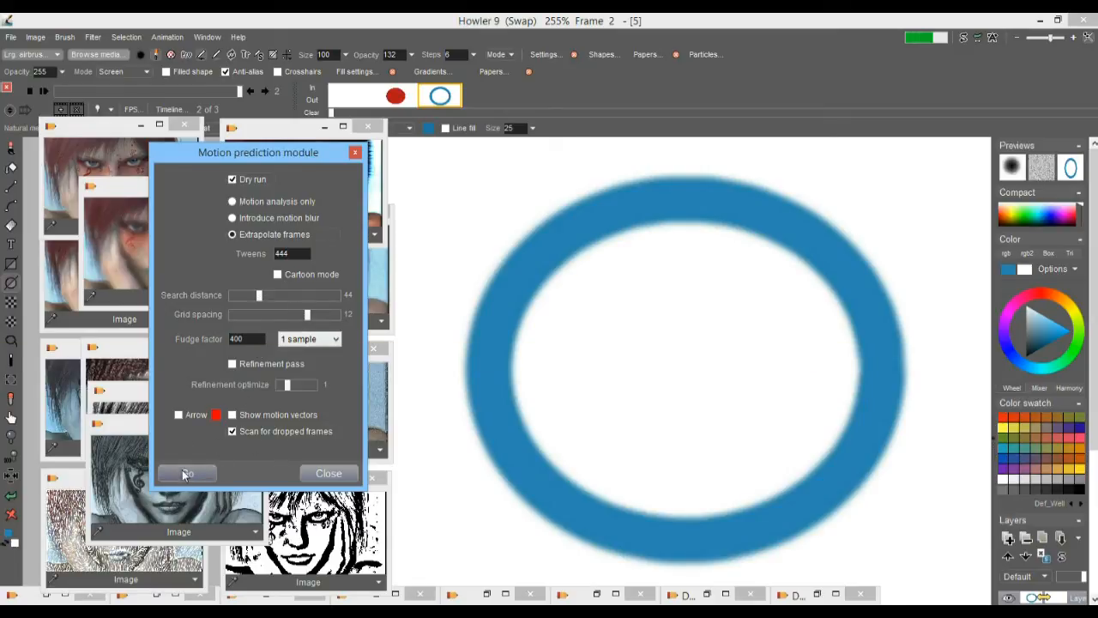
{"action": "left_click", "coordinate": [533, 357]}
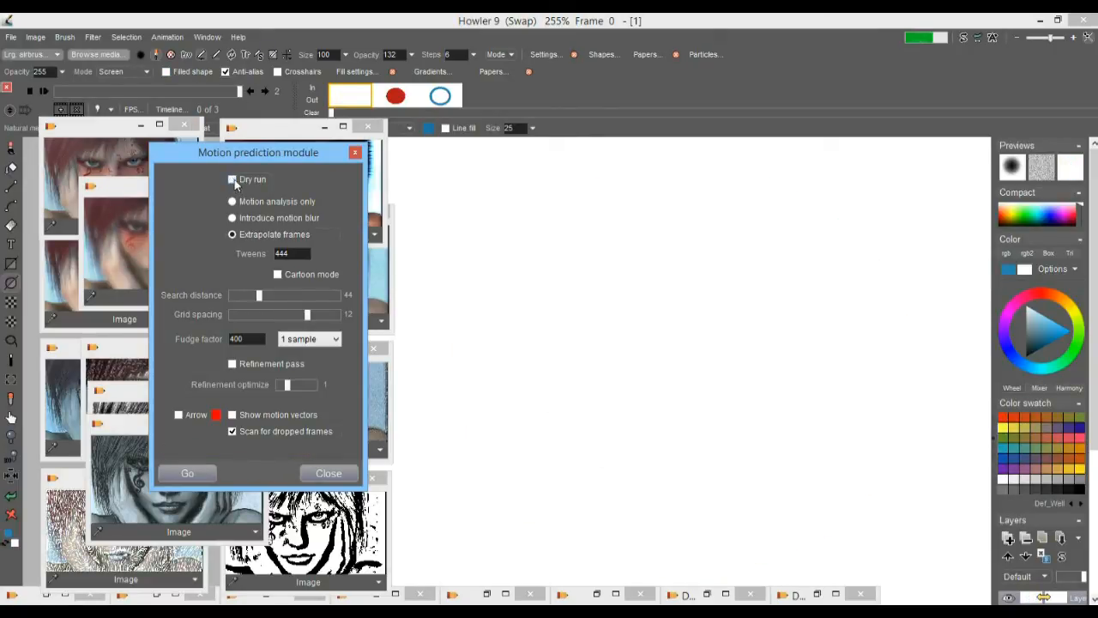
Generate the extrapolated frames with the dry run off, and play the tweened animation from its first frame
{"action": "left_click", "coordinate": [198, 475]}
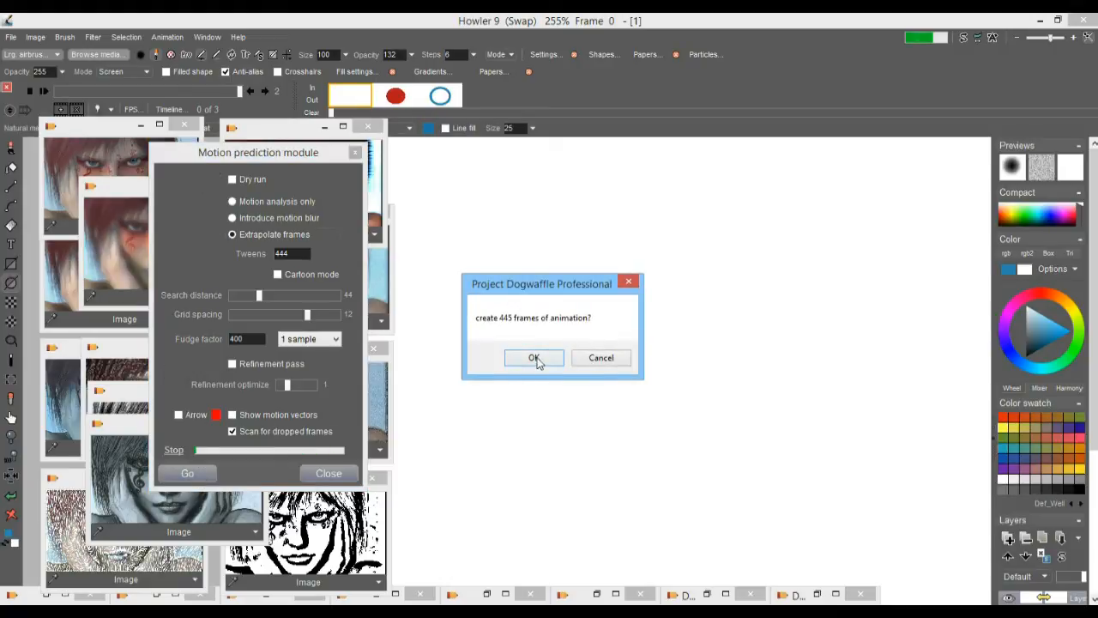
{"action": "left_click", "coordinate": [533, 357]}
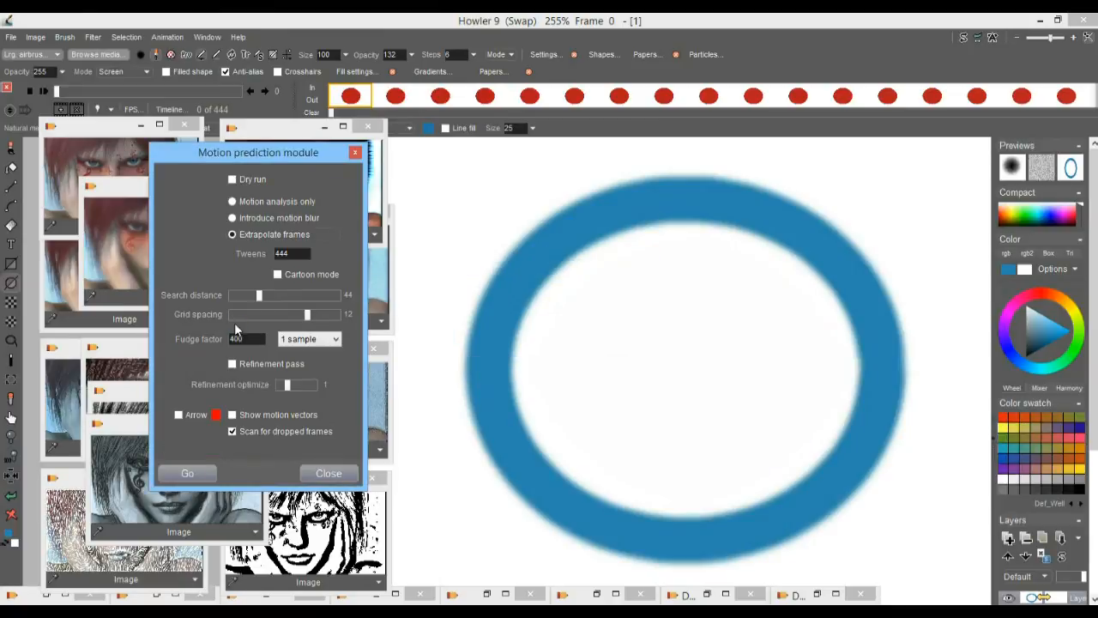
{"action": "left_click_drag", "start_coordinate": [59, 91], "coordinate": [2, 109]}
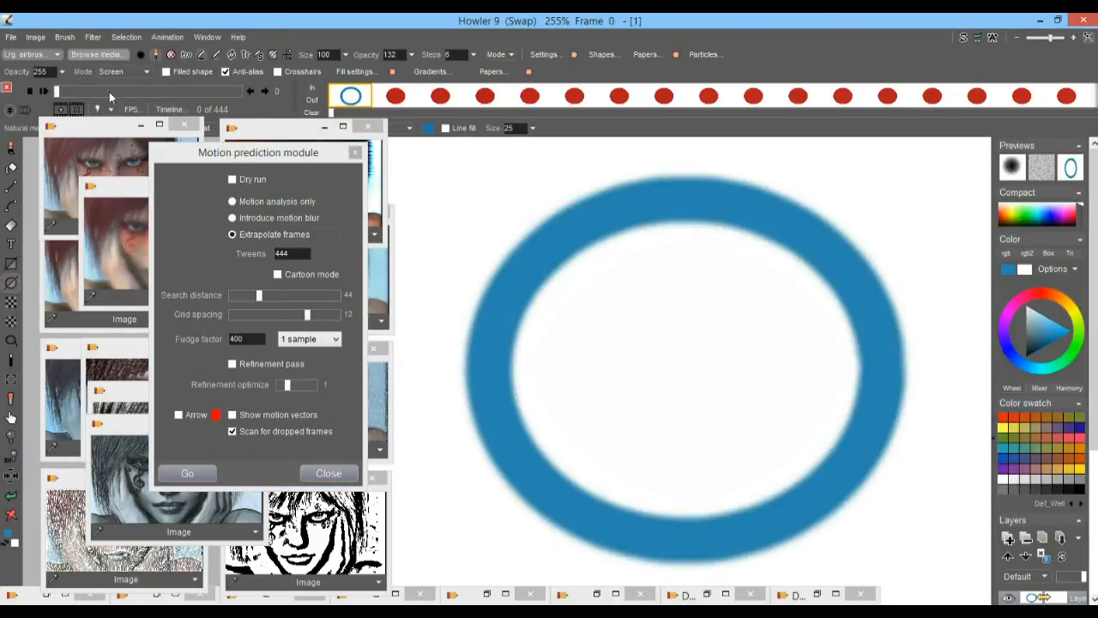
{"action": "left_click", "coordinate": [43, 91]}
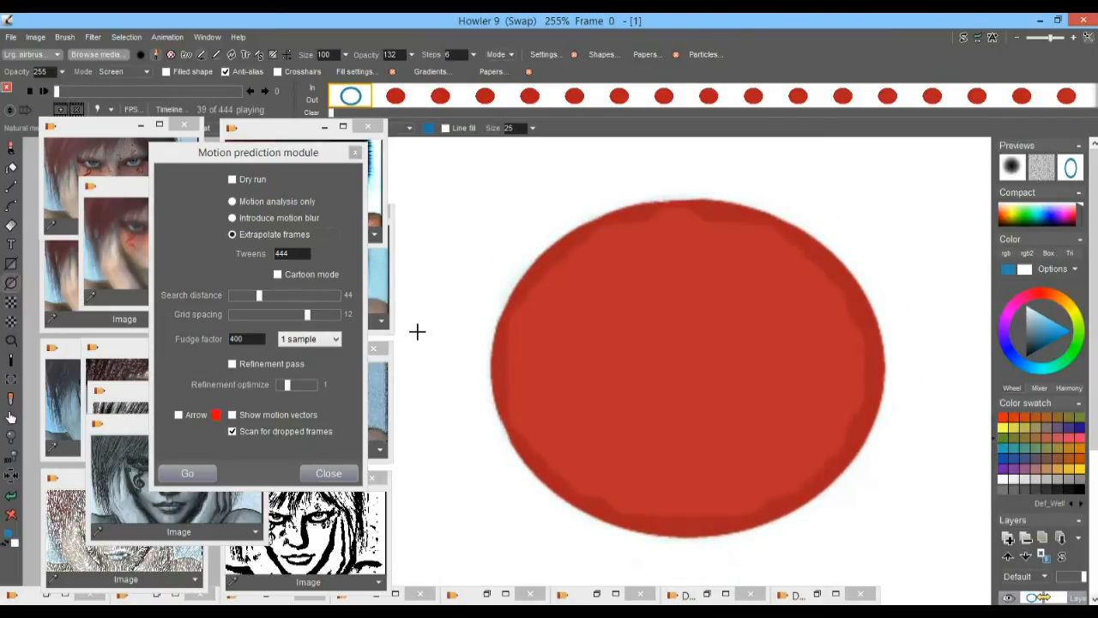